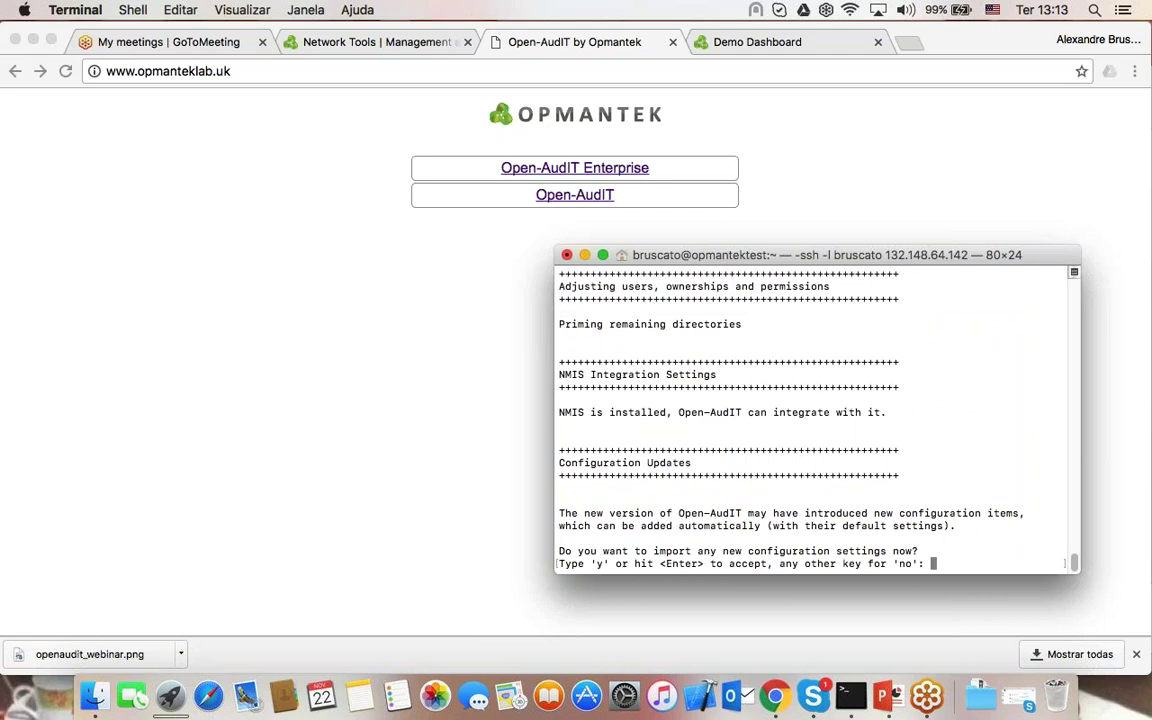
Step: Accept importing the new configuration settings and enter the MySQL root password
{"action": "key", "text": "Return"}
{"action": "key", "text": "Return"}
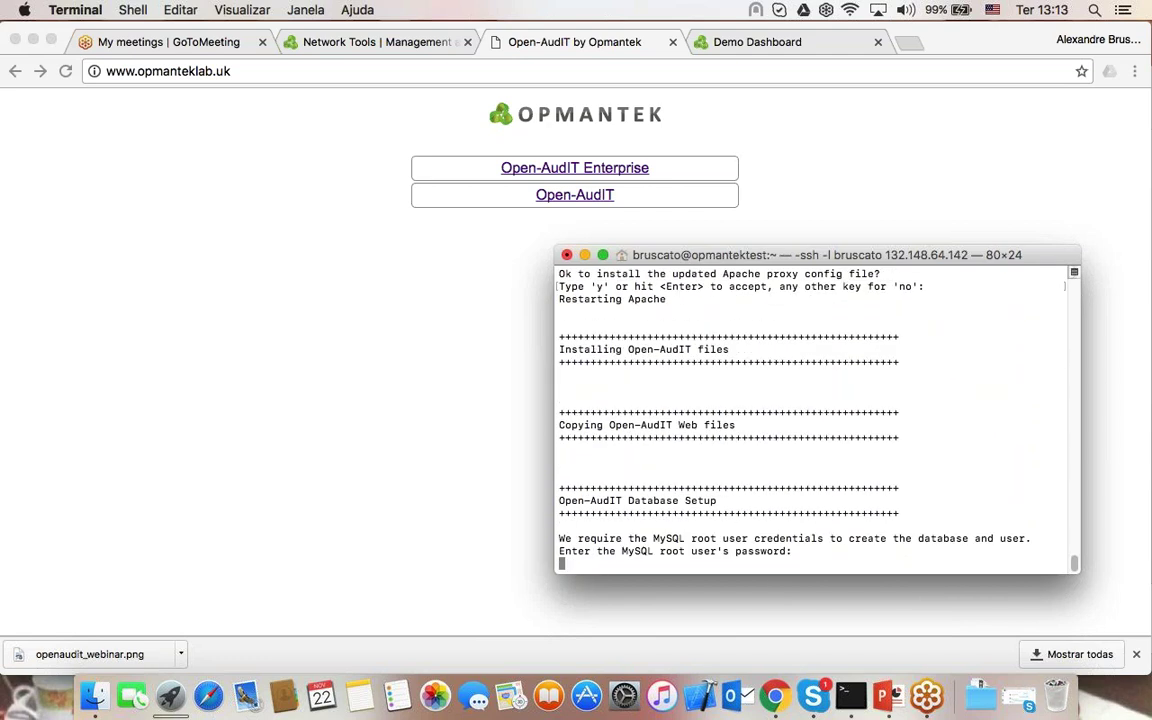
{"action": "key", "text": "Return"}
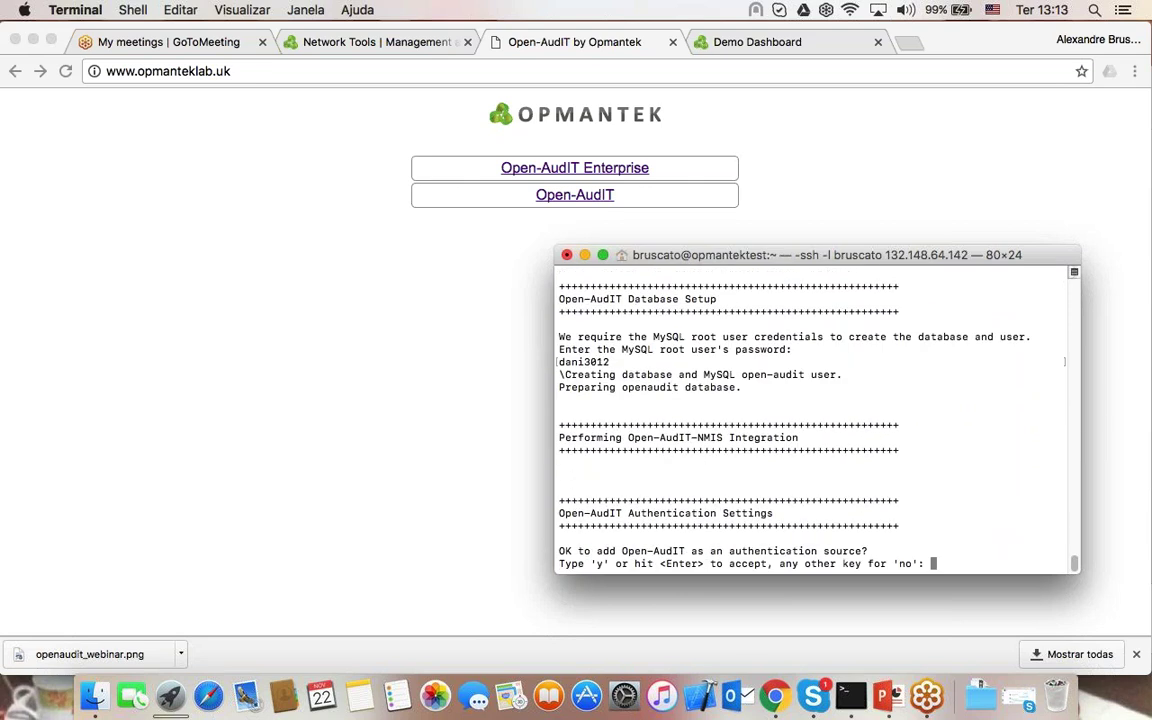
Step: Add Open-AudIT as an authentication source, merge the NMIS and OMK user files, and finish installing
{"action": "key", "text": "Return"}
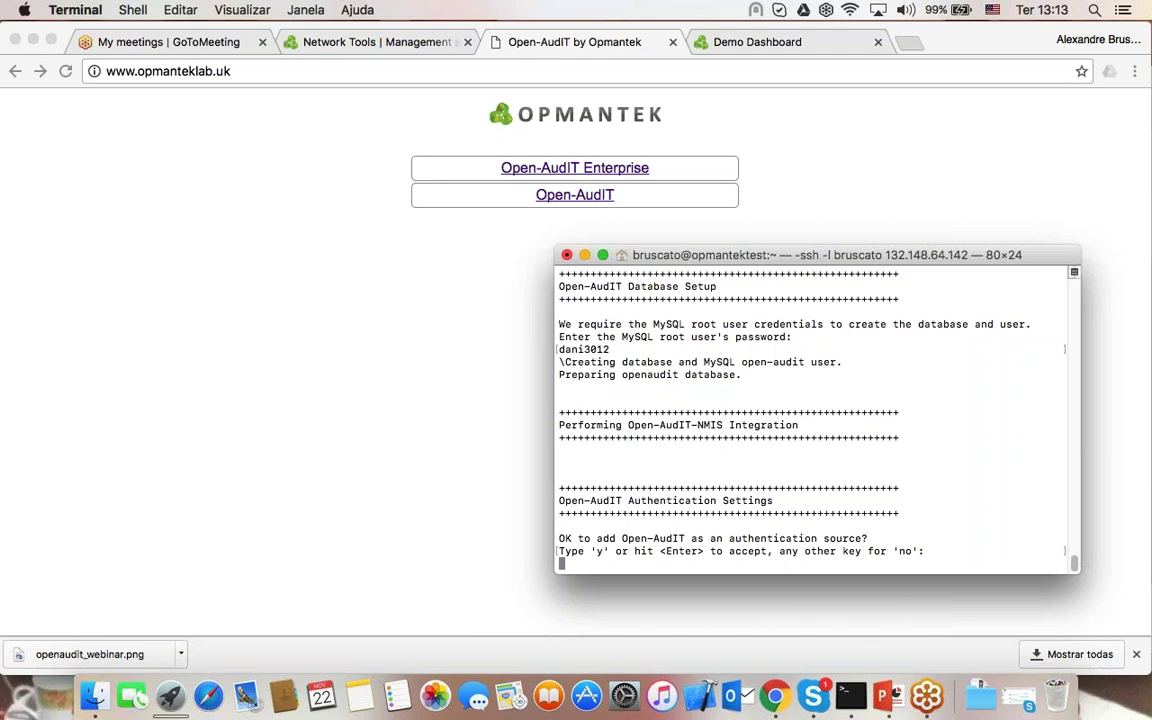
{"action": "key", "text": "Return"}
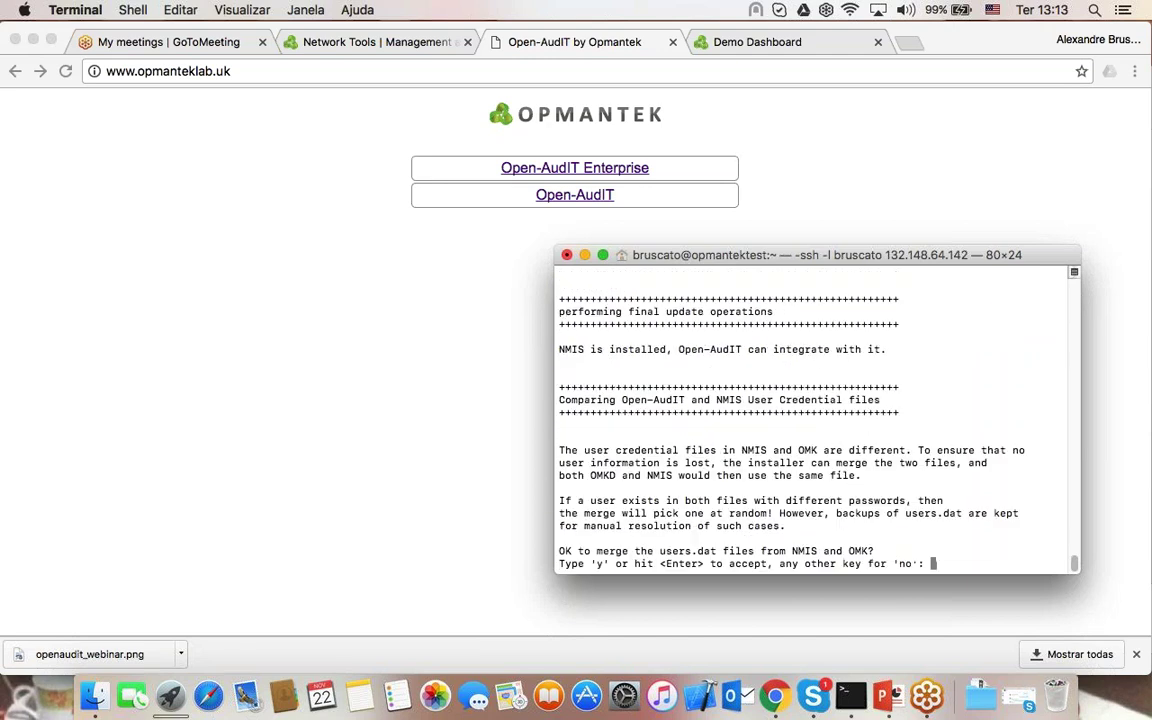
{"action": "key", "text": "Return"}
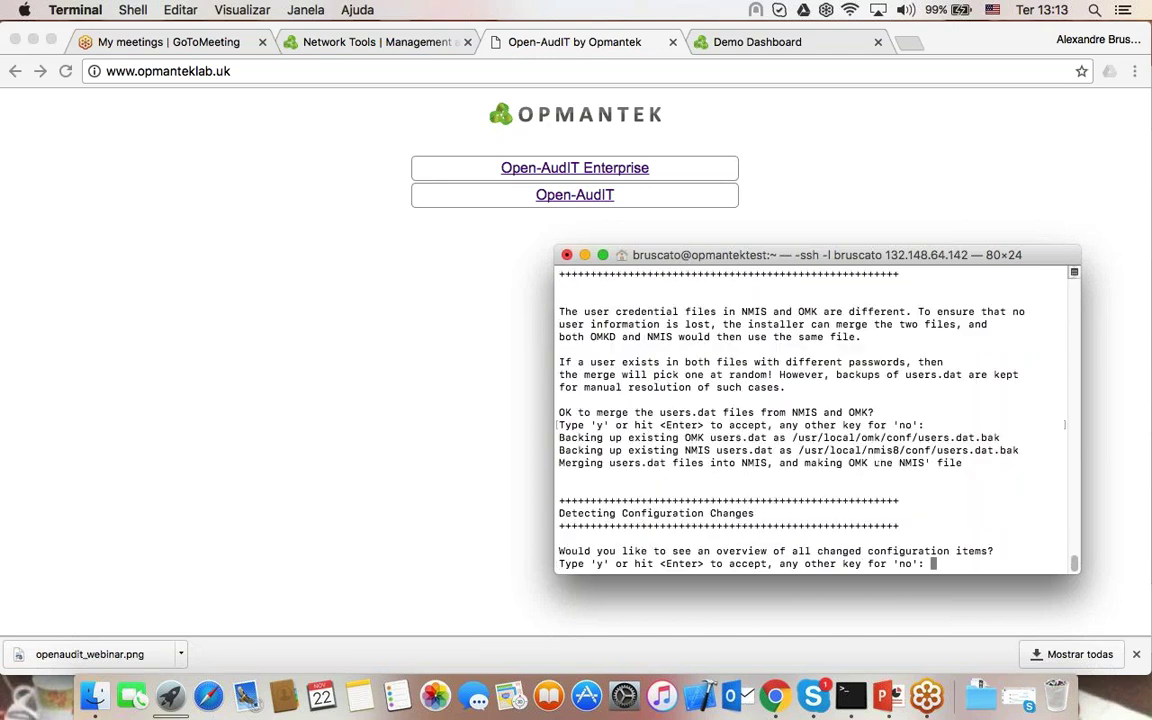
{"action": "key", "text": "Return"}
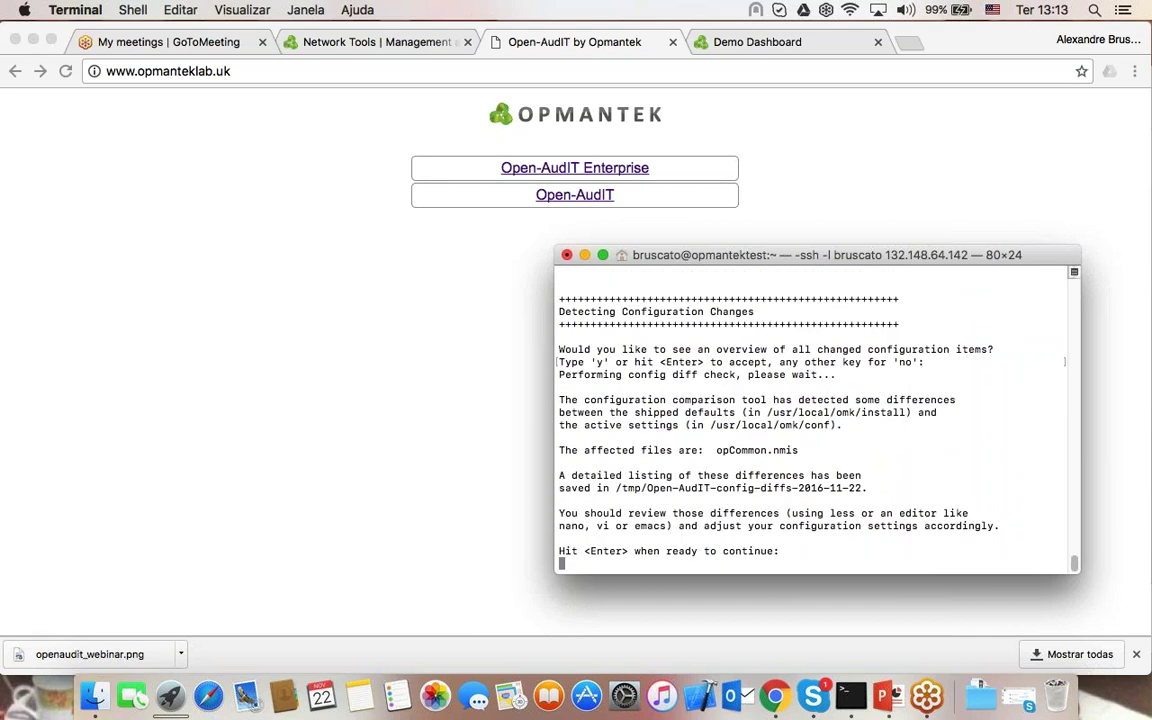
{"action": "key", "text": "Return"}
{"action": "key", "text": "Return"}
{"action": "key", "text": "Return"}
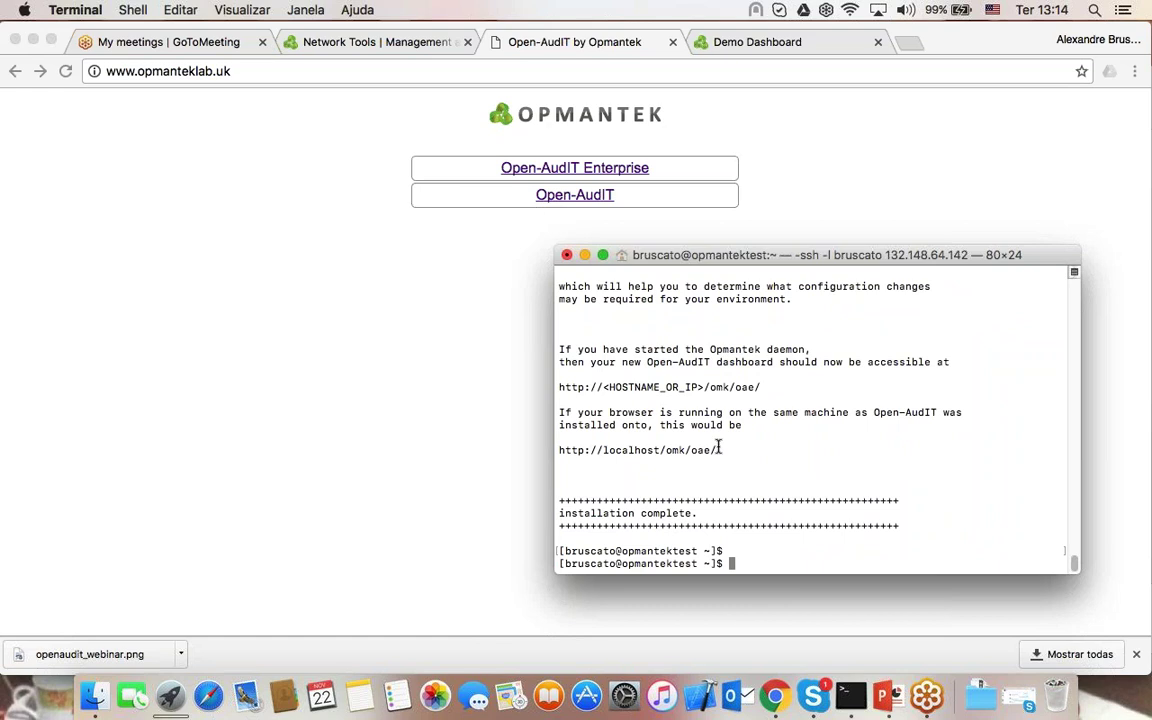
Step: Return to Chrome and open the Open-AudIT Enterprise login page from the Opmantek landing page
{"action": "left_click", "coordinate": [63, 70]}
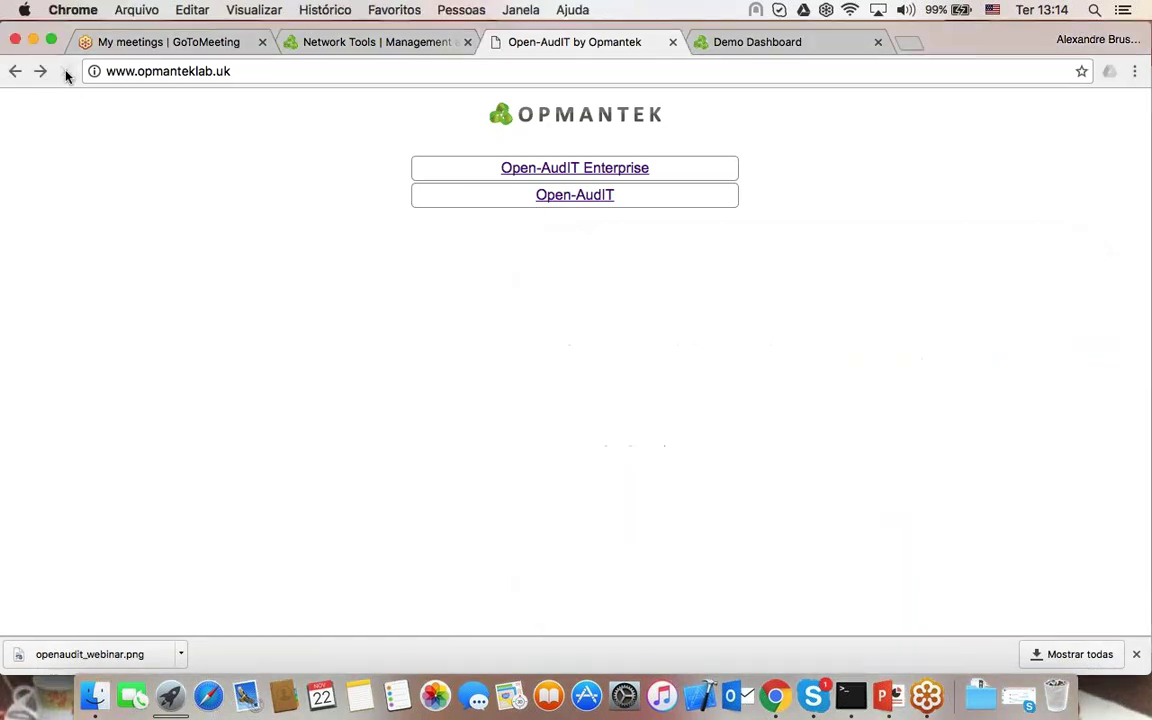
{"action": "left_click", "coordinate": [589, 198]}
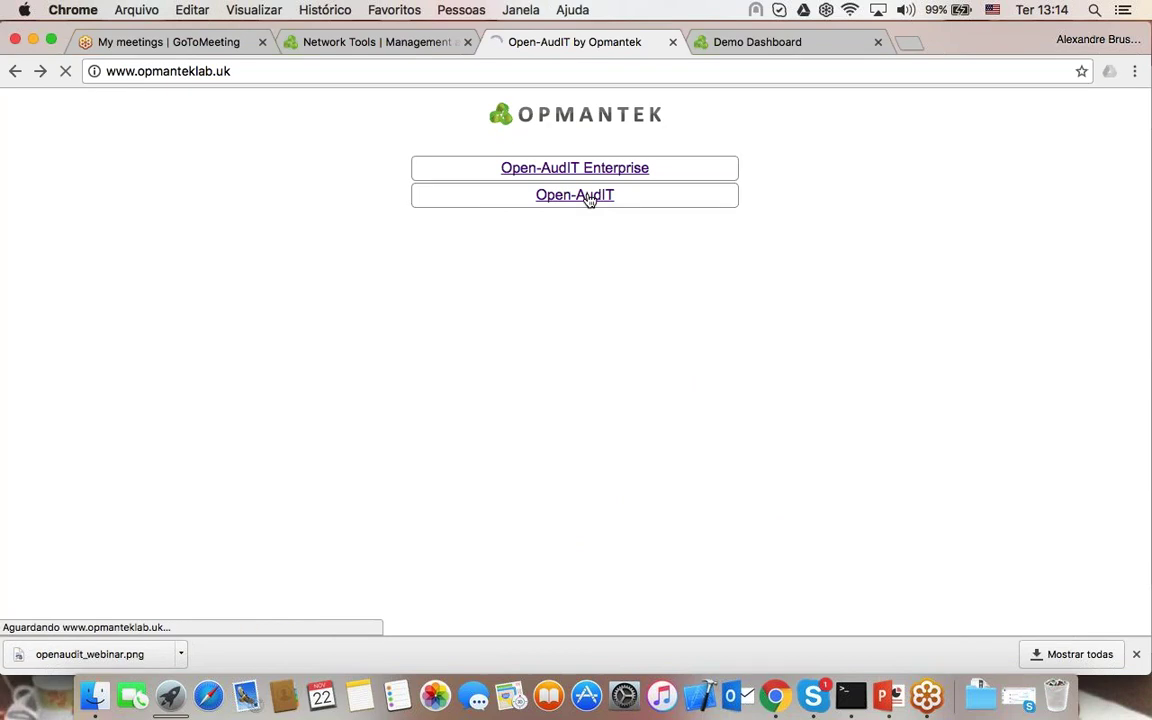
{"action": "left_click", "coordinate": [17, 69]}
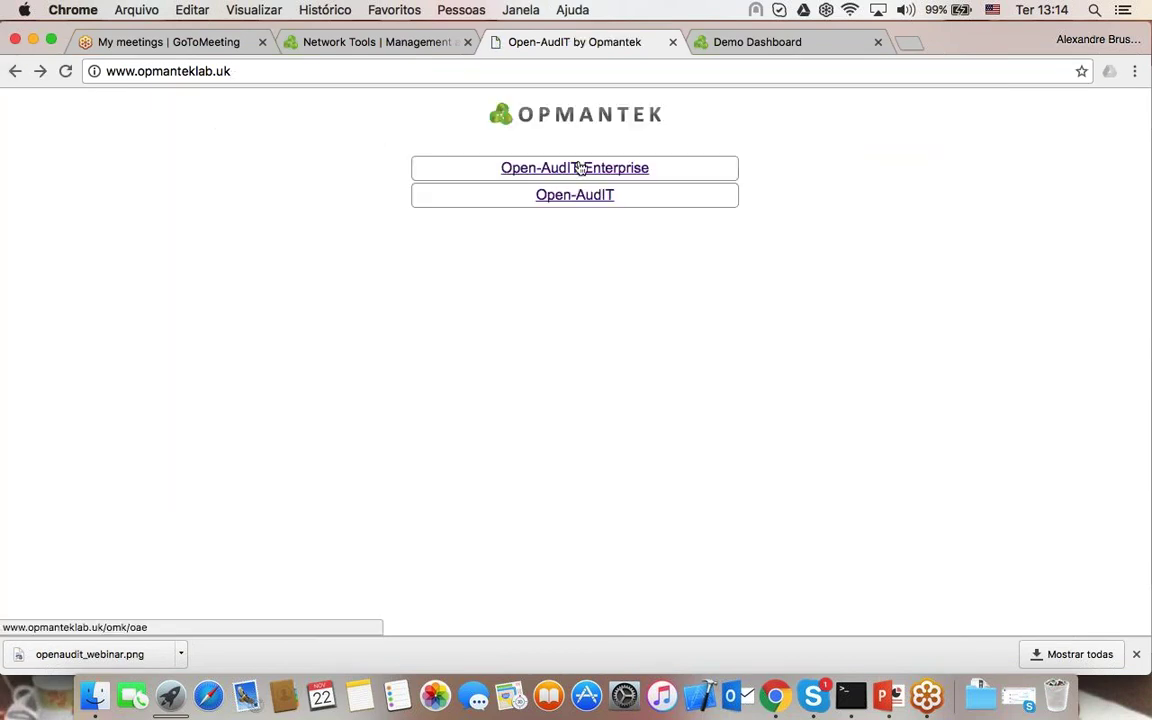
{"action": "left_click", "coordinate": [580, 168]}
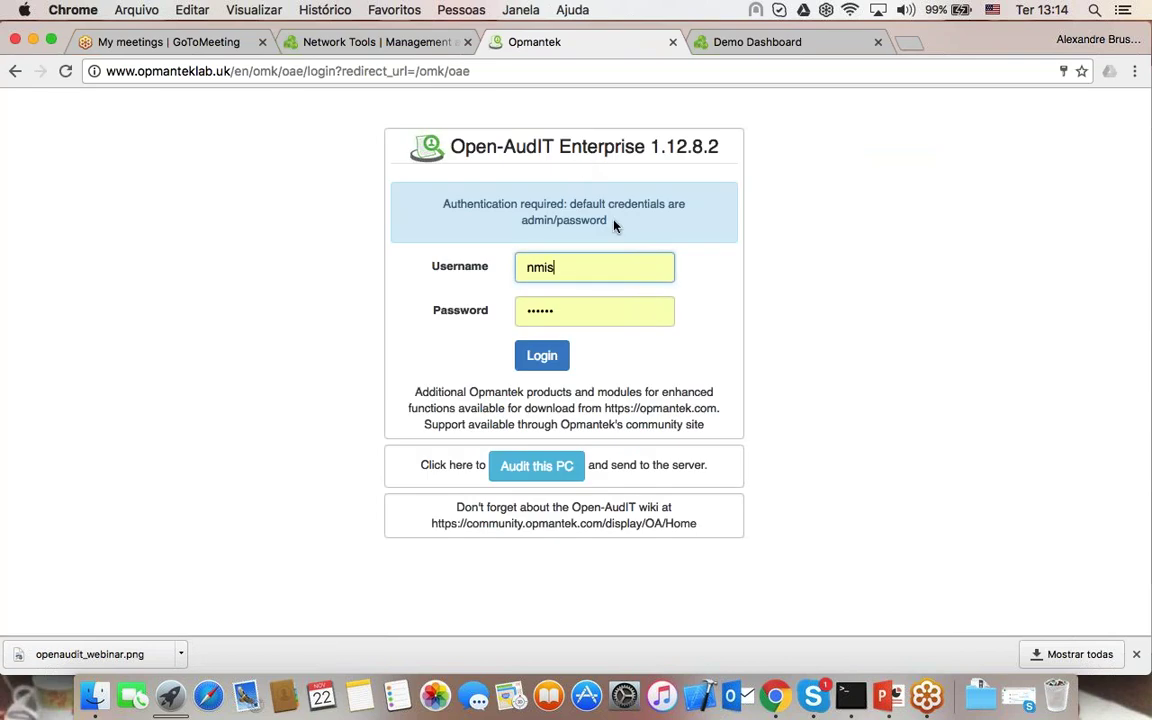
Step: Sign in as admin with the default password shown in the login notice
{"action": "left_click_drag", "start_coordinate": [609, 221], "coordinate": [518, 222]}
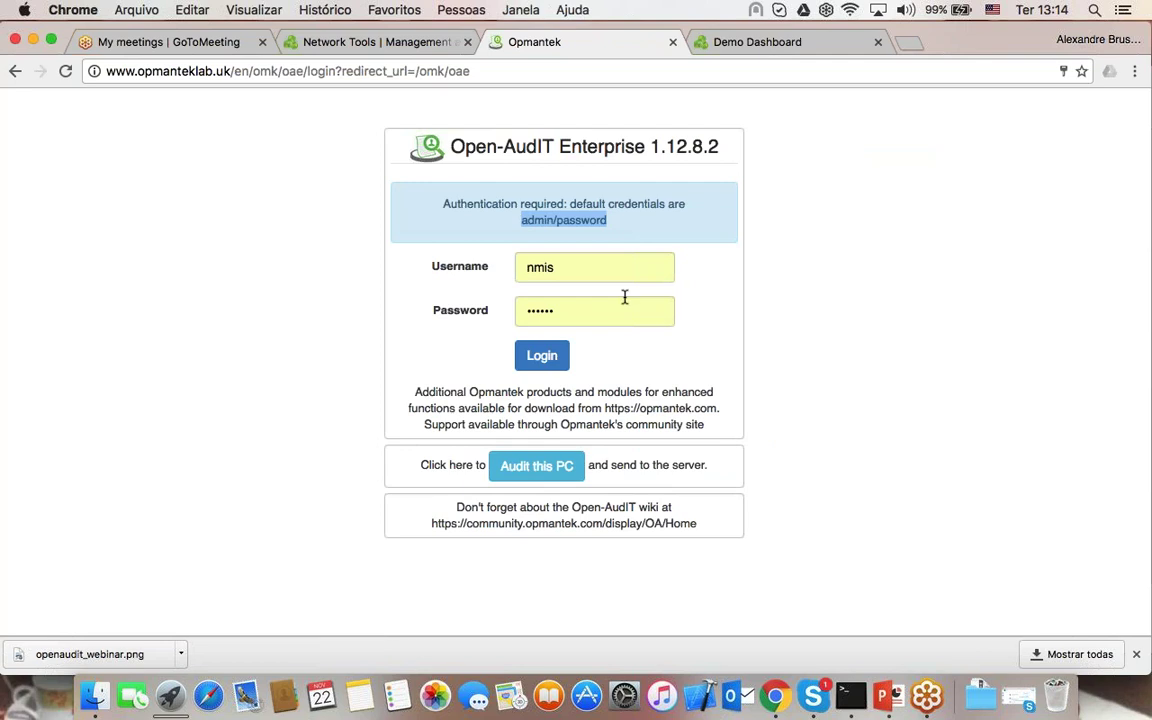
{"action": "left_click", "coordinate": [481, 275]}
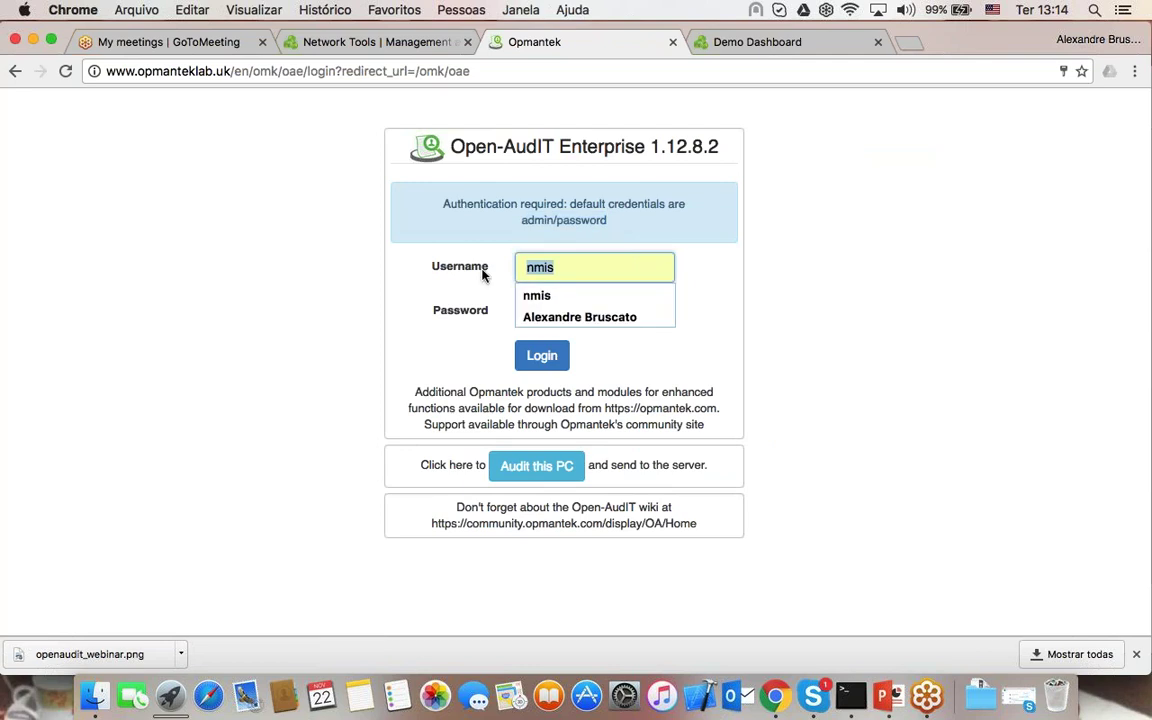
{"action": "type", "text": "admin"}
{"action": "key", "text": "Tab"}
{"action": "type", "text": "password"}
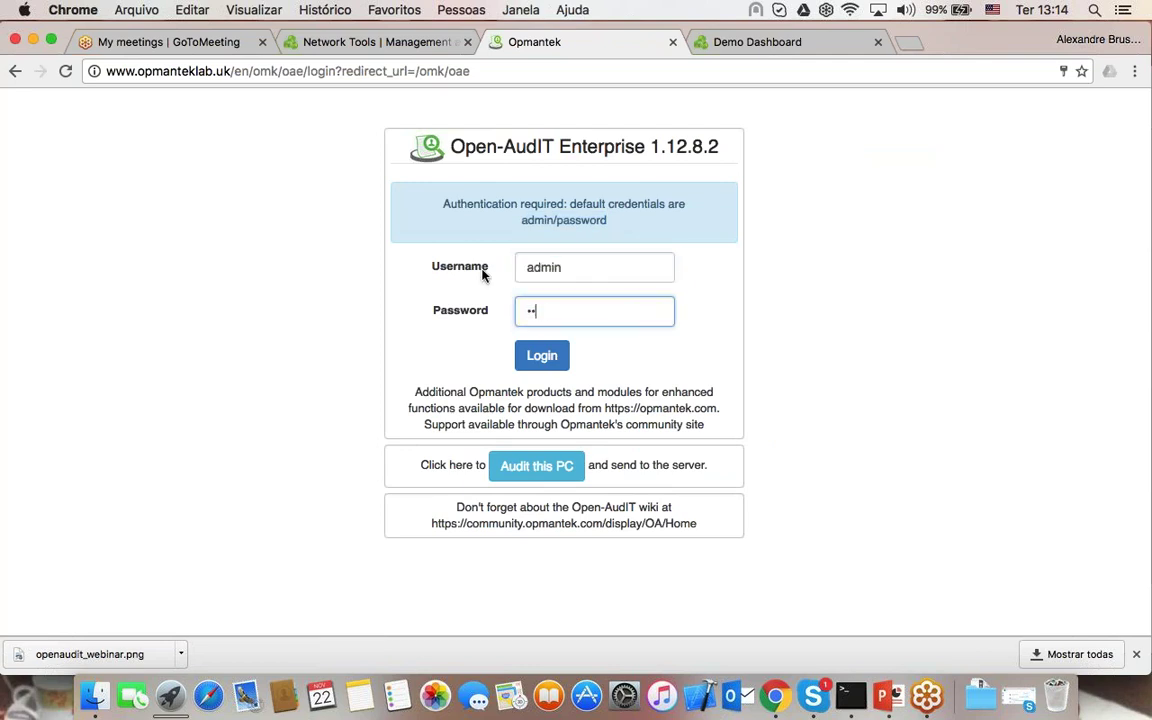
{"action": "key", "text": "Return"}
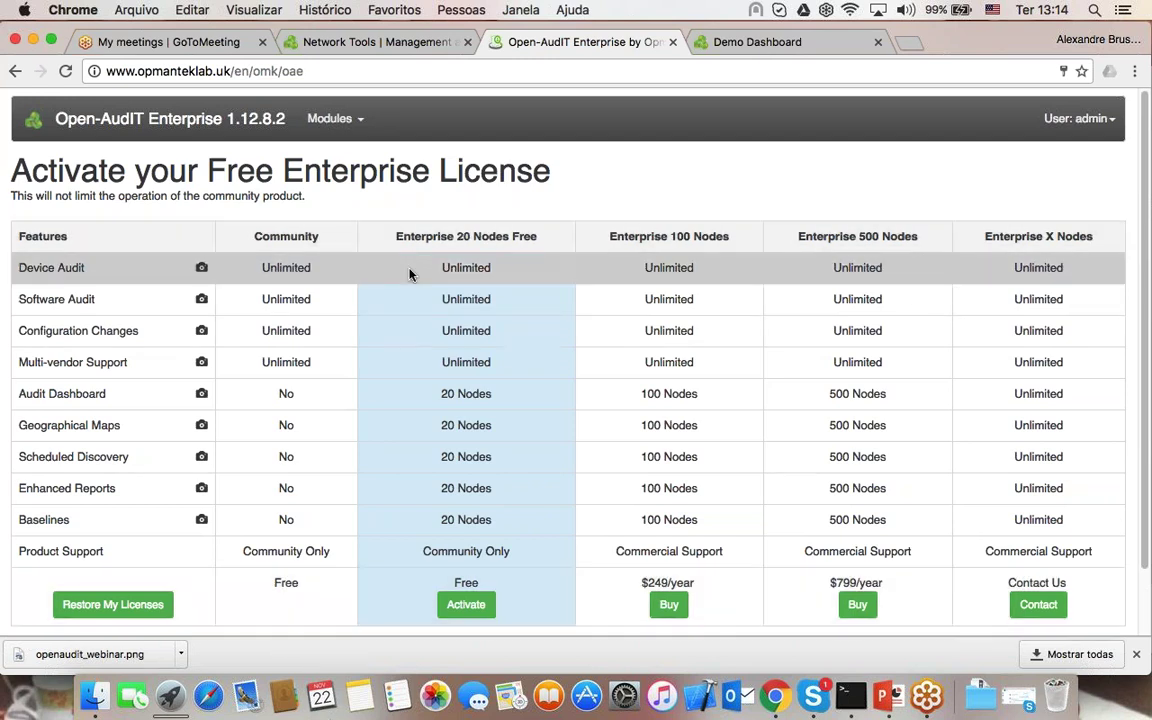
Step: Activate the free Enterprise 20 Nodes license with autofilled user details and the EULA accepted, then close the welcome message
{"action": "left_click_drag", "start_coordinate": [398, 238], "coordinate": [540, 240]}
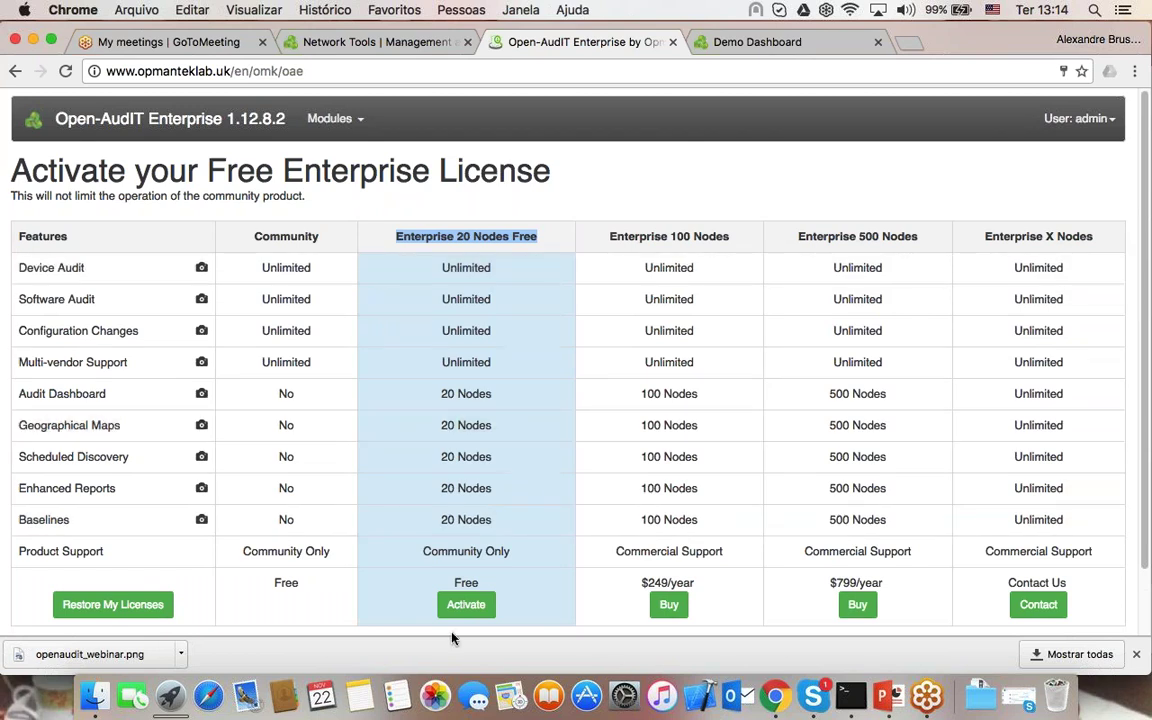
{"action": "left_click", "coordinate": [466, 605]}
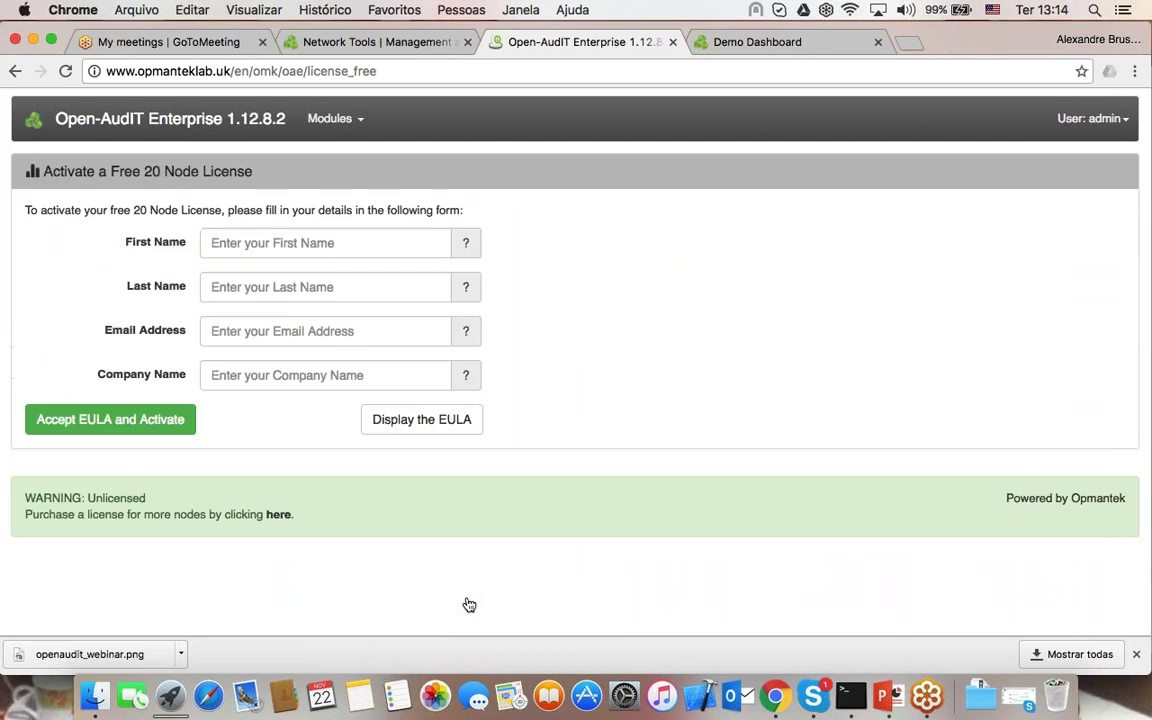
{"action": "left_click", "coordinate": [300, 243]}
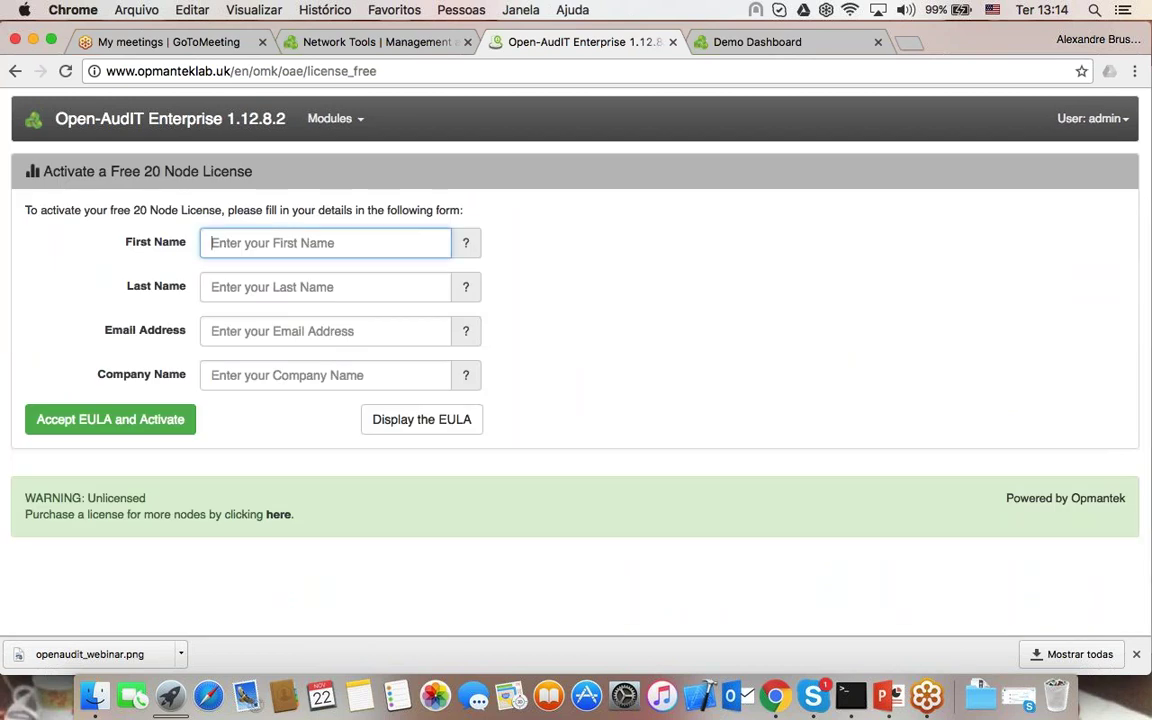
{"action": "type", "text": "Ale"}
{"action": "key", "text": "Down"}
{"action": "key", "text": "Return"}
{"action": "key", "text": "Tab"}
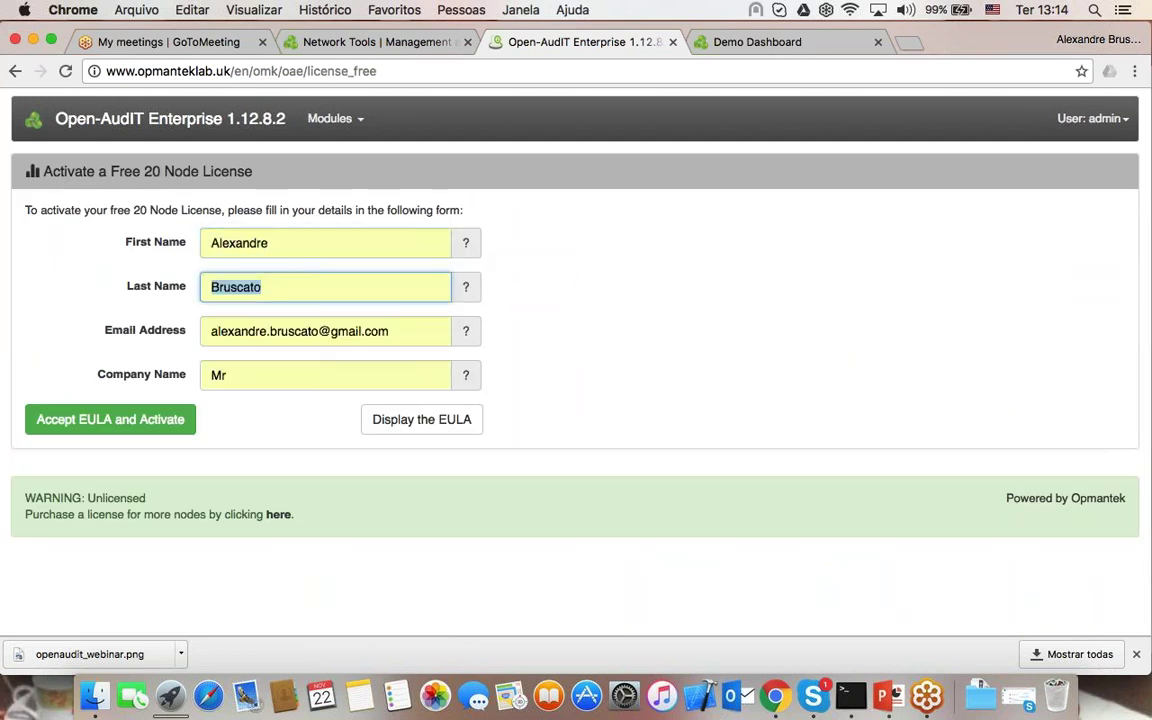
{"action": "key", "text": "Tab"}
{"action": "key", "text": "Tab"}
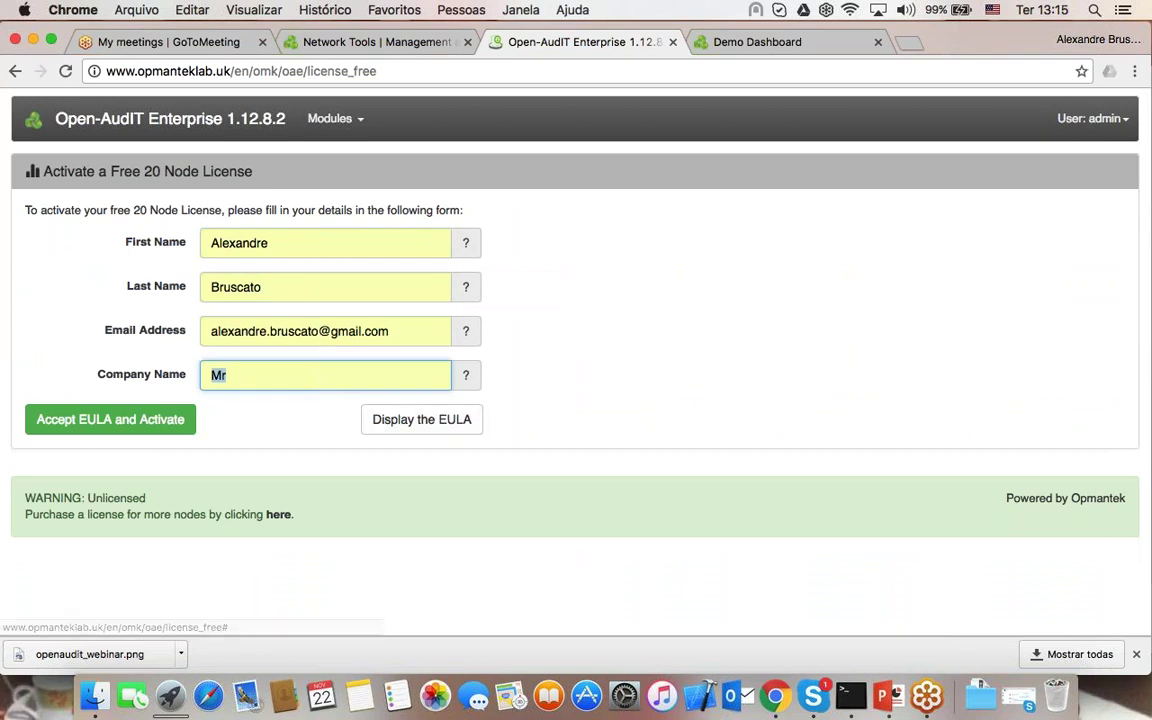
{"action": "left_click", "coordinate": [118, 424]}
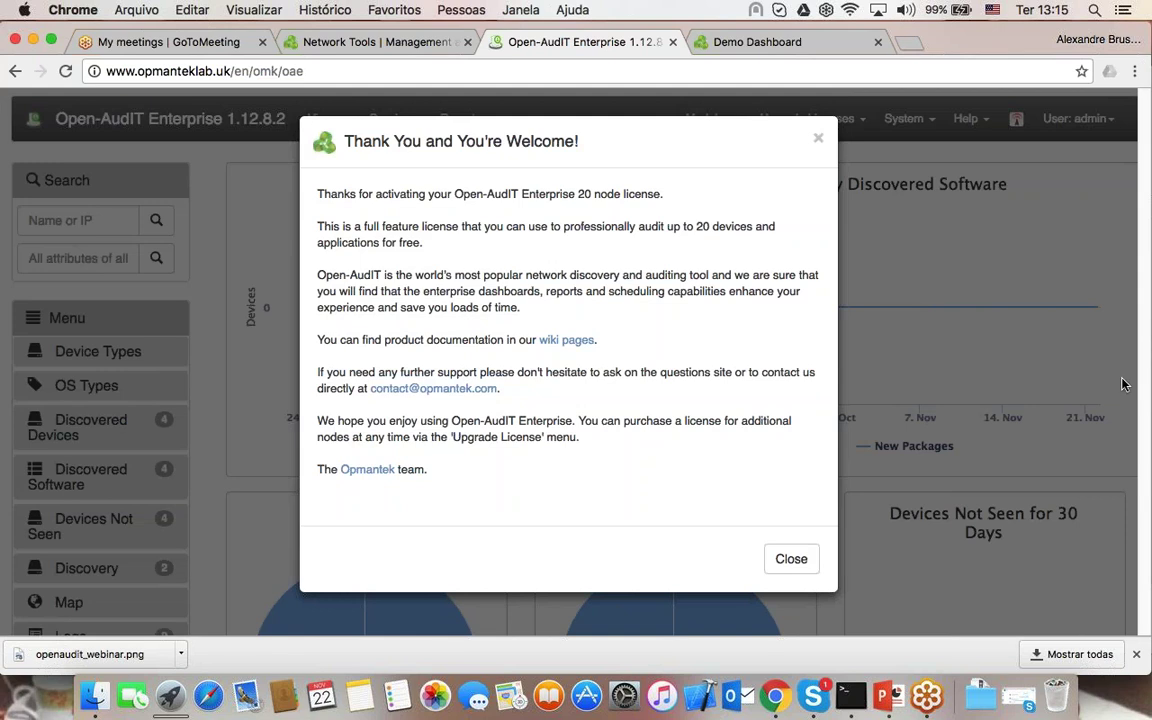
{"action": "left_click", "coordinate": [794, 560]}
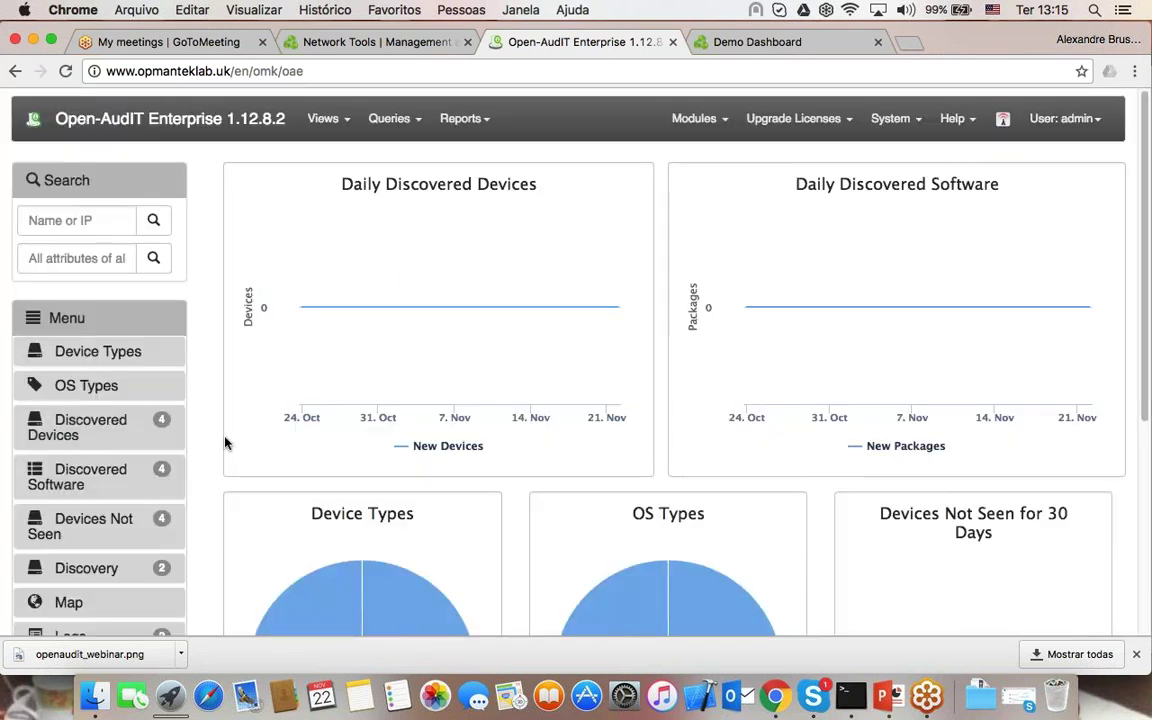
{"action": "scroll", "coordinate": [290, 425], "scroll_direction": "down", "scroll_amount": 5}
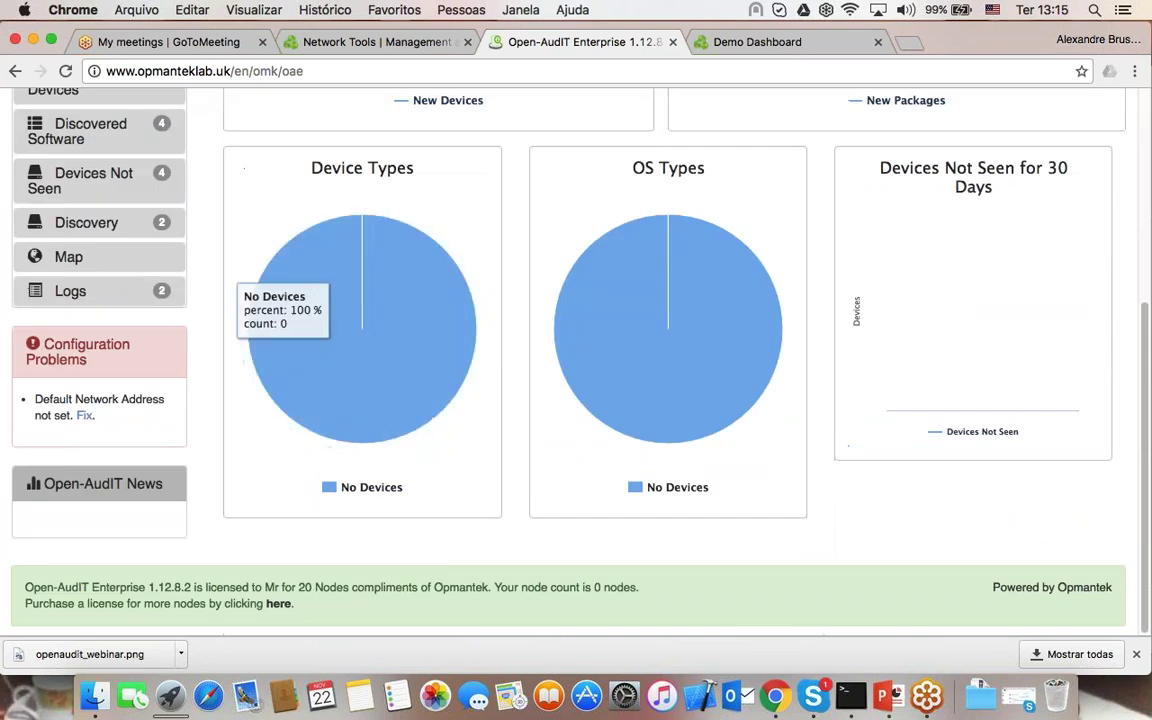
{"action": "scroll", "coordinate": [666, 380], "scroll_direction": "up", "scroll_amount": 5}
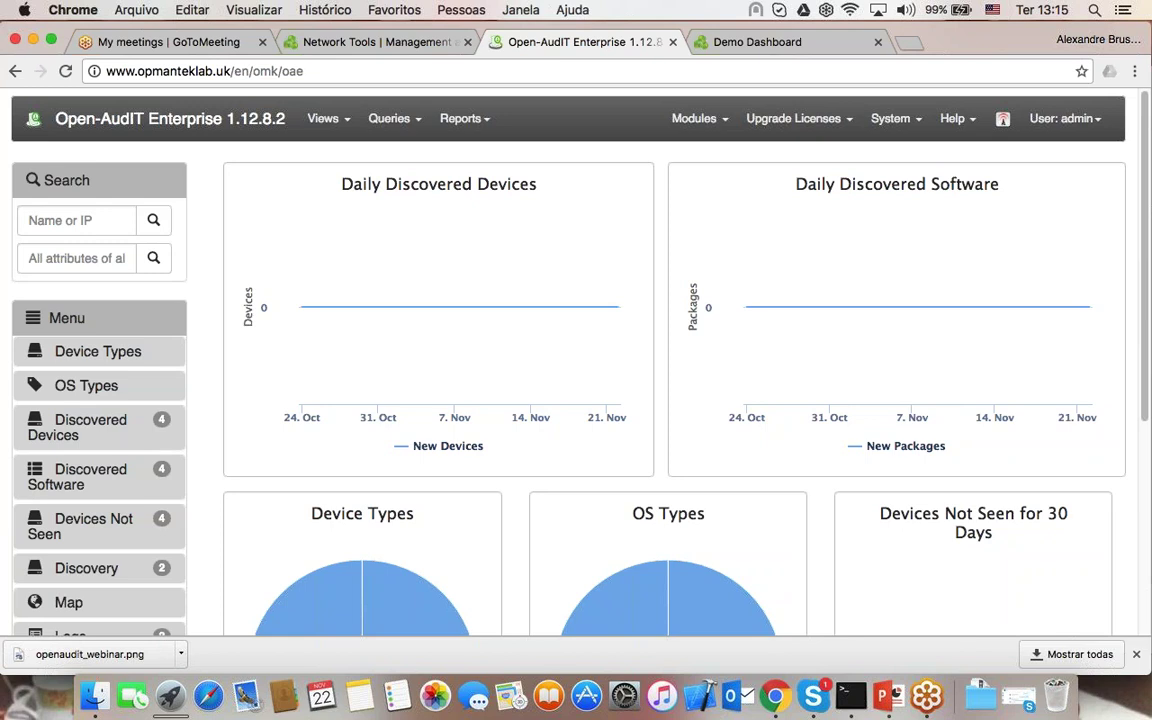
Step: In the General configuration, replace 127.0.0.1 in oae_server with opmanteklab.uk
{"action": "left_click", "coordinate": [912, 118]}
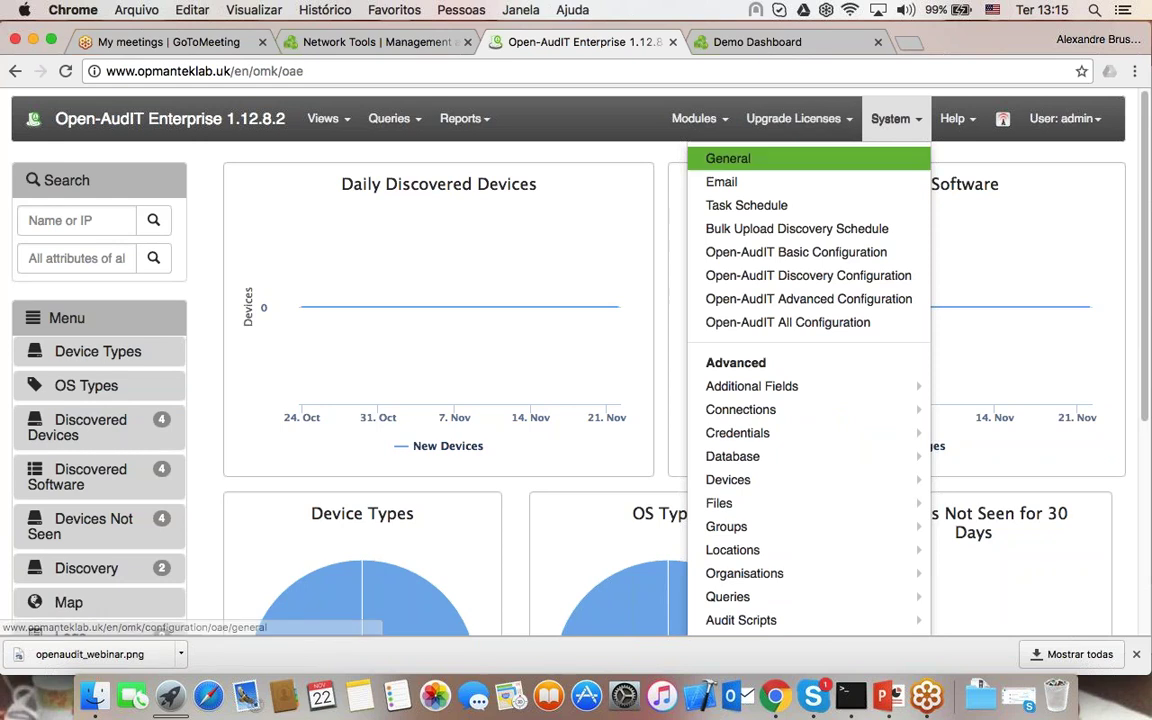
{"action": "left_click", "coordinate": [735, 158]}
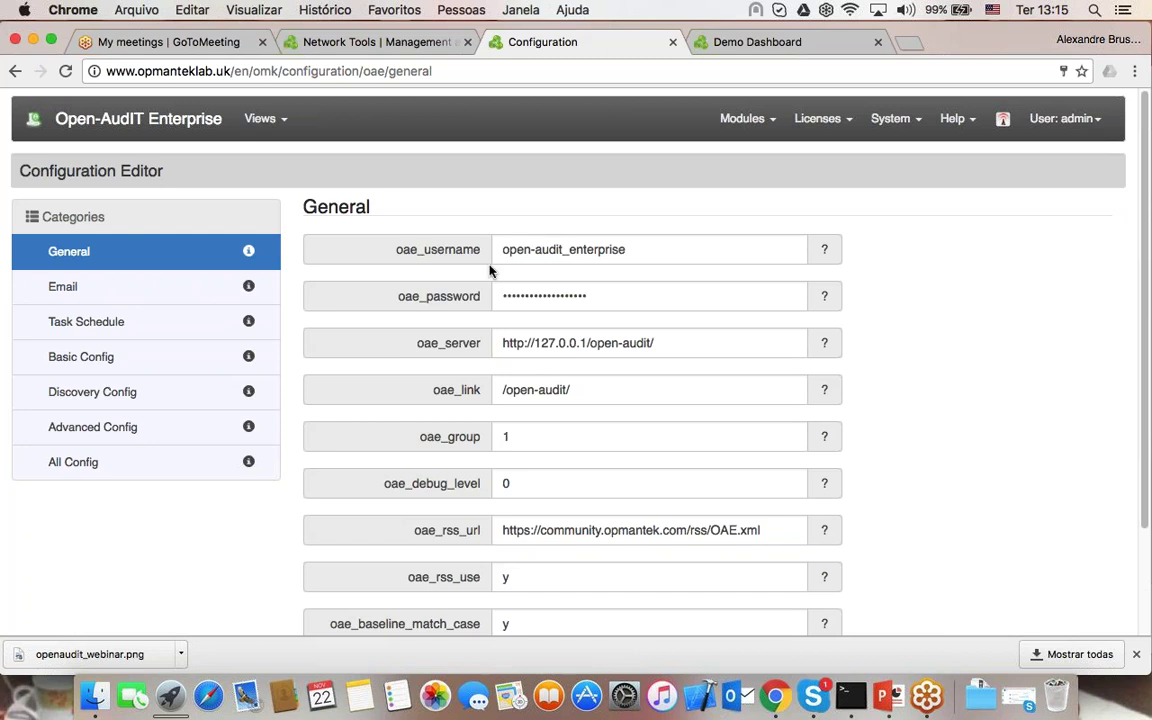
{"action": "double_click", "coordinate": [612, 344]}
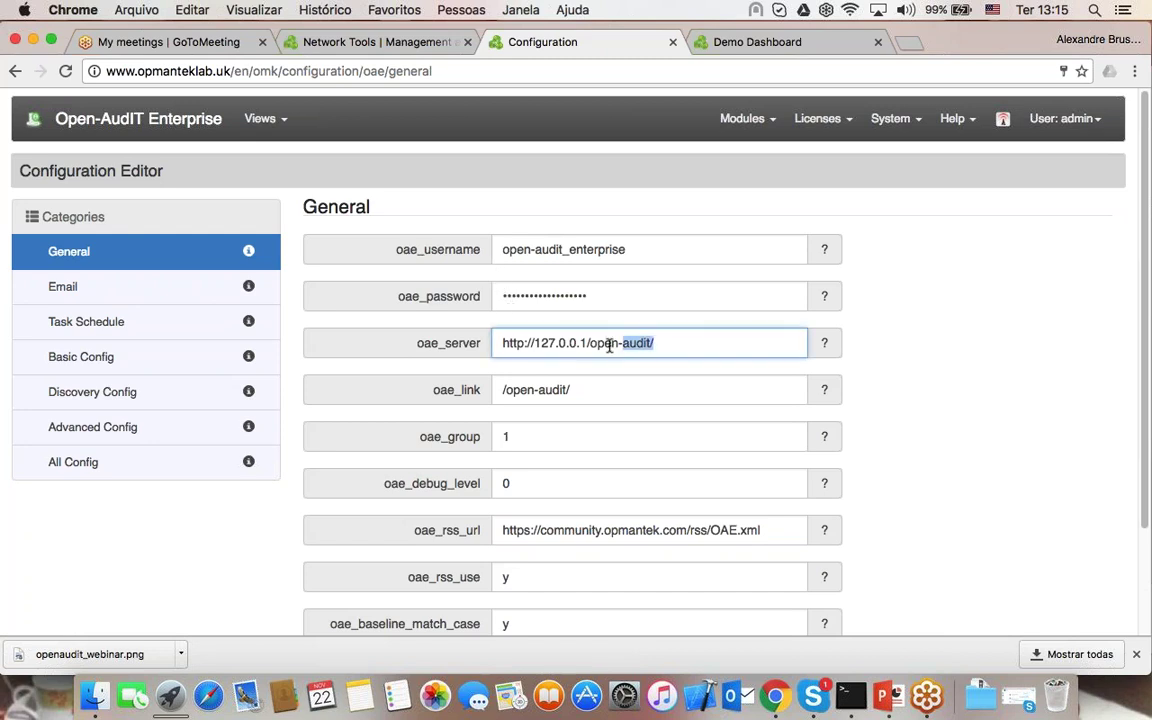
{"action": "left_click_drag", "start_coordinate": [609, 345], "coordinate": [491, 342]}
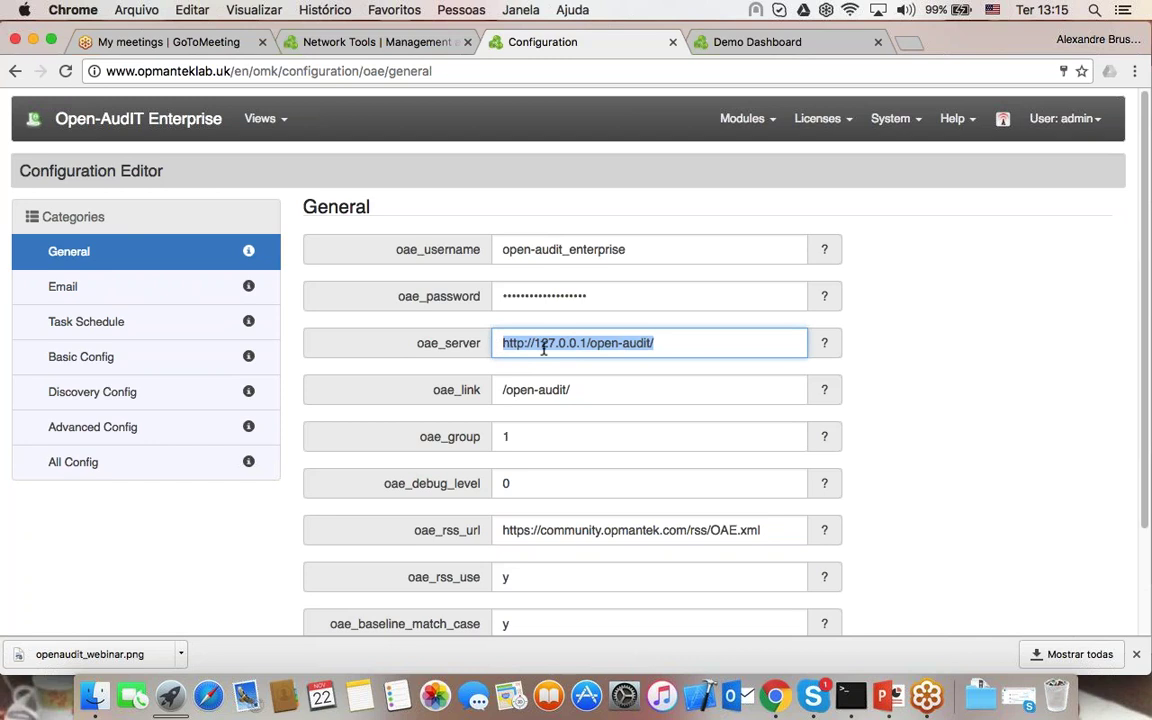
{"action": "left_click_drag", "start_coordinate": [535, 343], "coordinate": [584, 343]}
{"action": "left_click", "coordinate": [584, 343]}
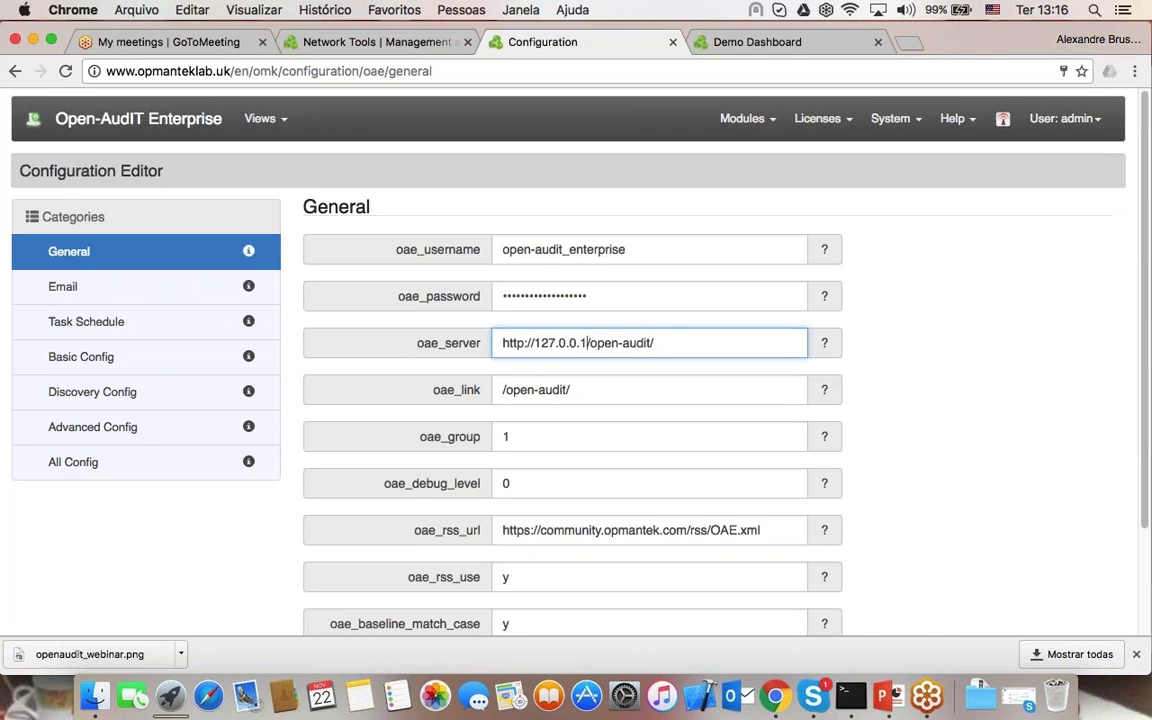
{"action": "left_click_drag", "start_coordinate": [587, 342], "coordinate": [534, 342]}
{"action": "type", "text": "opmante"}
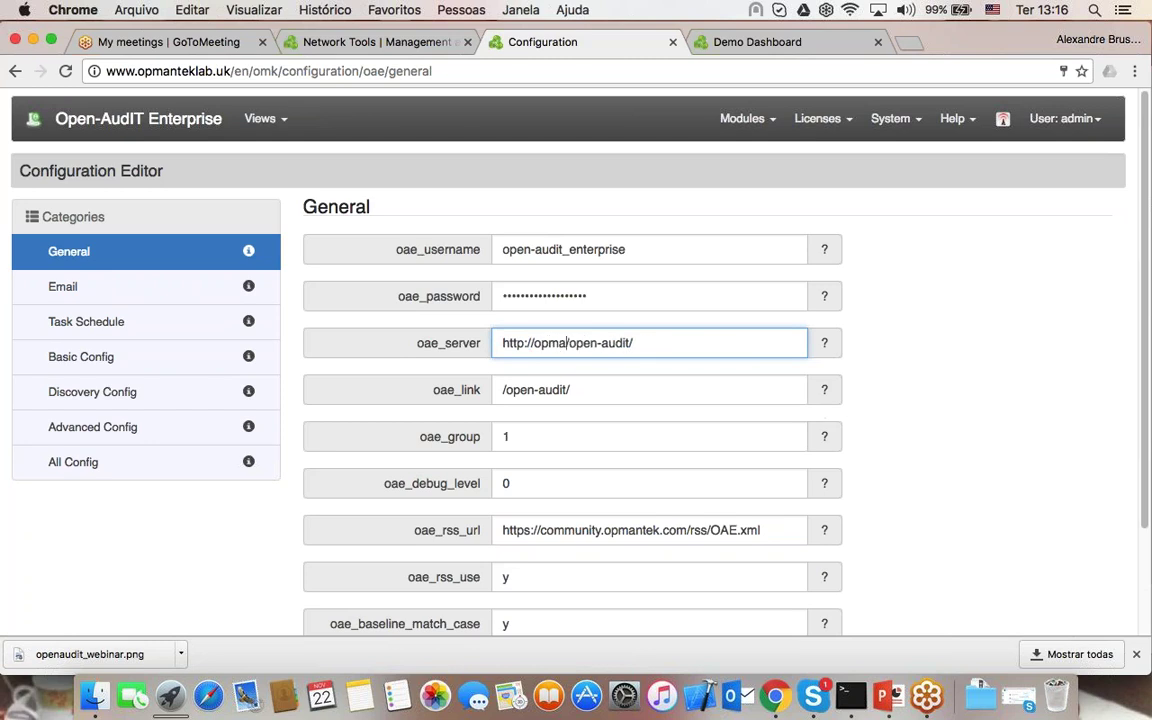
{"action": "type", "text": "klab."}
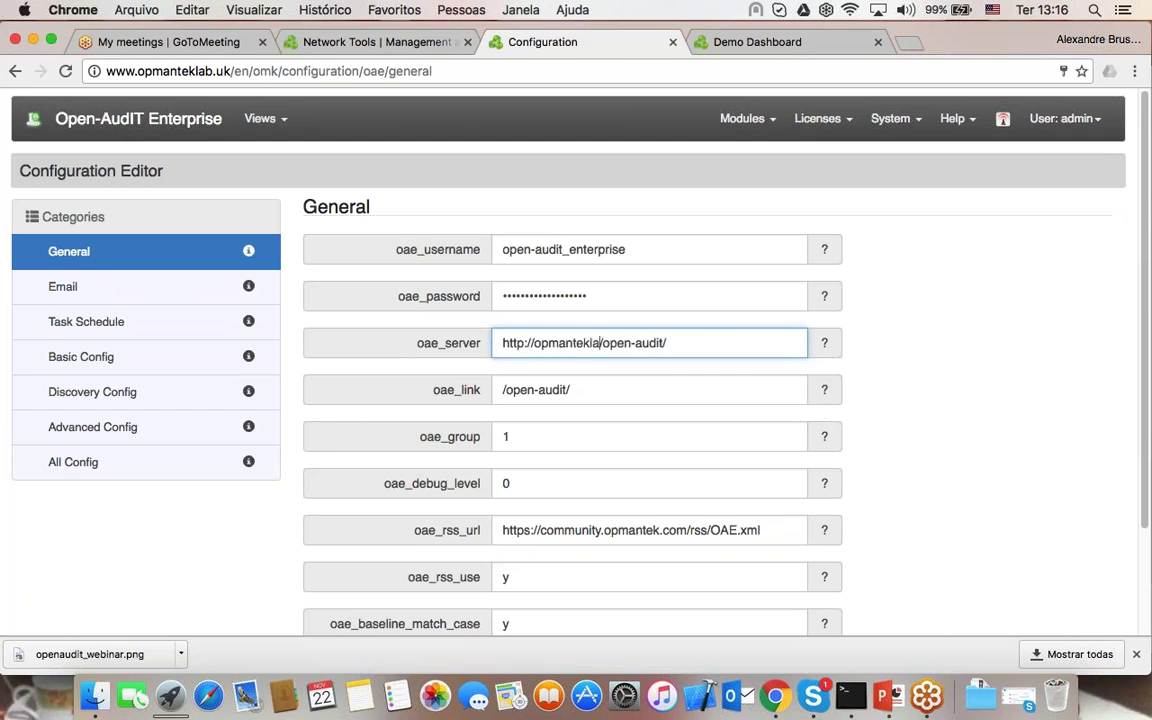
{"action": "type", "text": "uk"}
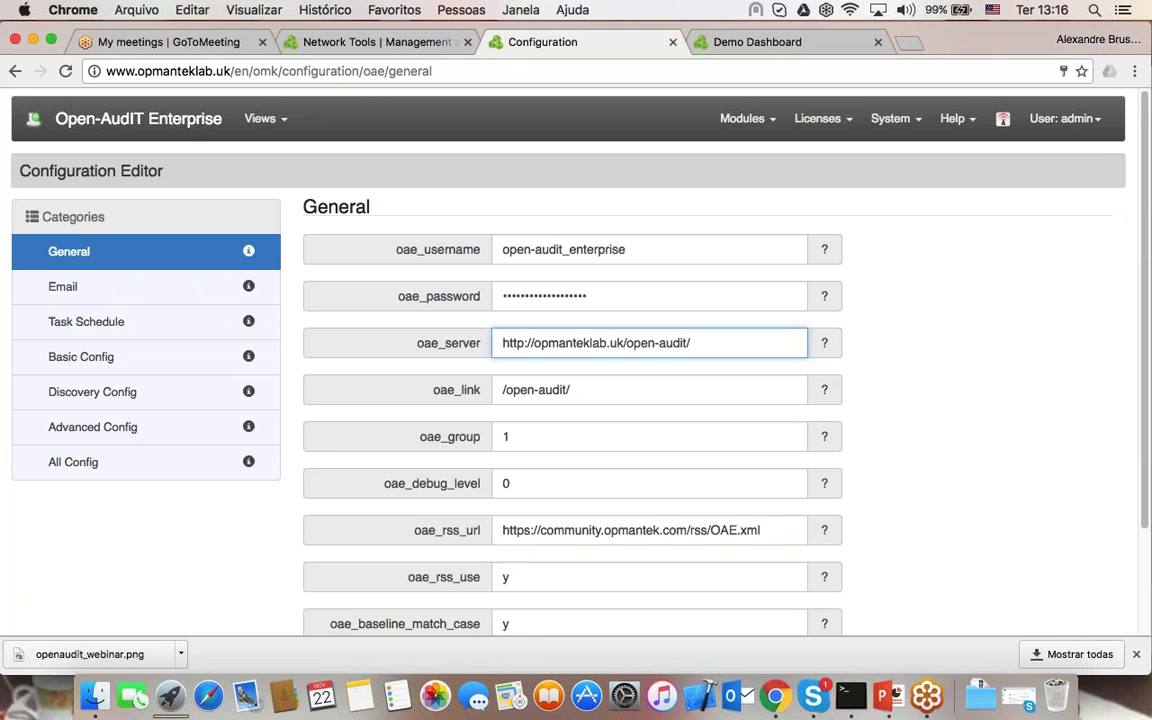
Step: Re-enter opmanteklab.uk over 127.0.0.1 in oae_server and save the General settings
{"action": "scroll", "coordinate": [890, 438], "scroll_direction": "down", "scroll_amount": 3}
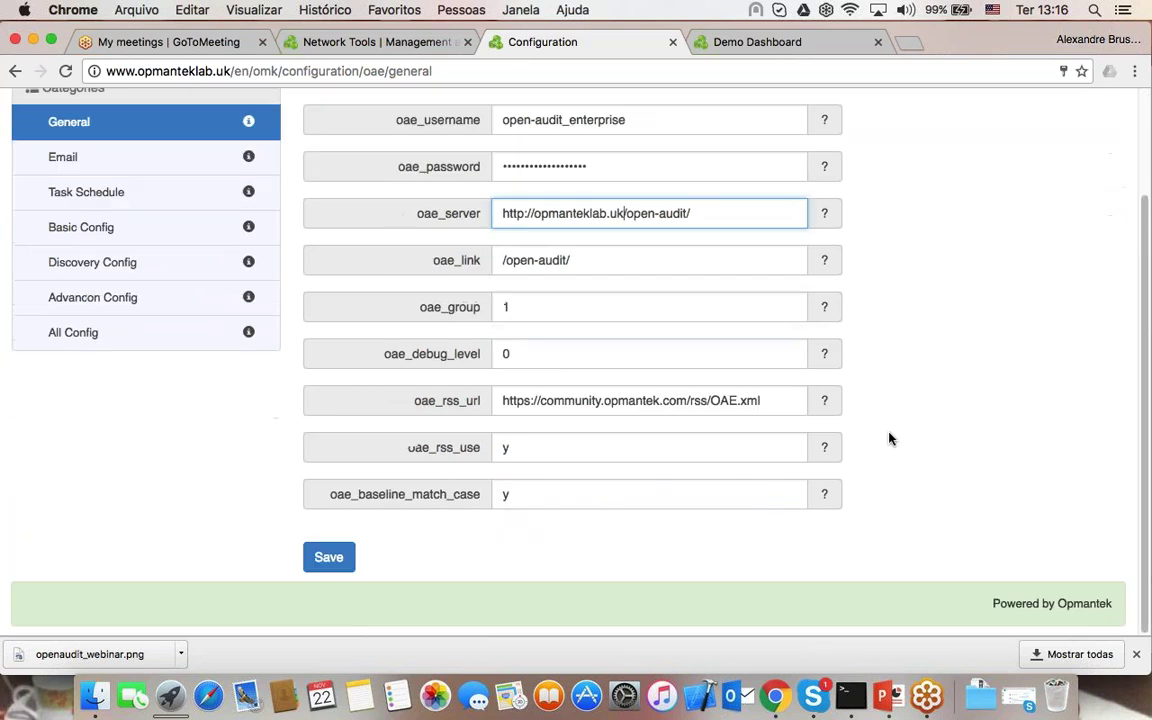
{"action": "scroll", "coordinate": [612, 398], "scroll_direction": "up", "scroll_amount": 2}
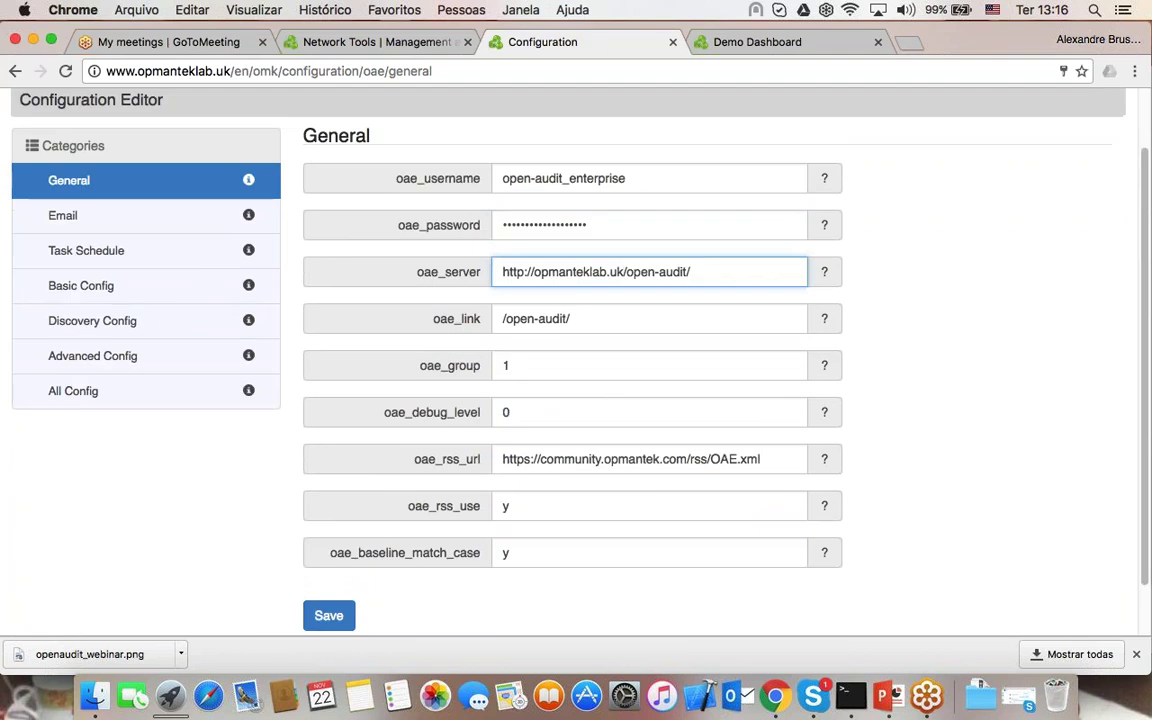
{"action": "left_click", "coordinate": [114, 218]}
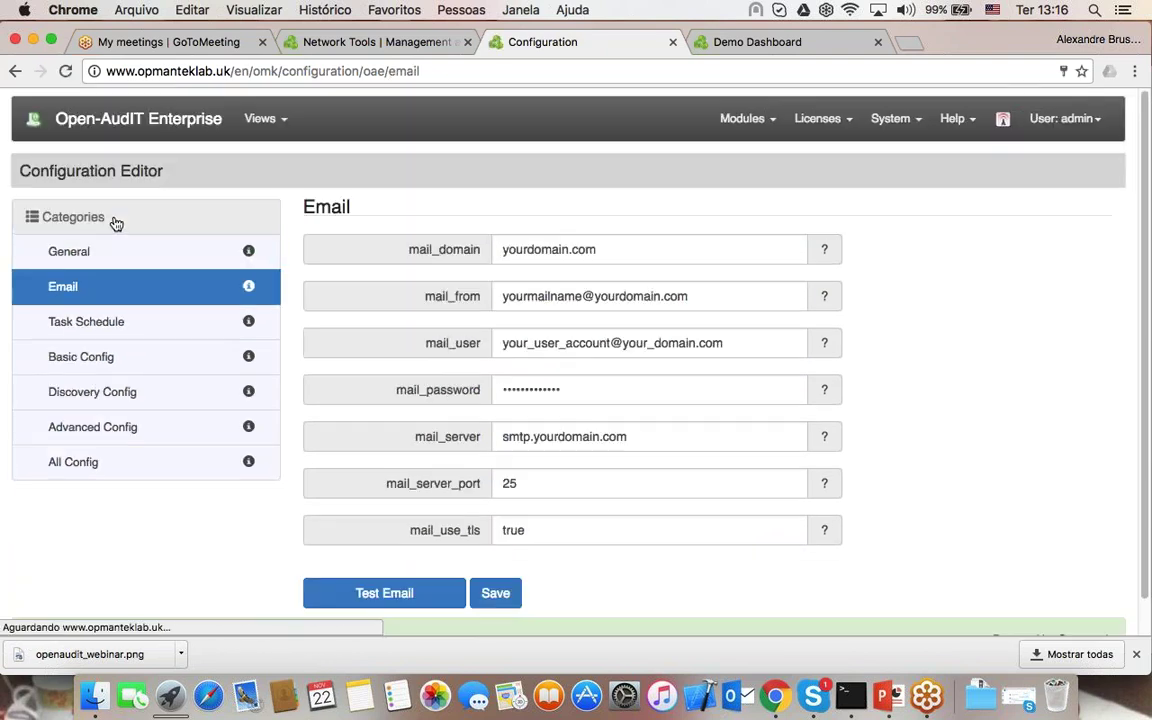
{"action": "left_click", "coordinate": [100, 248]}
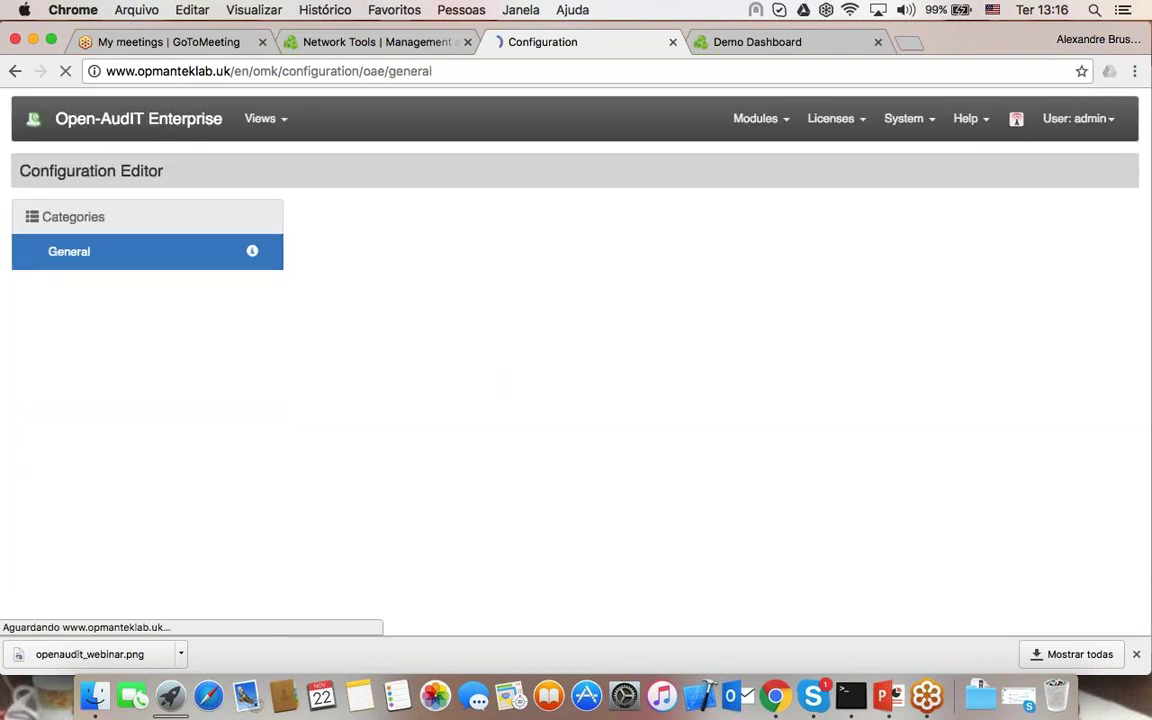
{"action": "scroll", "coordinate": [726, 458], "scroll_direction": "down", "scroll_amount": 3}
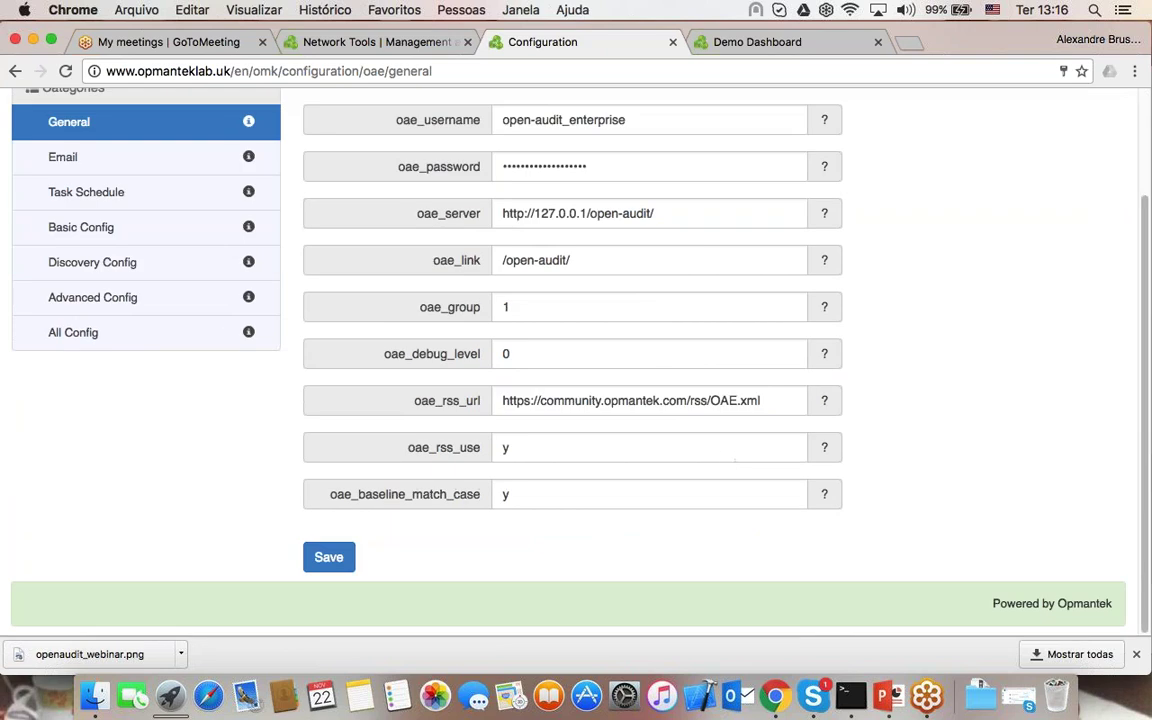
{"action": "left_click_drag", "start_coordinate": [587, 213], "coordinate": [534, 213]}
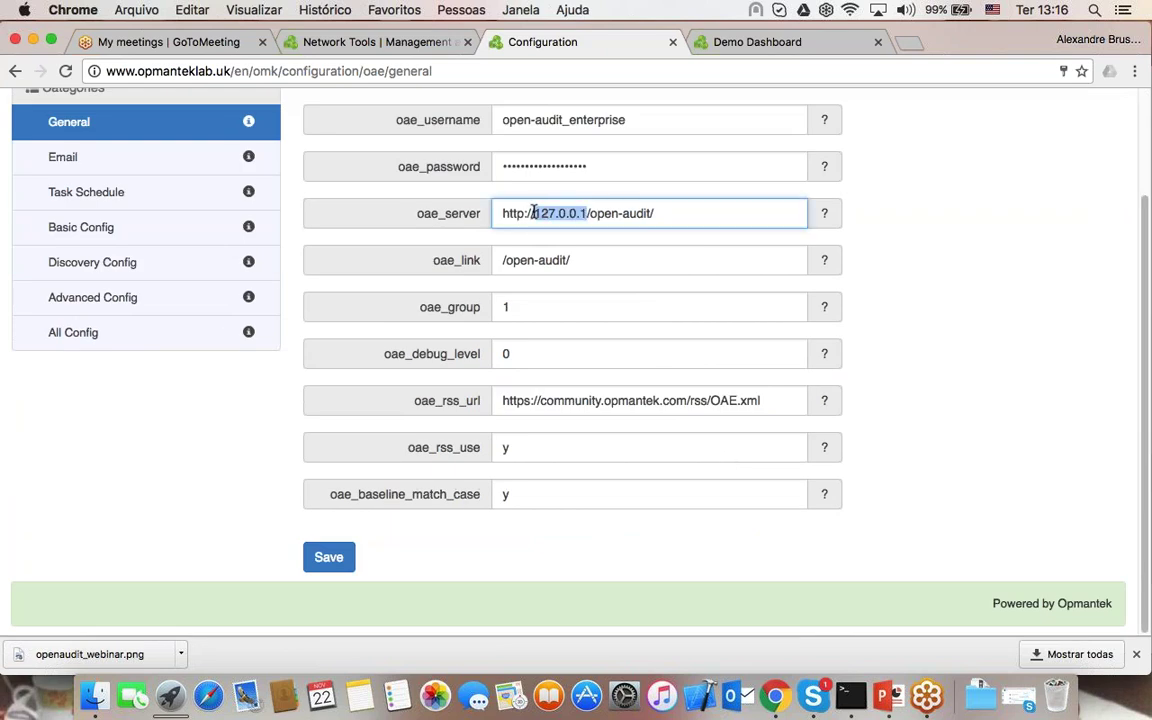
{"action": "type", "text": "opmantekl"}
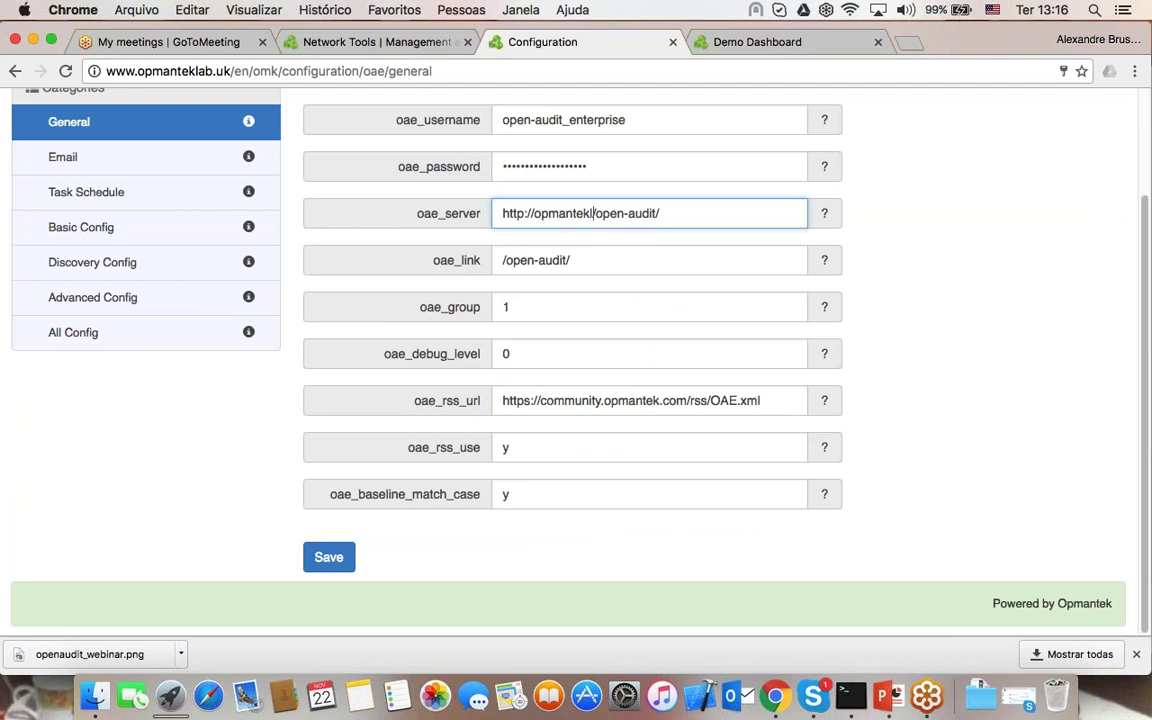
{"action": "type", "text": "ab.uk"}
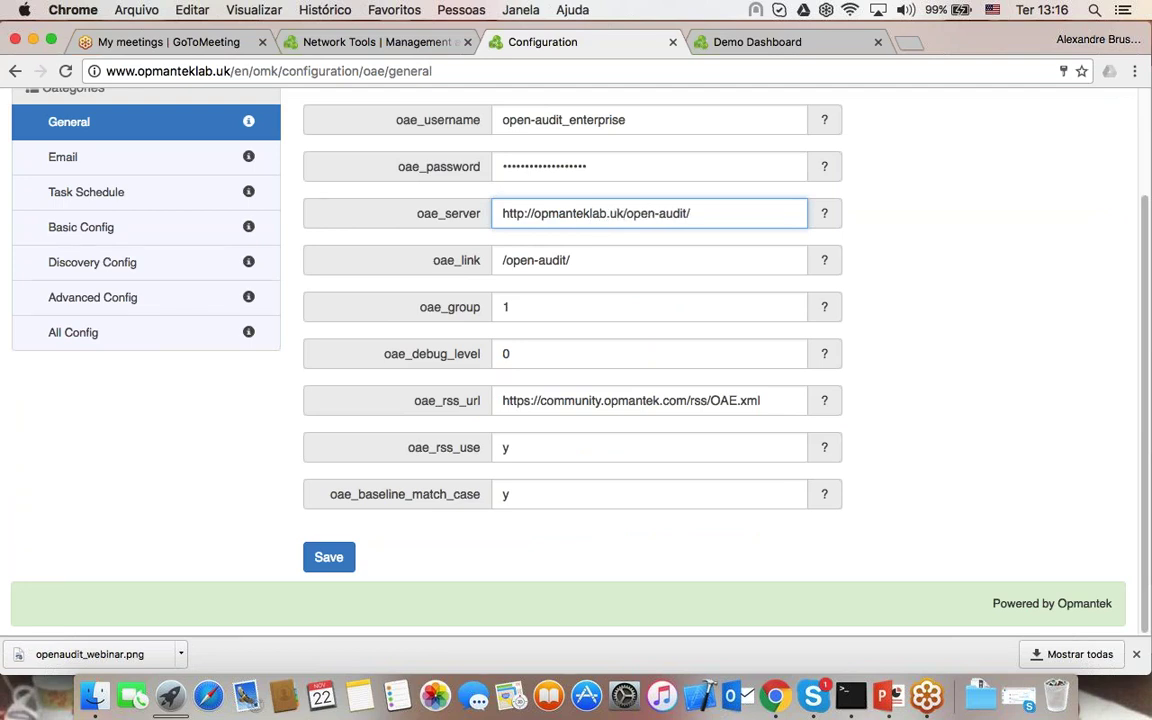
{"action": "left_click", "coordinate": [329, 557]}
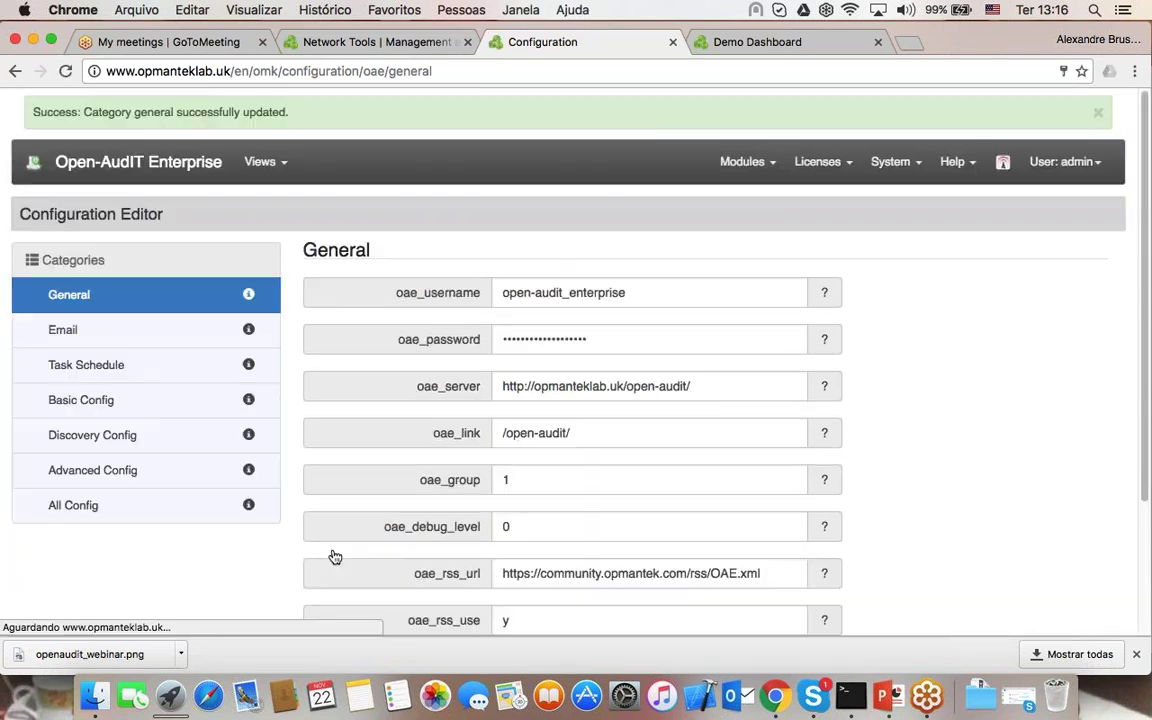
Step: Review the Email, Task Schedule, Basic, Discovery, All and General config categories, then return to the dashboard
{"action": "left_click", "coordinate": [72, 332]}
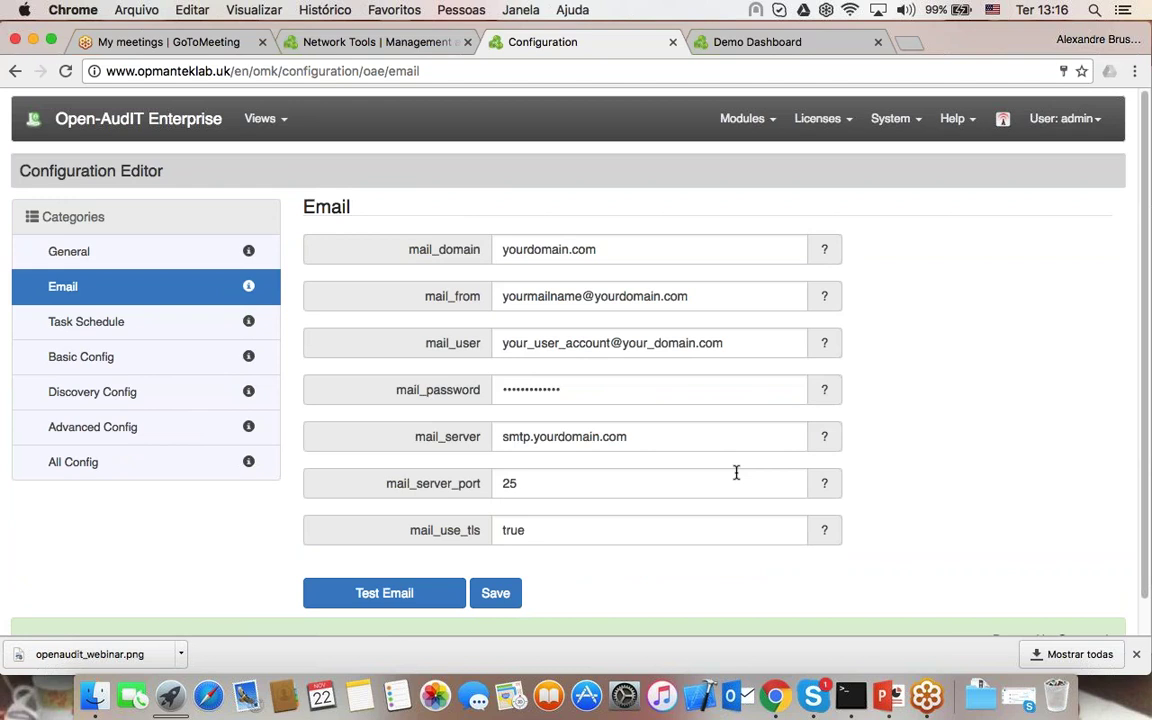
{"action": "left_click_drag", "start_coordinate": [640, 437], "coordinate": [505, 438]}
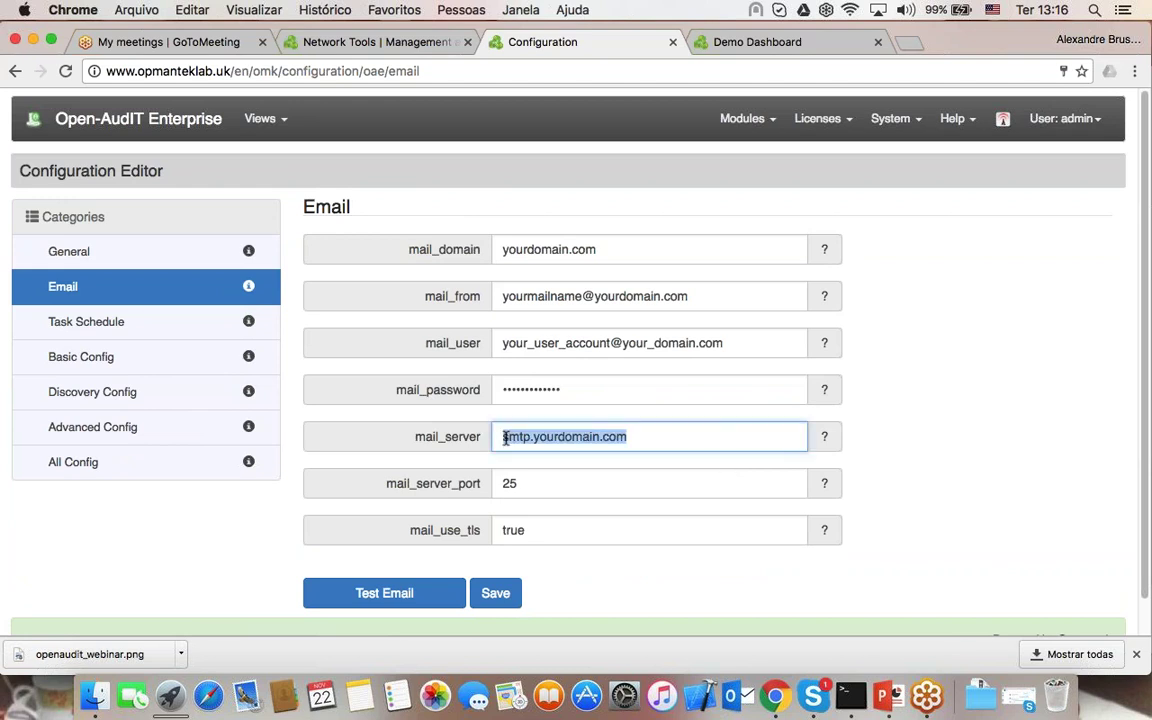
{"action": "left_click", "coordinate": [60, 321]}
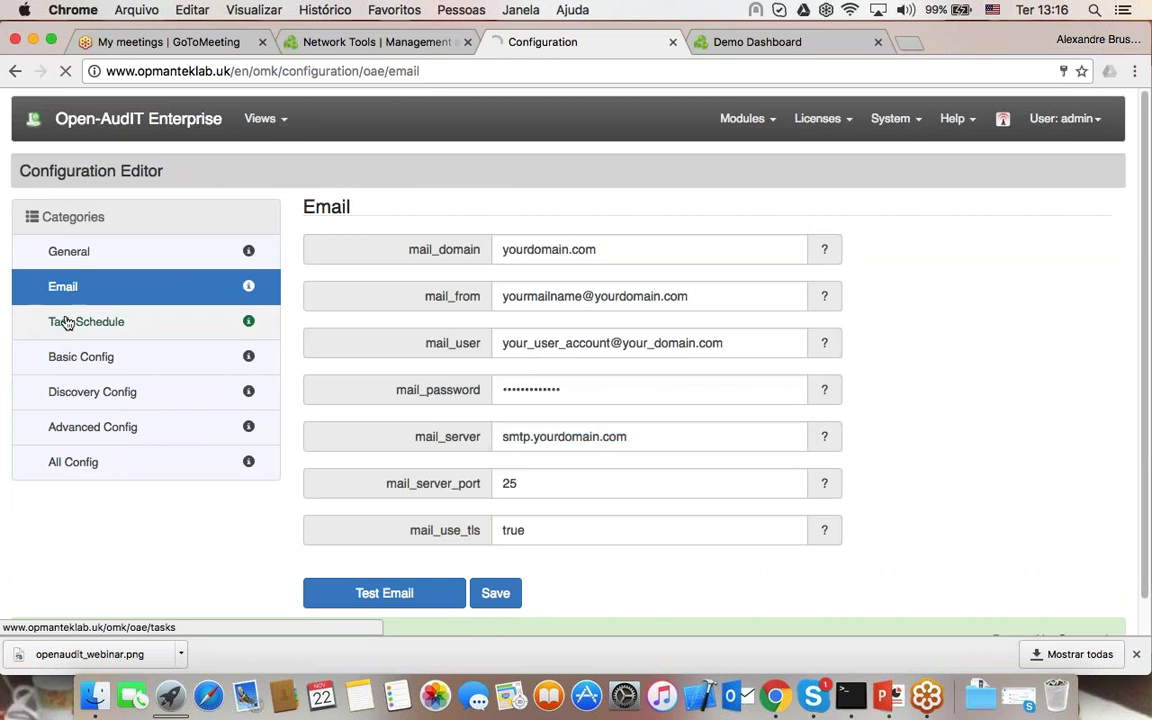
{"action": "left_click", "coordinate": [98, 360]}
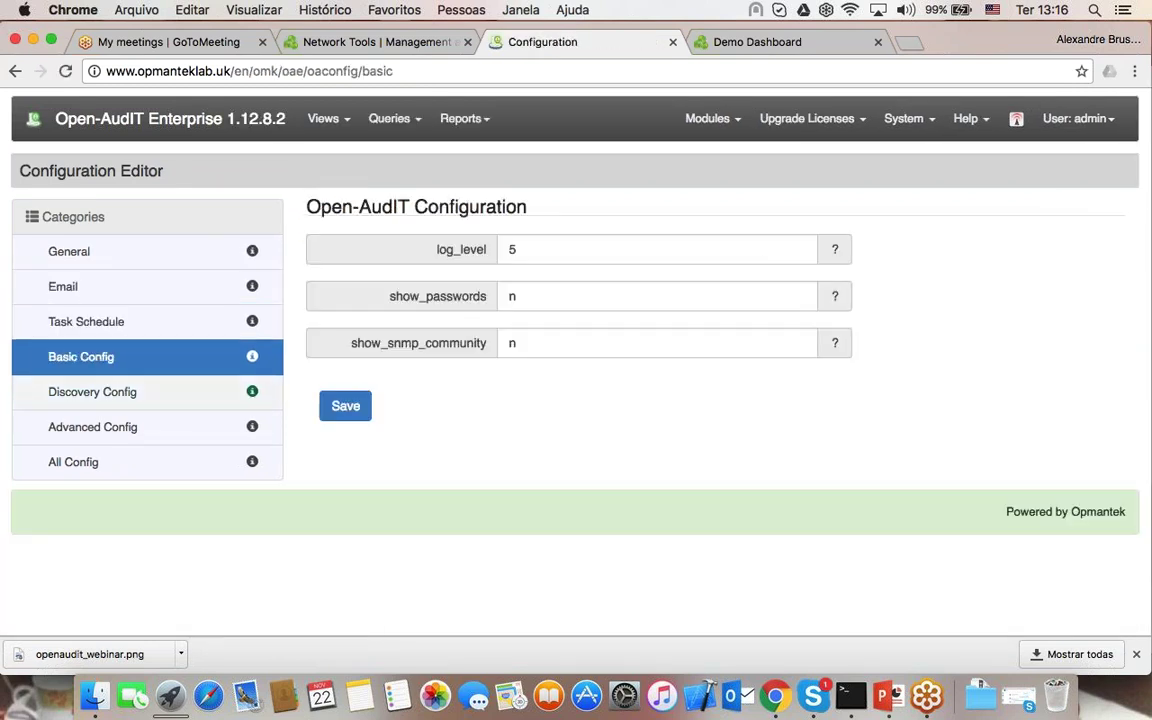
{"action": "left_click", "coordinate": [134, 391]}
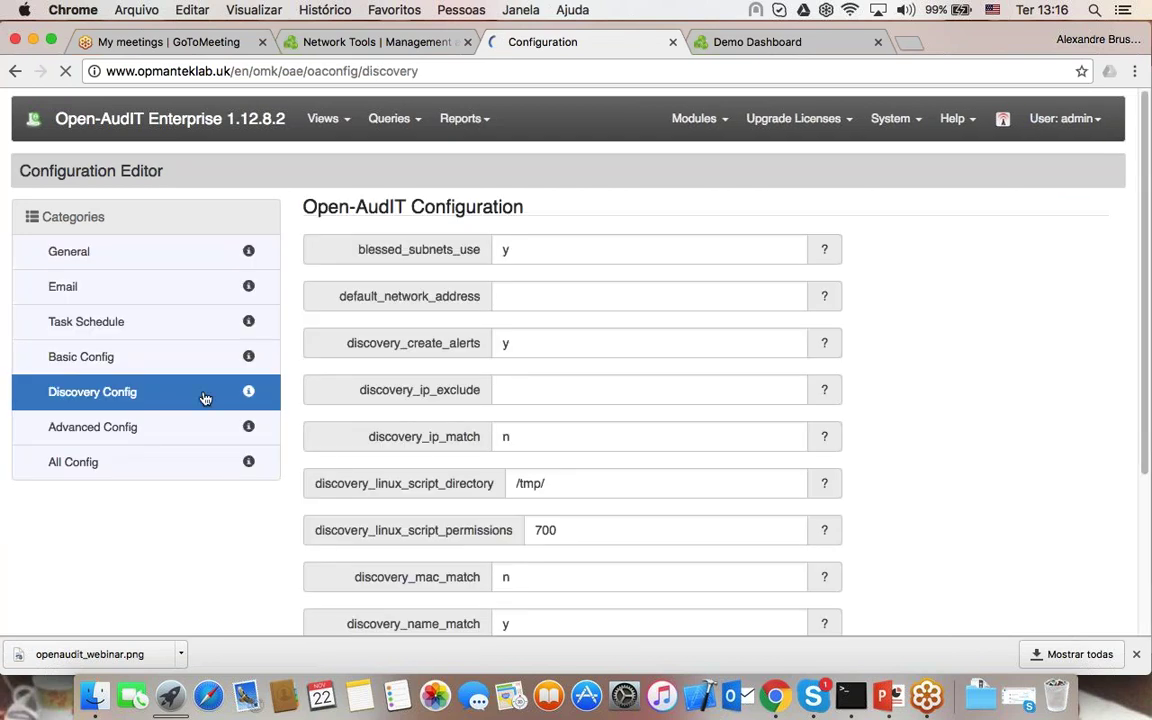
{"action": "scroll", "coordinate": [640, 437], "scroll_direction": "down", "scroll_amount": 5}
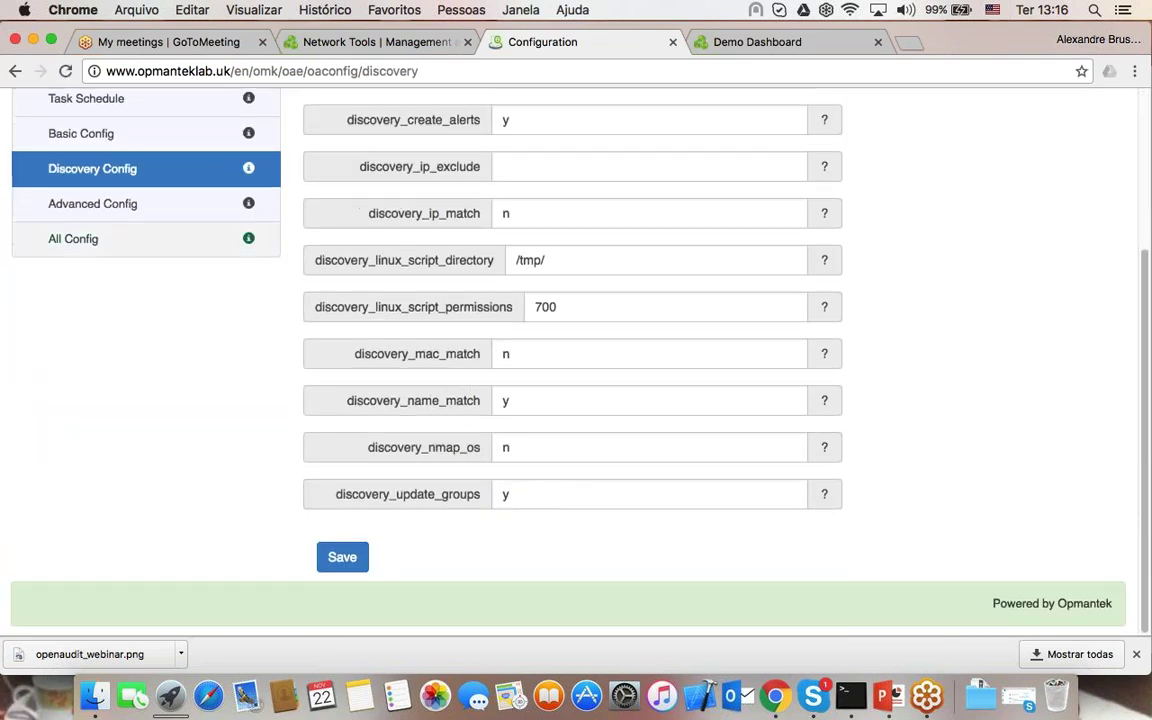
{"action": "left_click", "coordinate": [167, 245]}
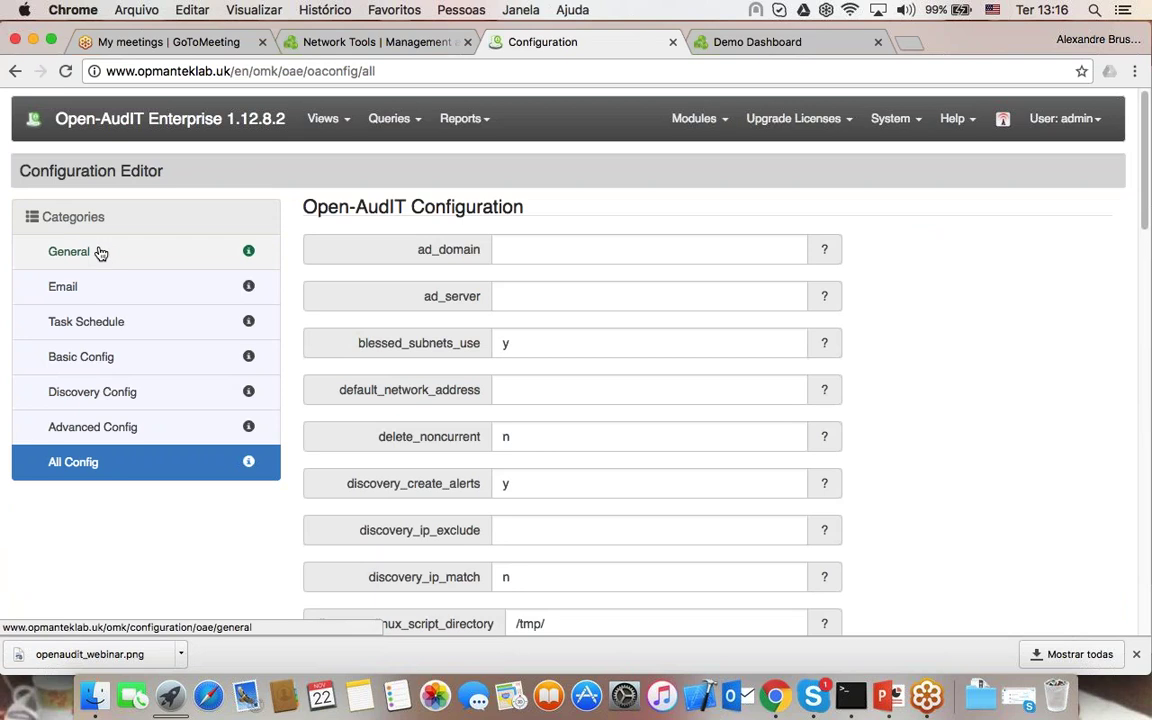
{"action": "left_click", "coordinate": [100, 253]}
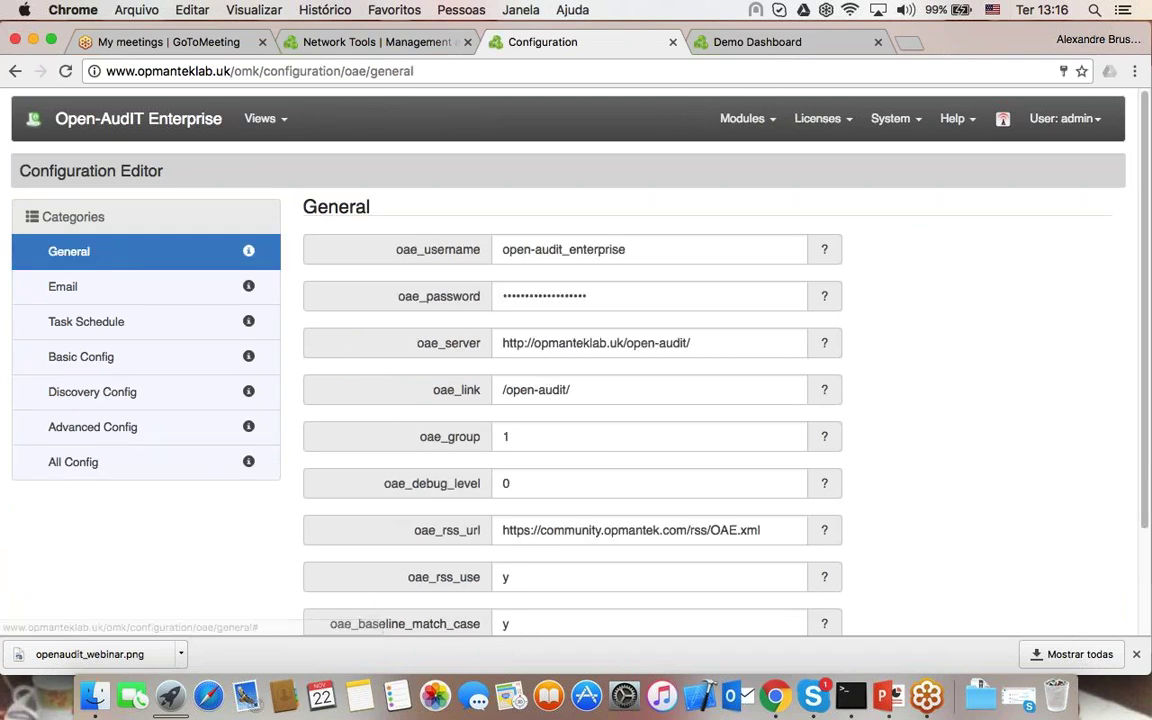
{"action": "left_click", "coordinate": [160, 120]}
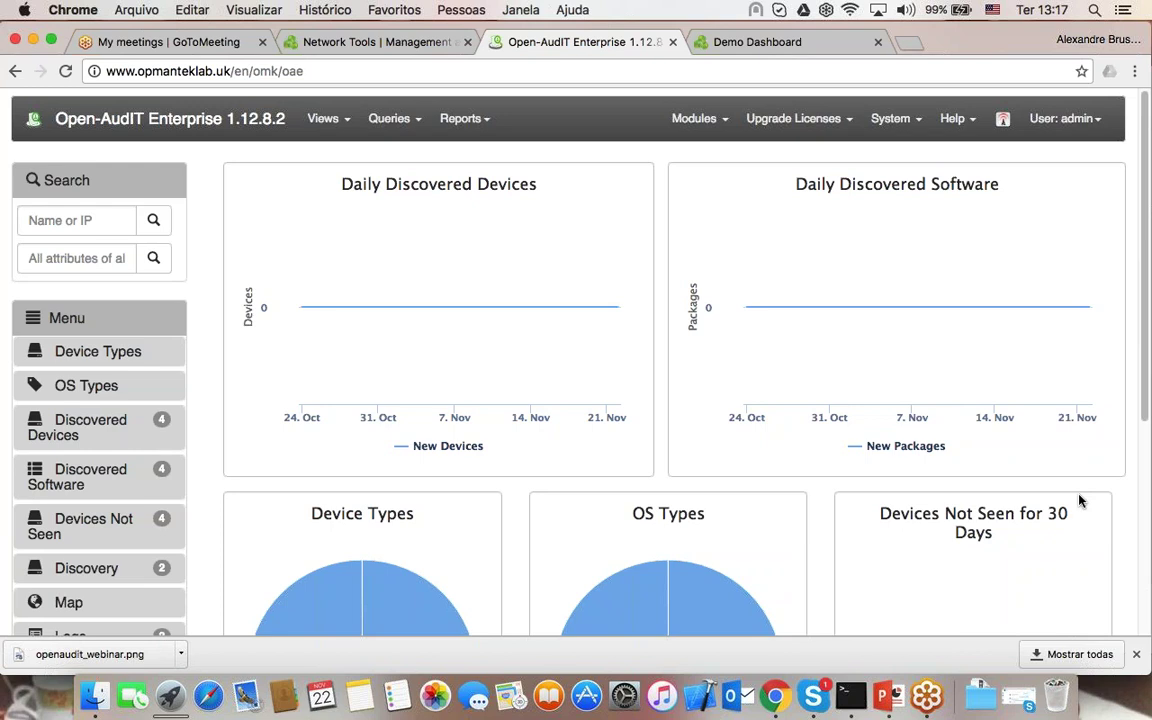
Step: Open the demoext.opmantek.com Open-AudIT Enterprise dashboard and review its populated device and software charts
{"action": "left_click", "coordinate": [798, 47]}
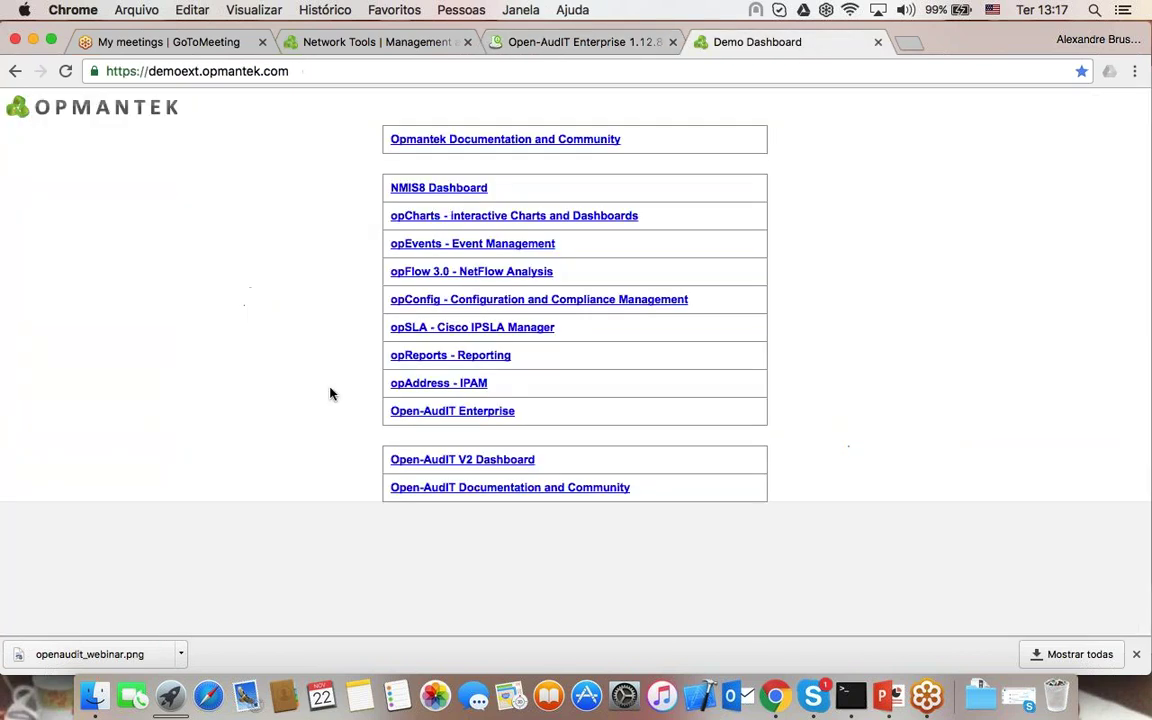
{"action": "left_click", "coordinate": [442, 416]}
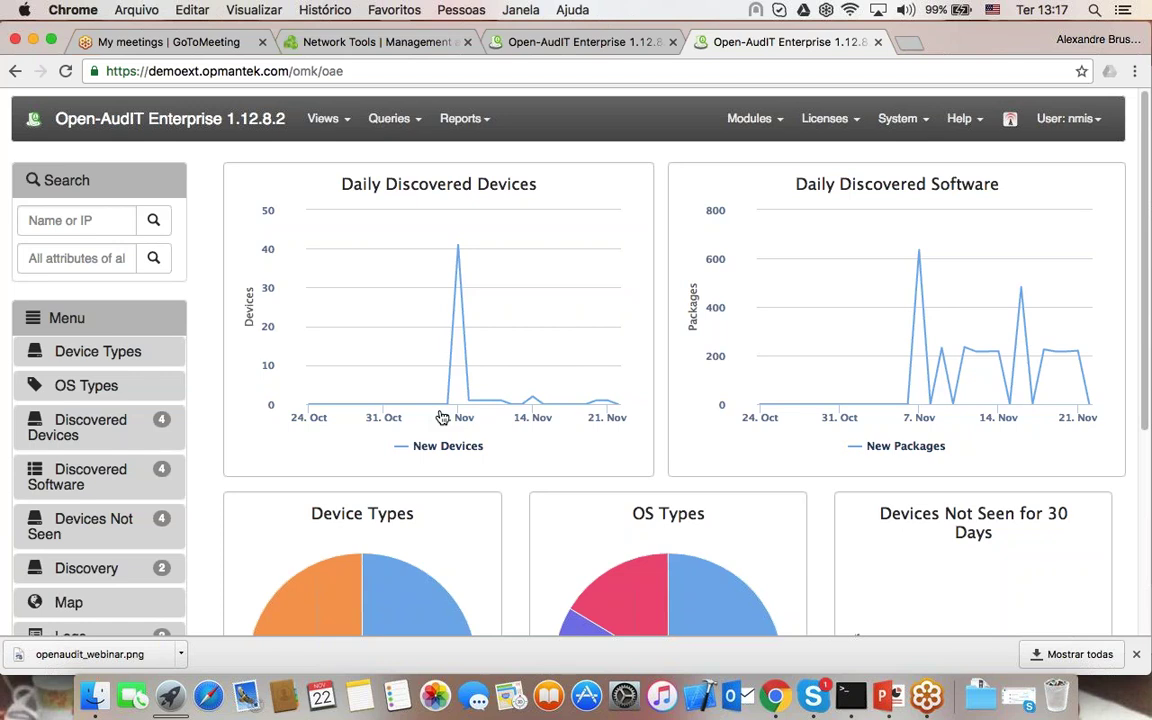
{"action": "scroll", "coordinate": [589, 391], "scroll_direction": "down", "scroll_amount": 5}
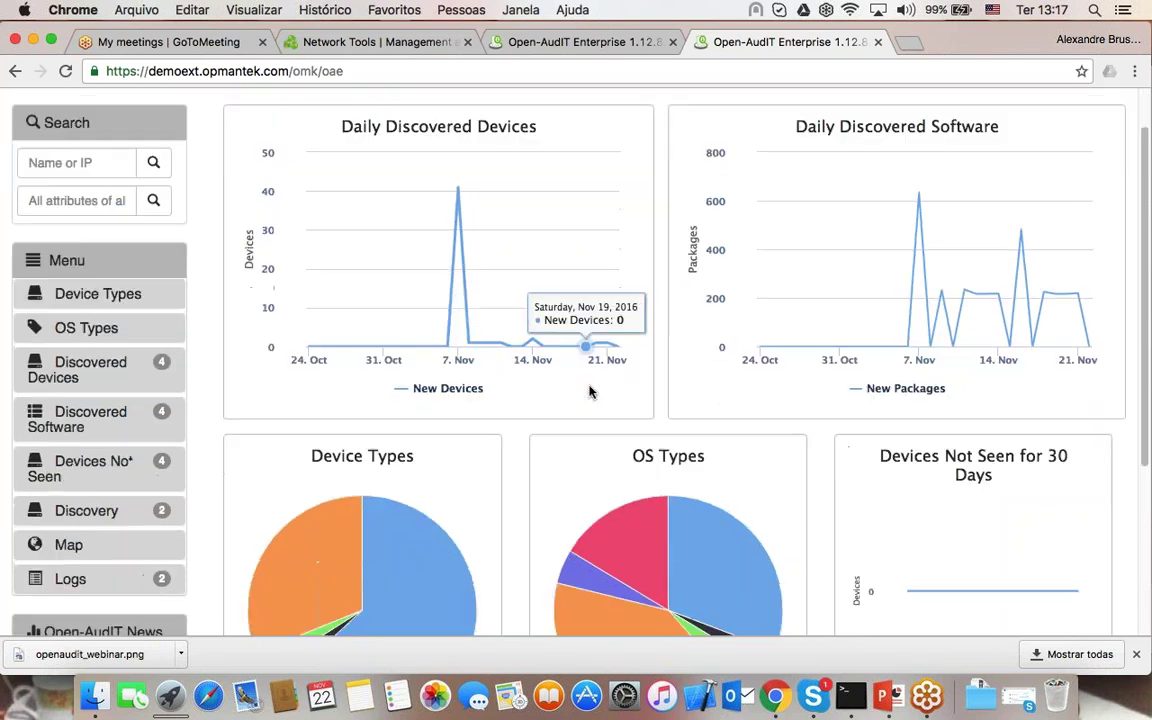
{"action": "scroll", "coordinate": [517, 329], "scroll_direction": "up", "scroll_amount": 4}
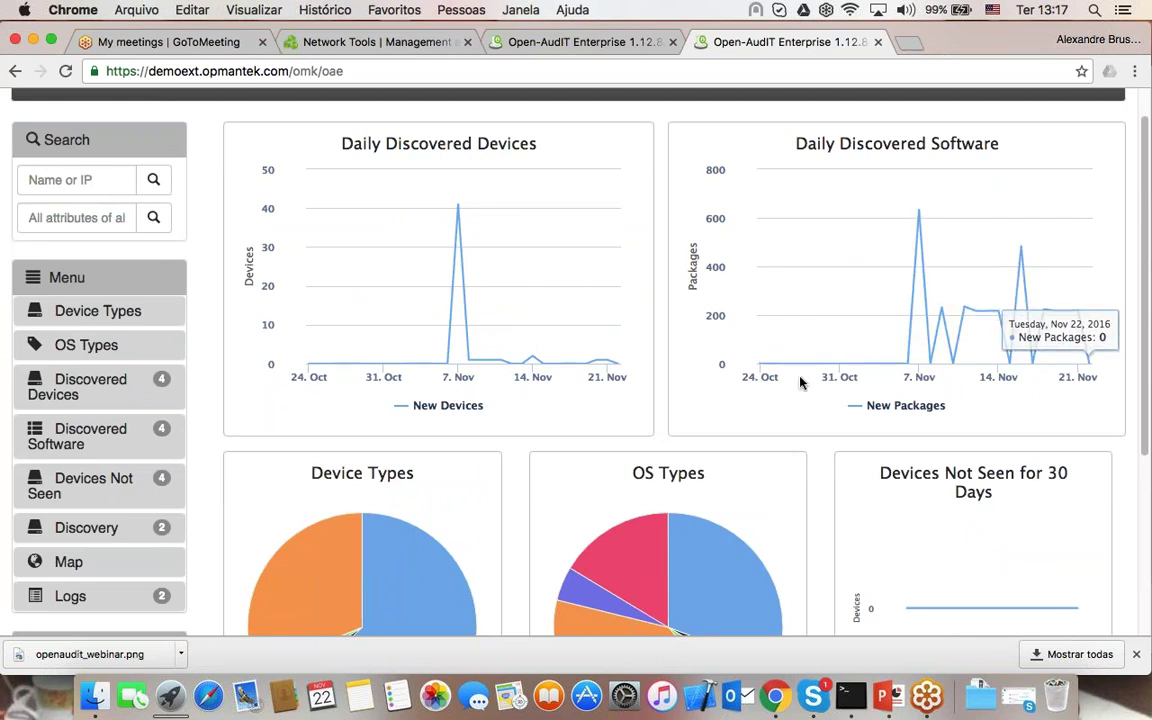
{"action": "scroll", "coordinate": [800, 383], "scroll_direction": "down", "scroll_amount": 3}
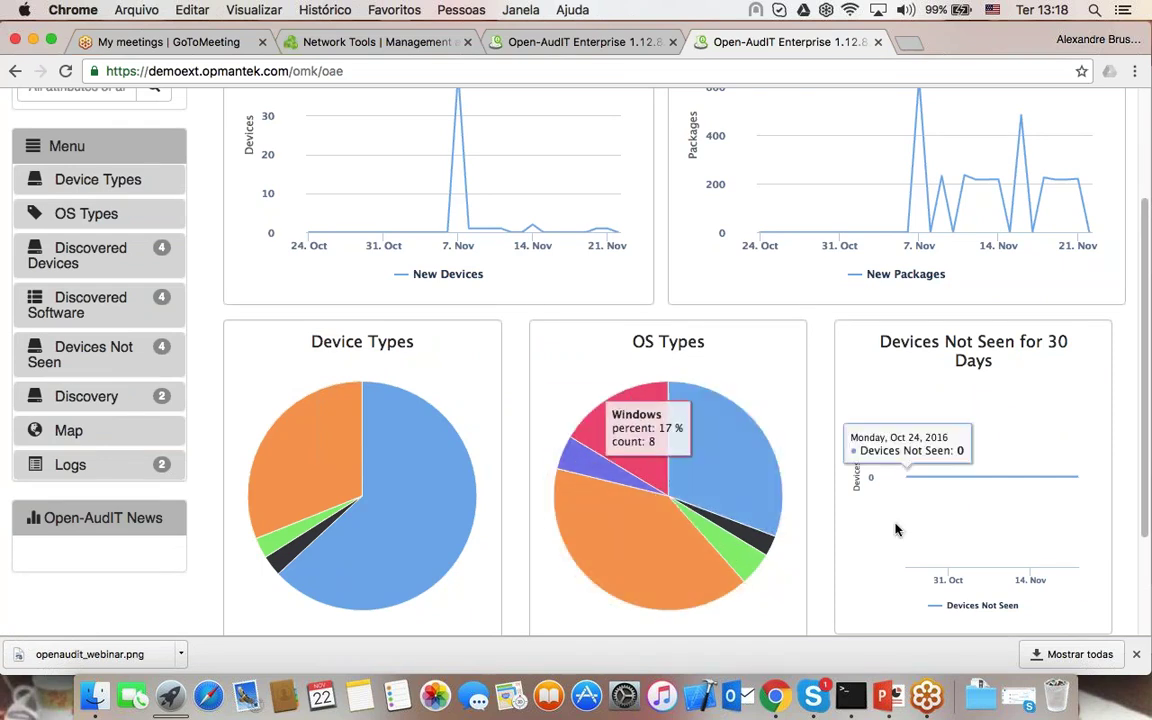
{"action": "scroll", "coordinate": [897, 527], "scroll_direction": "down", "scroll_amount": 3}
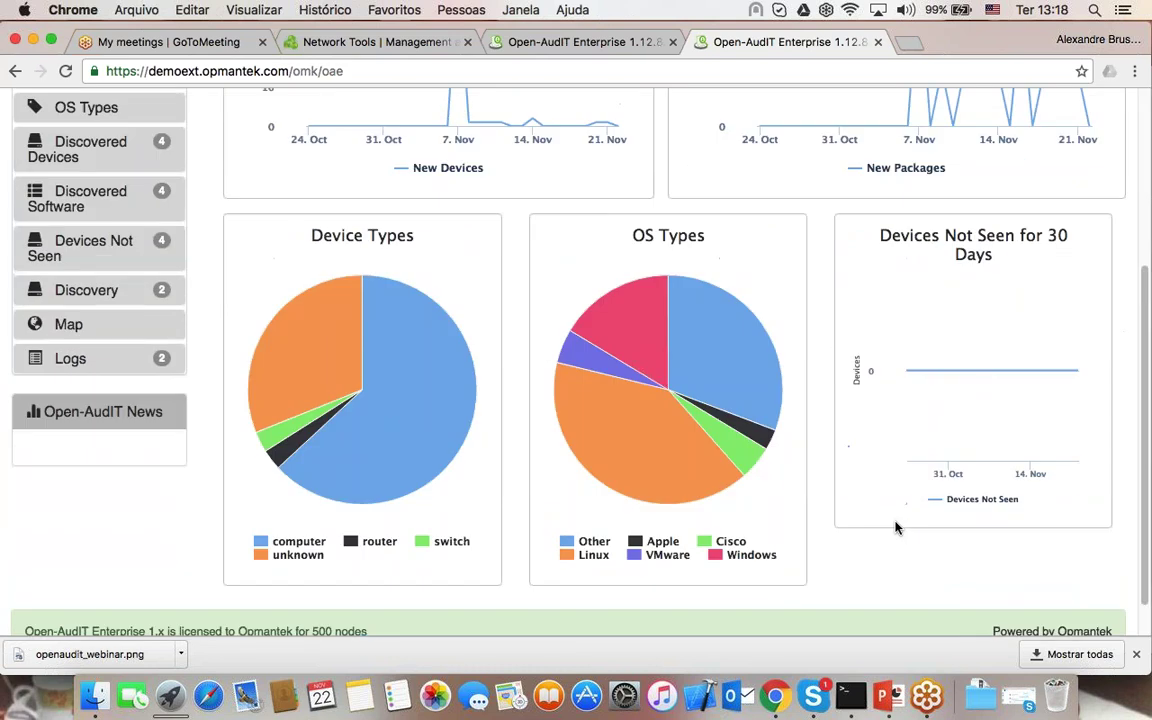
{"action": "scroll", "coordinate": [897, 527], "scroll_direction": "up", "scroll_amount": 5}
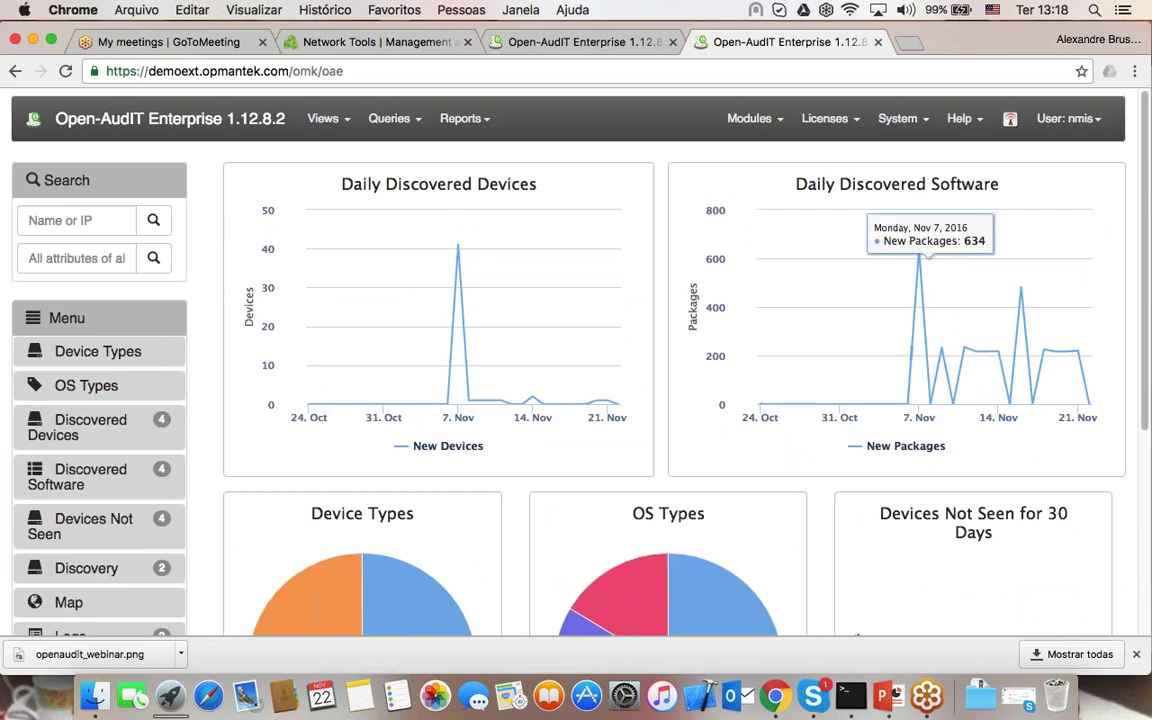
{"action": "left_click", "coordinate": [920, 120]}
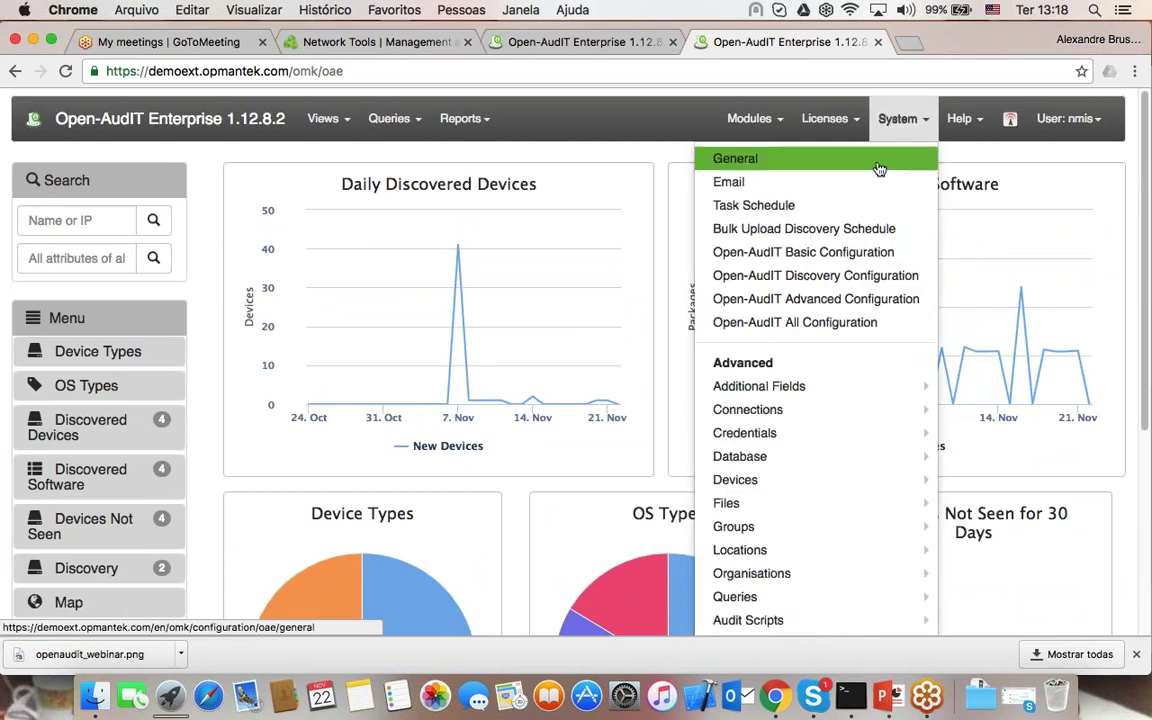
Step: Open the Discover a Subnet form and set the subnet range to 192.168.88.0/24
{"action": "left_click", "coordinate": [322, 120]}
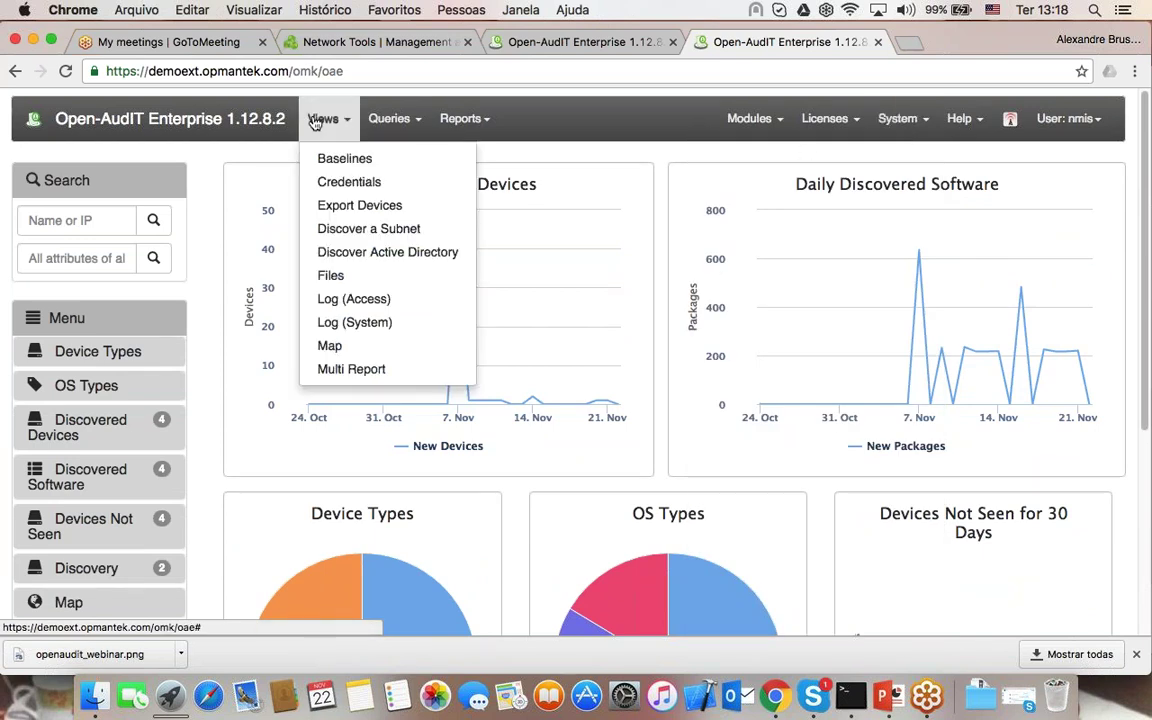
{"action": "left_click", "coordinate": [362, 228]}
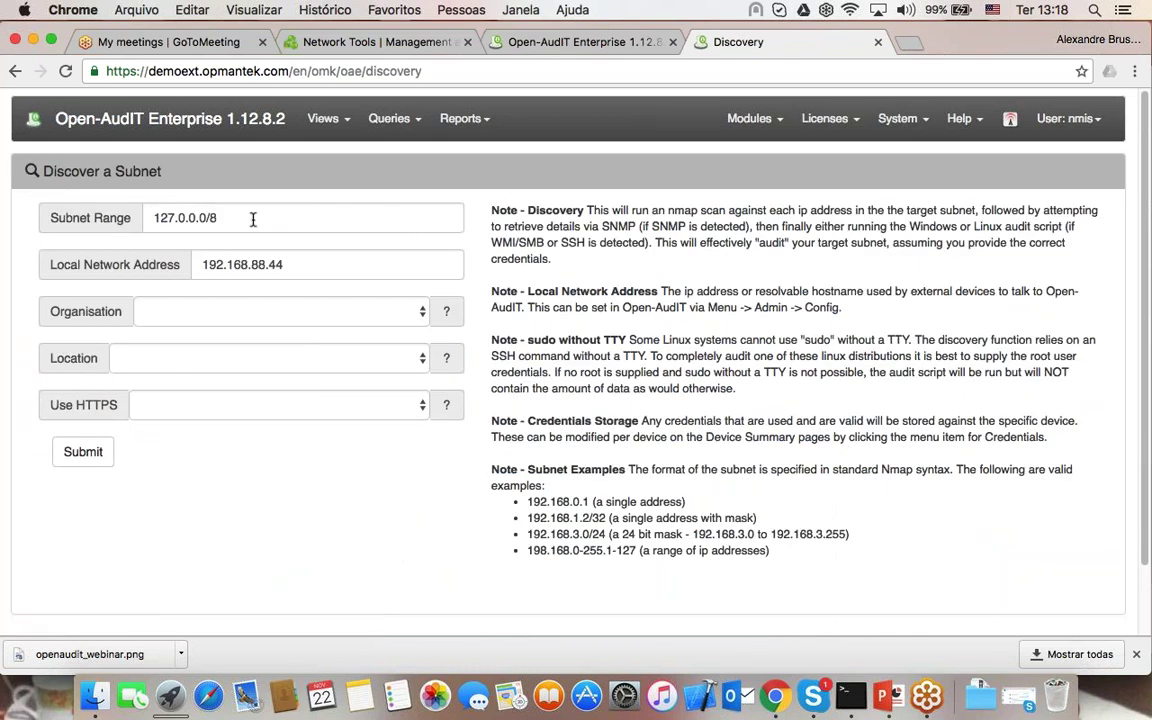
{"action": "triple_click", "coordinate": [253, 220]}
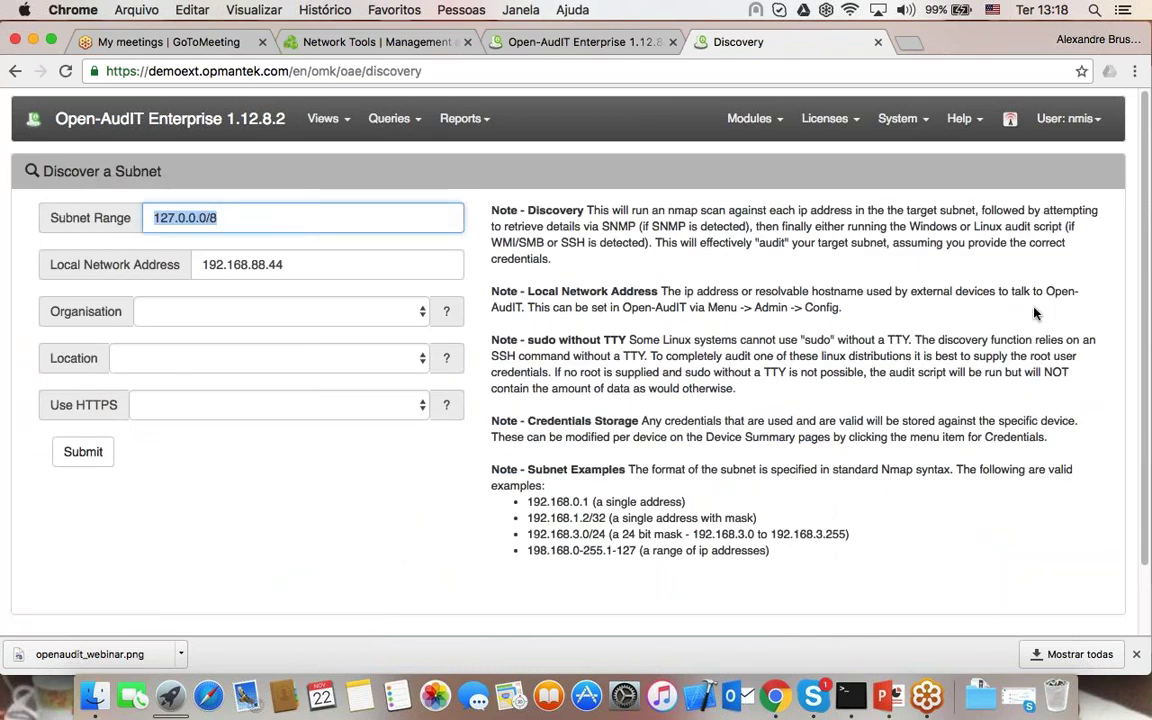
{"action": "type", "text": "1"}
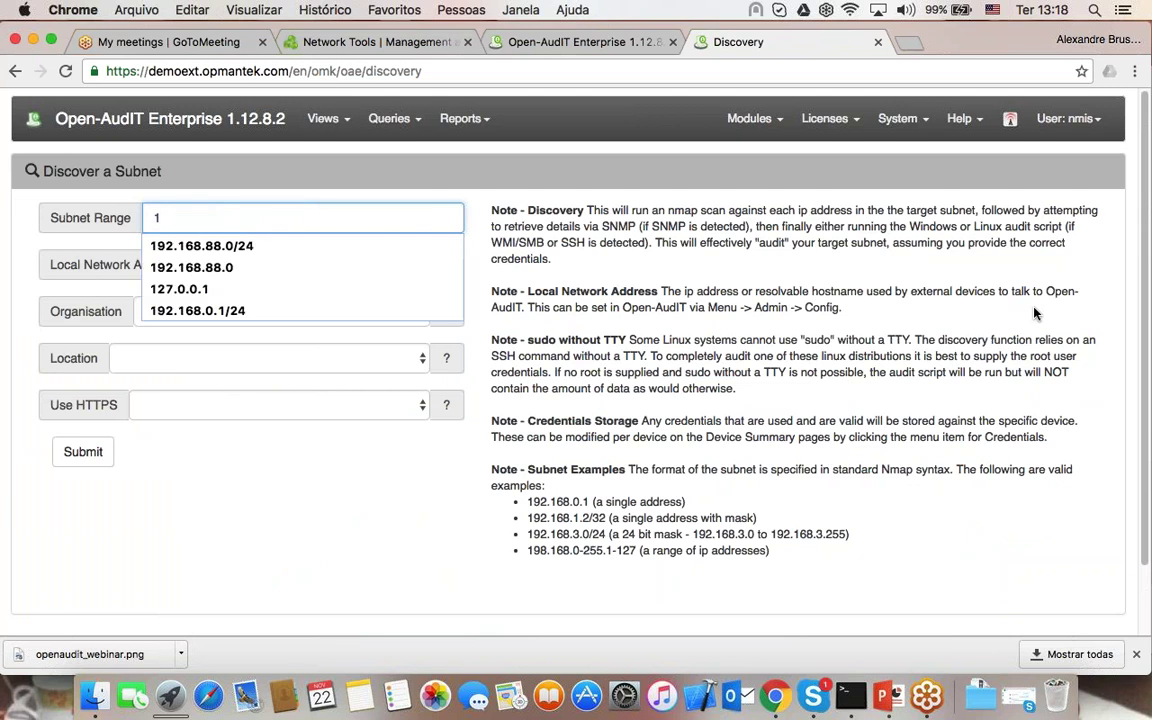
{"action": "key", "text": "Down"}
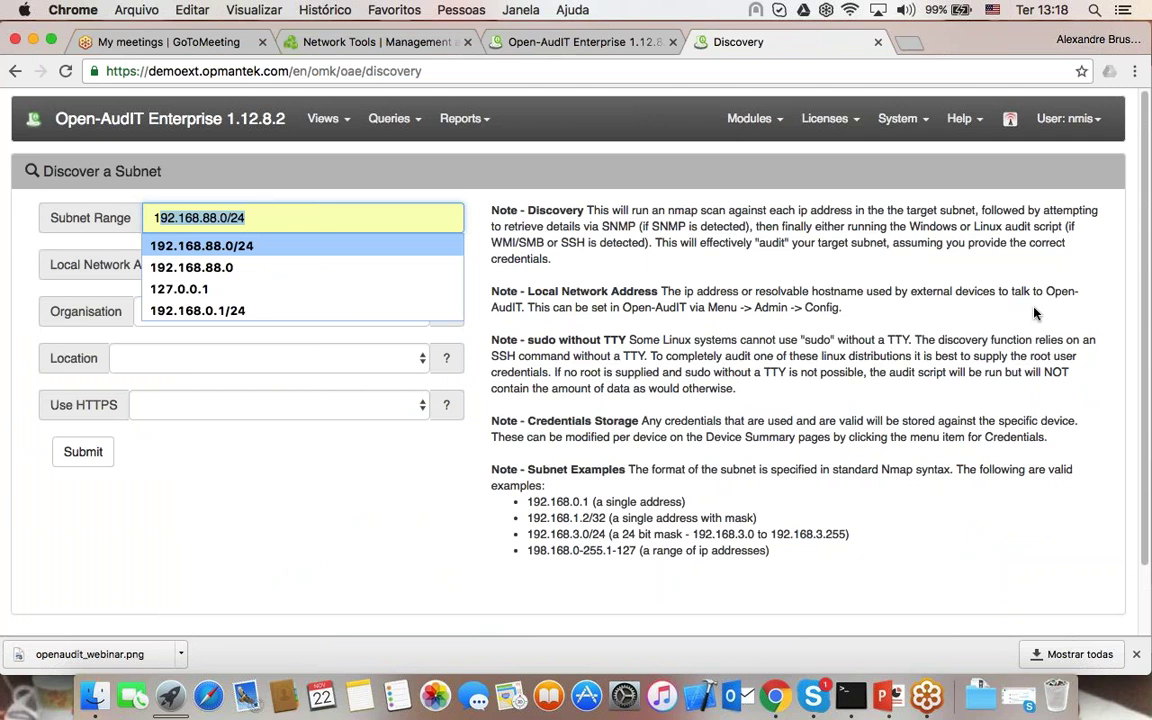
{"action": "left_click", "coordinate": [201, 245]}
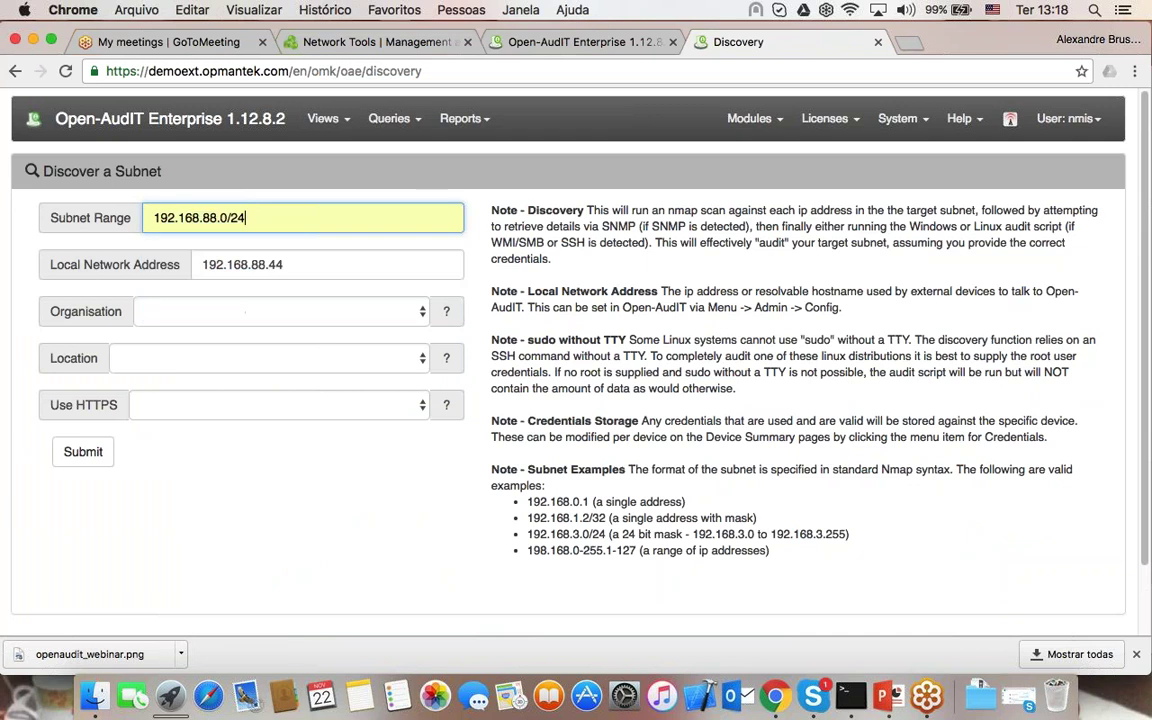
{"action": "left_click", "coordinate": [337, 262]}
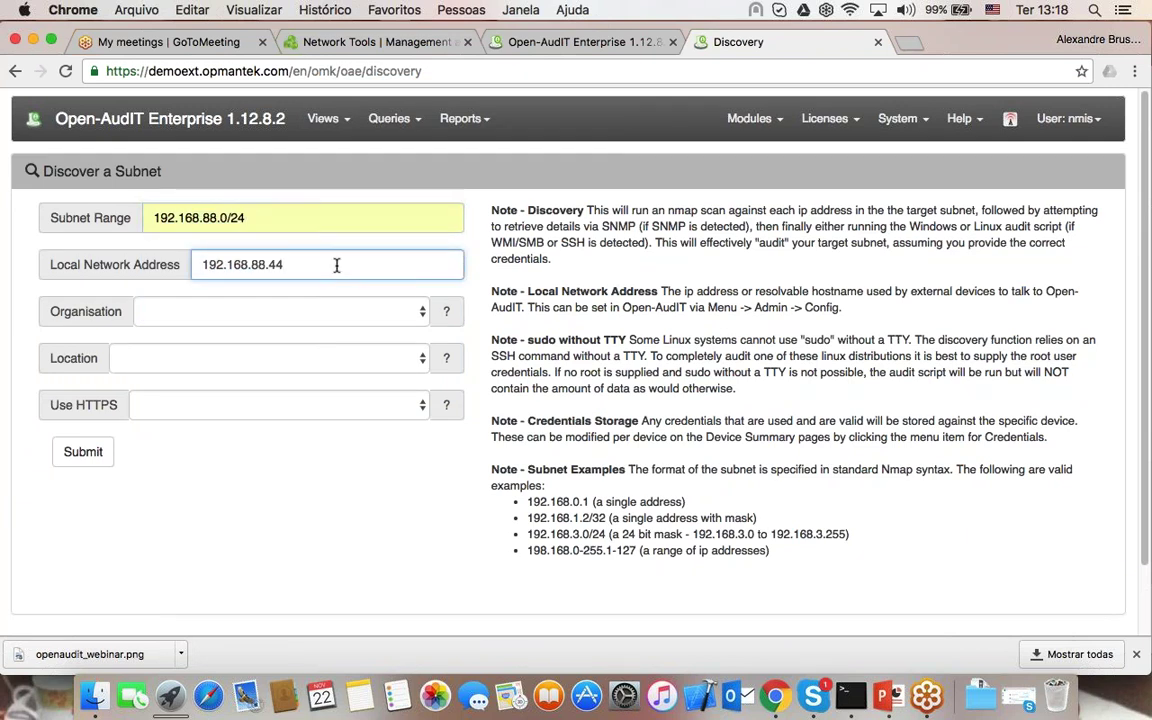
{"action": "left_click_drag", "start_coordinate": [301, 263], "coordinate": [198, 263]}
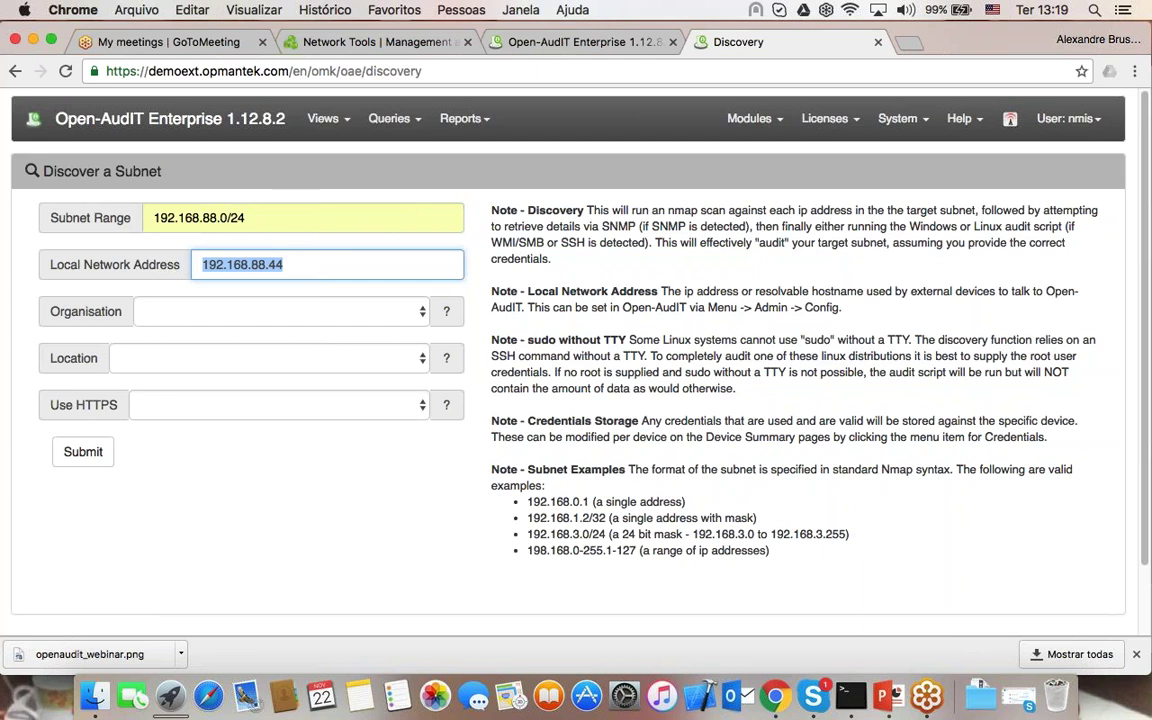
Step: Assign Default Organisation and Default Location, then submit the subnet discovery
{"action": "left_click", "coordinate": [417, 314]}
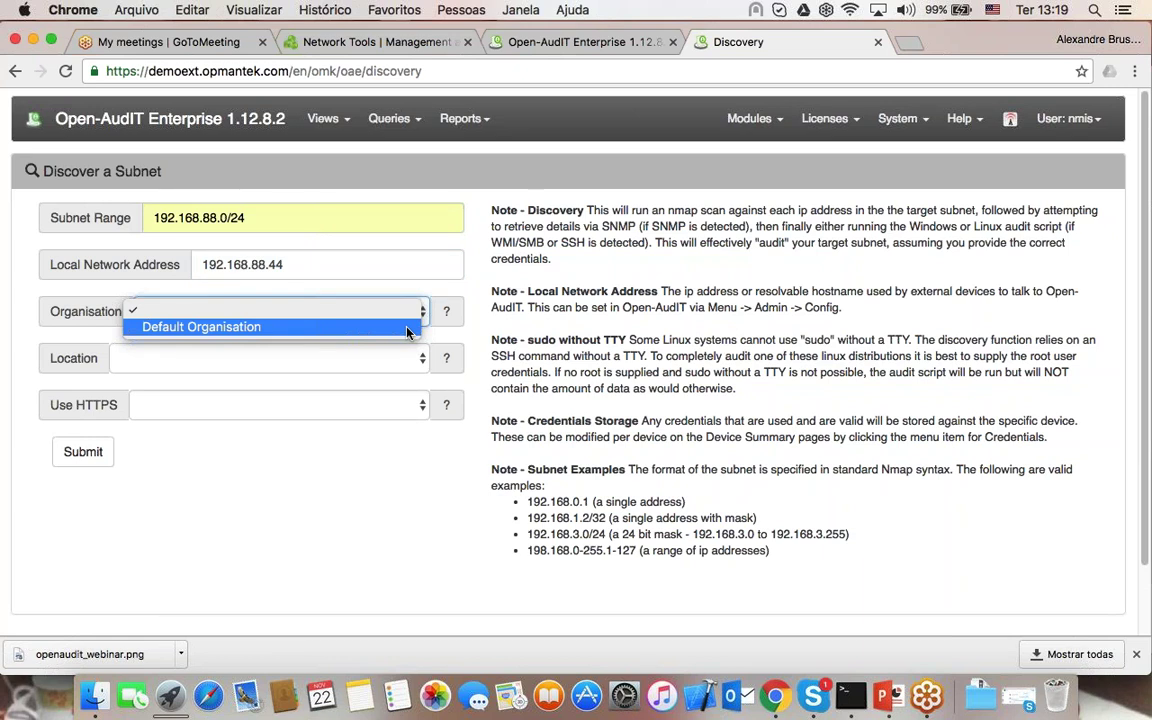
{"action": "left_click", "coordinate": [407, 330]}
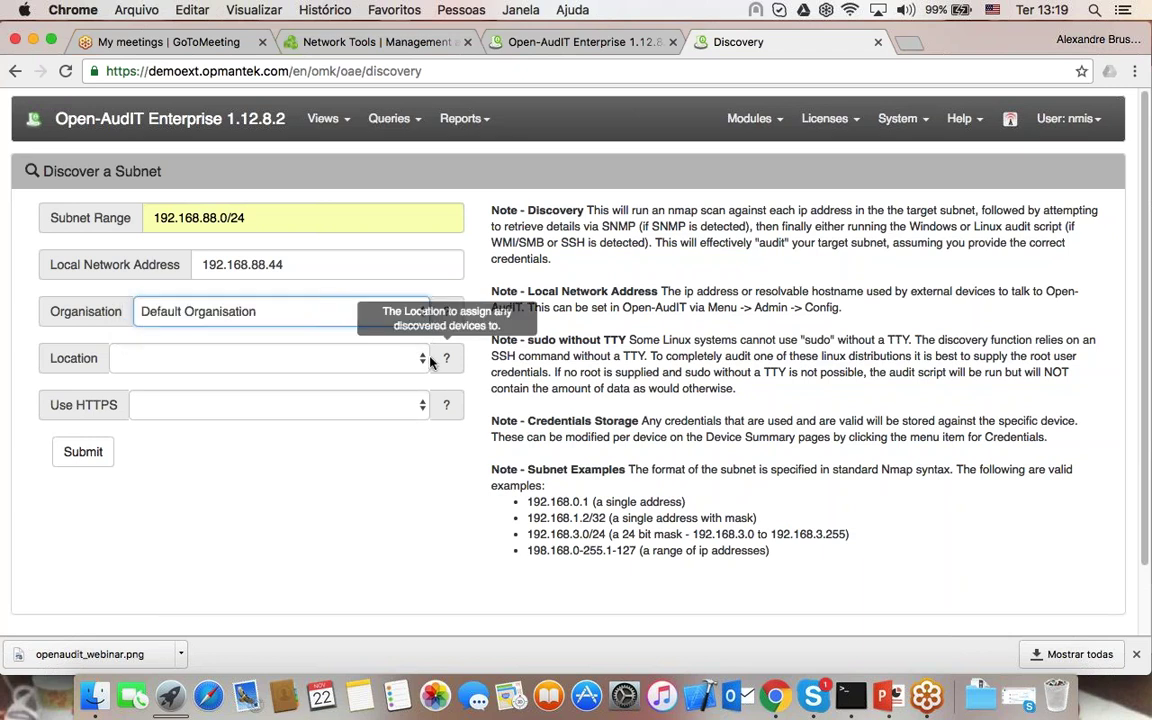
{"action": "left_click", "coordinate": [410, 357]}
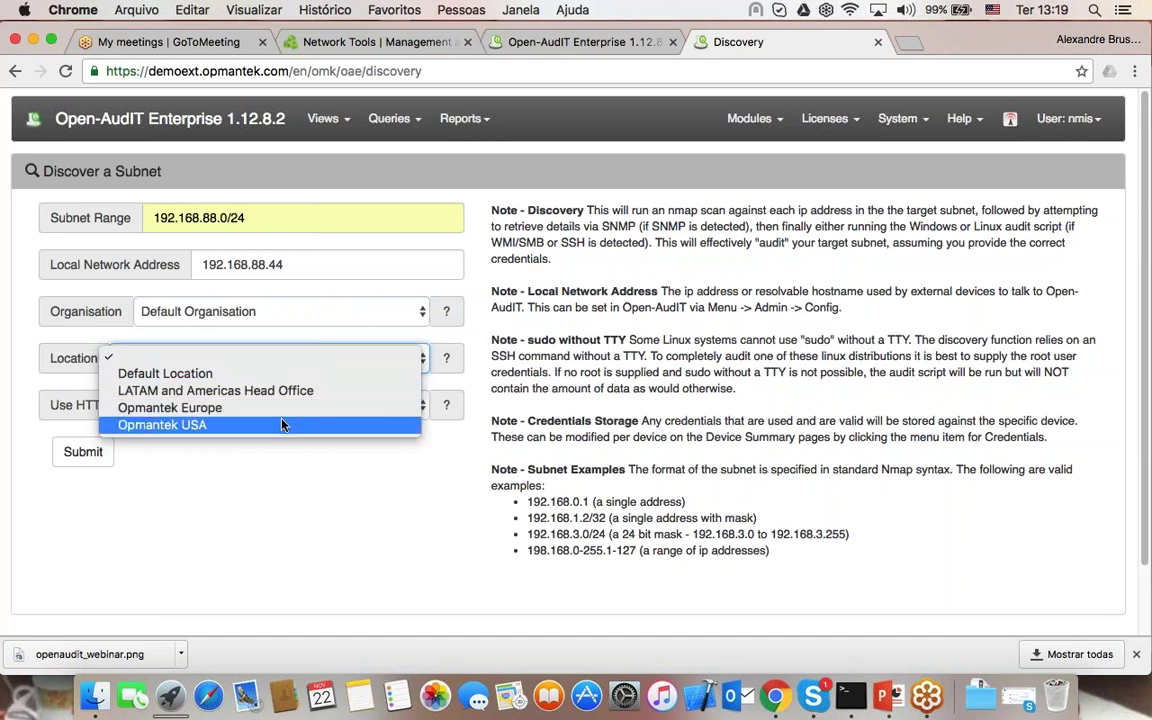
{"action": "left_click", "coordinate": [257, 374]}
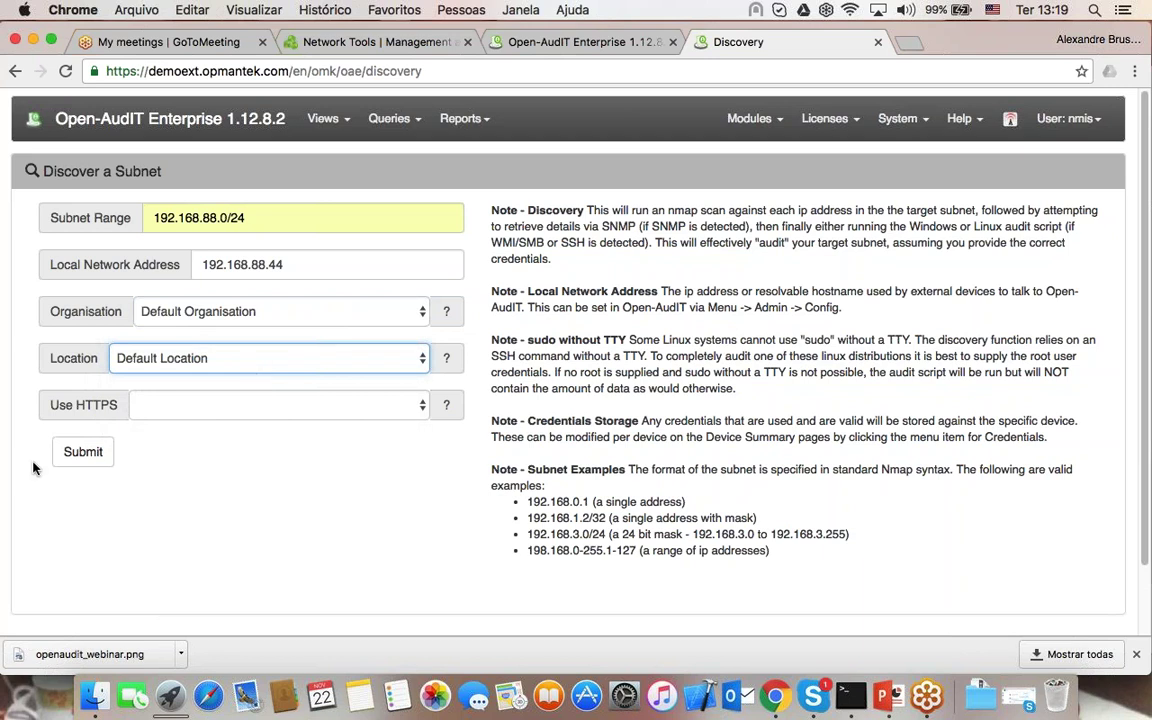
{"action": "left_click", "coordinate": [83, 451]}
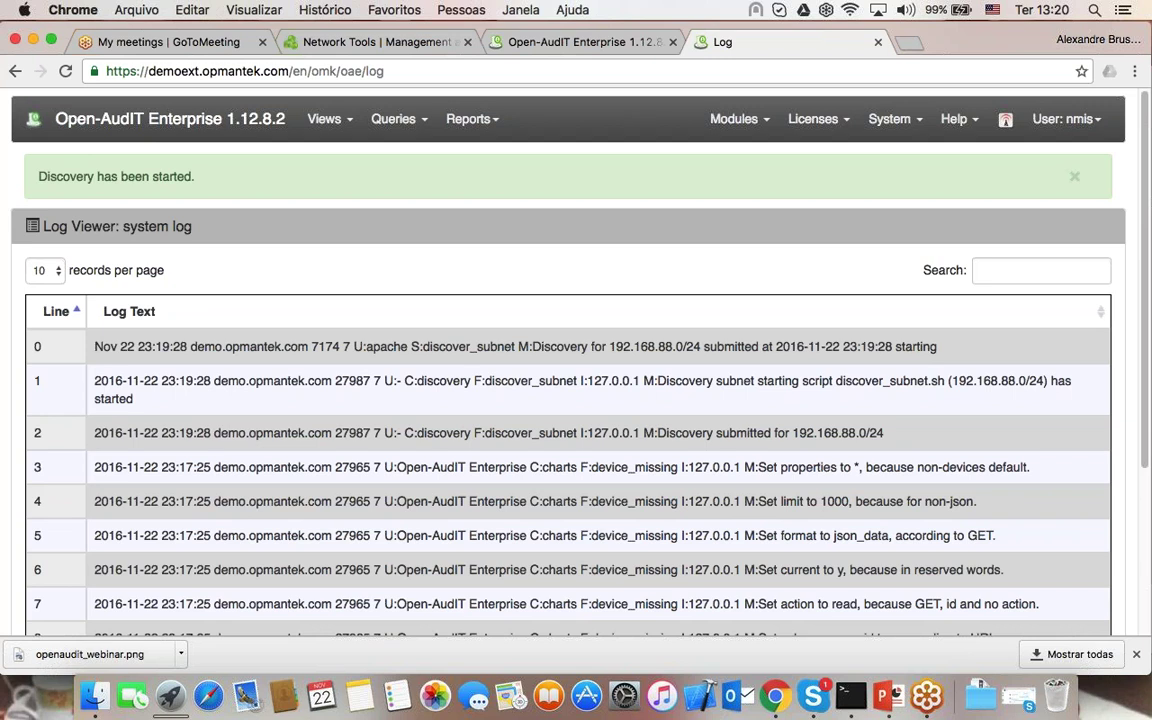
Step: Open List Credentials and inspect the Opman root ssh and Opman HEL windows entries
{"action": "left_click", "coordinate": [889, 118]}
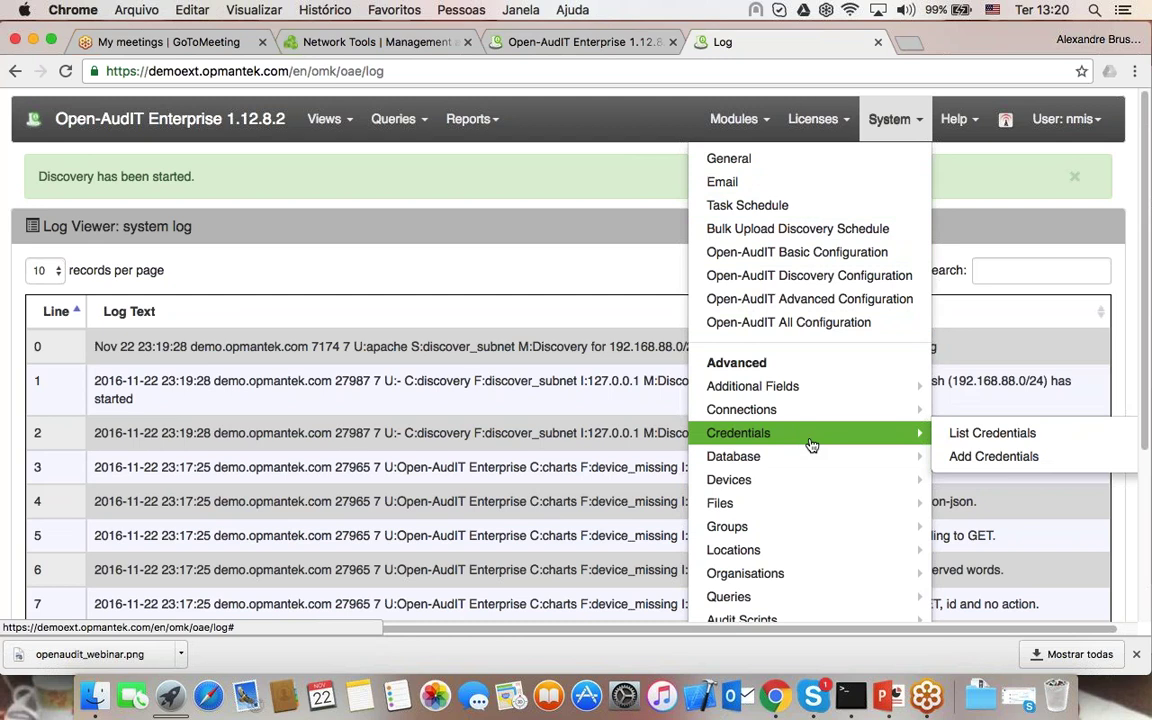
{"action": "left_click", "coordinate": [958, 432]}
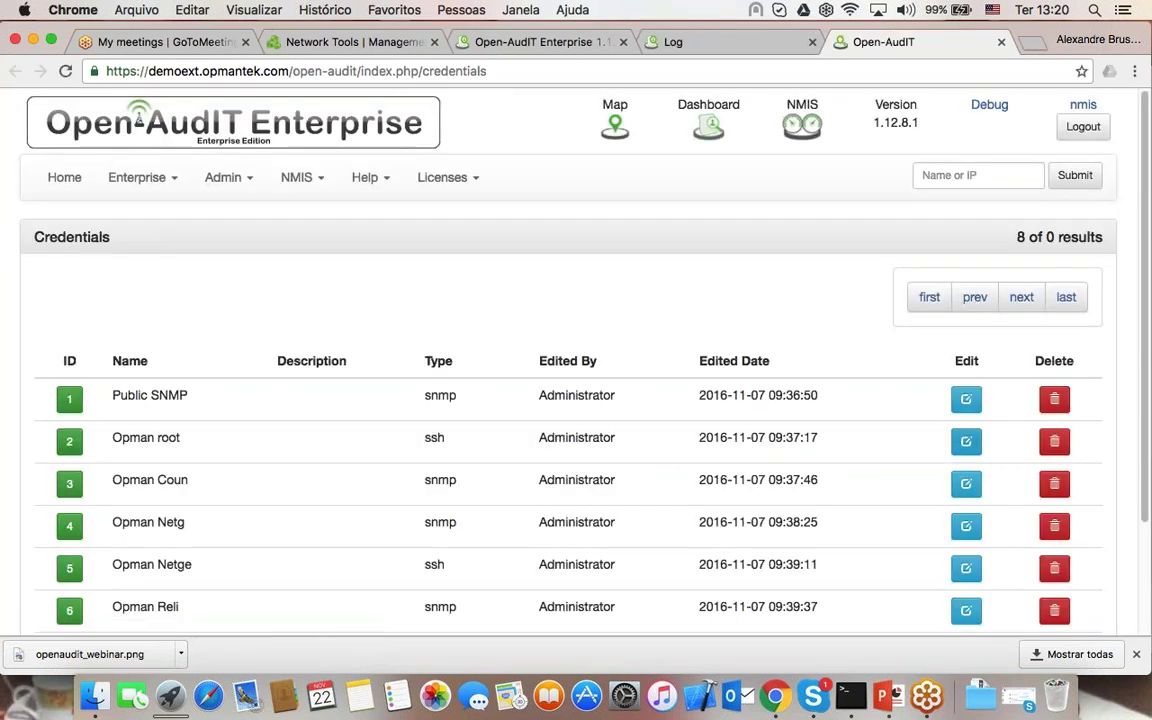
{"action": "scroll", "coordinate": [520, 261], "scroll_direction": "down", "scroll_amount": 3}
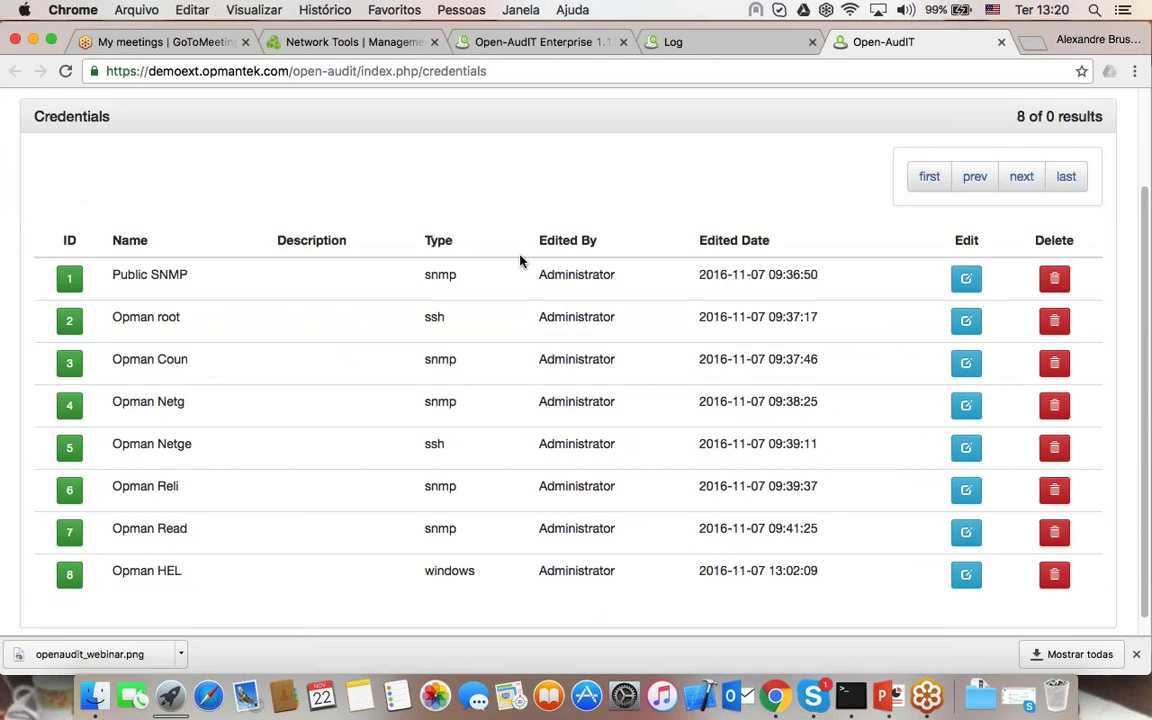
{"action": "left_click_drag", "start_coordinate": [188, 274], "coordinate": [223, 320]}
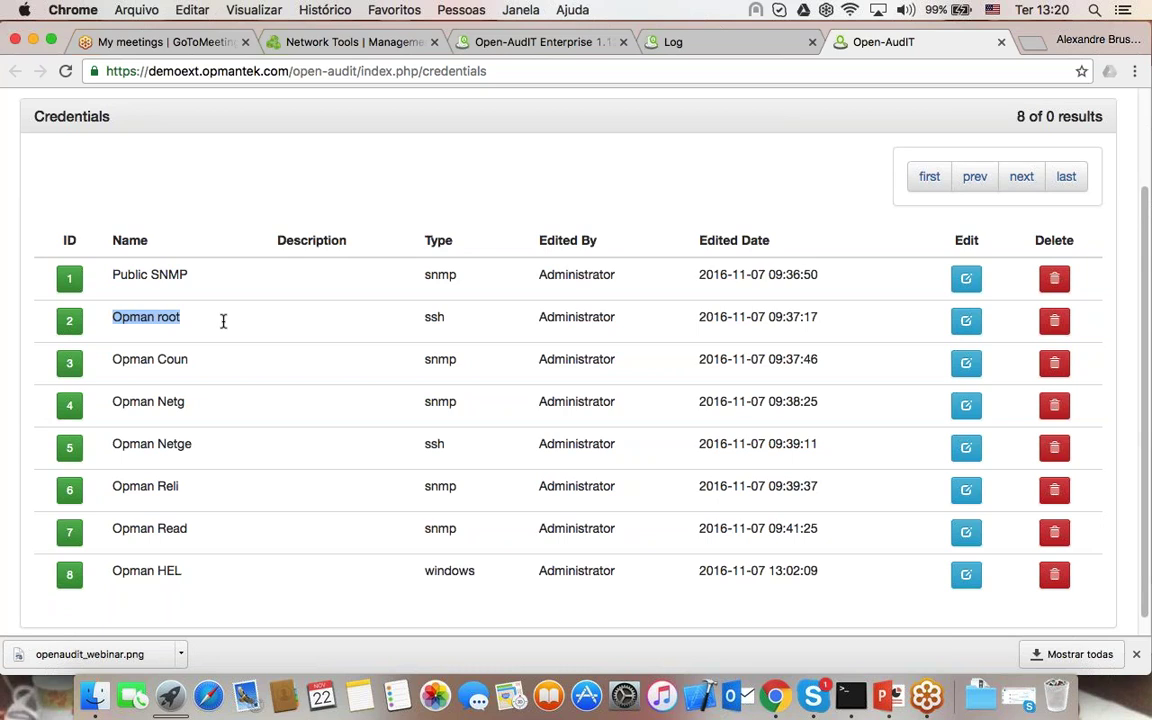
{"action": "left_click_drag", "start_coordinate": [416, 321], "coordinate": [446, 320]}
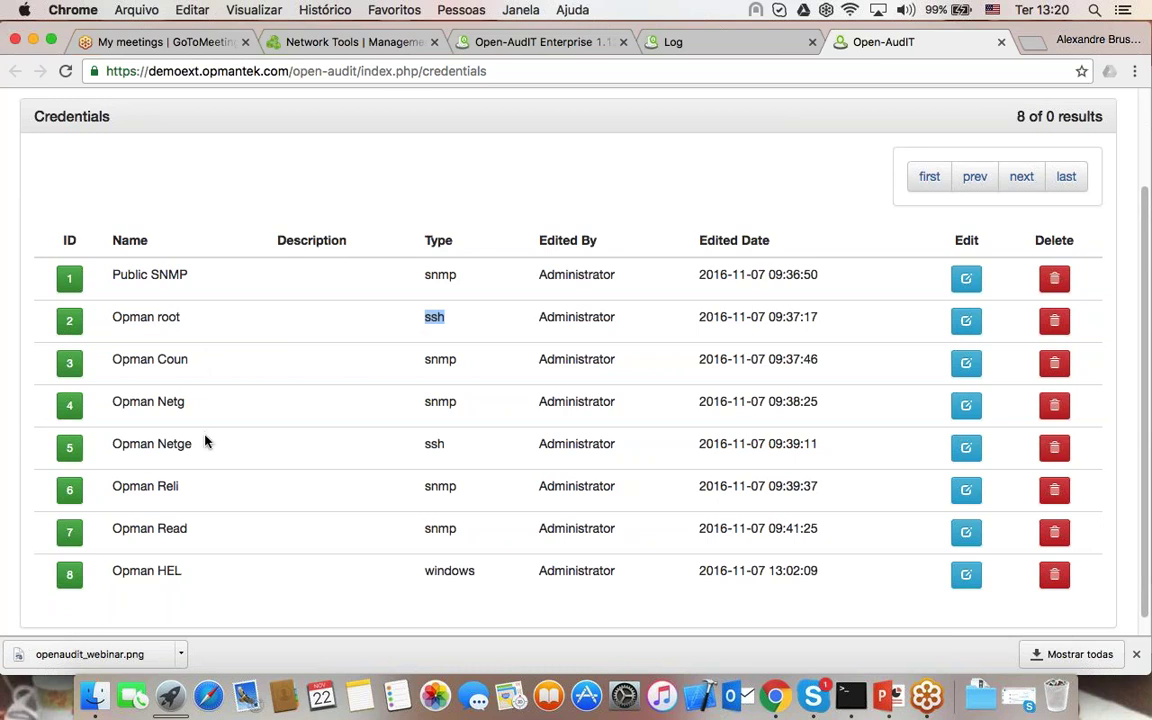
{"action": "scroll", "coordinate": [375, 449], "scroll_direction": "down", "scroll_amount": 1}
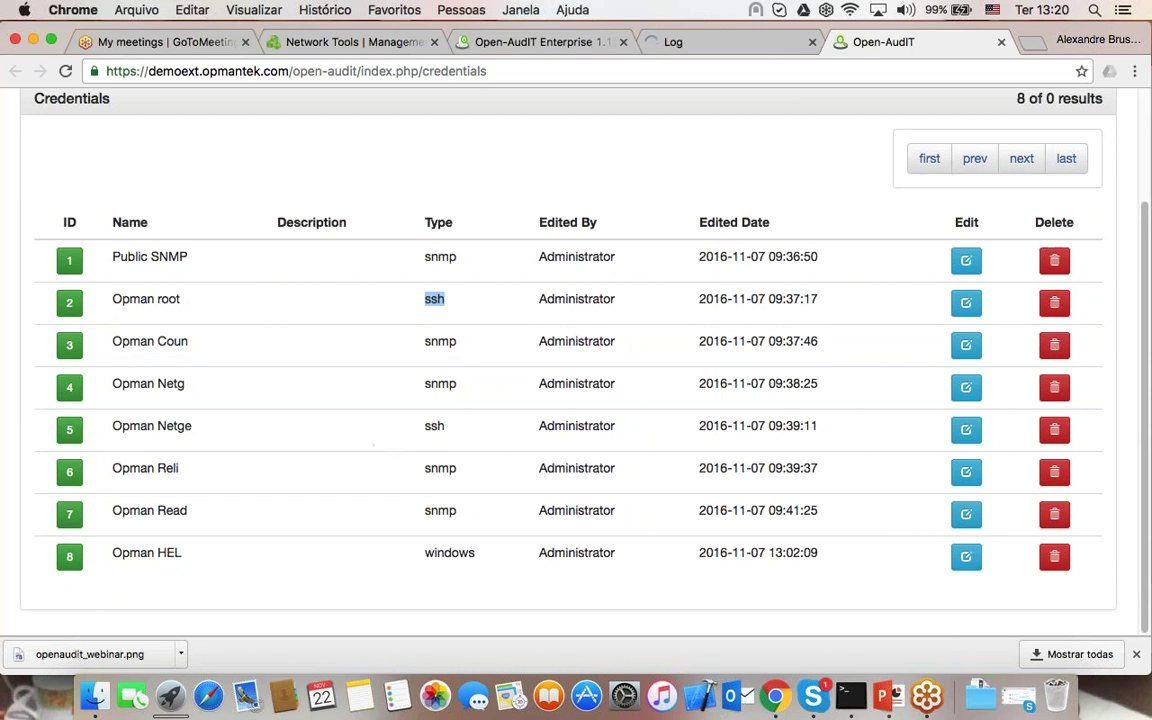
{"action": "double_click", "coordinate": [449, 553]}
{"action": "left_click", "coordinate": [280, 560]}
Step: Check discovery progress in the system log, then return to the lab server's Open-AudIT Enterprise dashboard
{"action": "left_click", "coordinate": [700, 48]}
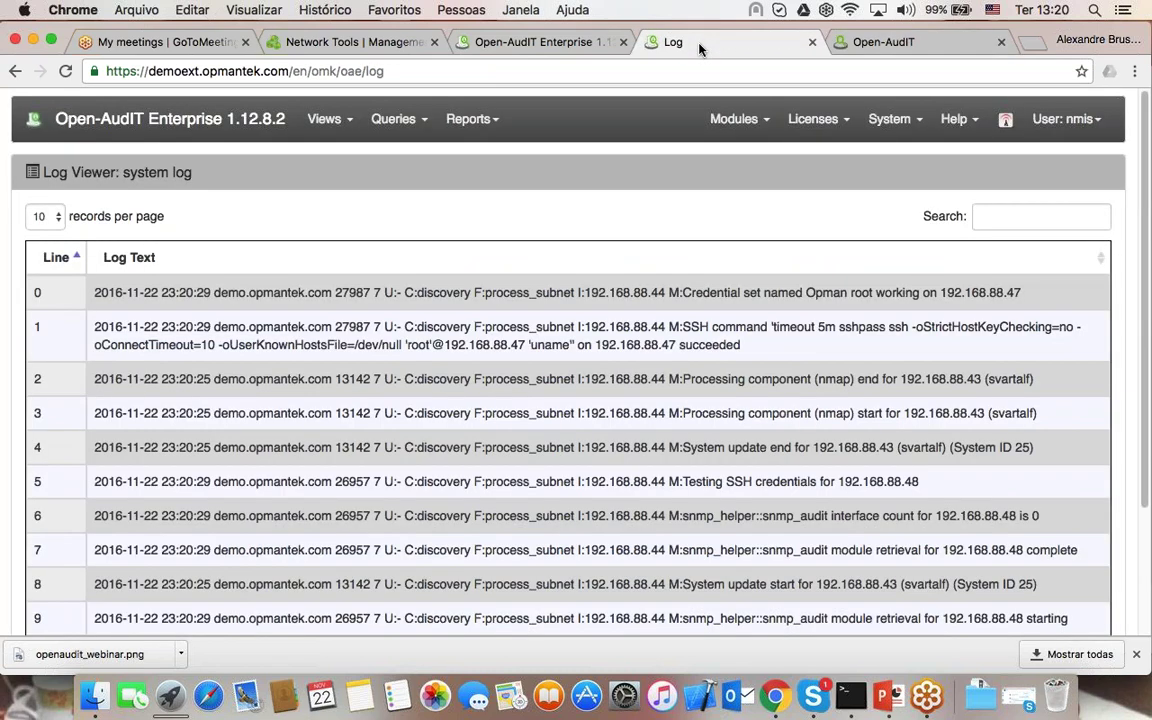
{"action": "left_click", "coordinate": [470, 42]}
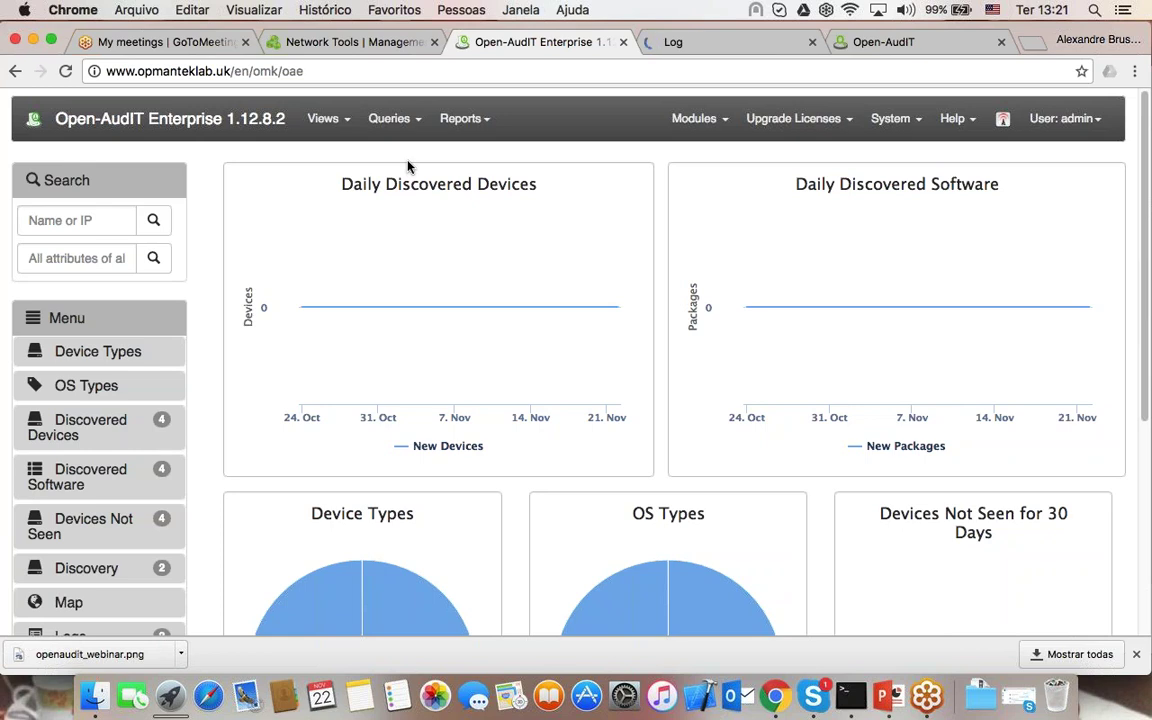
Step: Log out, reload the opmanteklab.uk login page, and download audit_osx.sh via Audit this PC
{"action": "left_click", "coordinate": [1065, 118]}
{"action": "left_click", "coordinate": [995, 157]}
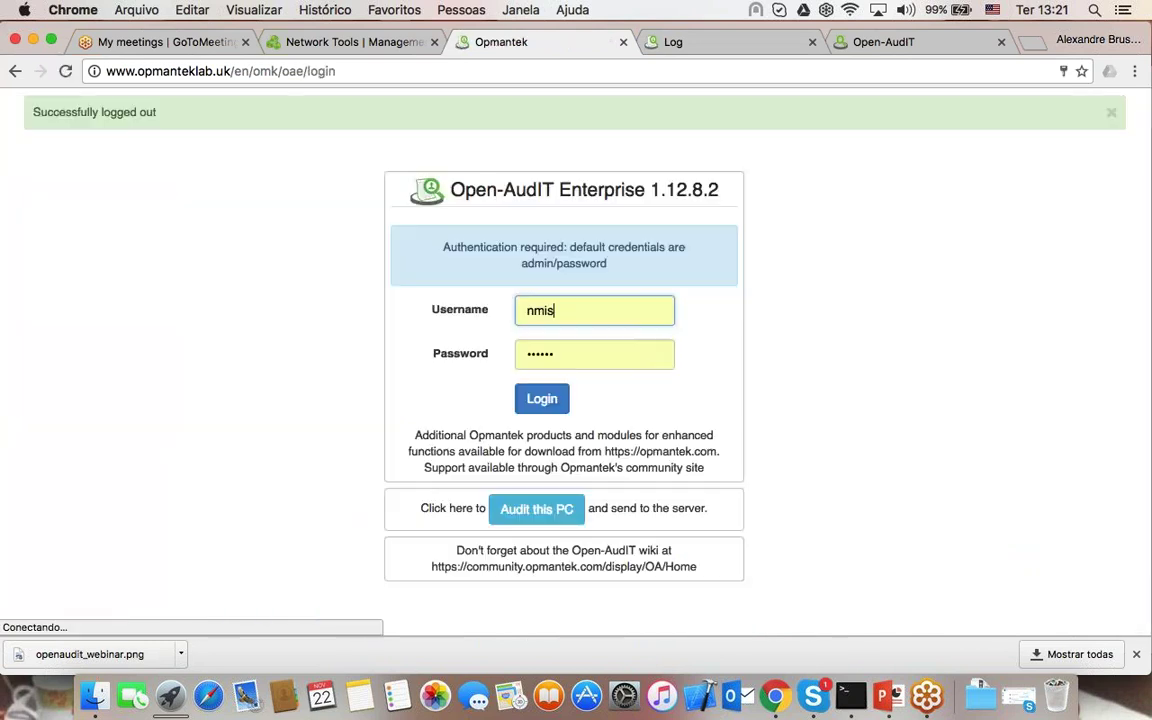
{"action": "left_click", "coordinate": [63, 69]}
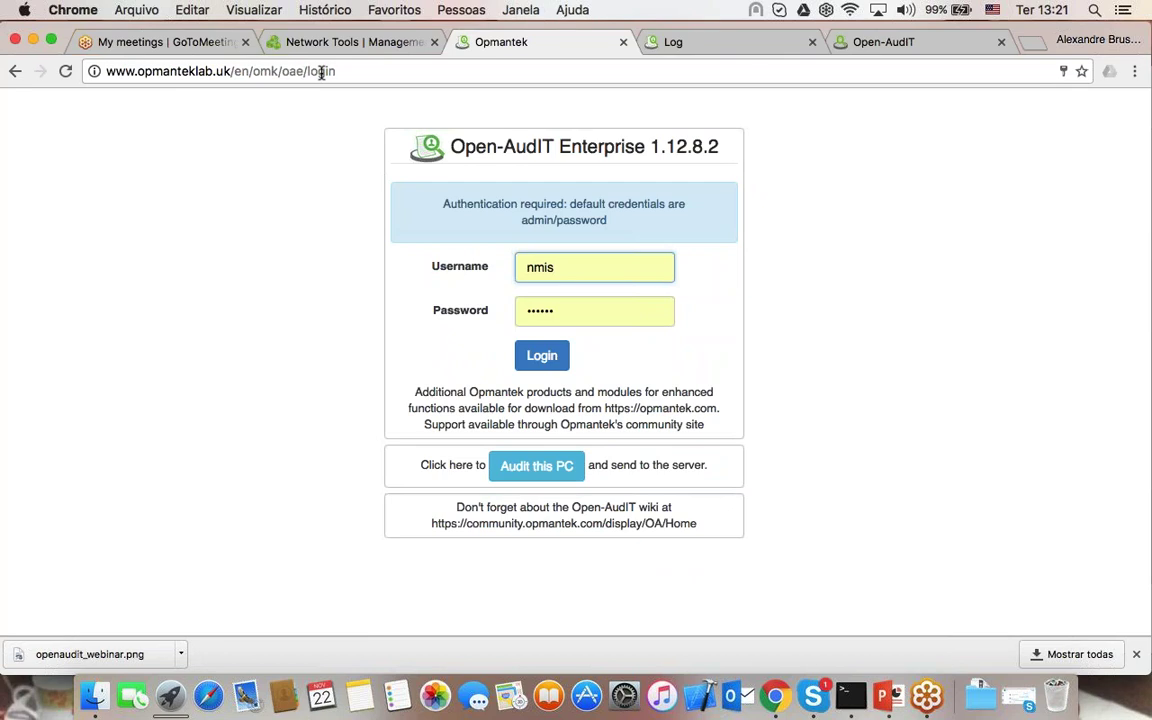
{"action": "left_click", "coordinate": [560, 476]}
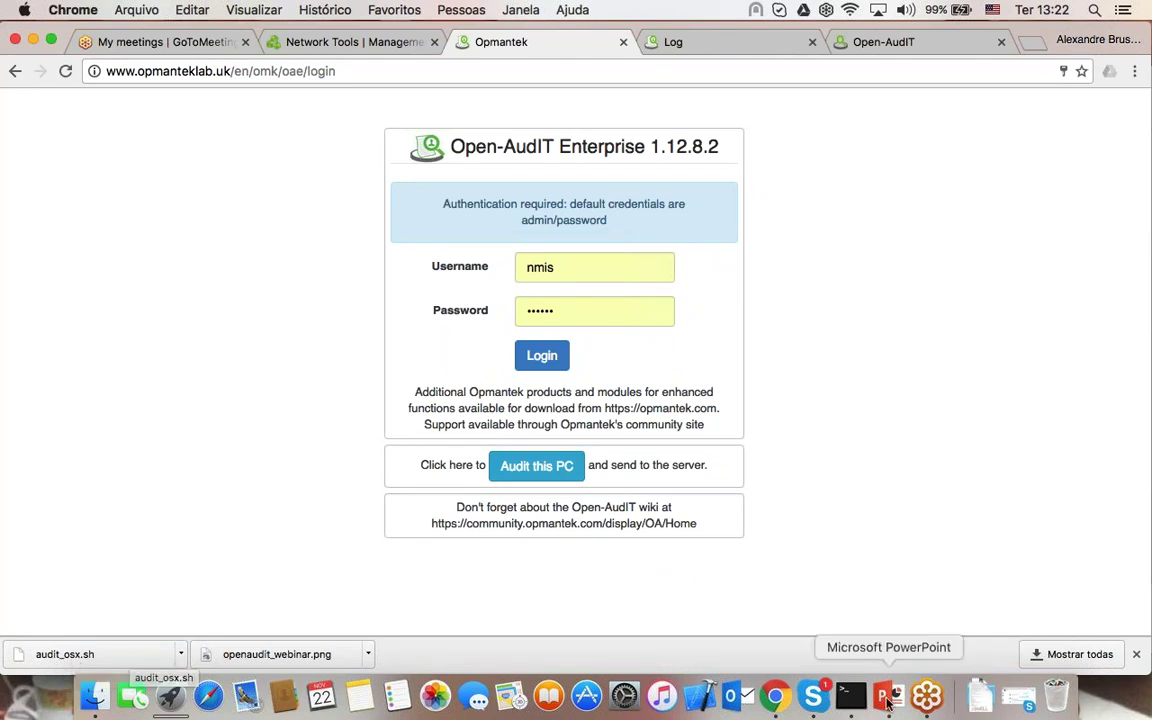
Step: Open a new Terminal window and change into the Downloads folder
{"action": "right_click", "coordinate": [850, 696]}
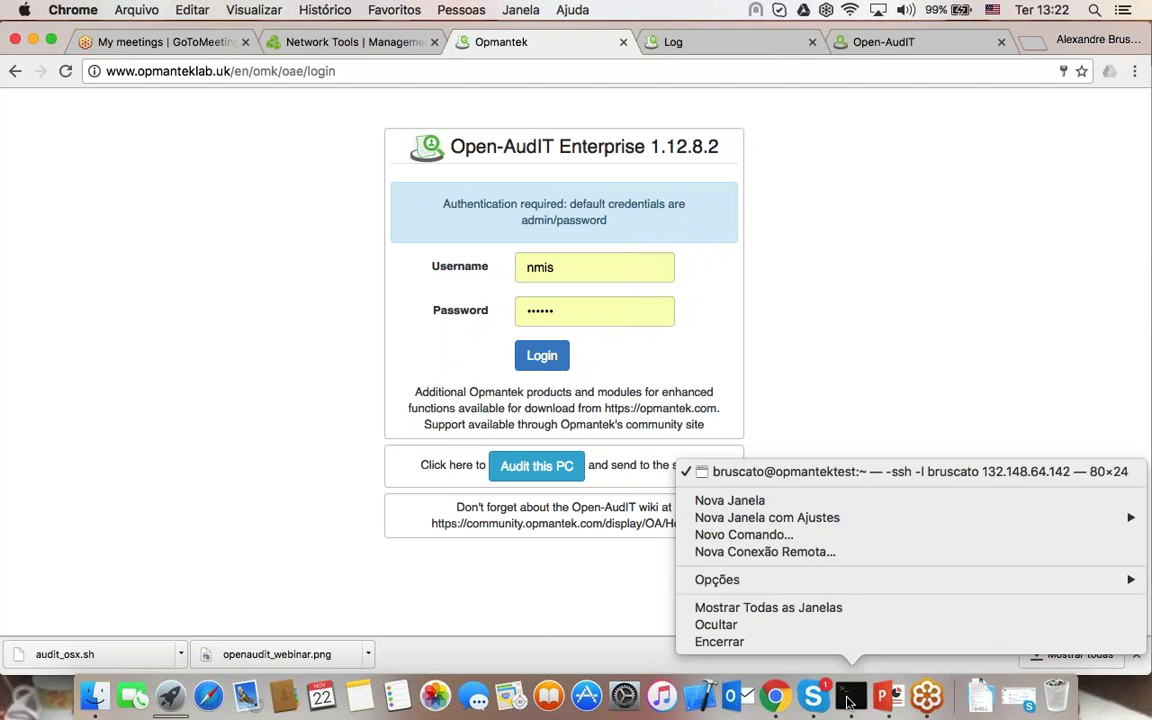
{"action": "left_click", "coordinate": [802, 502]}
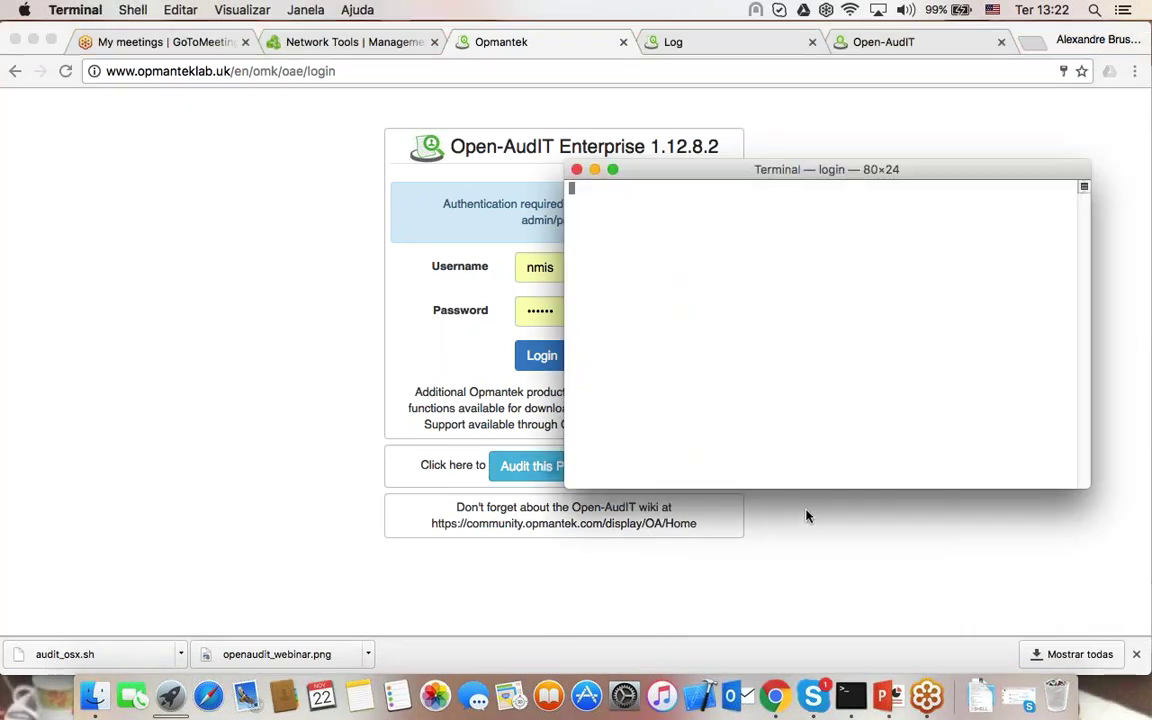
{"action": "left_click_drag", "start_coordinate": [699, 178], "coordinate": [564, 173]}
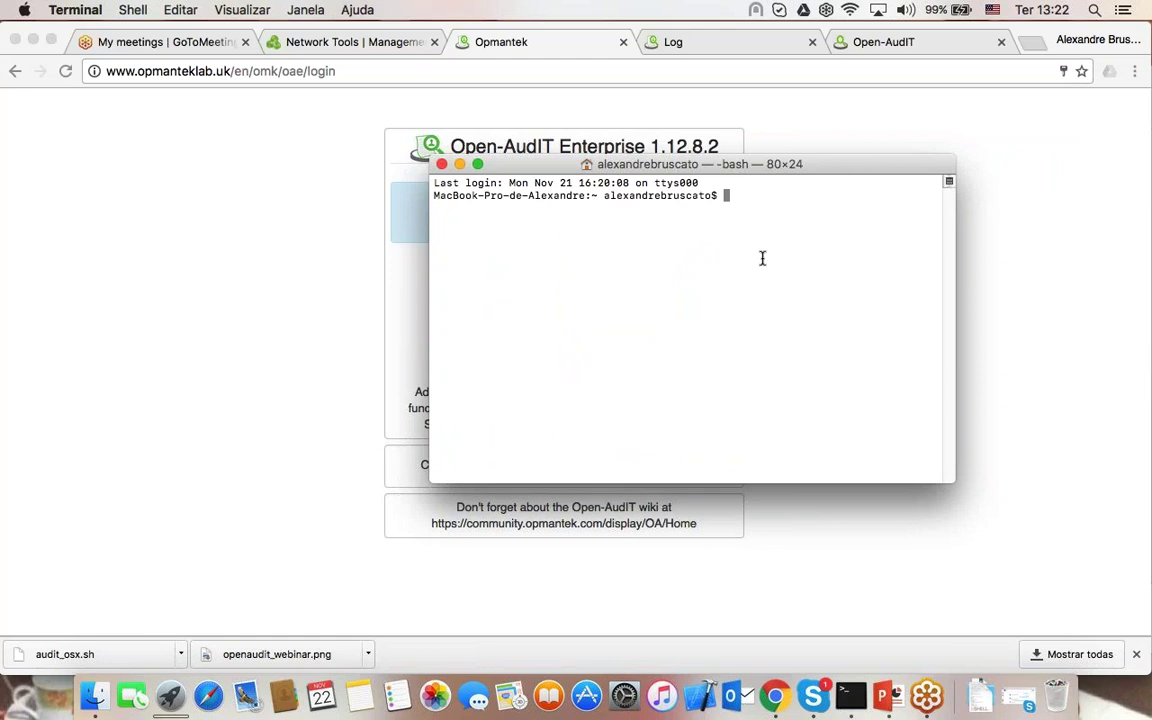
{"action": "type", "text": "ls"}
{"action": "key", "text": "Return"}
{"action": "type", "text": "cd "}
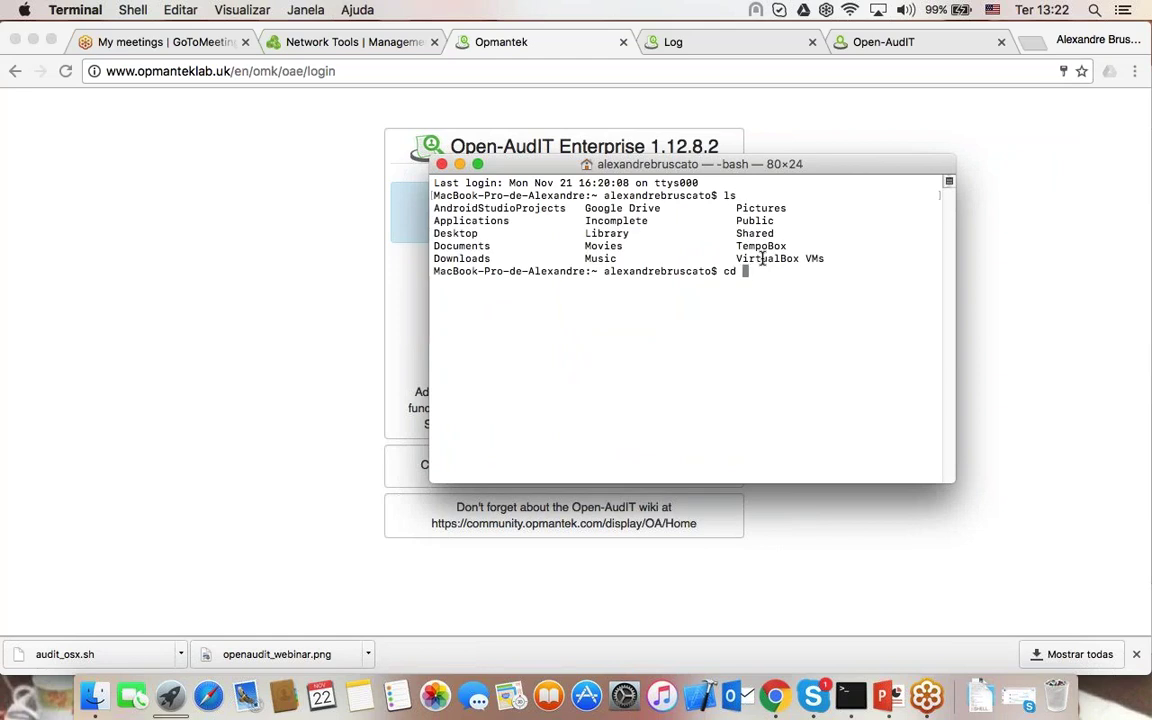
{"action": "type", "text": "Do"}
{"action": "key", "text": "Tab"}
{"action": "key", "text": "Return"}
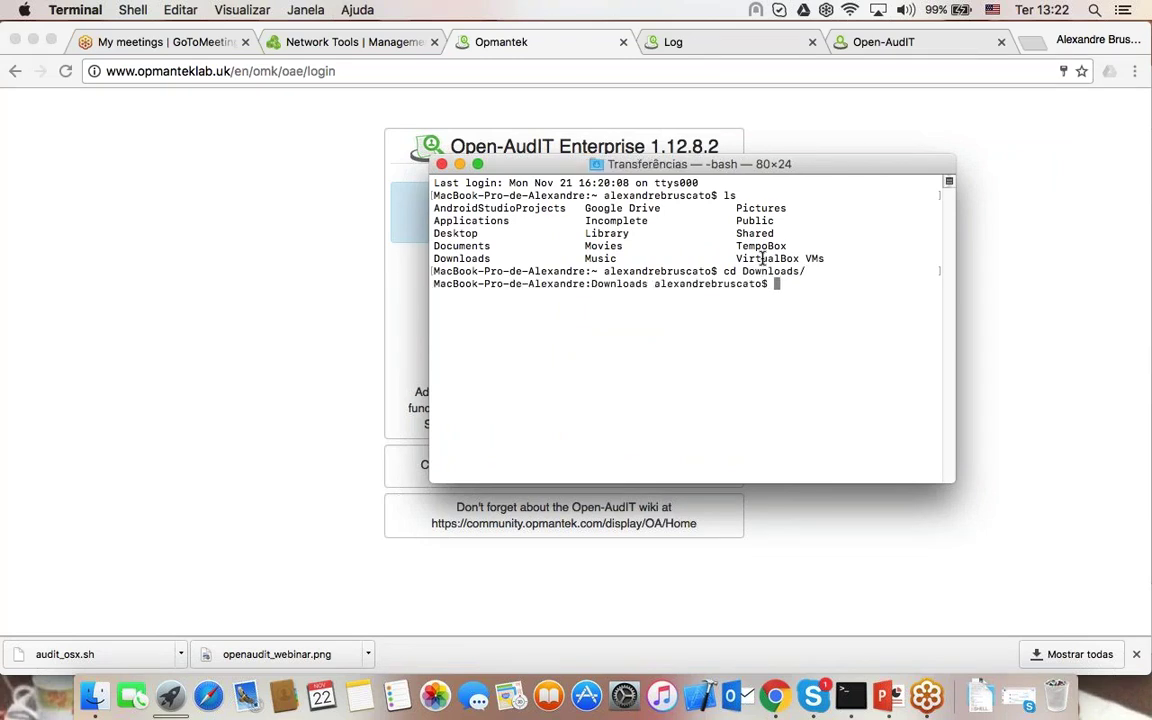
Step: Find the audit script in Downloads and run sh audit_osx.sh
{"action": "type", "text": "ls au*"}
{"action": "key", "text": "Return"}
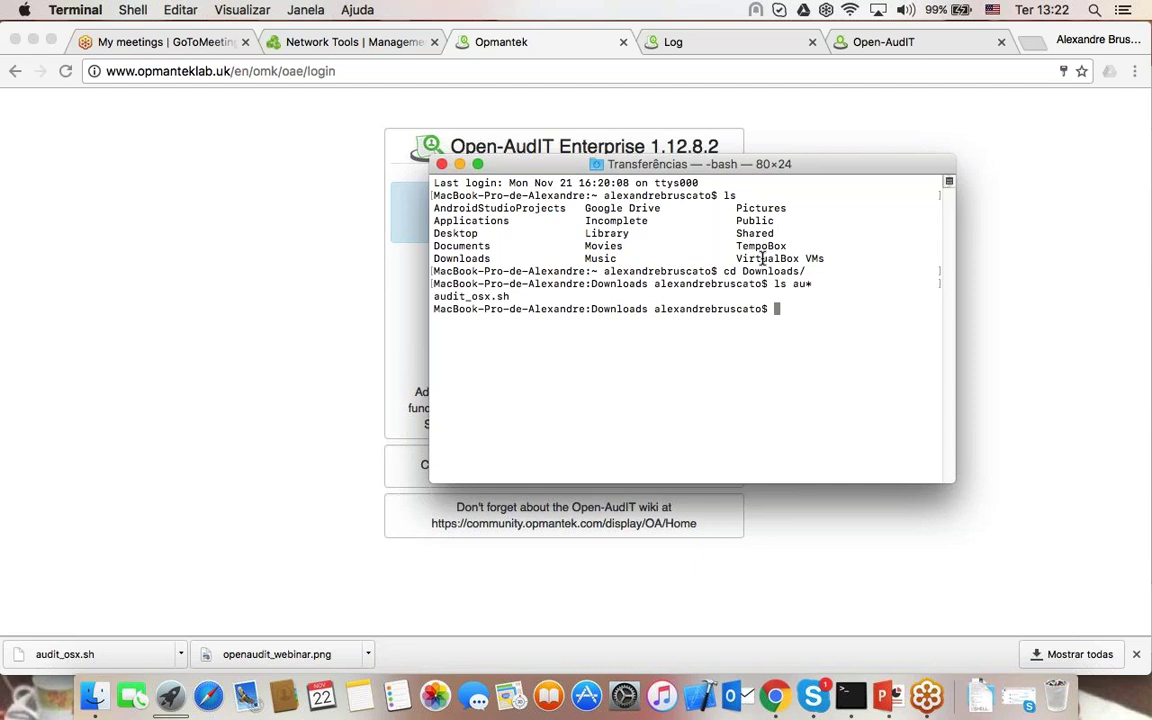
{"action": "type", "text": "sudo"}
{"action": "key", "text": "BackSpace"}
{"action": "key", "text": "BackSpace"}
{"action": "key", "text": "BackSpace"}
{"action": "key", "text": "BackSpace"}
{"action": "key", "text": "BackSpace"}
{"action": "type", "text": "sh aud"}
{"action": "key", "text": "Tab"}
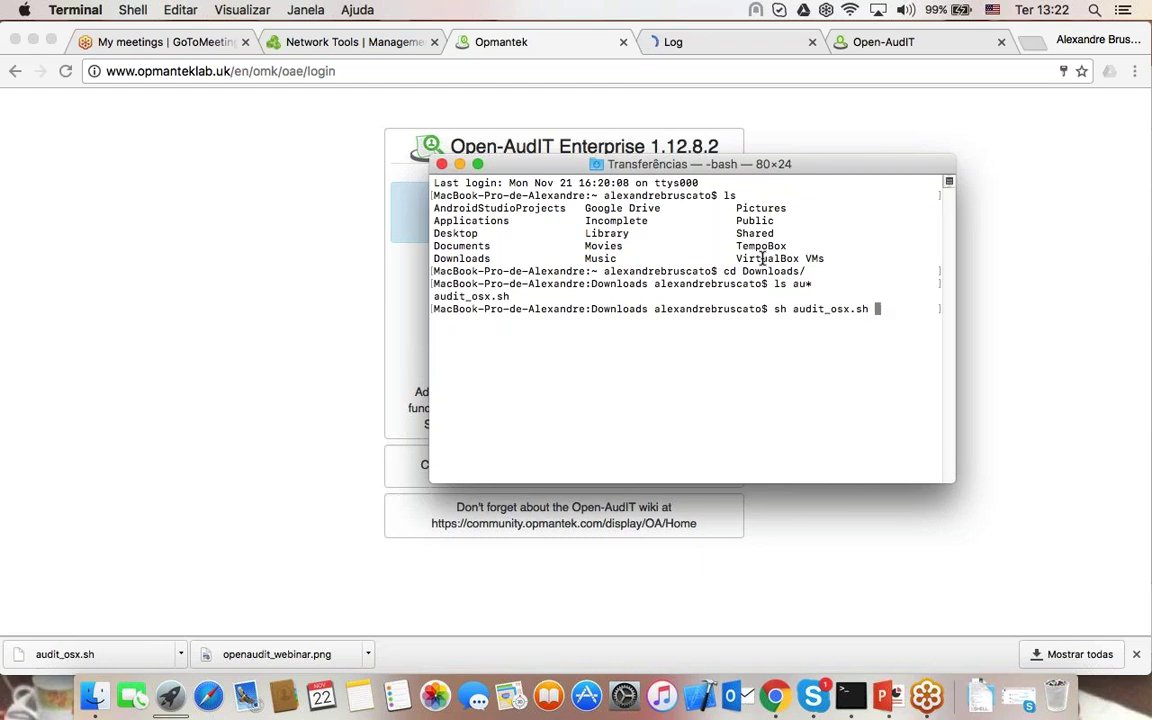
{"action": "key", "text": "Return"}
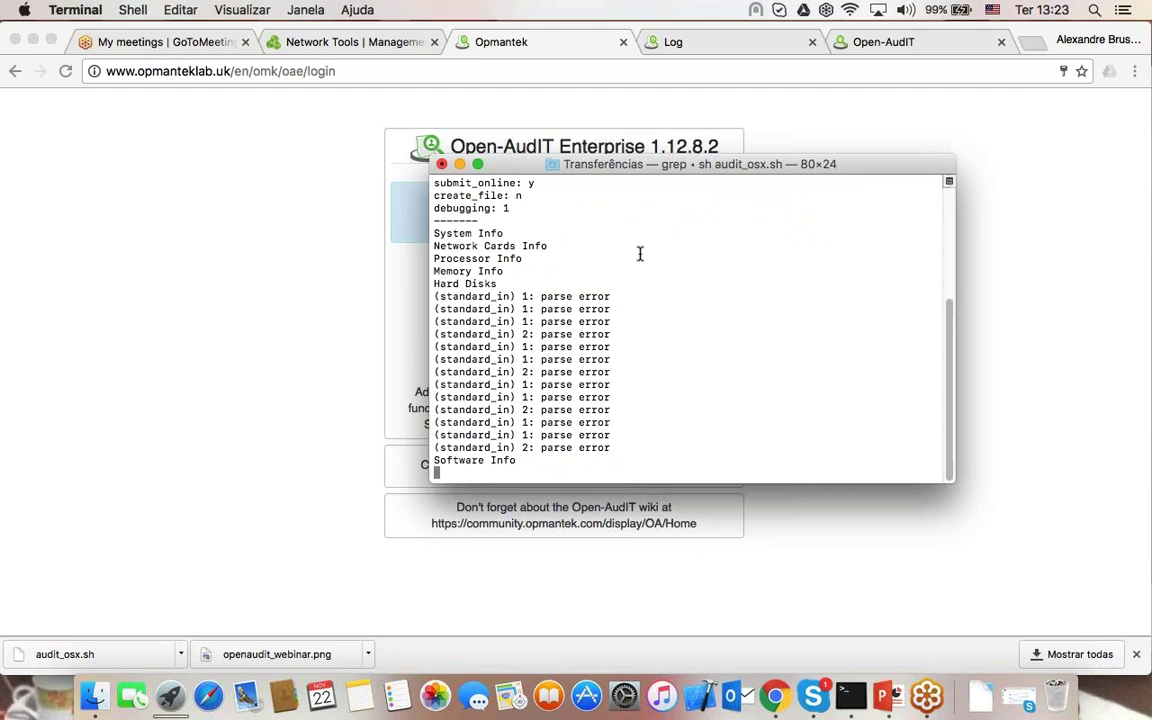
Step: Log in to Open-AudIT Enterprise as admin with the default password
{"action": "left_click_drag", "start_coordinate": [566, 163], "coordinate": [697, 154]}
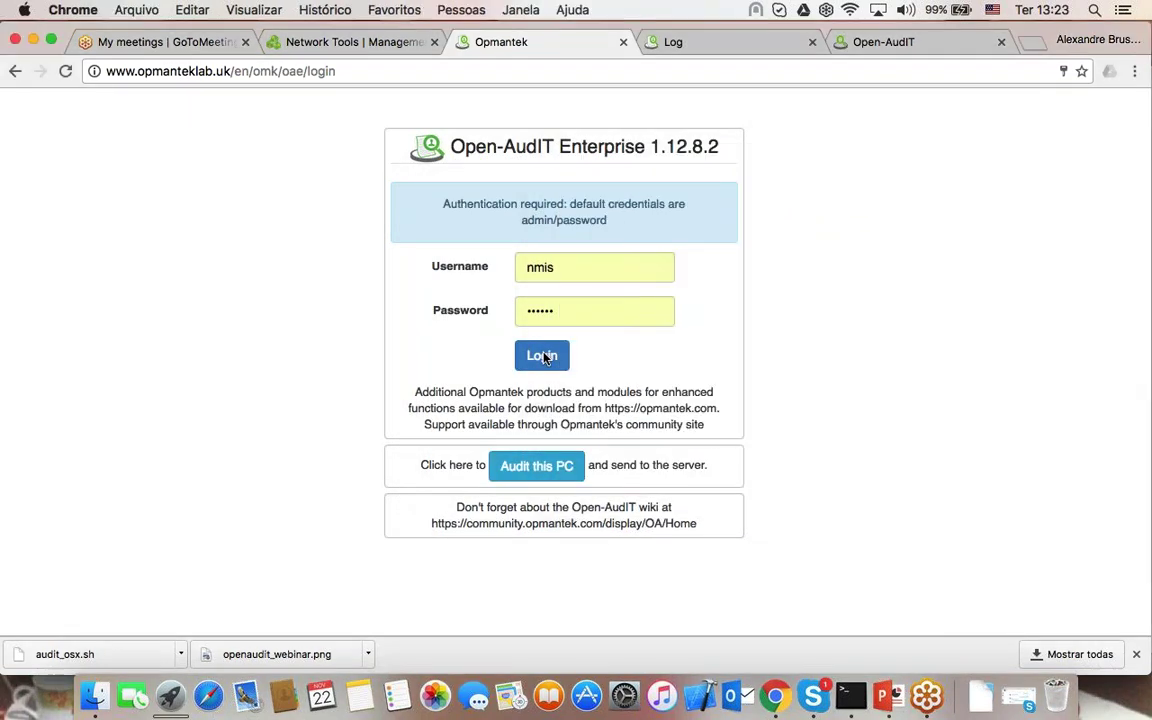
{"action": "left_click", "coordinate": [574, 266]}
{"action": "left_click_drag", "start_coordinate": [574, 266], "coordinate": [451, 270]}
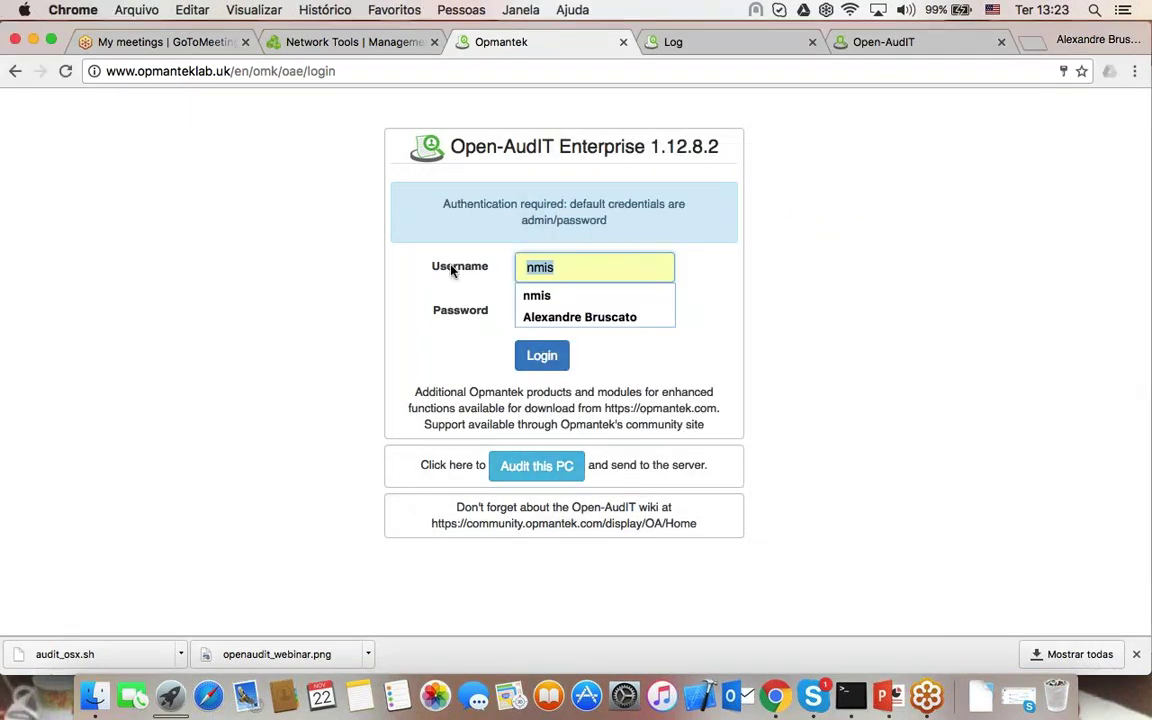
{"action": "type", "text": "ad"}
{"action": "key", "text": "Down"}
{"action": "key", "text": "Tab"}
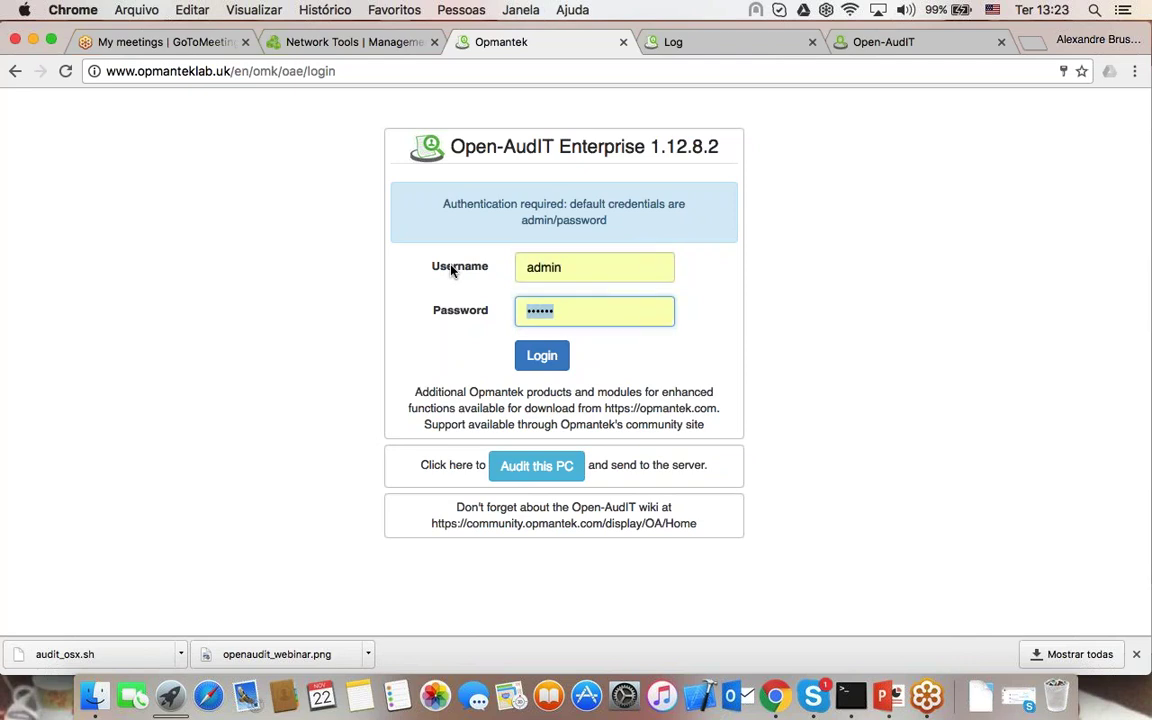
{"action": "type", "text": "password"}
{"action": "key", "text": "Return"}
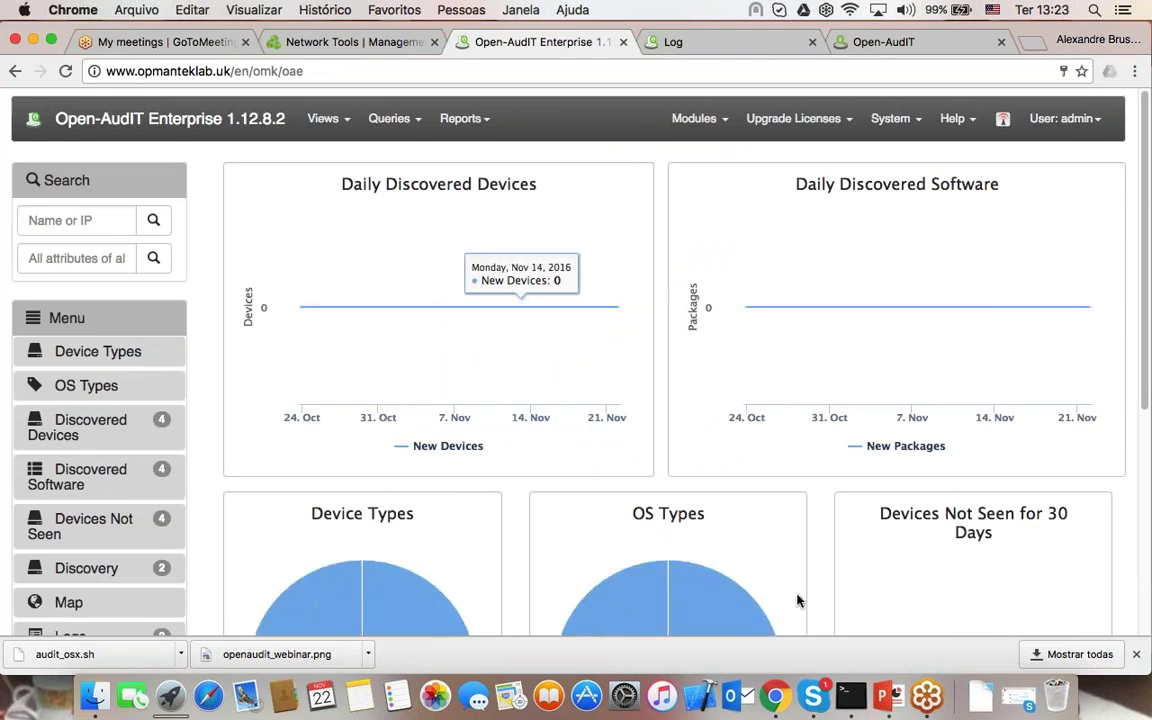
Step: Confirm Terminal shows 'Submitting results to server', then bring the Enterprise dashboard back to the front
{"action": "left_click", "coordinate": [852, 699]}
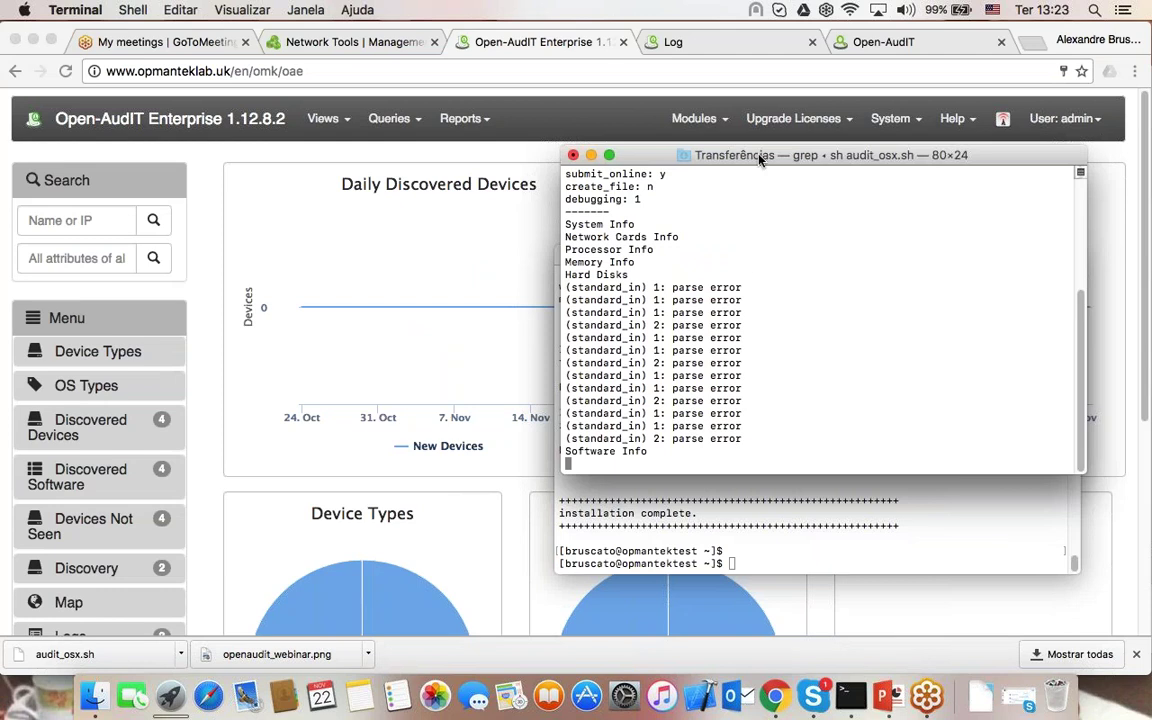
{"action": "left_click_drag", "start_coordinate": [762, 160], "coordinate": [812, 132]}
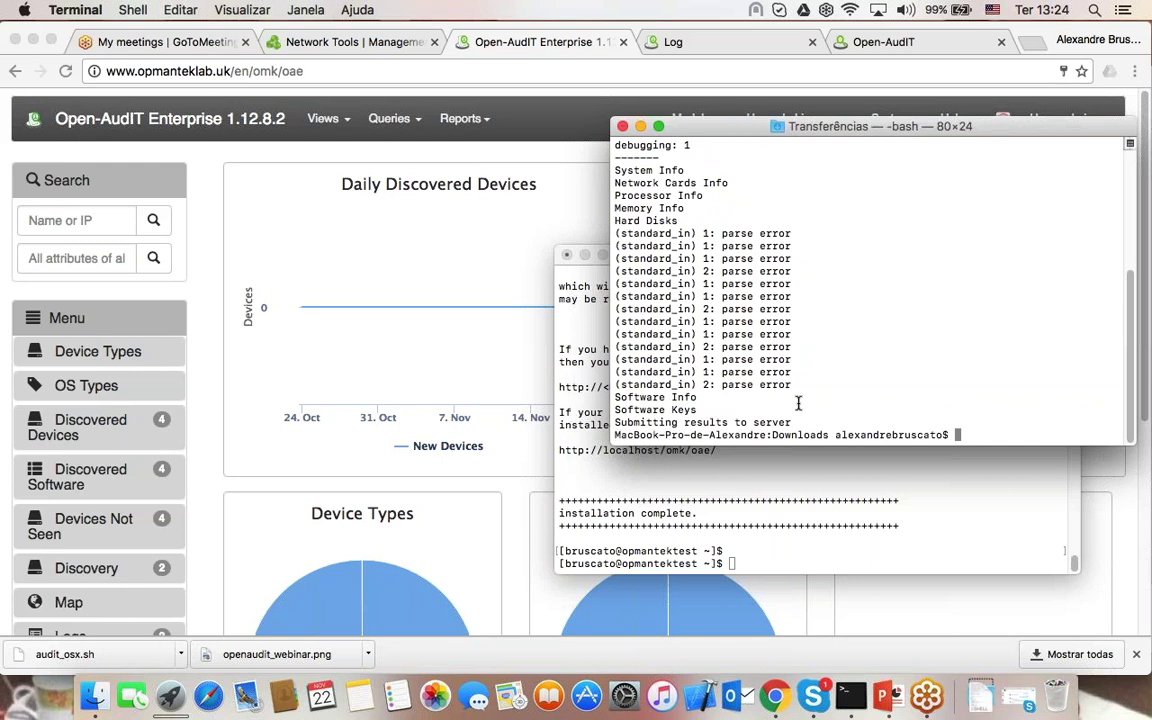
{"action": "left_click_drag", "start_coordinate": [791, 422], "coordinate": [622, 421]}
{"action": "left_click", "coordinate": [540, 306]}
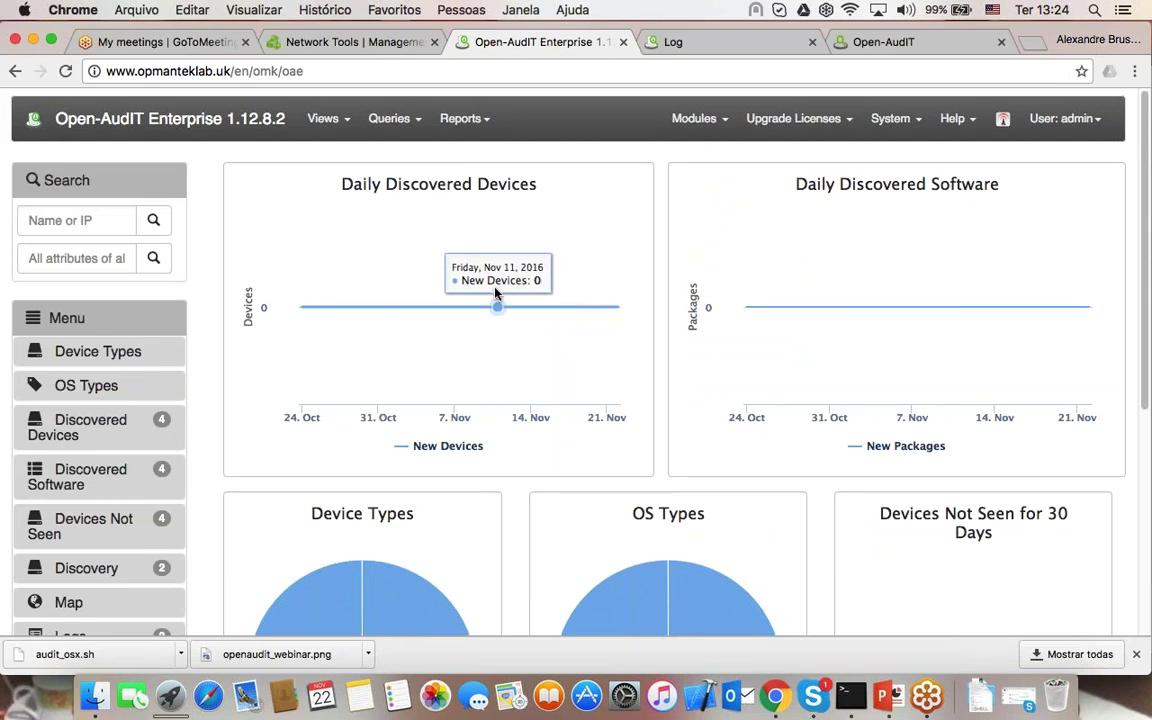
Step: In the Community tab, dismiss the license offer and change blessed_subnets_use from y to n in ADMIN > Config
{"action": "left_click", "coordinate": [1003, 121]}
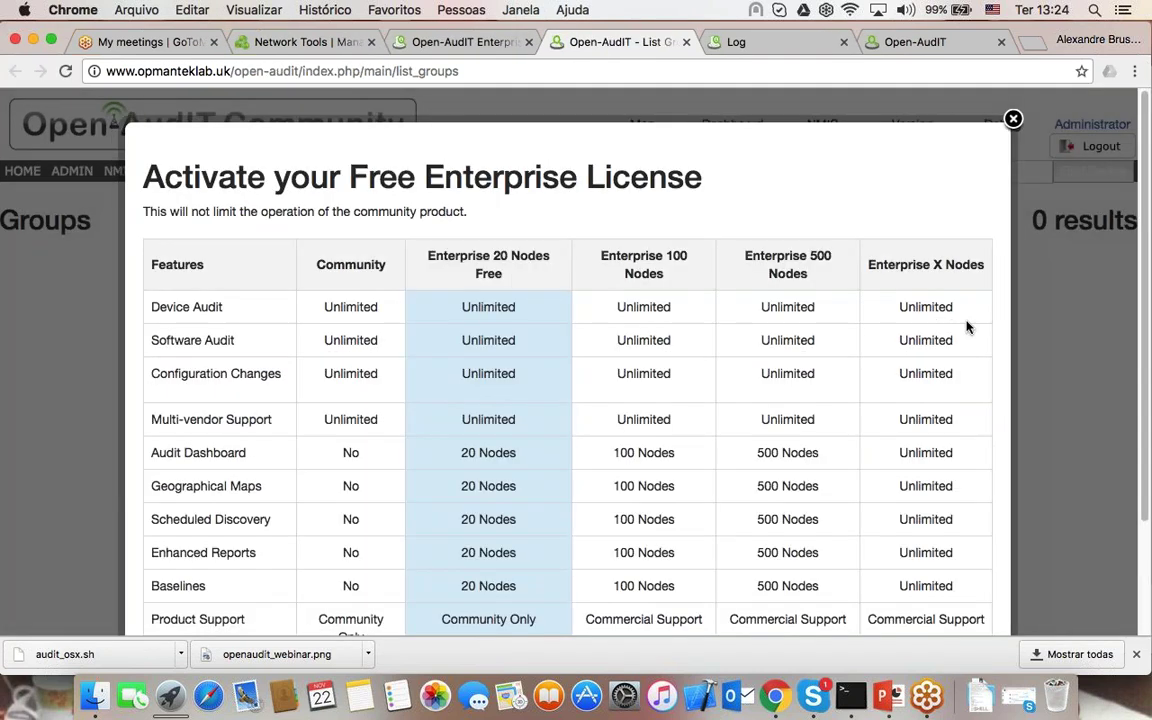
{"action": "left_click", "coordinate": [1013, 119]}
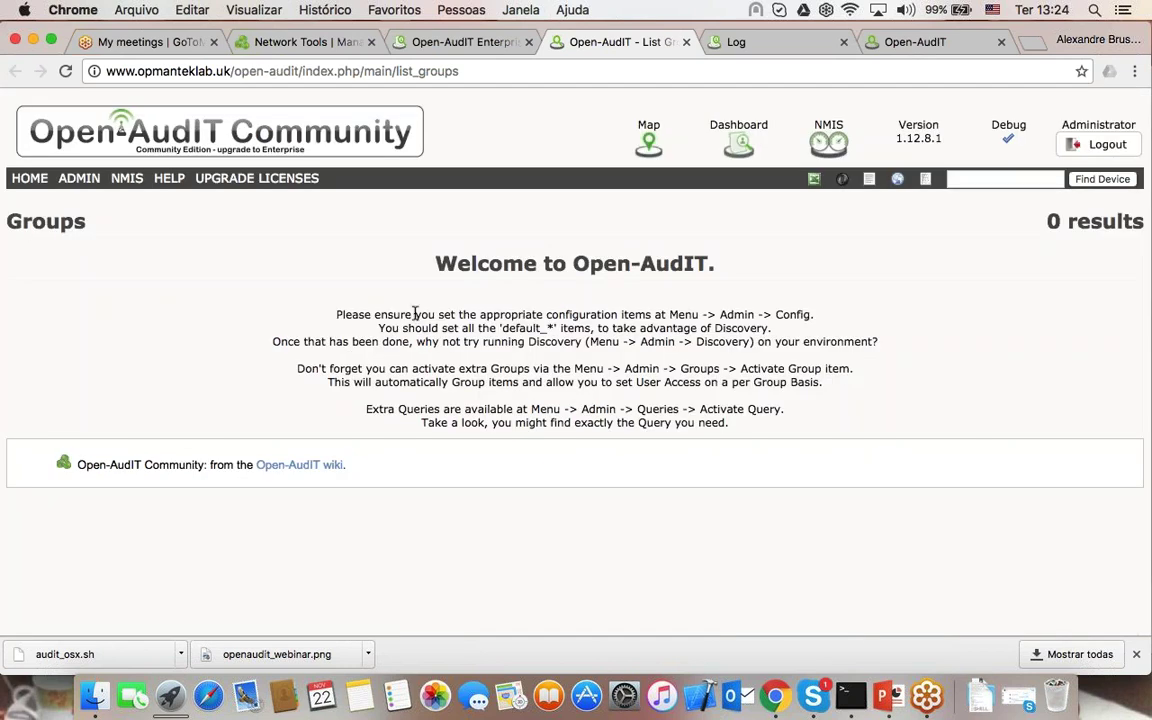
{"action": "mouse_move", "coordinate": [85, 179]}
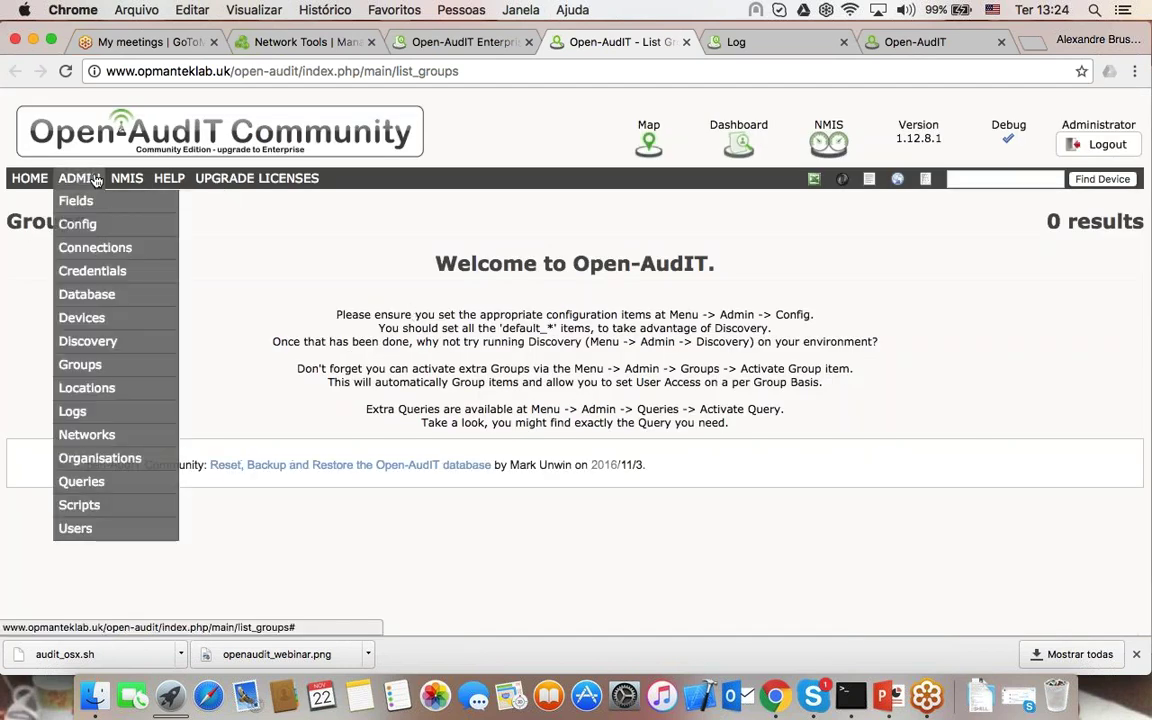
{"action": "mouse_move", "coordinate": [255, 179]}
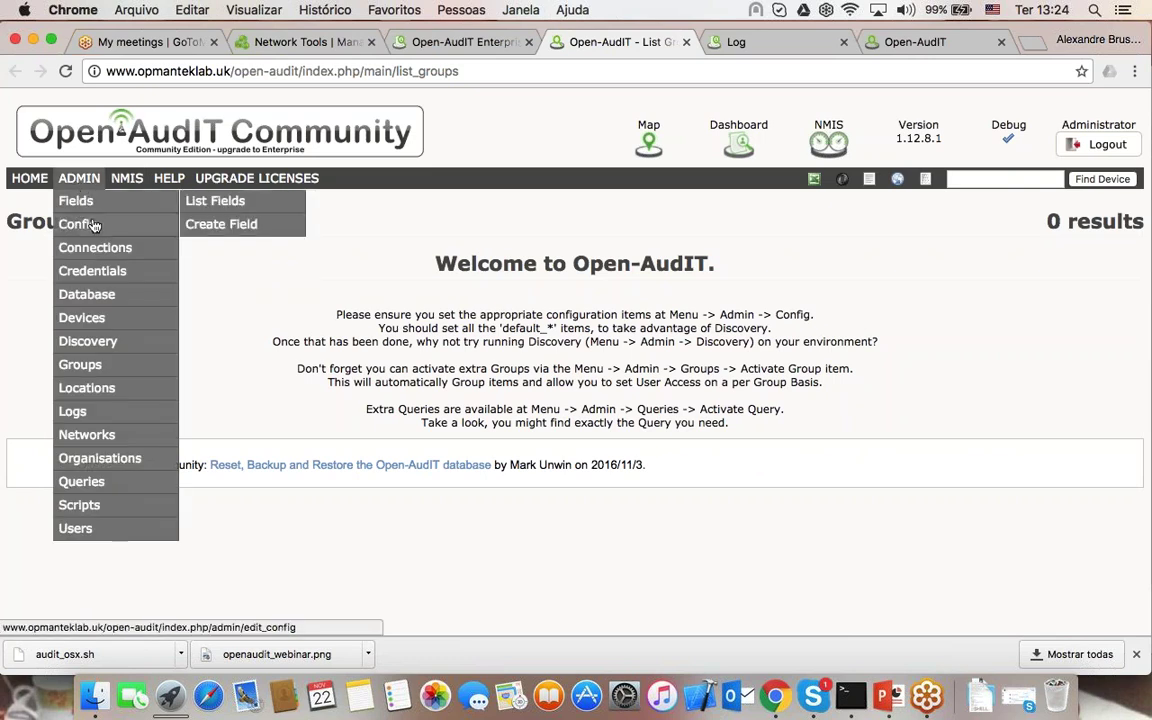
{"action": "left_click", "coordinate": [92, 226]}
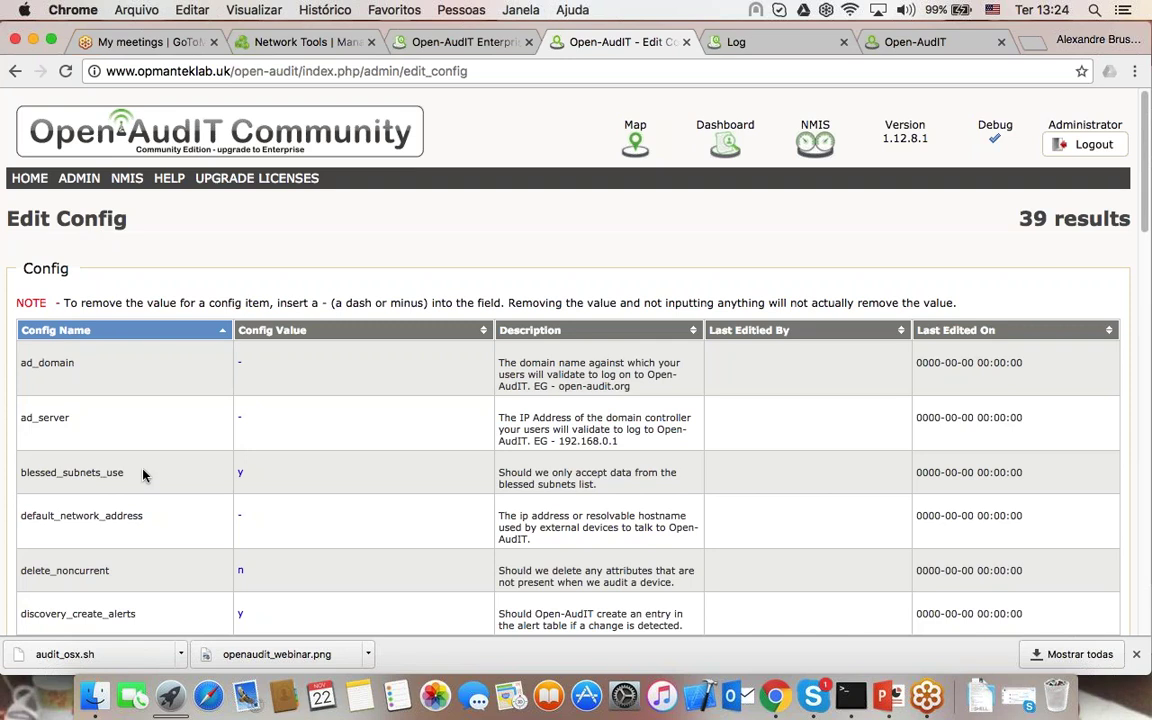
{"action": "left_click_drag", "start_coordinate": [124, 473], "coordinate": [22, 474]}
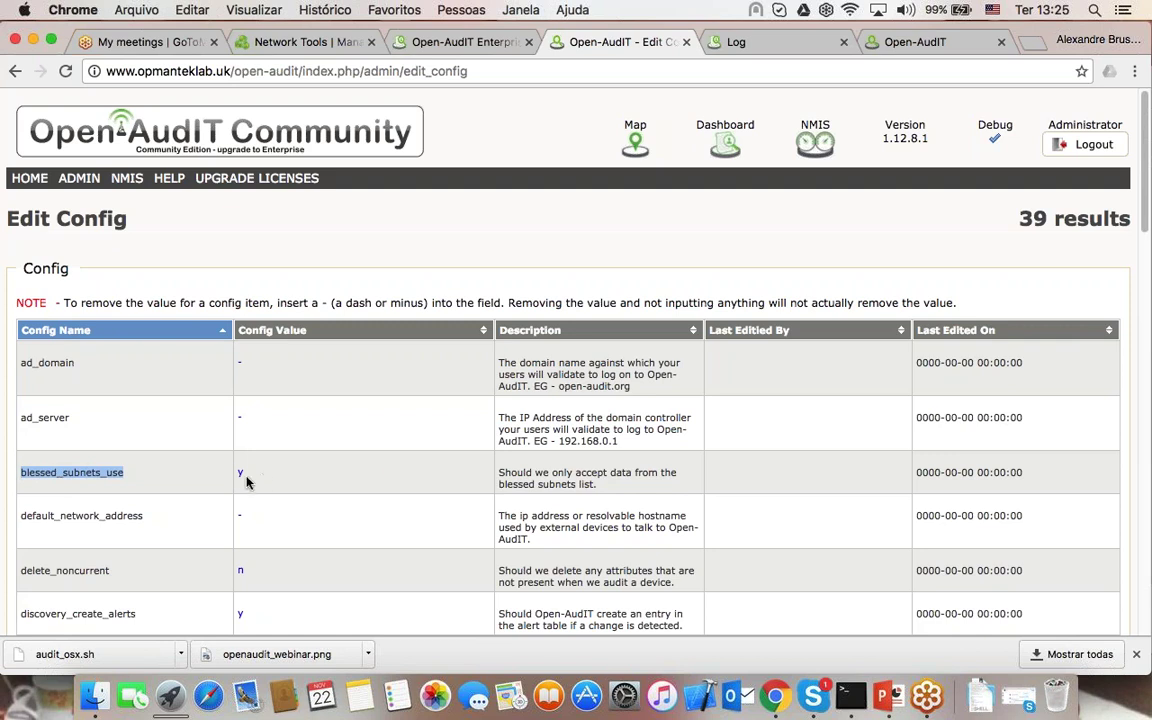
{"action": "left_click", "coordinate": [240, 476]}
{"action": "key", "text": "BackSpace"}
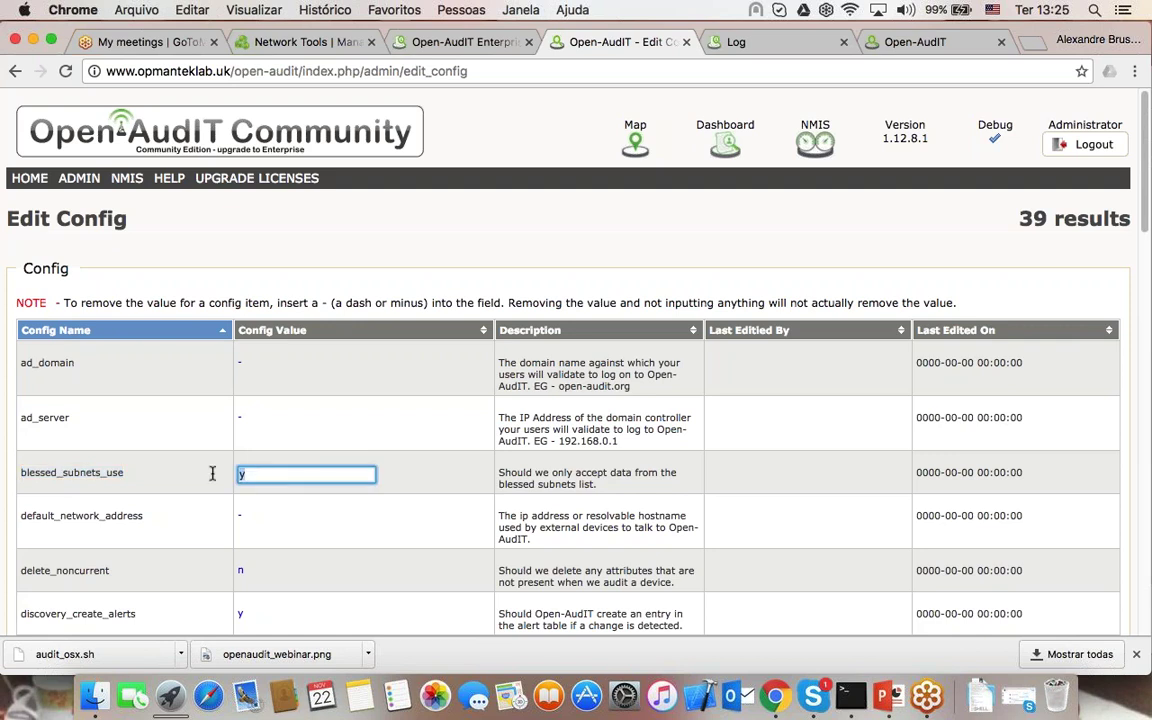
{"action": "type", "text": "n"}
{"action": "key", "text": "Return"}
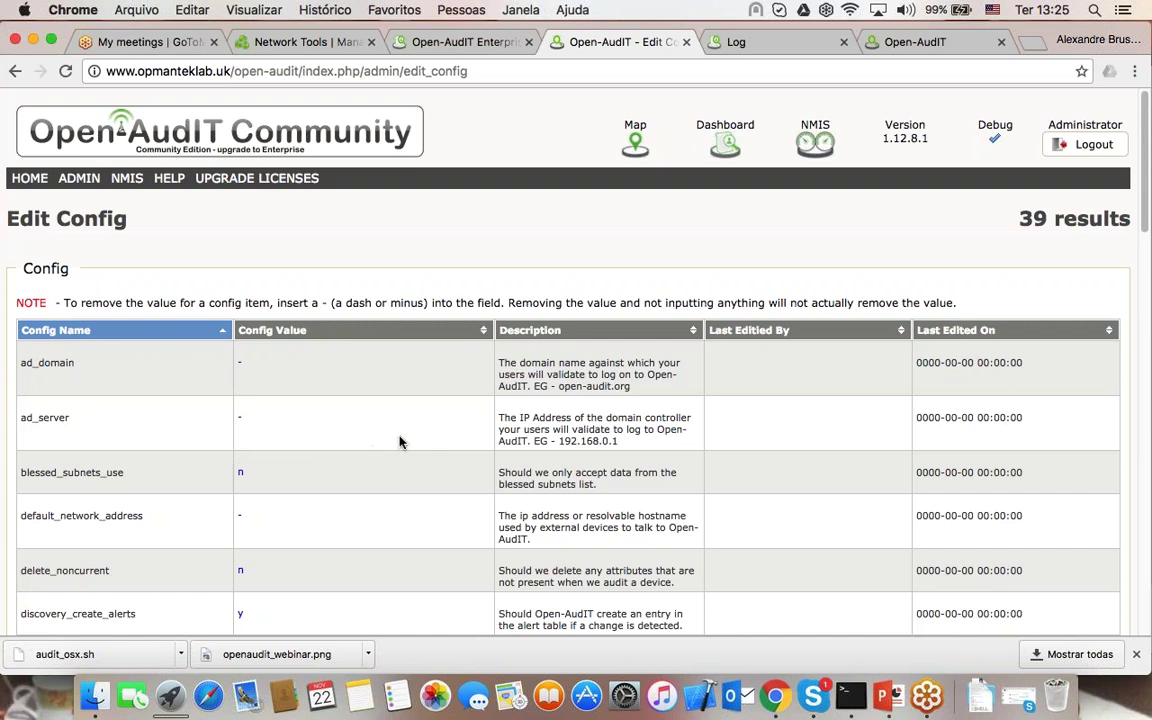
Step: On the Community home page choose 'Do not show me again', then return to the Enterprise tab
{"action": "scroll", "coordinate": [400, 442], "scroll_direction": "down", "scroll_amount": 5}
{"action": "scroll", "coordinate": [353, 353], "scroll_direction": "down", "scroll_amount": 10}
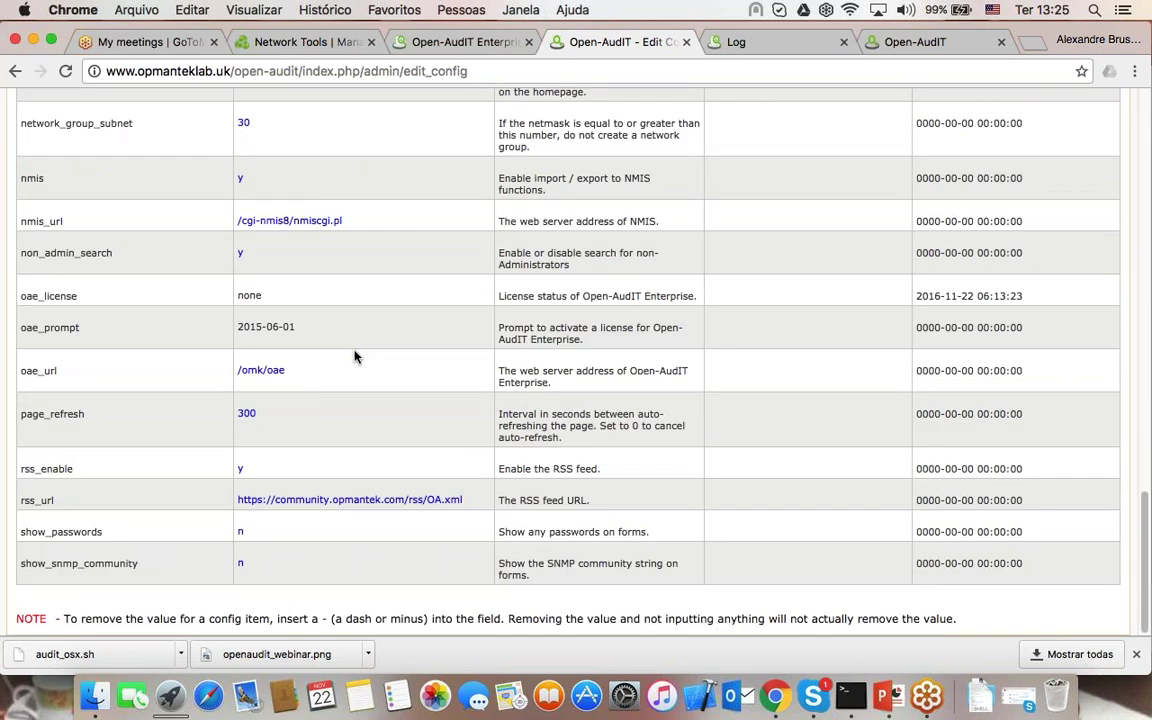
{"action": "scroll", "coordinate": [355, 357], "scroll_direction": "up", "scroll_amount": 15}
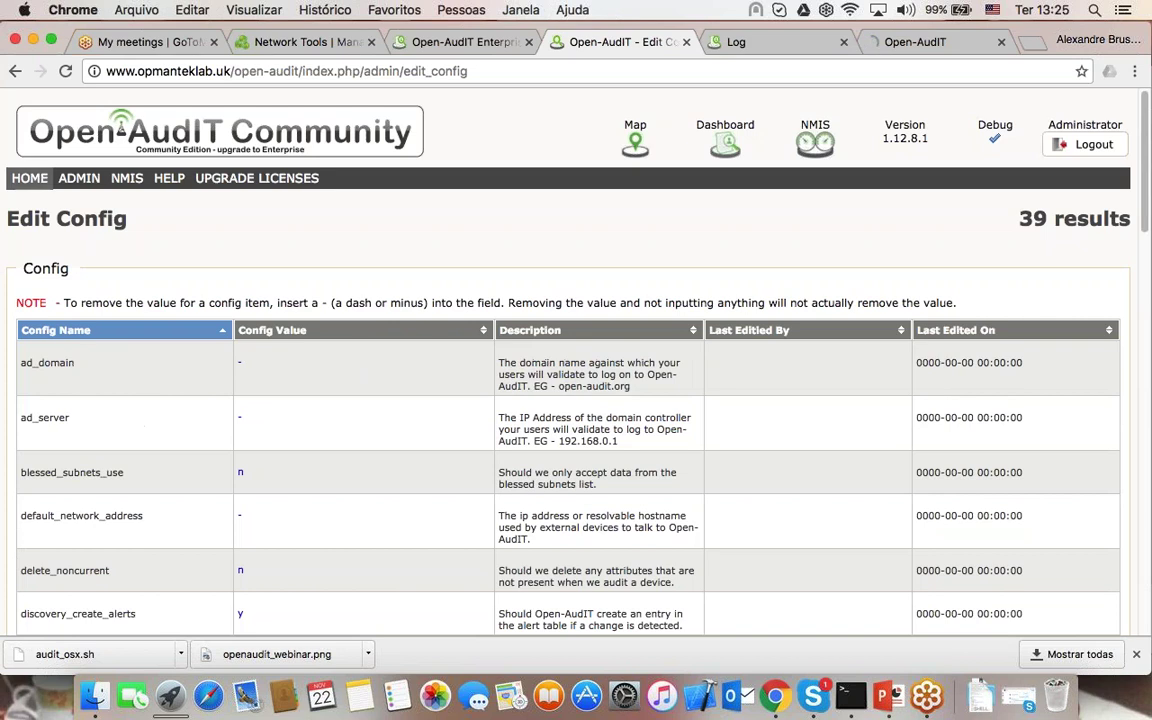
{"action": "left_click", "coordinate": [29, 178]}
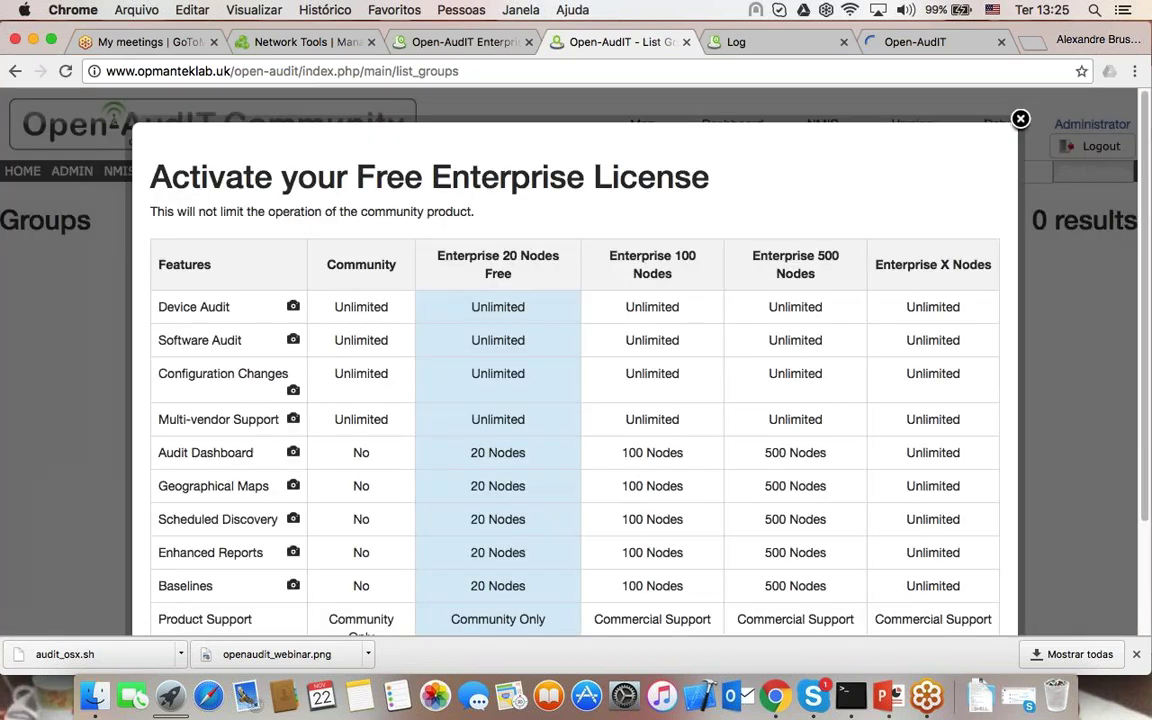
{"action": "scroll", "coordinate": [1021, 121], "scroll_direction": "down", "scroll_amount": 3}
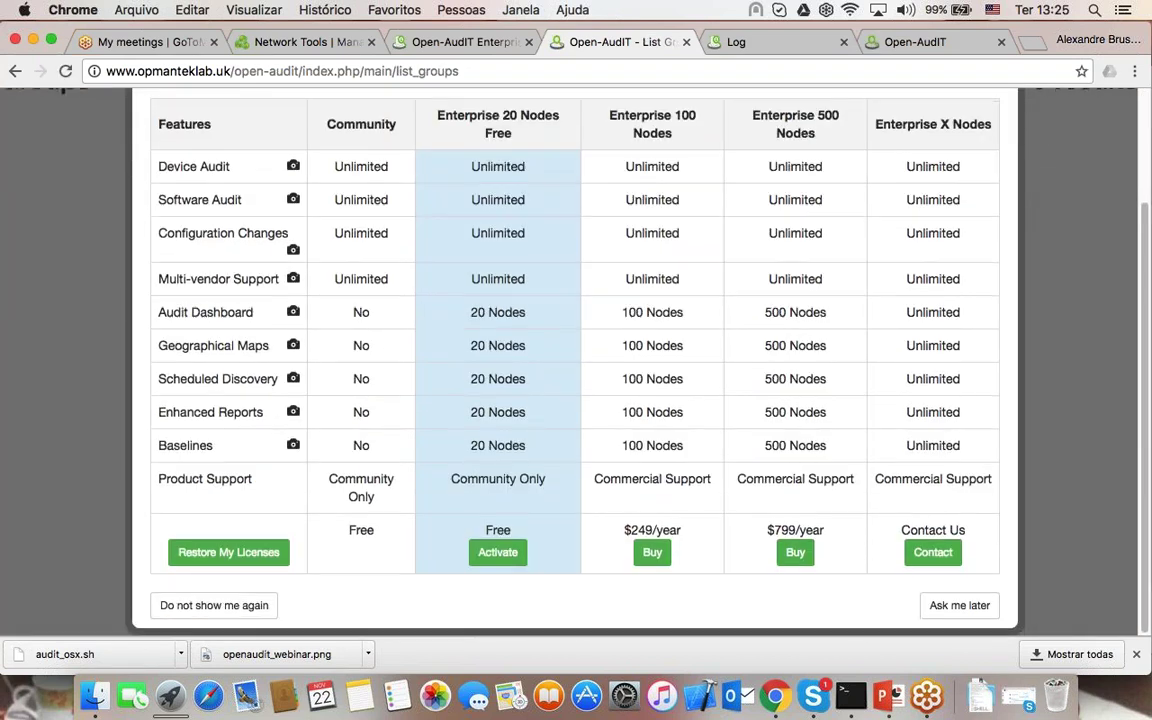
{"action": "left_click", "coordinate": [213, 605]}
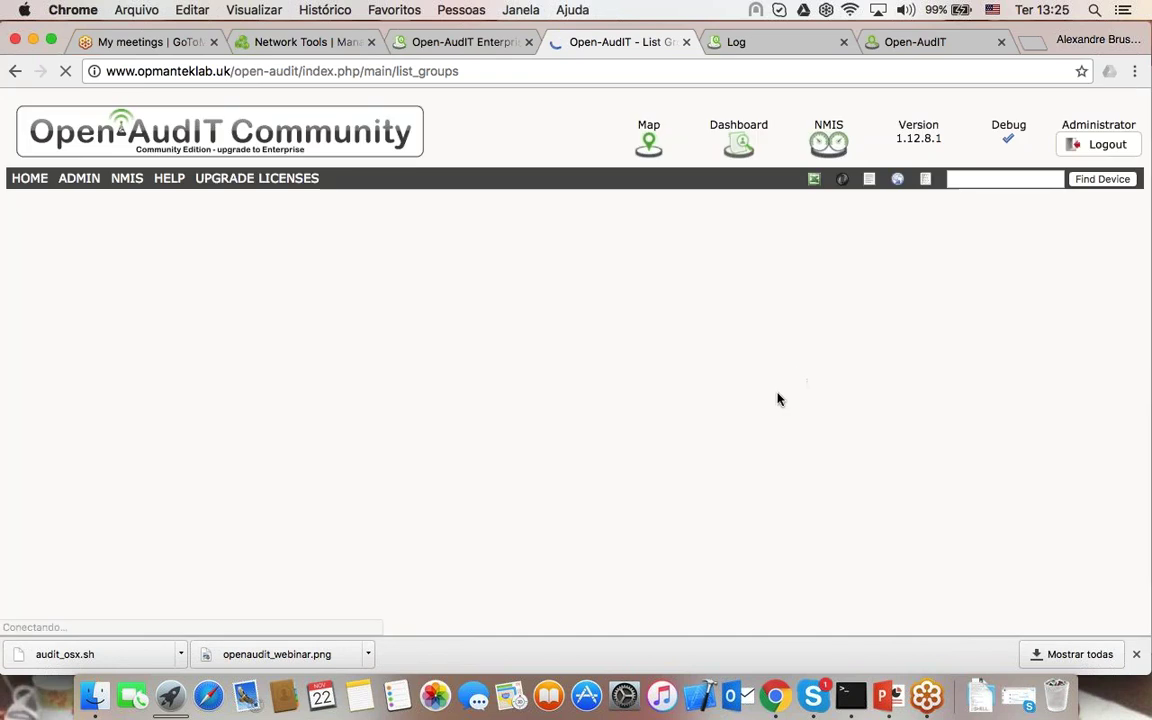
{"action": "left_click", "coordinate": [463, 42]}
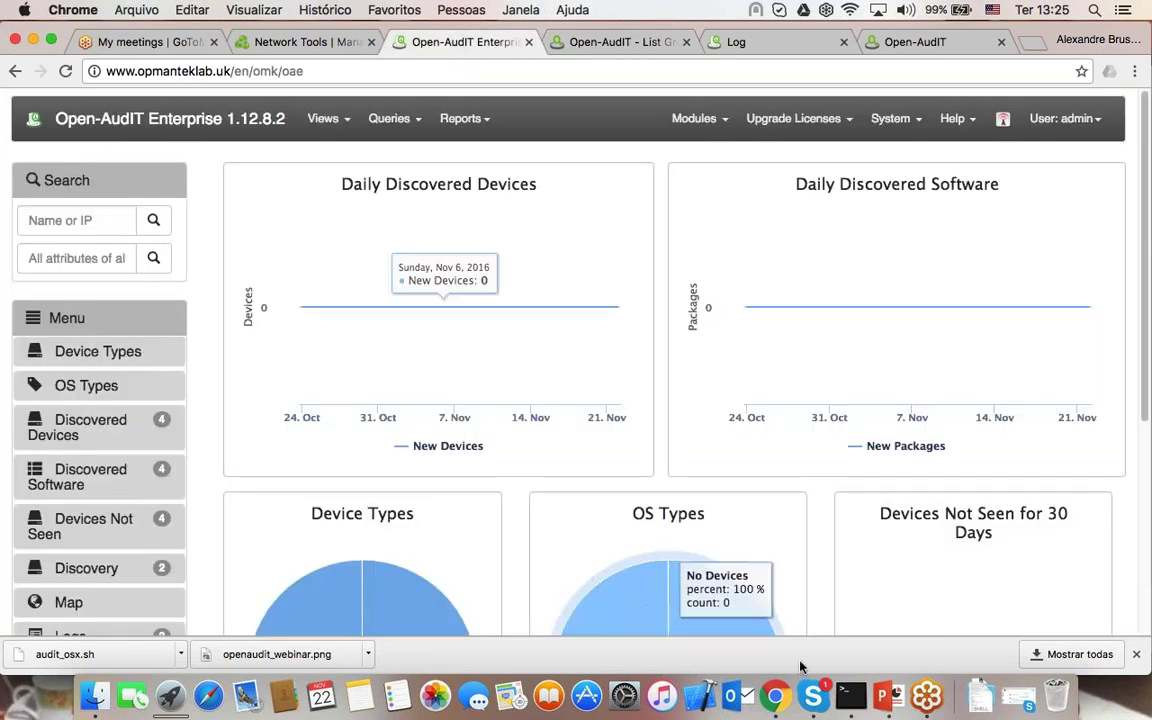
Step: Rerun sh audit_osx.sh in Terminal
{"action": "left_click", "coordinate": [850, 695]}
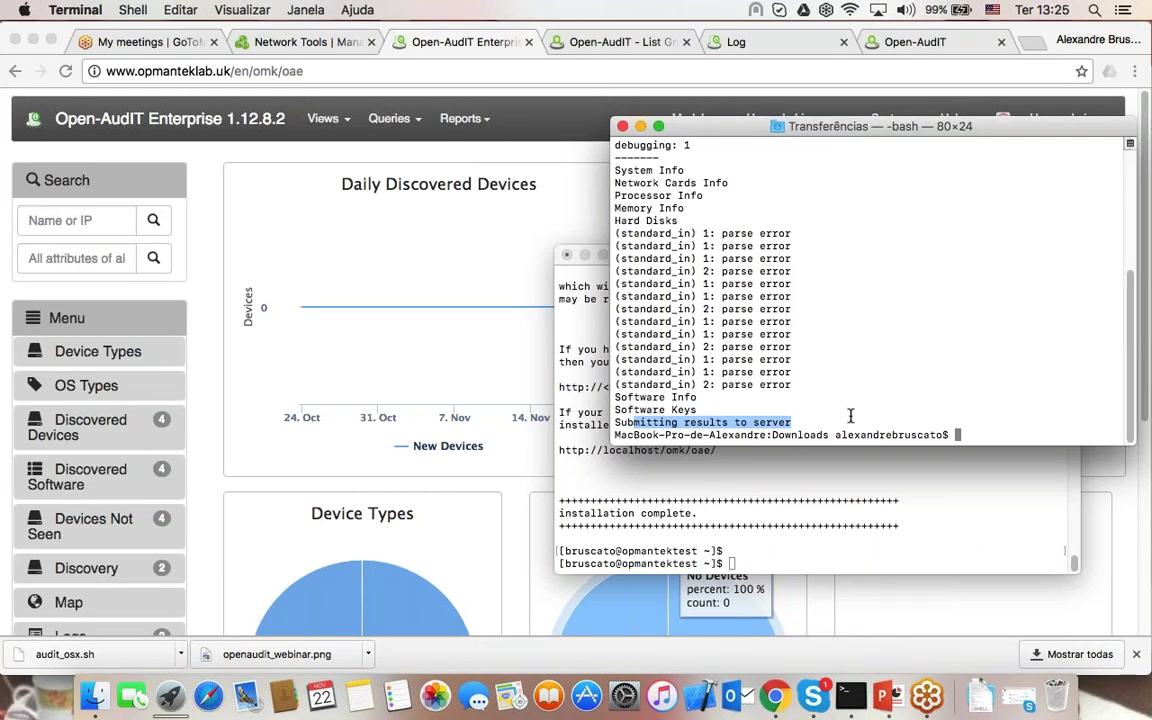
{"action": "left_click", "coordinate": [1031, 430]}
{"action": "type", "text": "sh audit_osx.sh"}
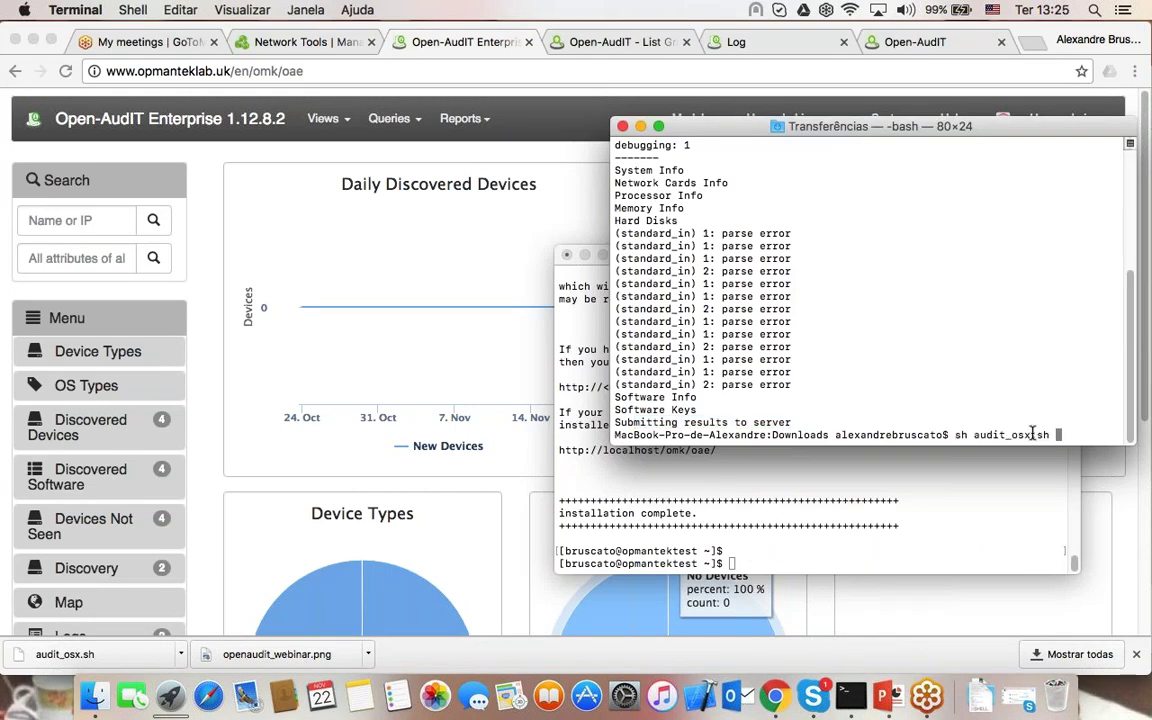
{"action": "key", "text": "Return"}
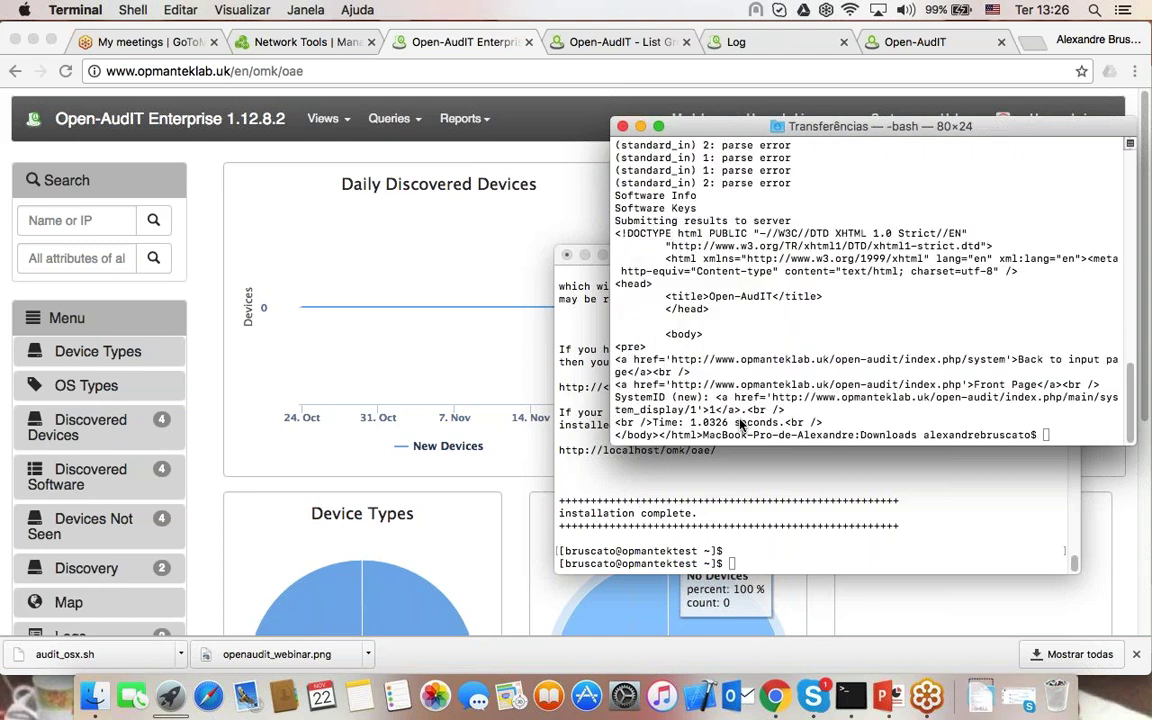
Step: Reload the Enterprise dashboard so it charts 1 new device
{"action": "left_click_drag", "start_coordinate": [724, 134], "coordinate": [586, 100]}
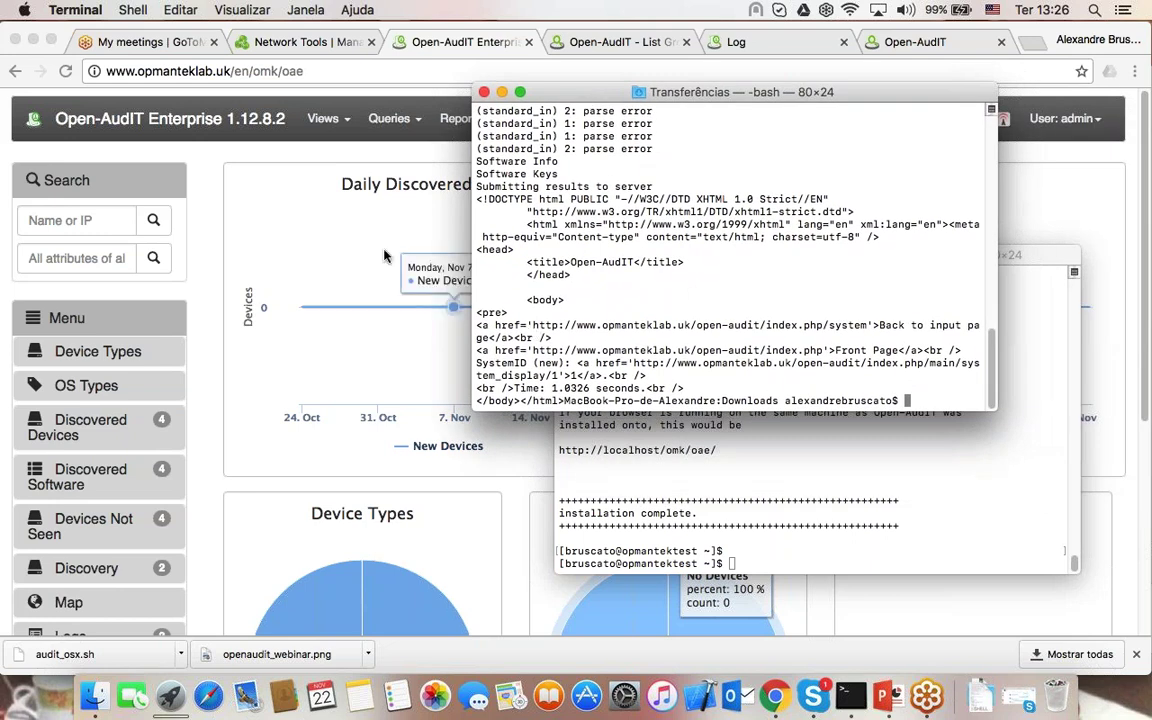
{"action": "left_click", "coordinate": [162, 143]}
{"action": "left_click", "coordinate": [148, 120]}
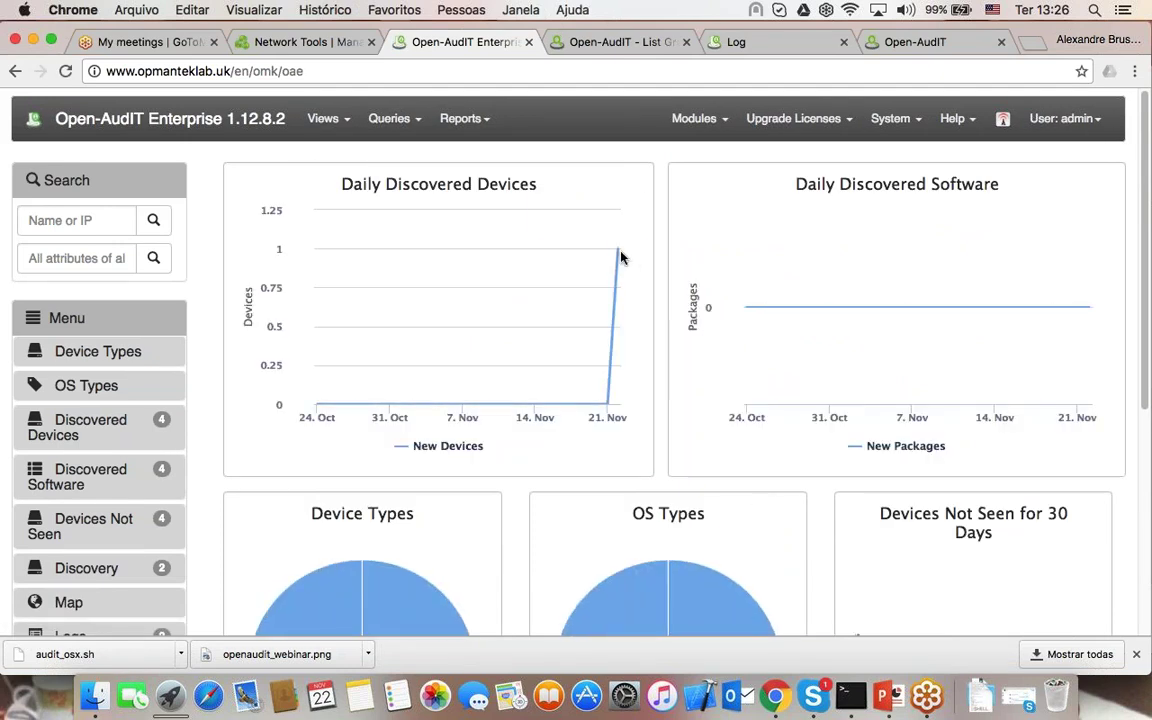
Step: View the devices discovered on 22 Nov, then go back to the dashboard
{"action": "mouse_move", "coordinate": [620, 256]}
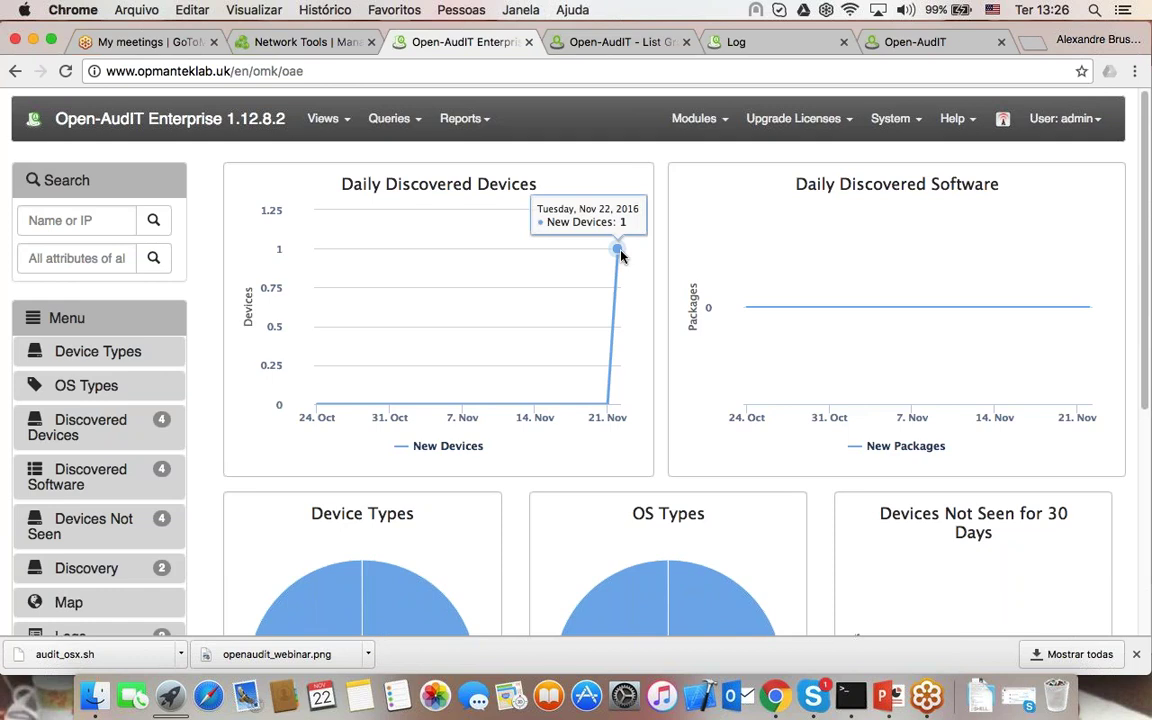
{"action": "left_click", "coordinate": [619, 251]}
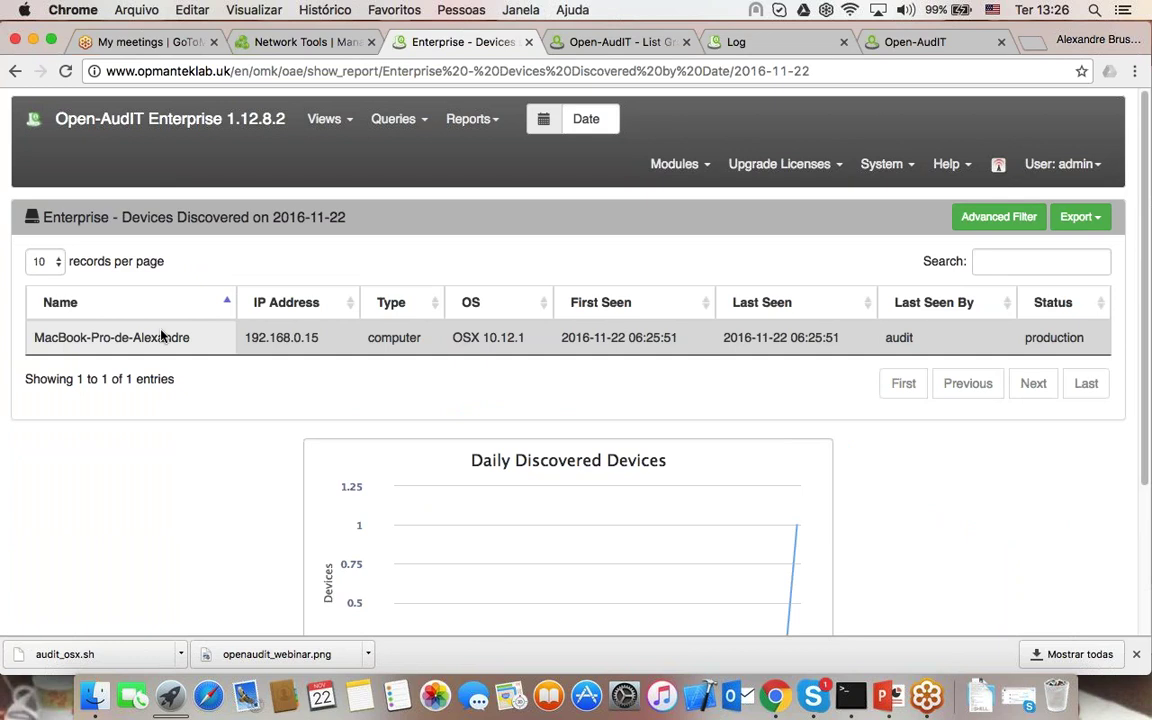
{"action": "scroll", "coordinate": [330, 350], "scroll_direction": "down", "scroll_amount": 1}
{"action": "scroll", "coordinate": [346, 360], "scroll_direction": "down", "scroll_amount": 5}
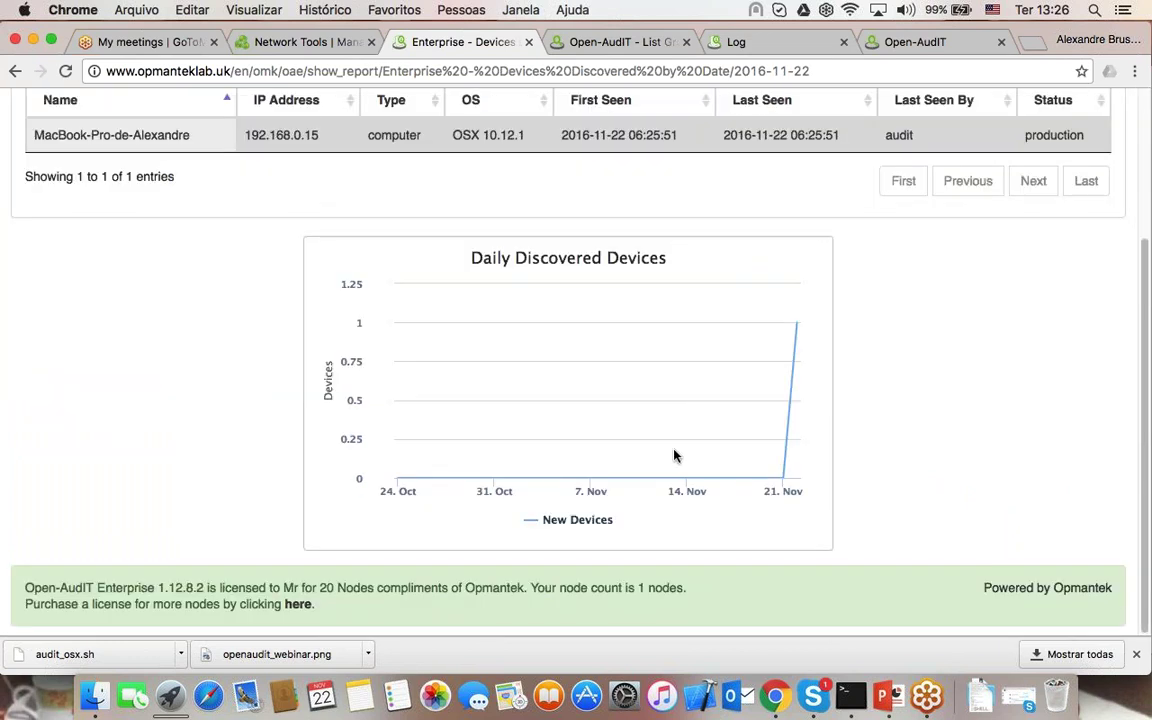
{"action": "scroll", "coordinate": [674, 458], "scroll_direction": "up", "scroll_amount": 6}
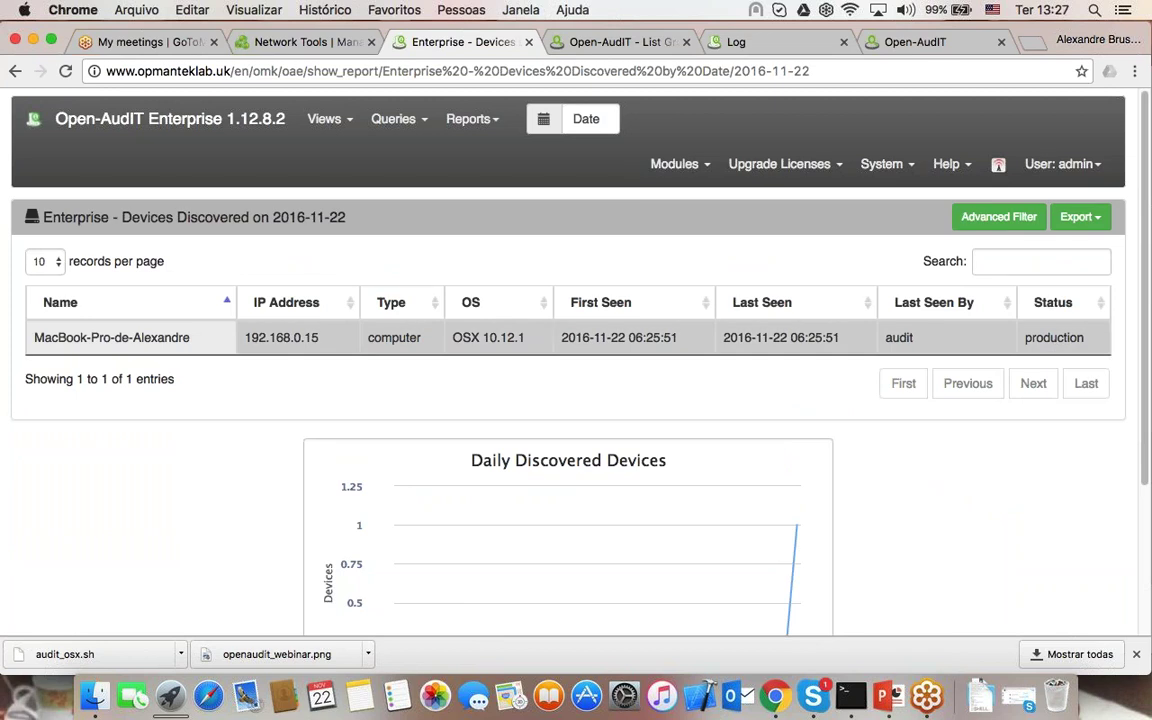
{"action": "left_click", "coordinate": [170, 118]}
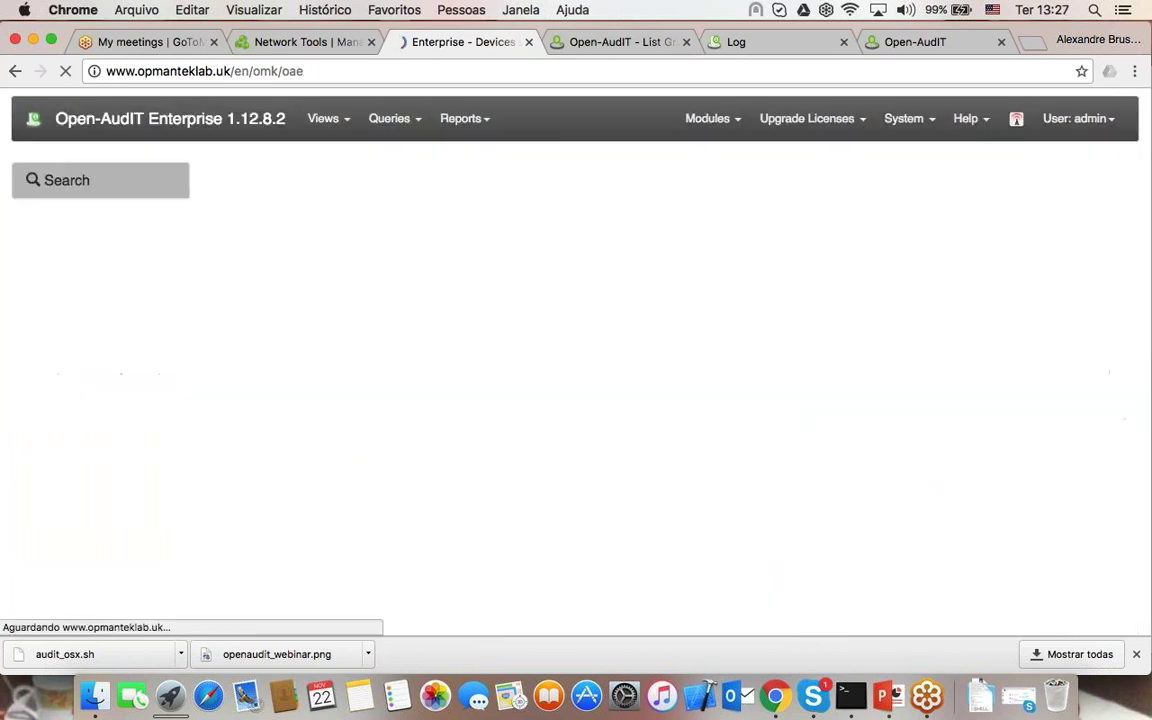
Step: Open the Apple OS group from OS Types and select the MacBook's device details
{"action": "scroll", "coordinate": [714, 512], "scroll_direction": "down", "scroll_amount": 5}
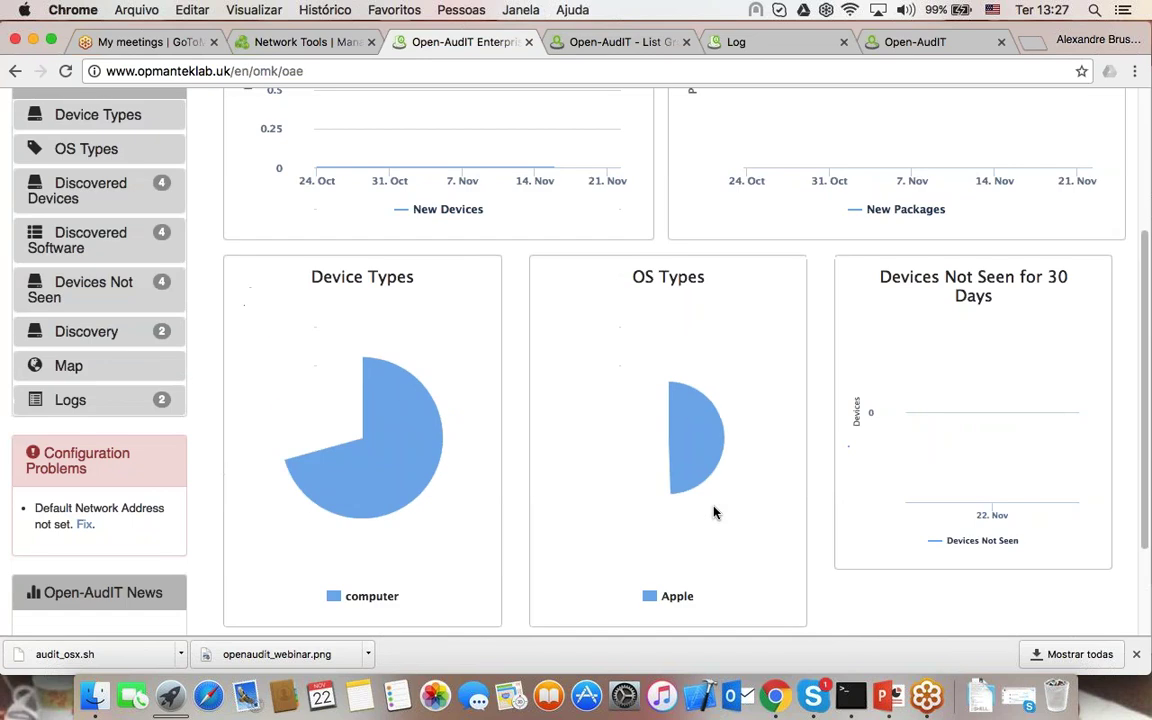
{"action": "left_click", "coordinate": [642, 454]}
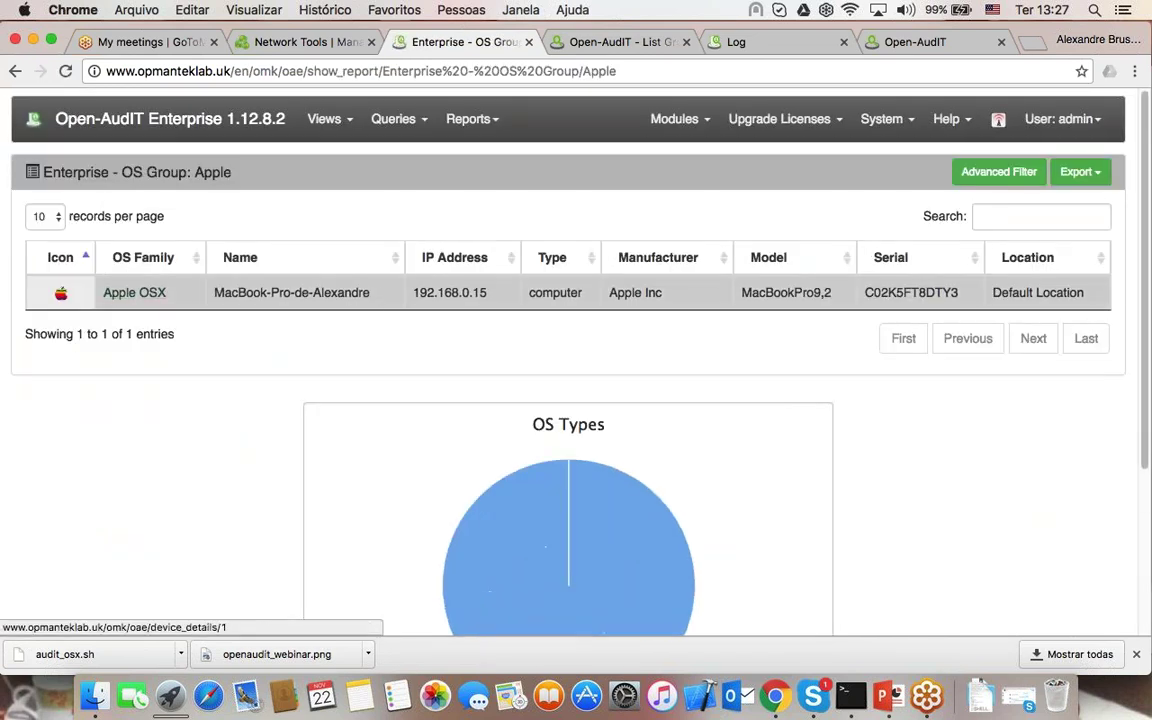
{"action": "left_click", "coordinate": [345, 292]}
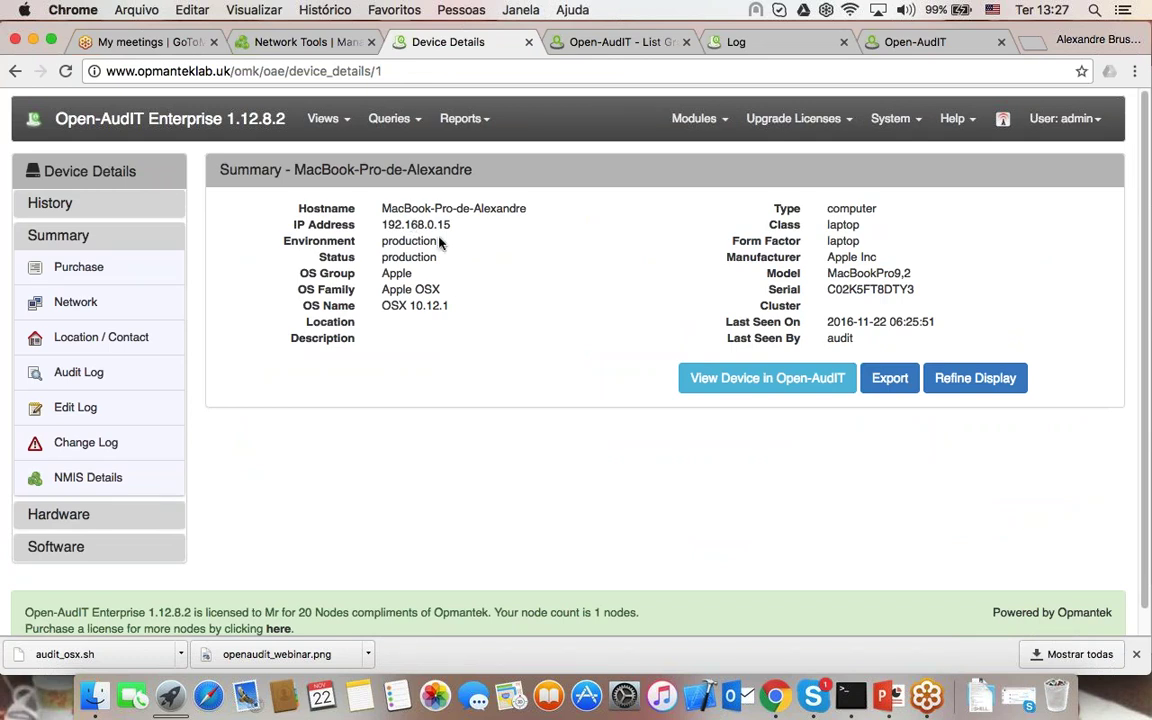
{"action": "left_click_drag", "start_coordinate": [387, 241], "coordinate": [444, 241]}
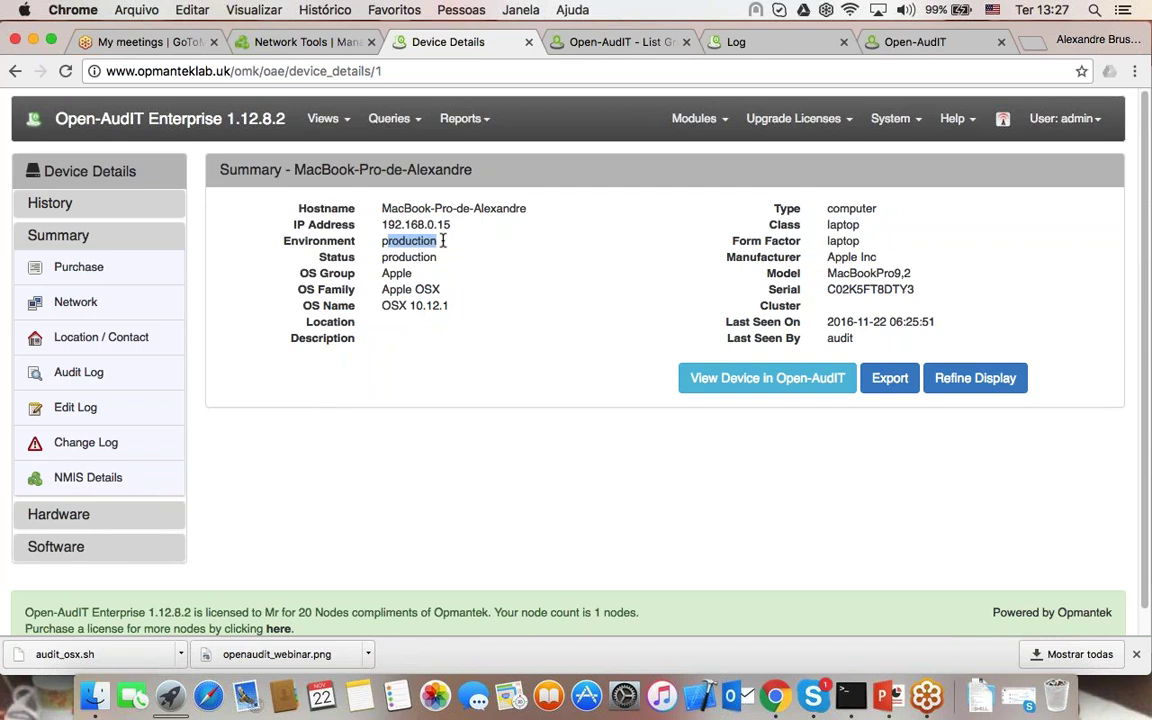
{"action": "left_click_drag", "start_coordinate": [912, 273], "coordinate": [763, 272]}
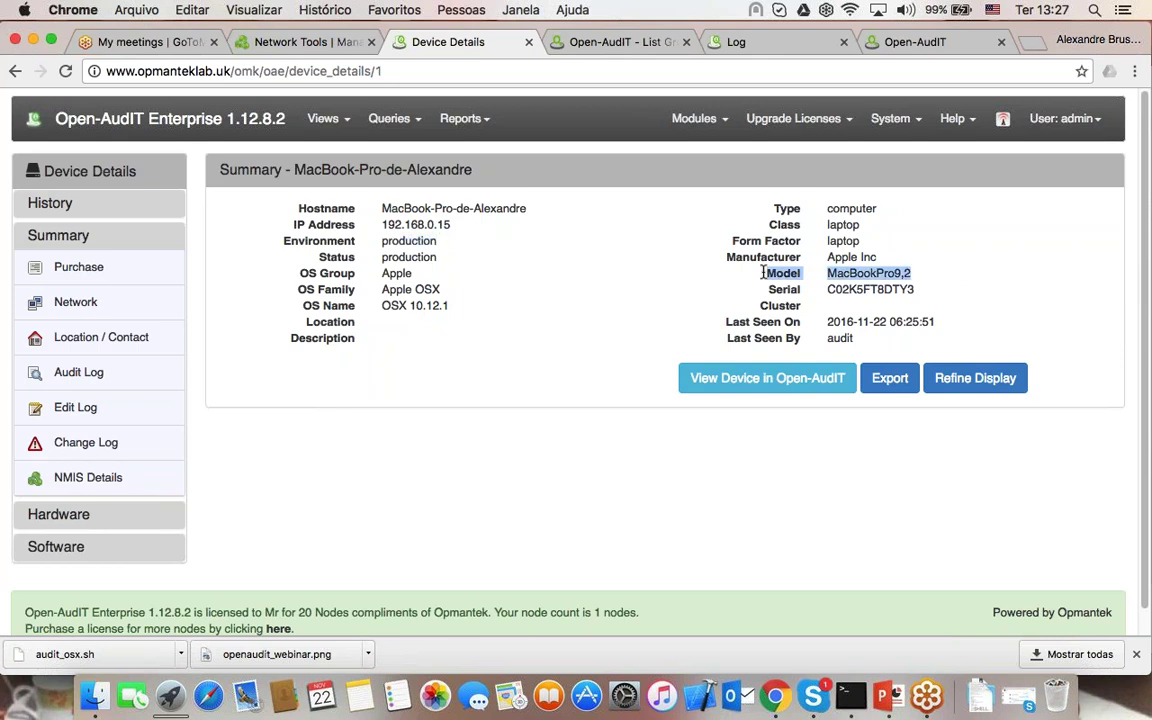
{"action": "left_click_drag", "start_coordinate": [914, 290], "coordinate": [816, 295]}
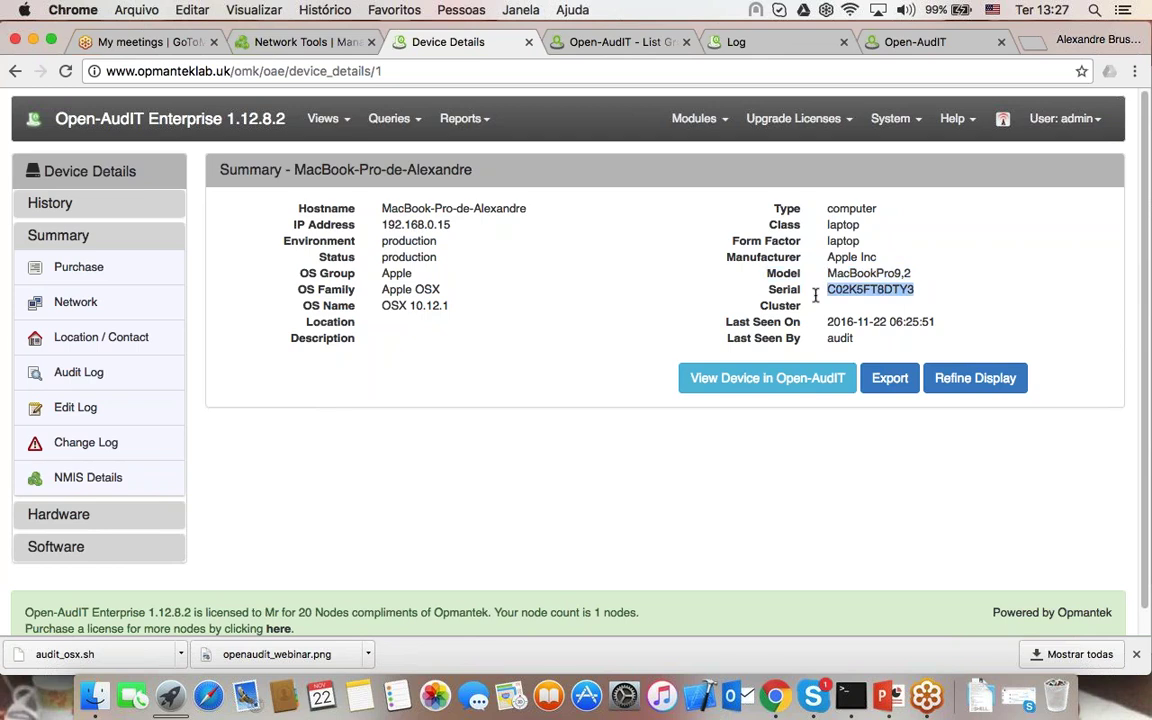
{"action": "left_click_drag", "start_coordinate": [936, 322], "coordinate": [830, 323]}
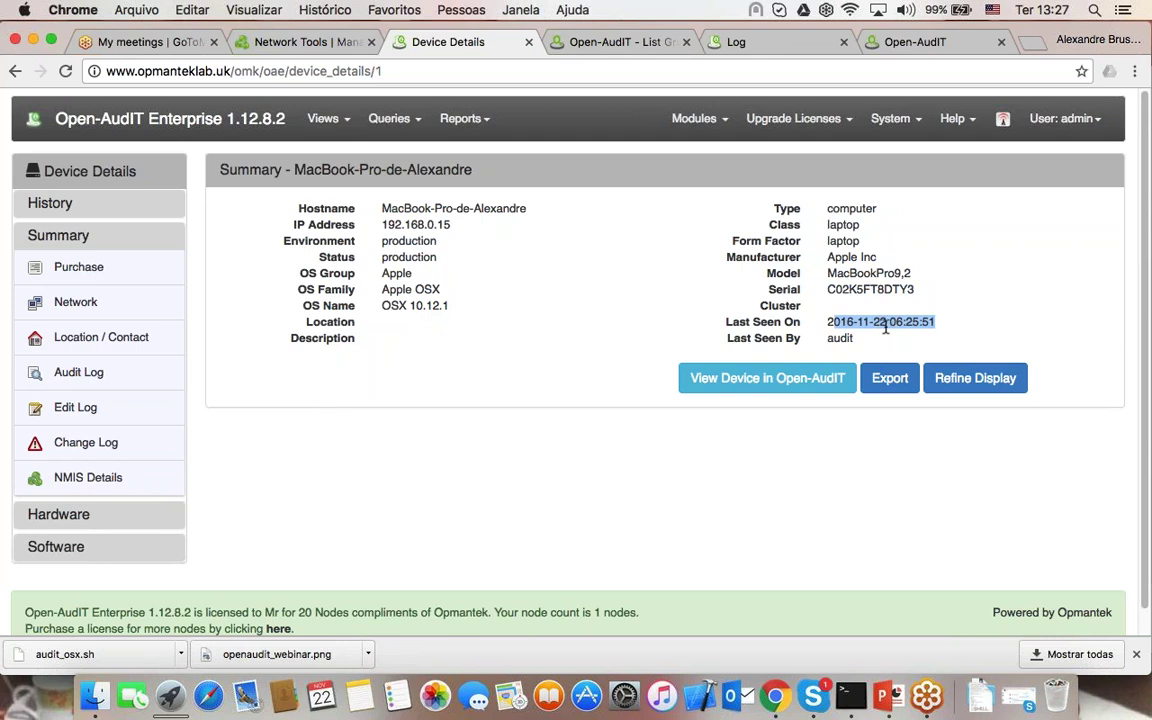
{"action": "left_click_drag", "start_coordinate": [855, 339], "coordinate": [831, 337]}
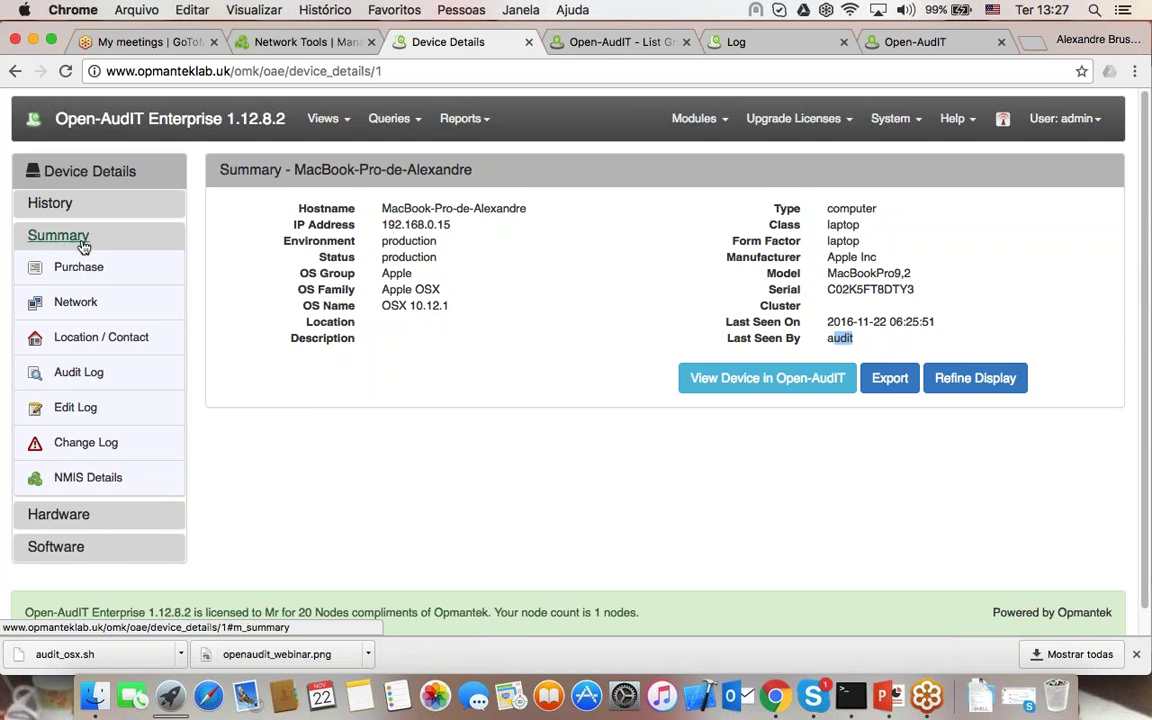
Step: Add the Purchase Details and Network panels to the MacBook's device page
{"action": "left_click", "coordinate": [87, 269]}
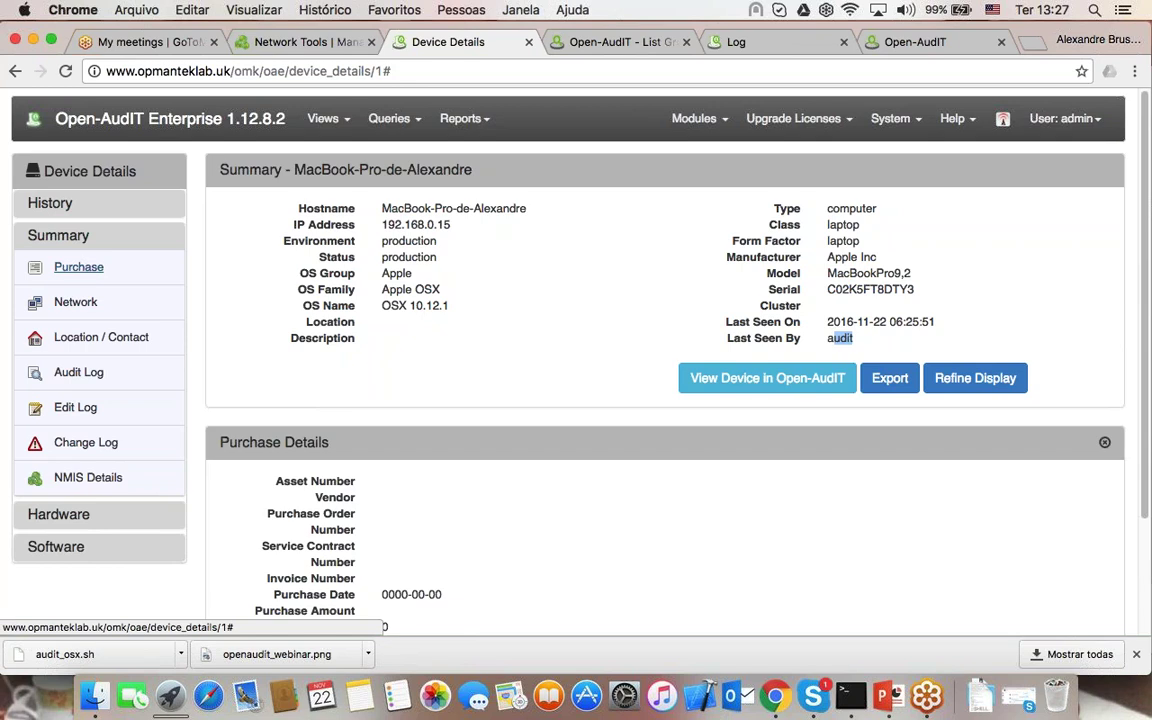
{"action": "scroll", "coordinate": [322, 478], "scroll_direction": "down", "scroll_amount": 3}
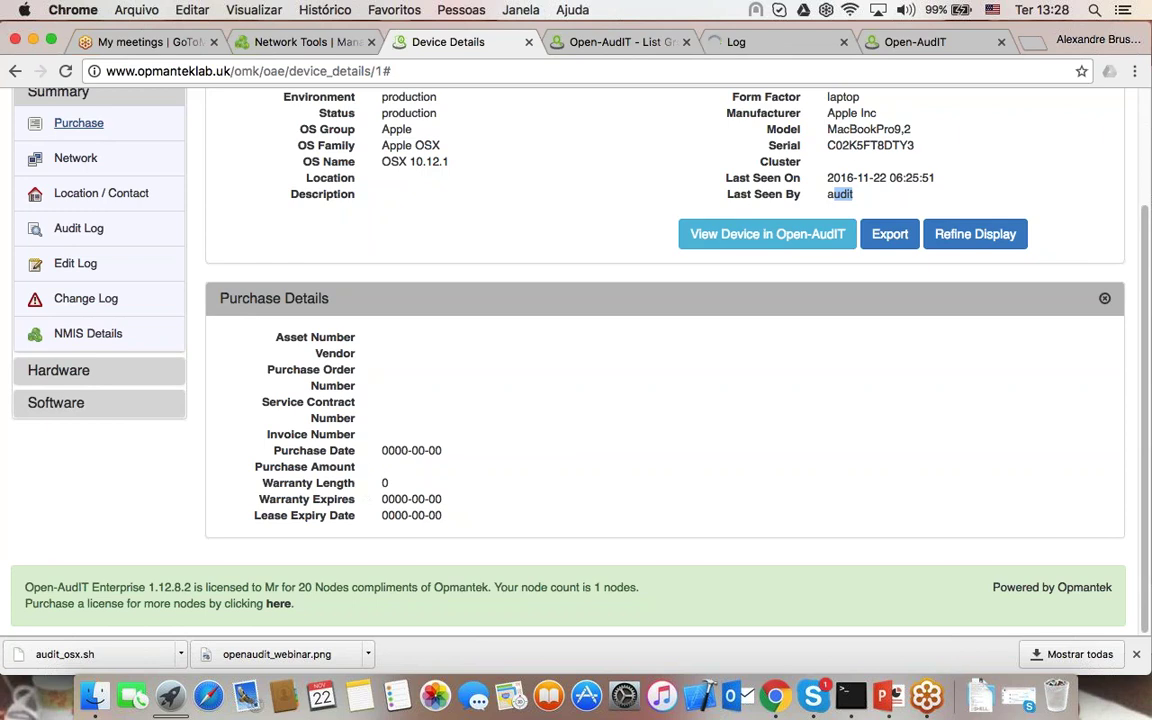
{"action": "left_click", "coordinate": [75, 158]}
{"action": "scroll", "coordinate": [898, 282], "scroll_direction": "down", "scroll_amount": 5}
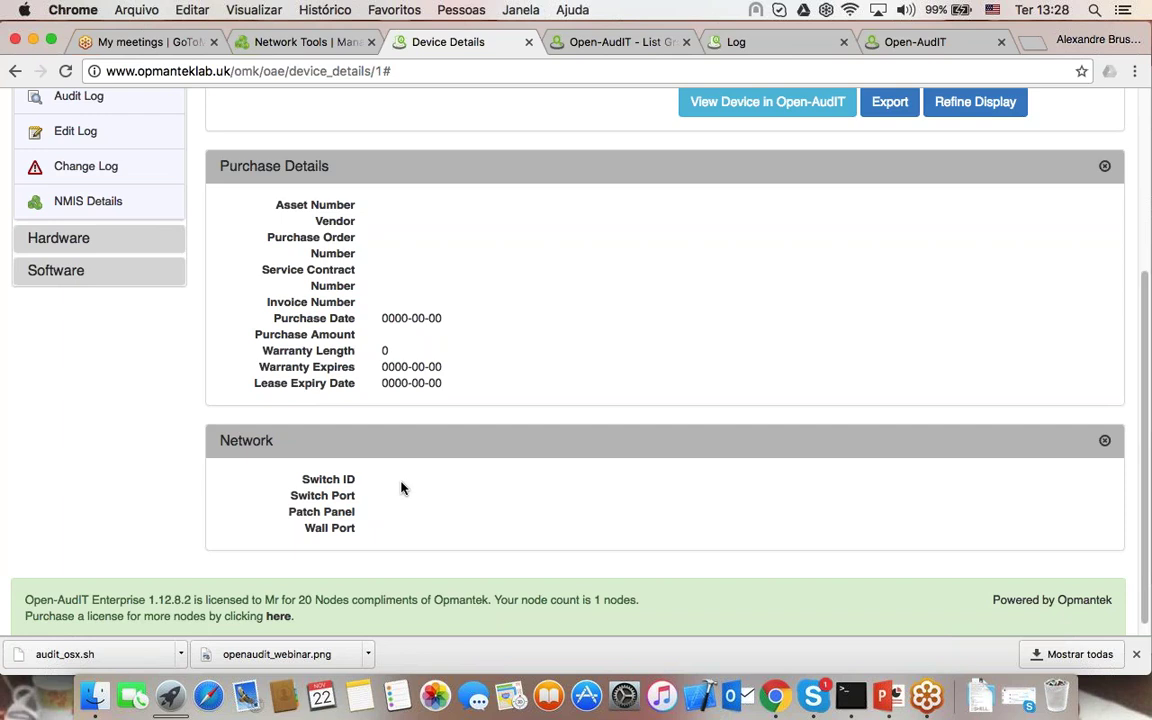
{"action": "scroll", "coordinate": [508, 419], "scroll_direction": "up", "scroll_amount": 3}
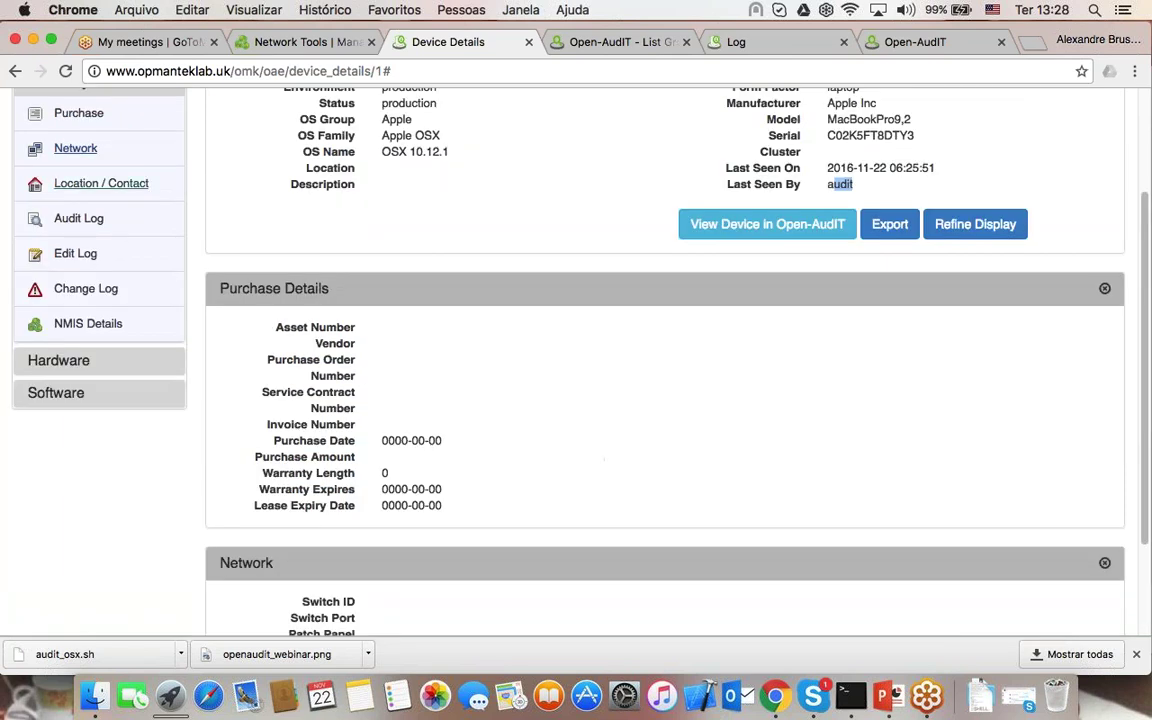
Step: Add the Location / Contact panel, showing Default Location, and the Change Log table
{"action": "left_click", "coordinate": [100, 183]}
{"action": "scroll", "coordinate": [675, 510], "scroll_direction": "down", "scroll_amount": 6}
{"action": "scroll", "coordinate": [675, 510], "scroll_direction": "down", "scroll_amount": 3}
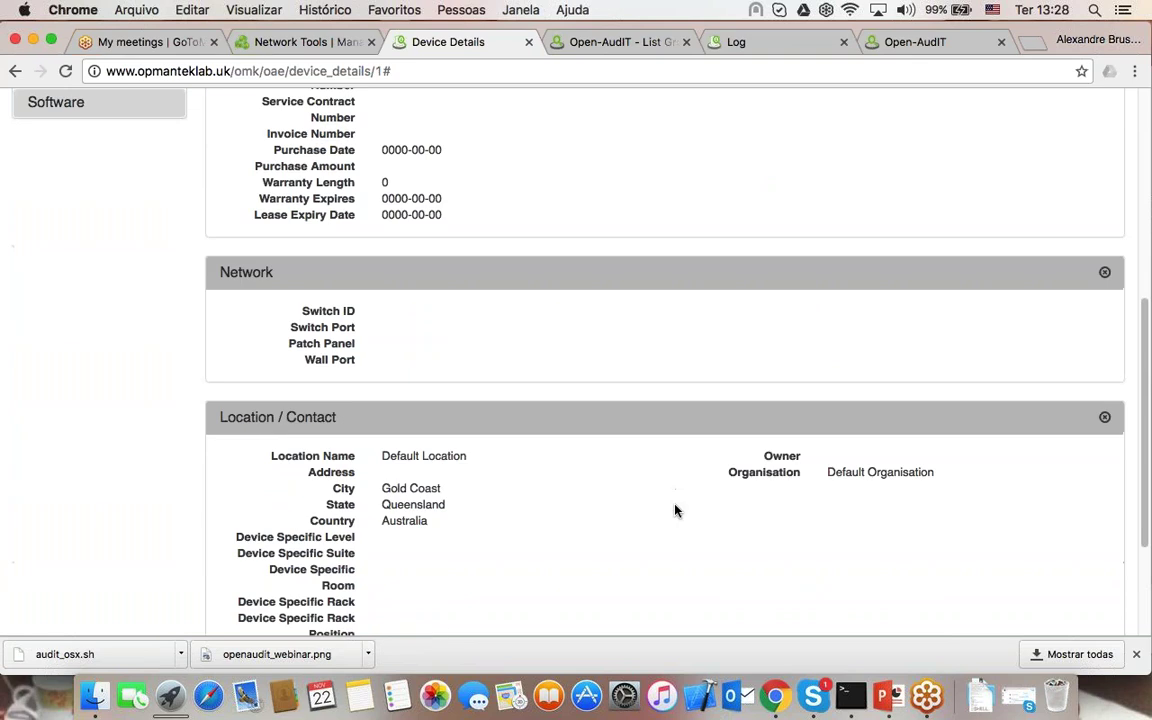
{"action": "left_click_drag", "start_coordinate": [381, 455], "coordinate": [496, 465]}
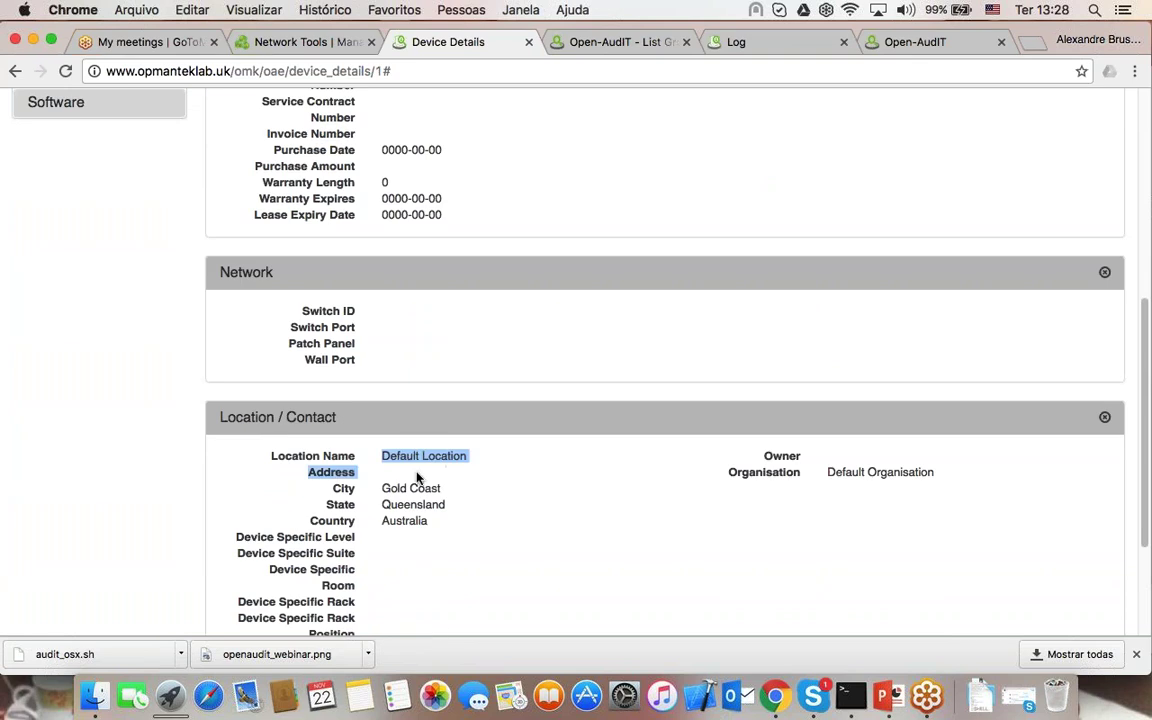
{"action": "left_click", "coordinate": [509, 491]}
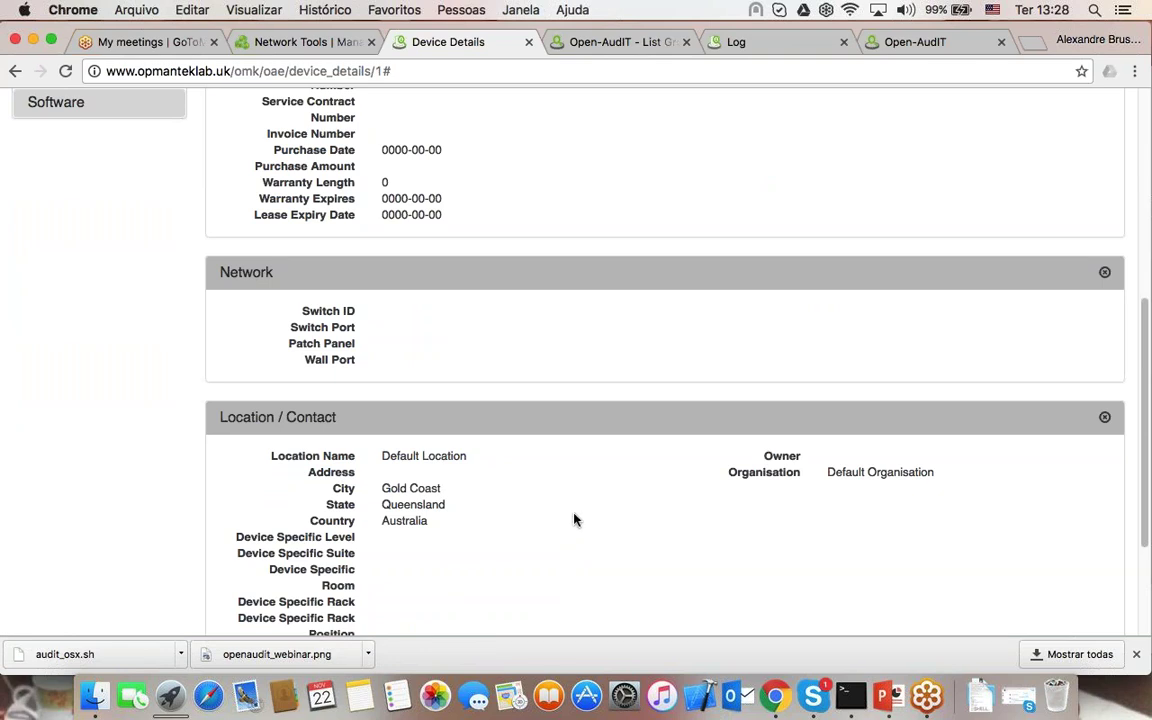
{"action": "scroll", "coordinate": [489, 459], "scroll_direction": "up", "scroll_amount": 6}
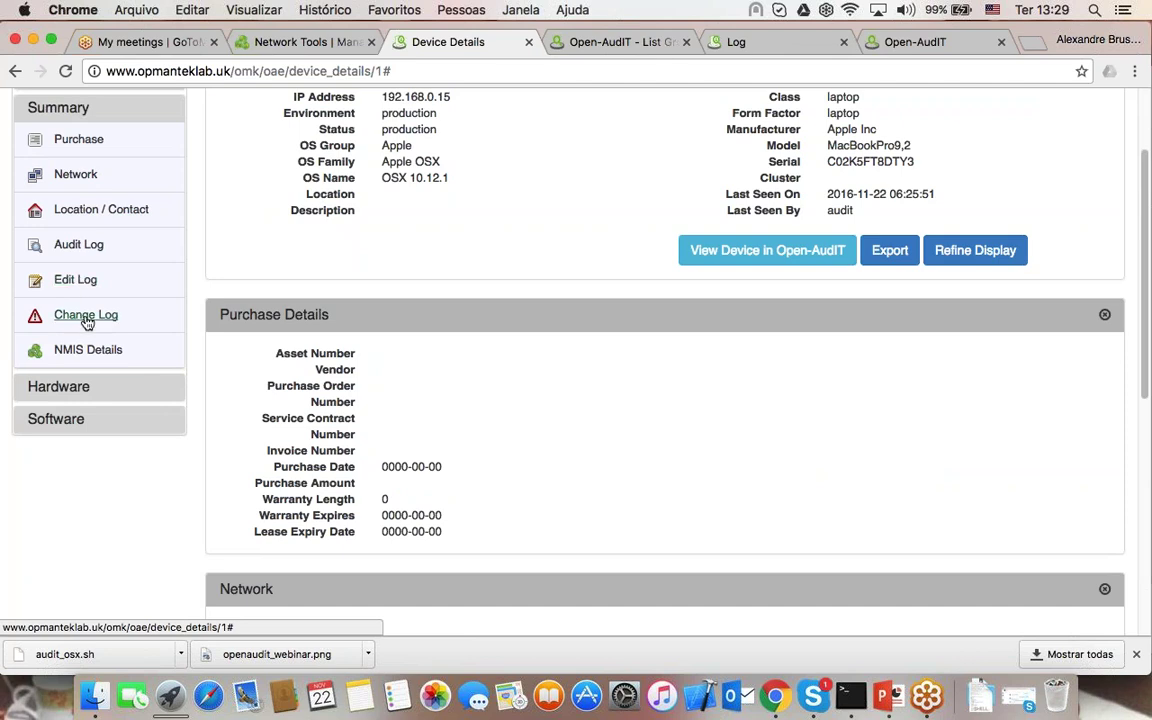
{"action": "left_click", "coordinate": [86, 316]}
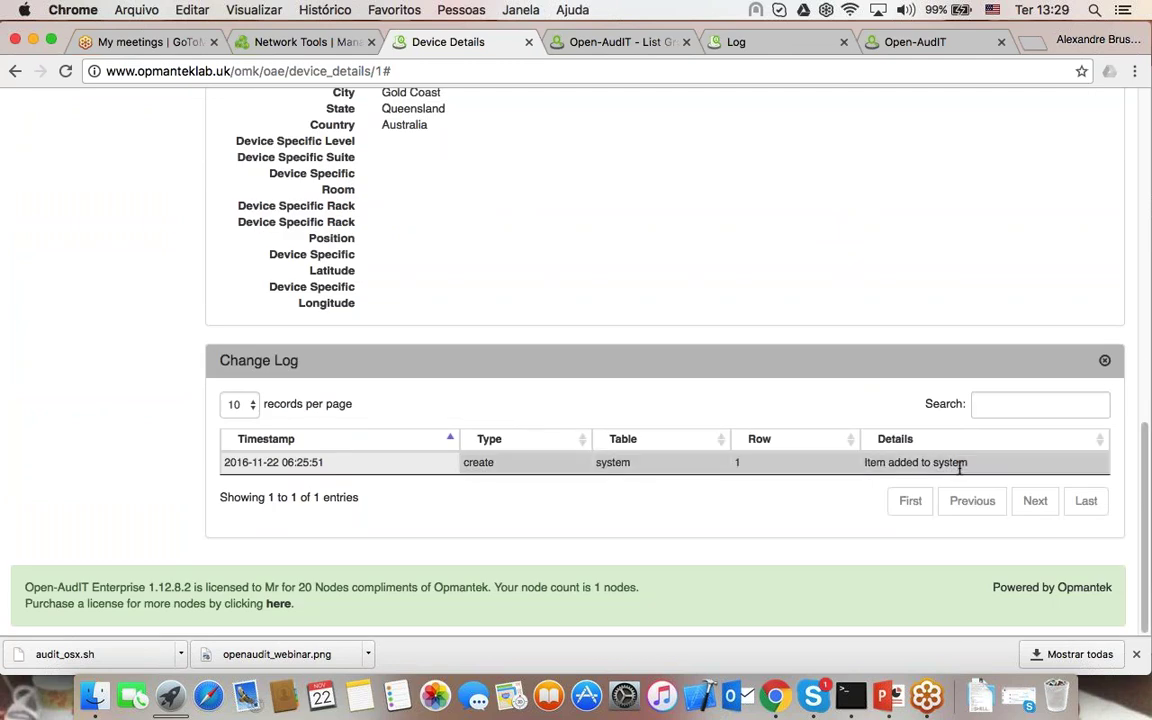
{"action": "scroll", "coordinate": [937, 465], "scroll_direction": "up", "scroll_amount": 15}
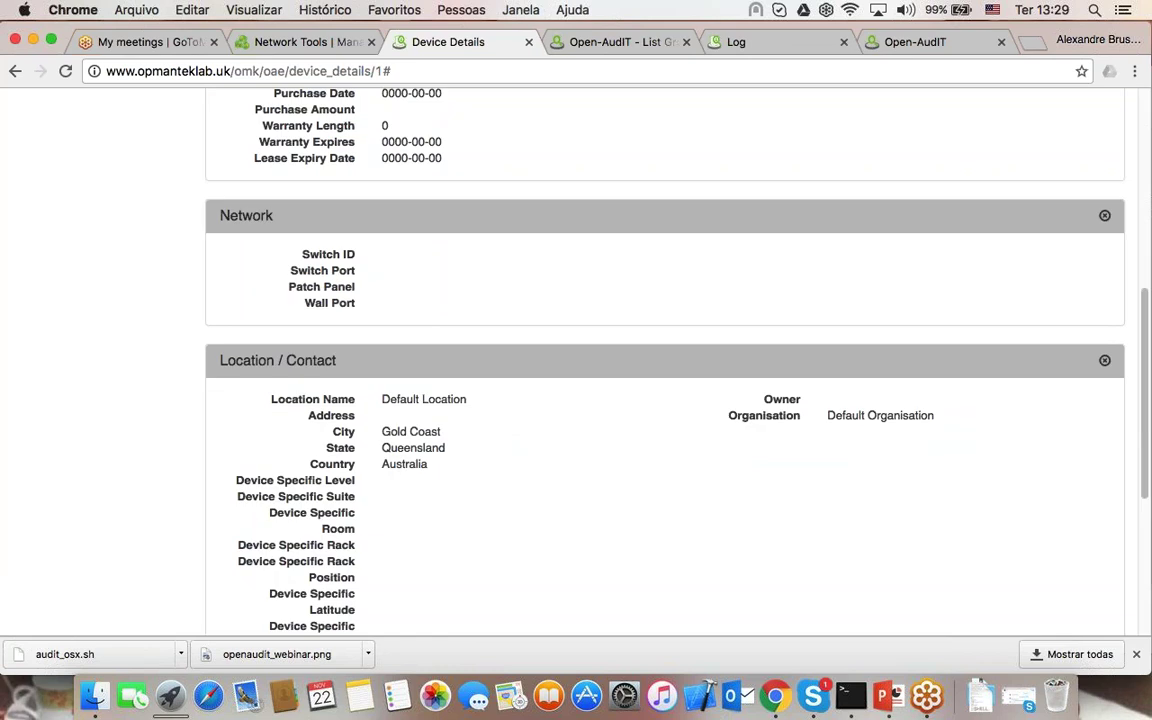
{"action": "scroll", "coordinate": [660, 360], "scroll_direction": "down", "scroll_amount": 2}
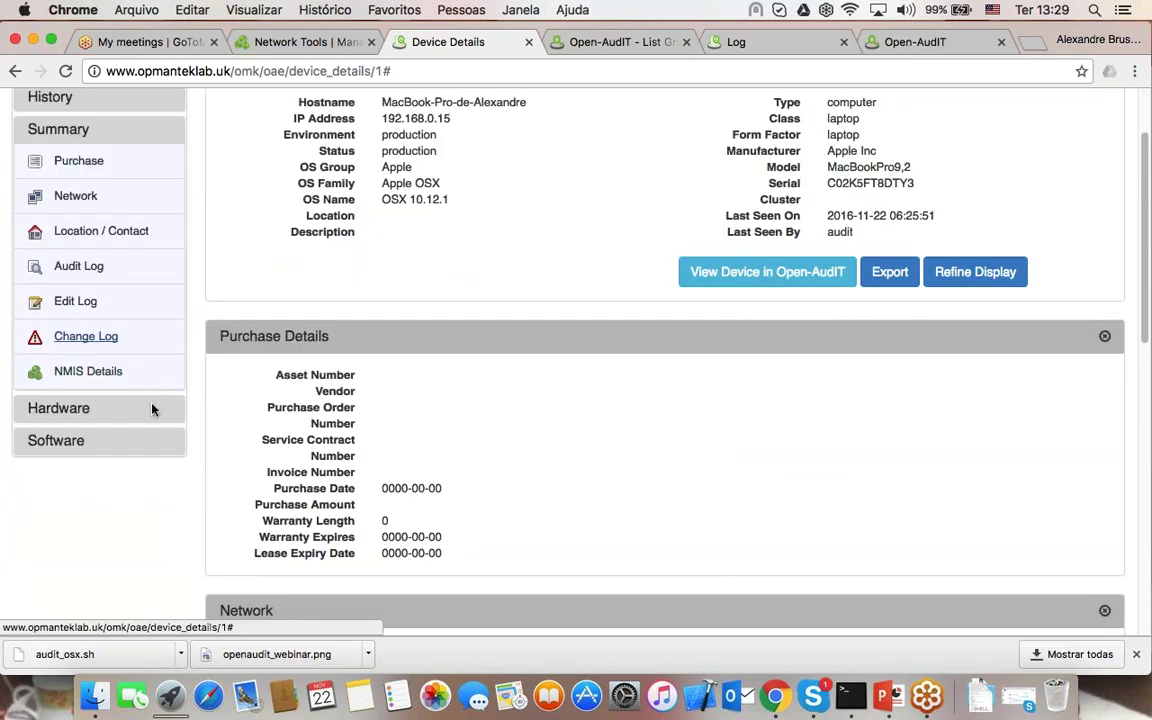
Step: Add the Hardware Processor panel and scroll through the processor, memory, network card and hard drive sections
{"action": "left_click", "coordinate": [90, 408]}
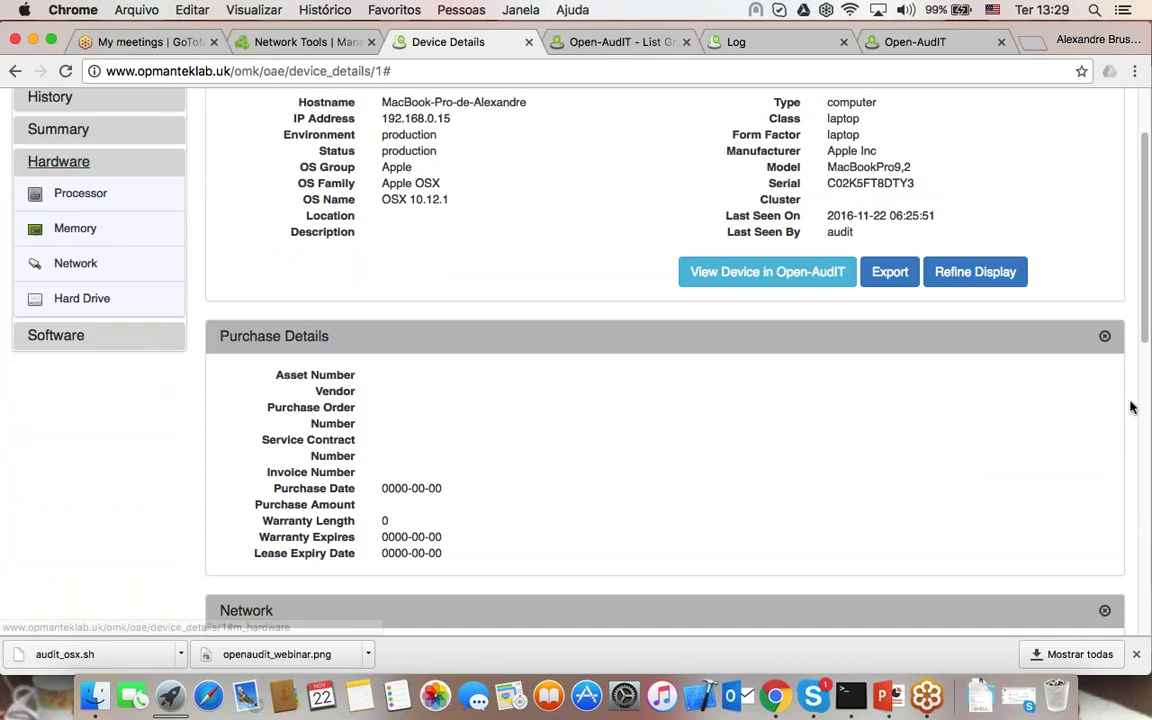
{"action": "left_click", "coordinate": [78, 195]}
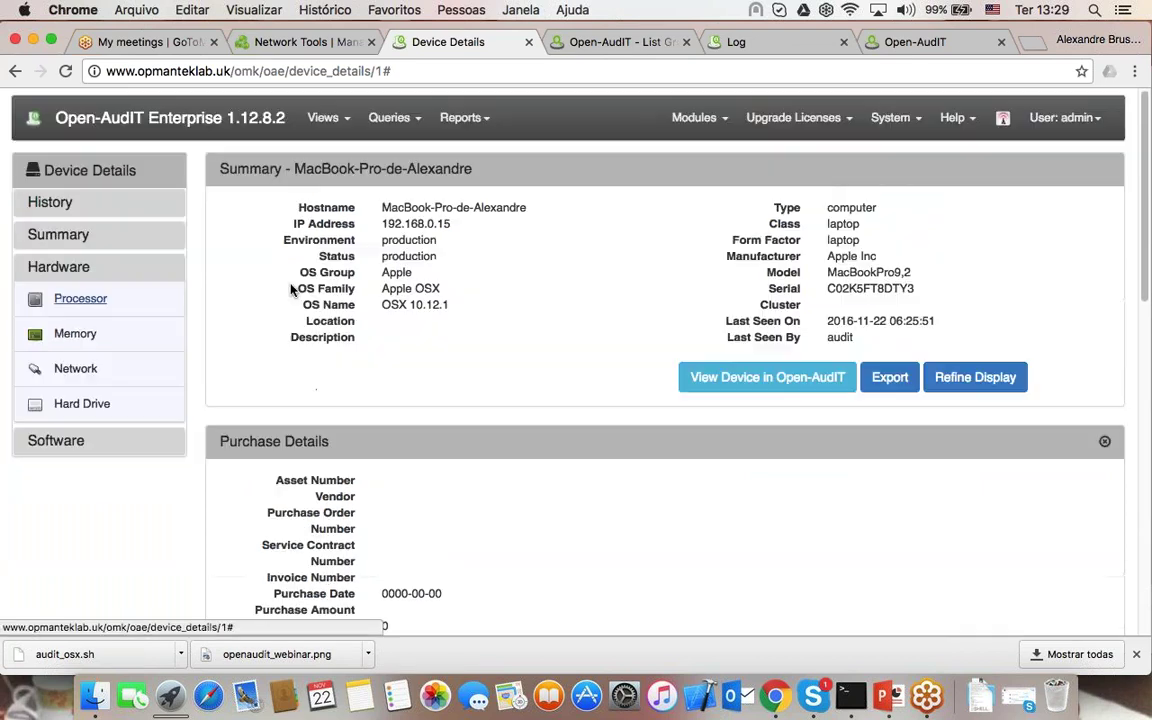
{"action": "scroll", "coordinate": [422, 404], "scroll_direction": "up", "scroll_amount": 15}
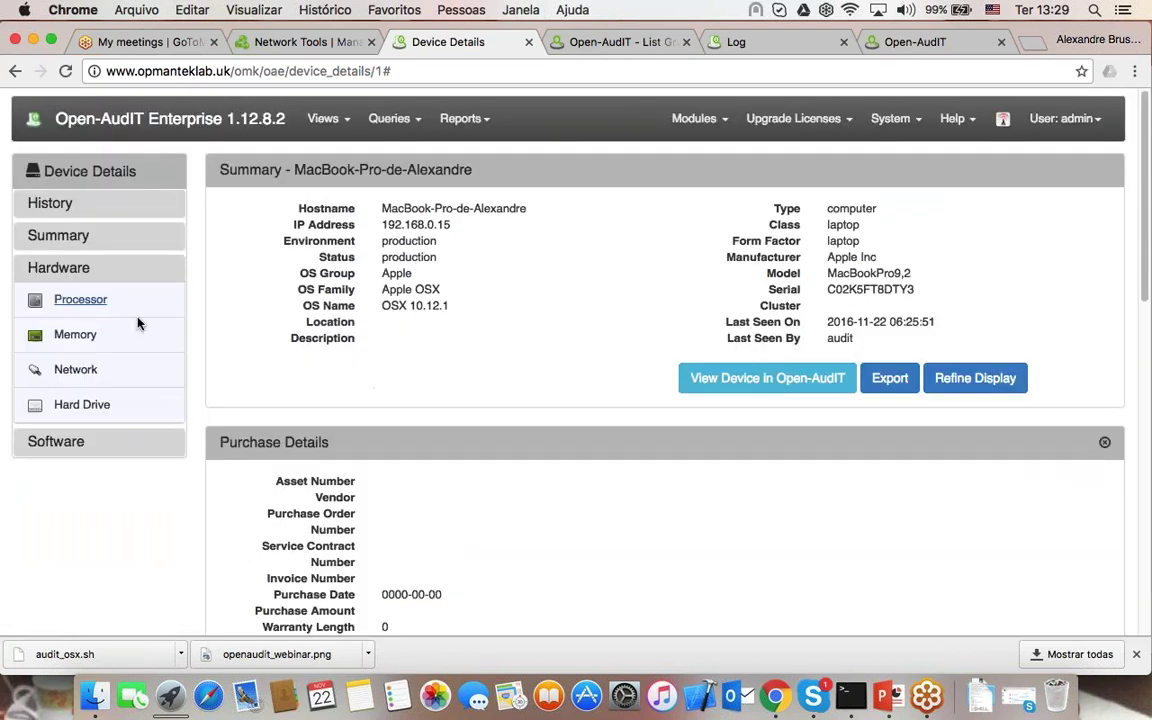
{"action": "scroll", "coordinate": [638, 414], "scroll_direction": "down", "scroll_amount": 15}
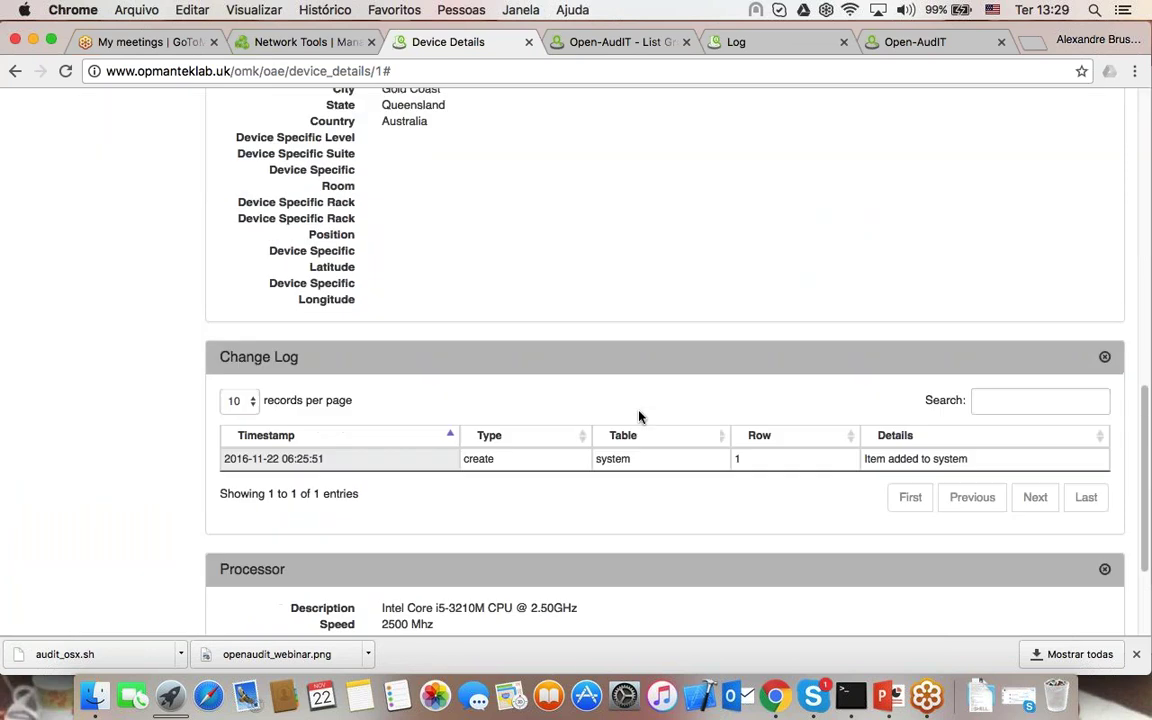
{"action": "left_click_drag", "start_coordinate": [378, 418], "coordinate": [578, 438]}
{"action": "scroll", "coordinate": [500, 440], "scroll_direction": "up", "scroll_amount": 15}
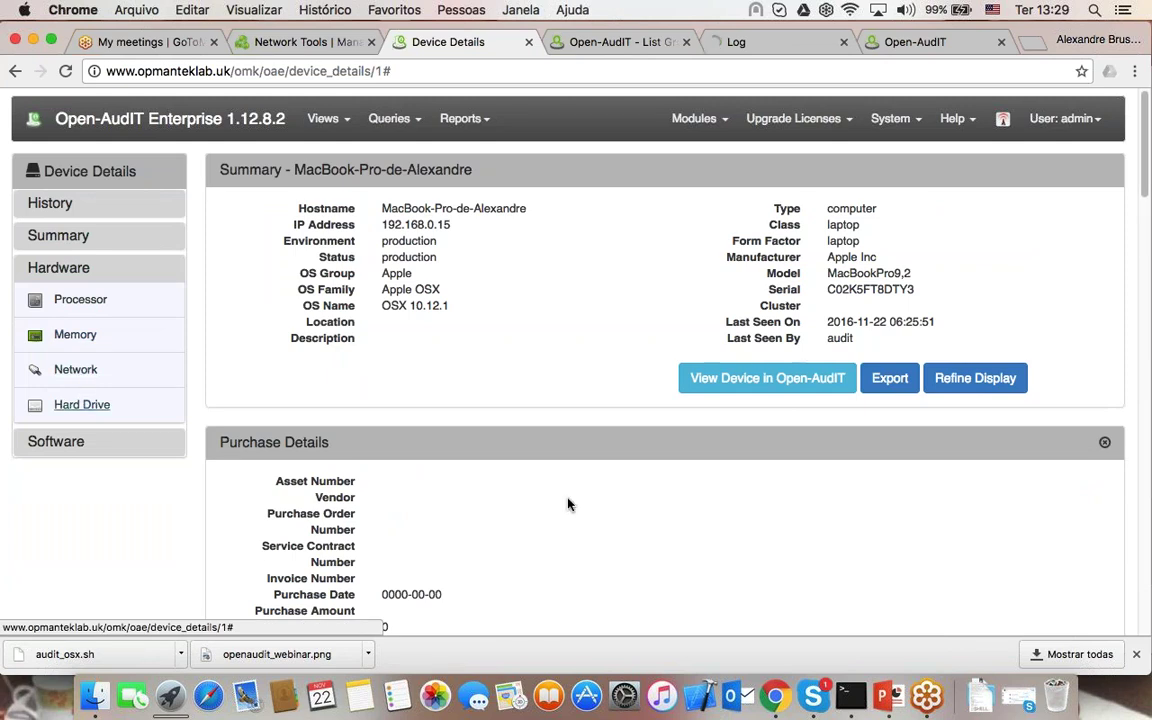
{"action": "scroll", "coordinate": [569, 504], "scroll_direction": "down", "scroll_amount": 20}
{"action": "scroll", "coordinate": [569, 505], "scroll_direction": "down", "scroll_amount": 4}
{"action": "scroll", "coordinate": [520, 480], "scroll_direction": "up", "scroll_amount": 6}
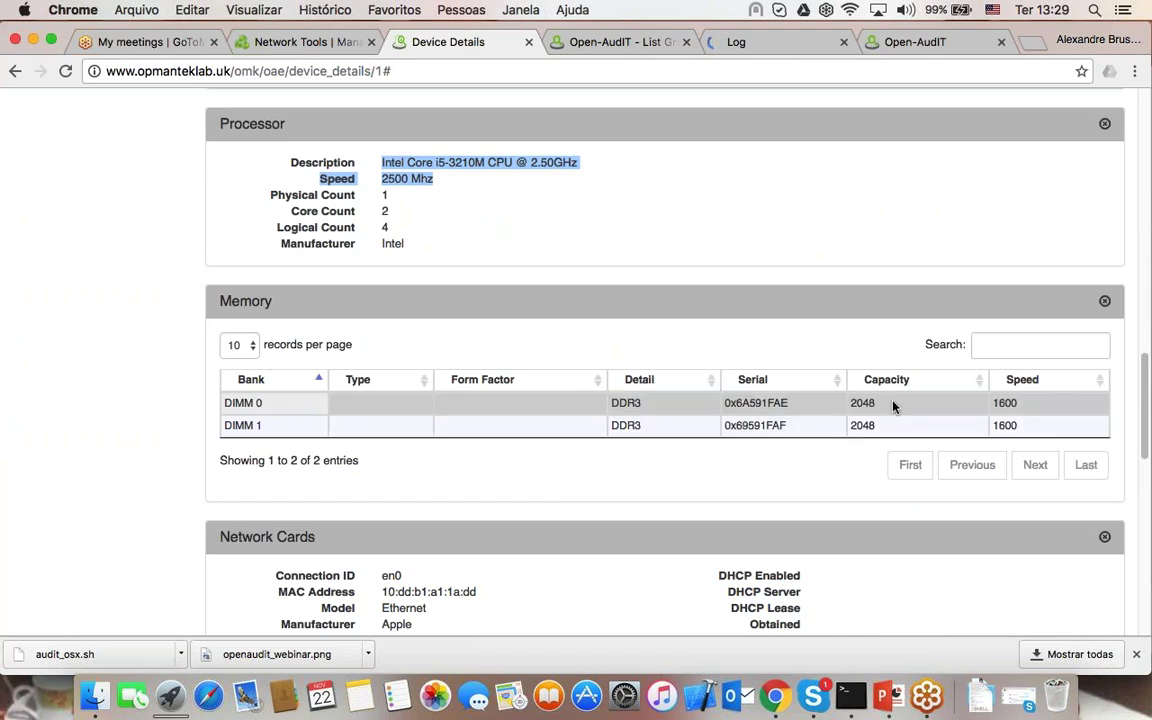
{"action": "scroll", "coordinate": [479, 441], "scroll_direction": "down", "scroll_amount": 3}
{"action": "scroll", "coordinate": [479, 441], "scroll_direction": "down", "scroll_amount": 3}
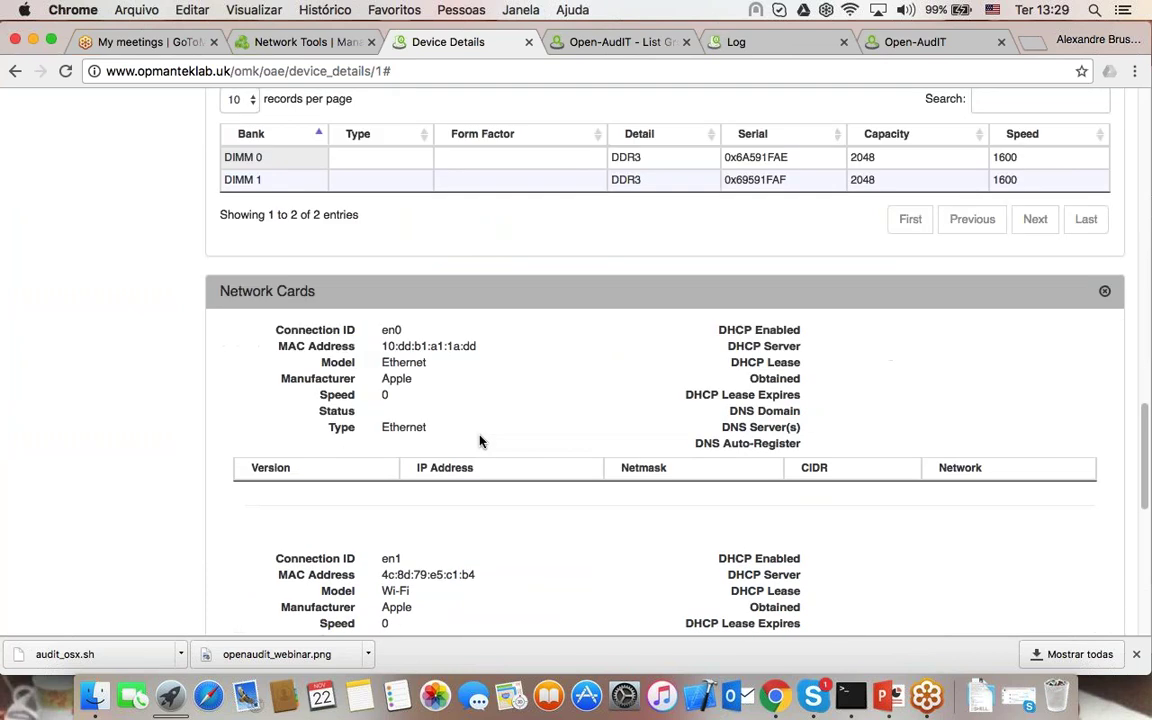
{"action": "scroll", "coordinate": [479, 441], "scroll_direction": "down", "scroll_amount": 7}
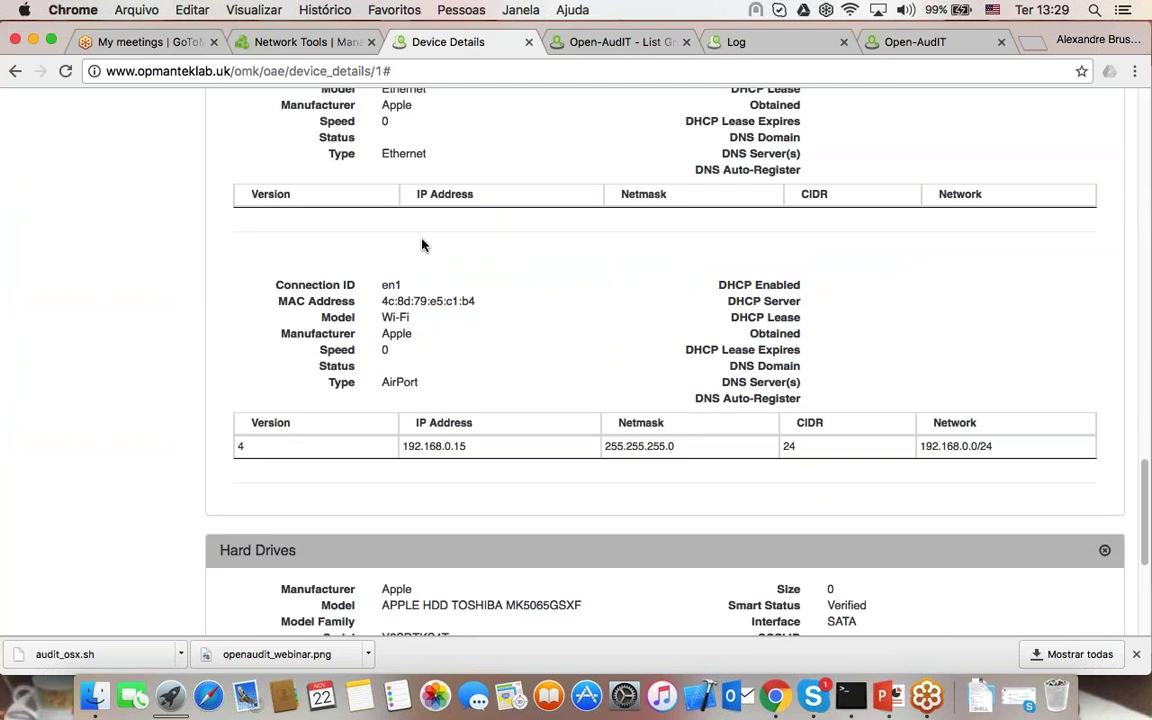
{"action": "scroll", "coordinate": [548, 407], "scroll_direction": "down", "scroll_amount": 5}
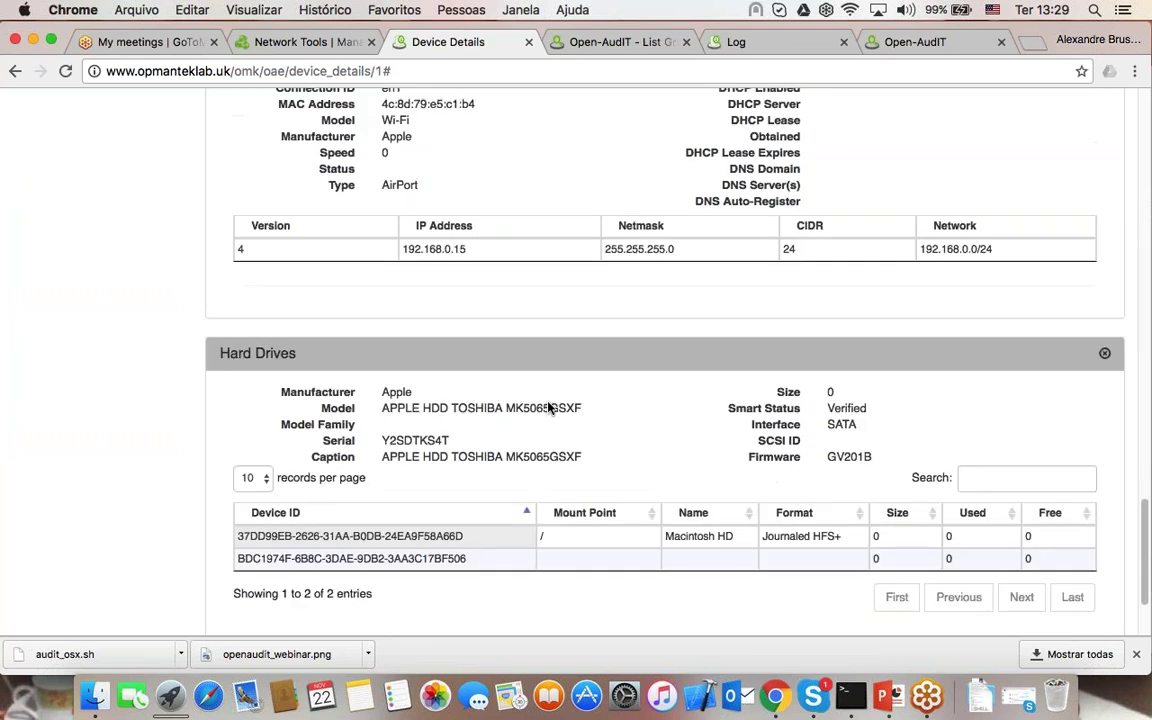
{"action": "scroll", "coordinate": [557, 423], "scroll_direction": "down", "scroll_amount": 2}
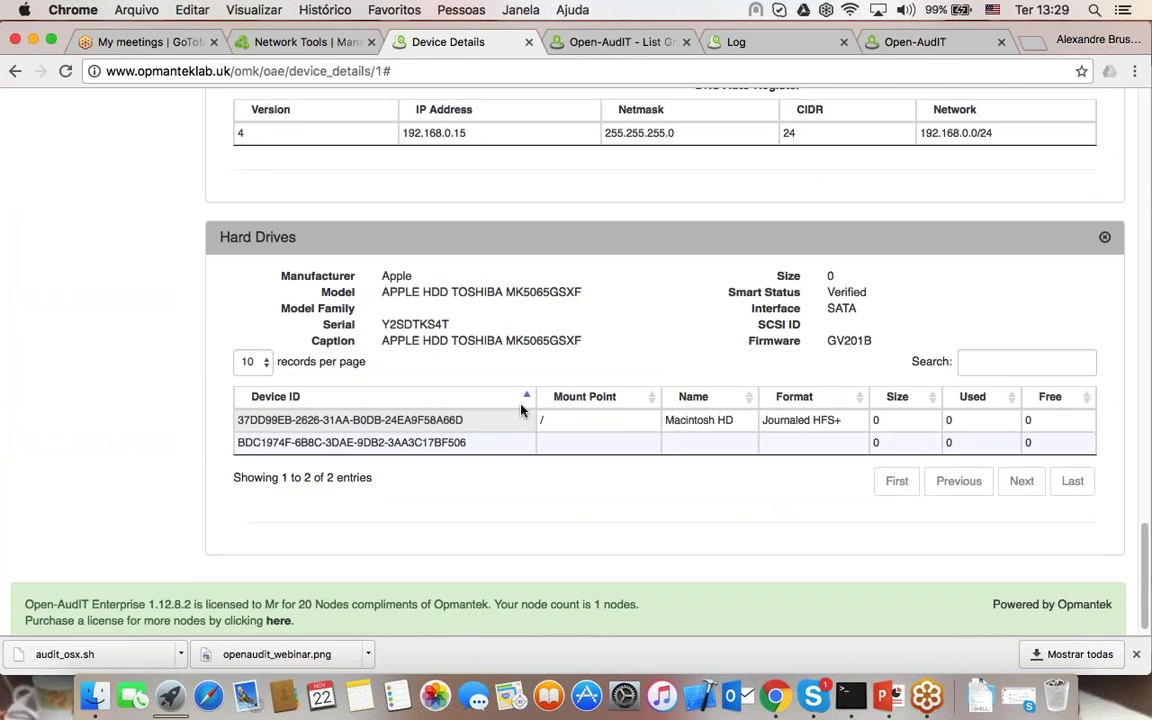
{"action": "scroll", "coordinate": [170, 330], "scroll_direction": "up", "scroll_amount": 20}
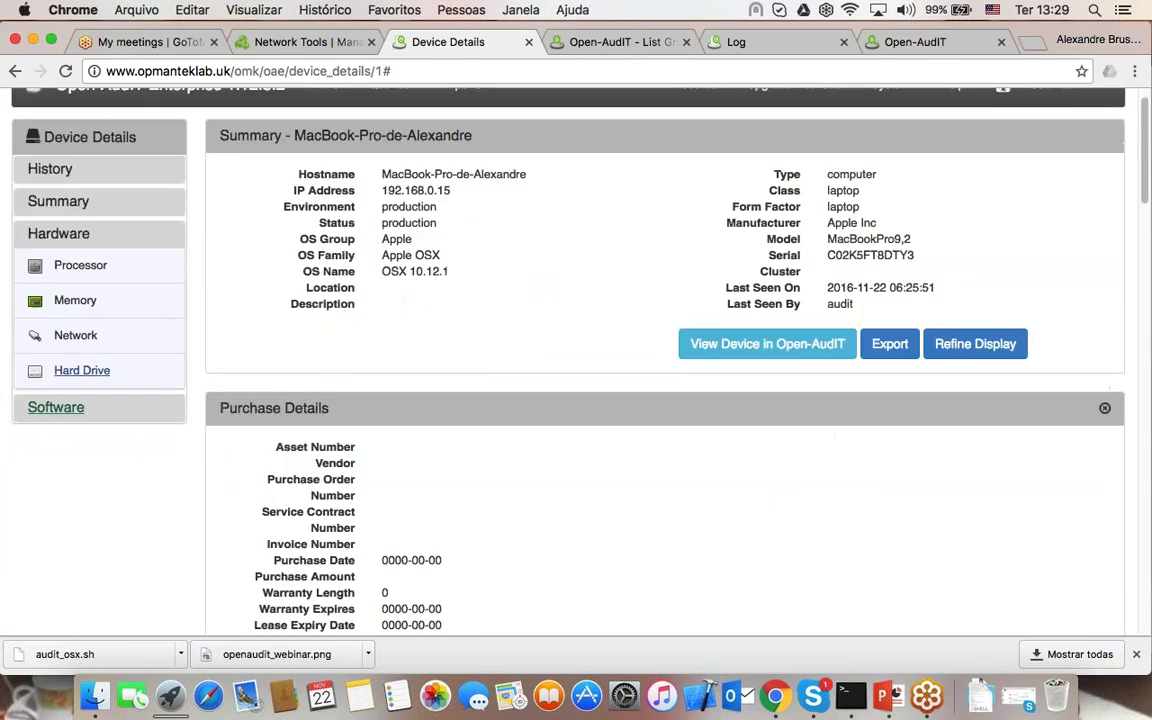
Step: Show the Software sections and page Installed Software forward to entries 241–250, then scroll back up
{"action": "left_click", "coordinate": [45, 407]}
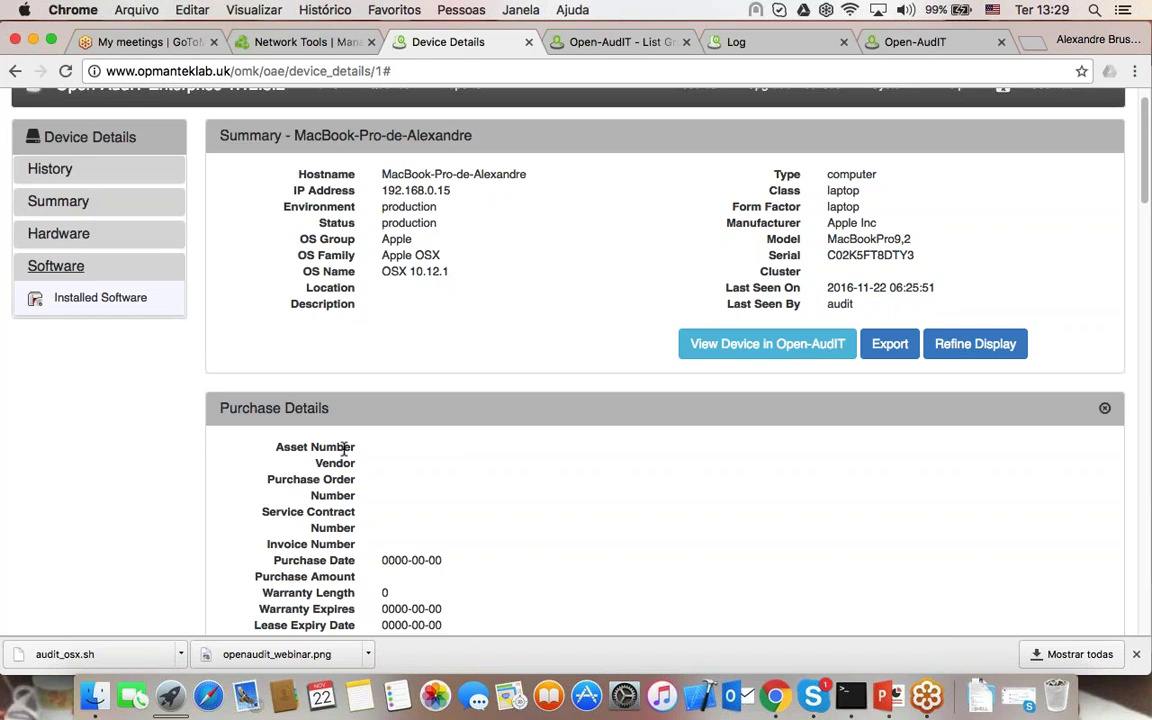
{"action": "scroll", "coordinate": [100, 320], "scroll_direction": "up", "scroll_amount": 2}
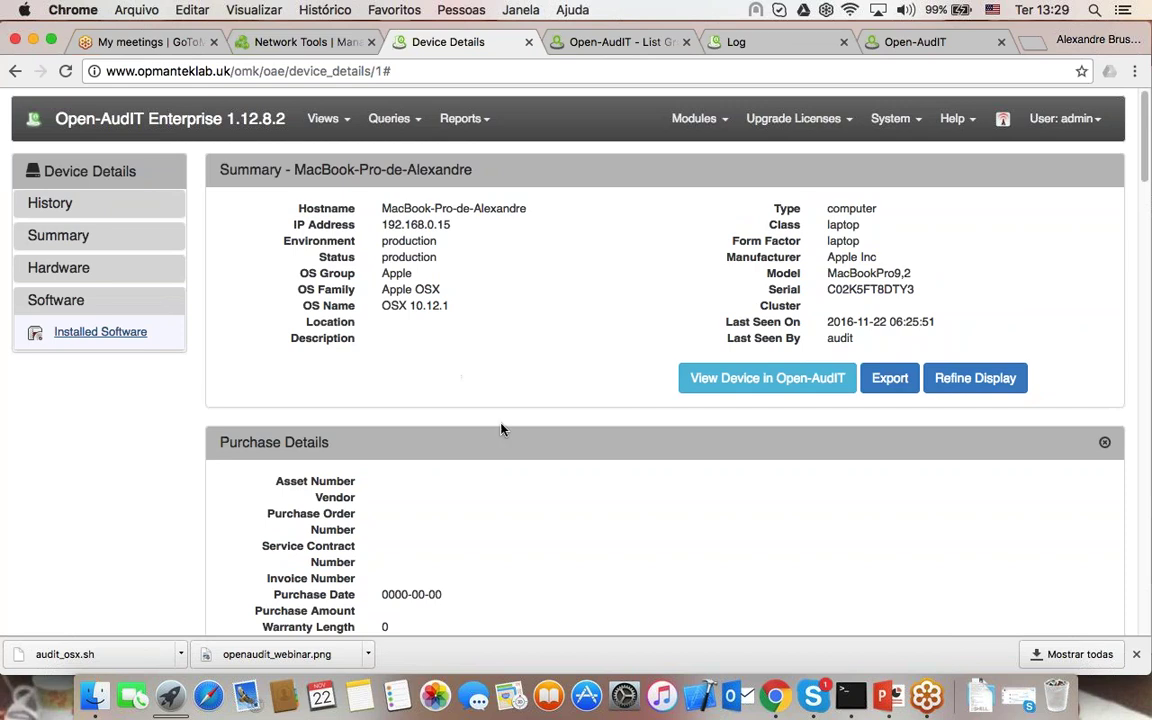
{"action": "scroll", "coordinate": [594, 458], "scroll_direction": "down", "scroll_amount": 20}
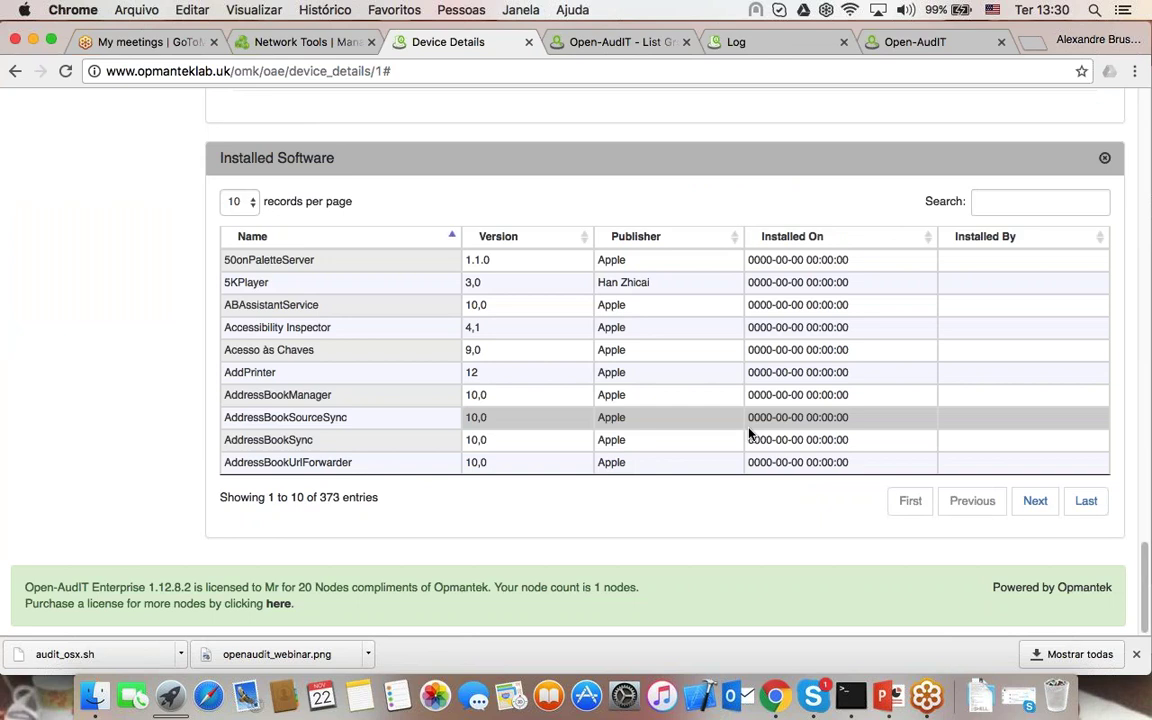
{"action": "left_click", "coordinate": [1035, 500]}
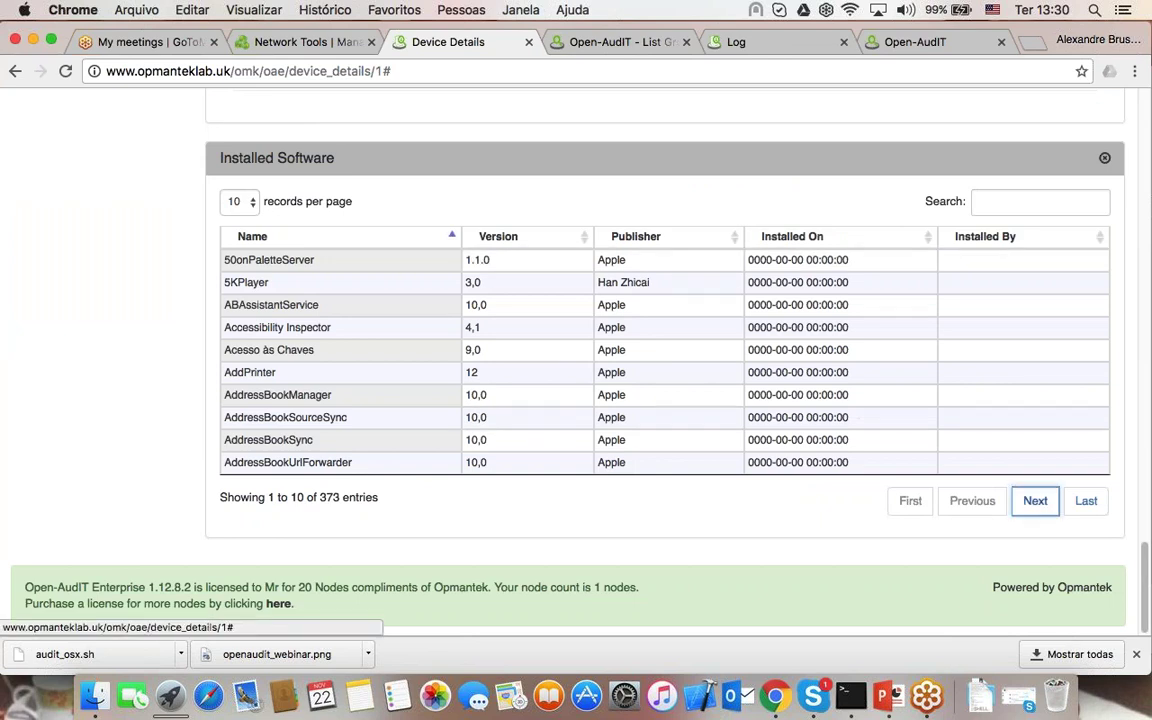
{"action": "left_click", "coordinate": [1035, 500]}
{"action": "left_click", "coordinate": [1035, 500]}
{"action": "left_click", "coordinate": [1035, 500]}
{"action": "left_click", "coordinate": [1035, 500]}
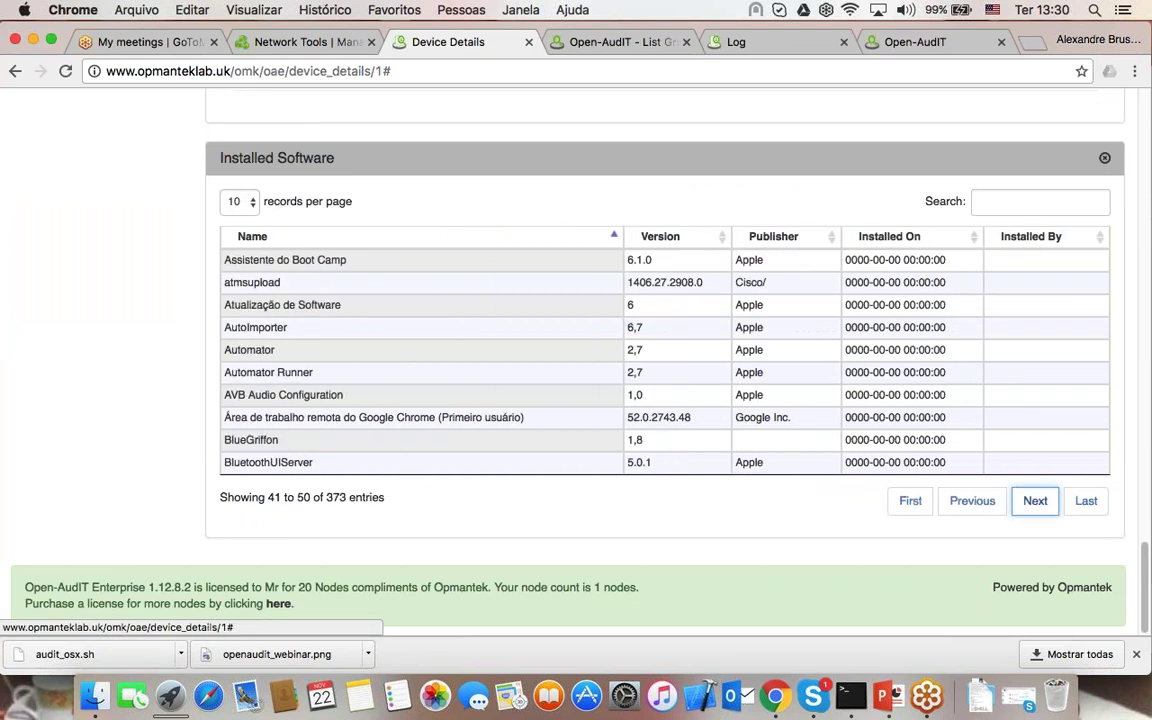
{"action": "left_click", "coordinate": [1035, 500]}
{"action": "left_click", "coordinate": [1035, 500]}
{"action": "left_click", "coordinate": [1035, 500]}
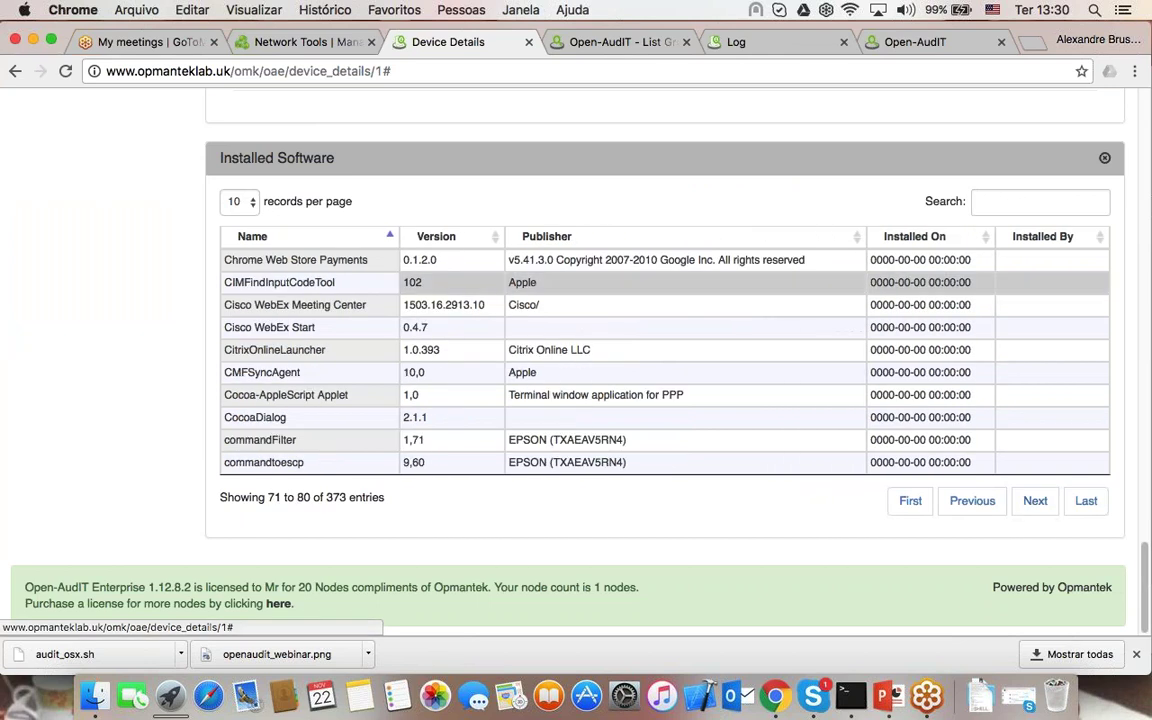
{"action": "left_click", "coordinate": [1035, 500]}
{"action": "left_click", "coordinate": [1035, 501]}
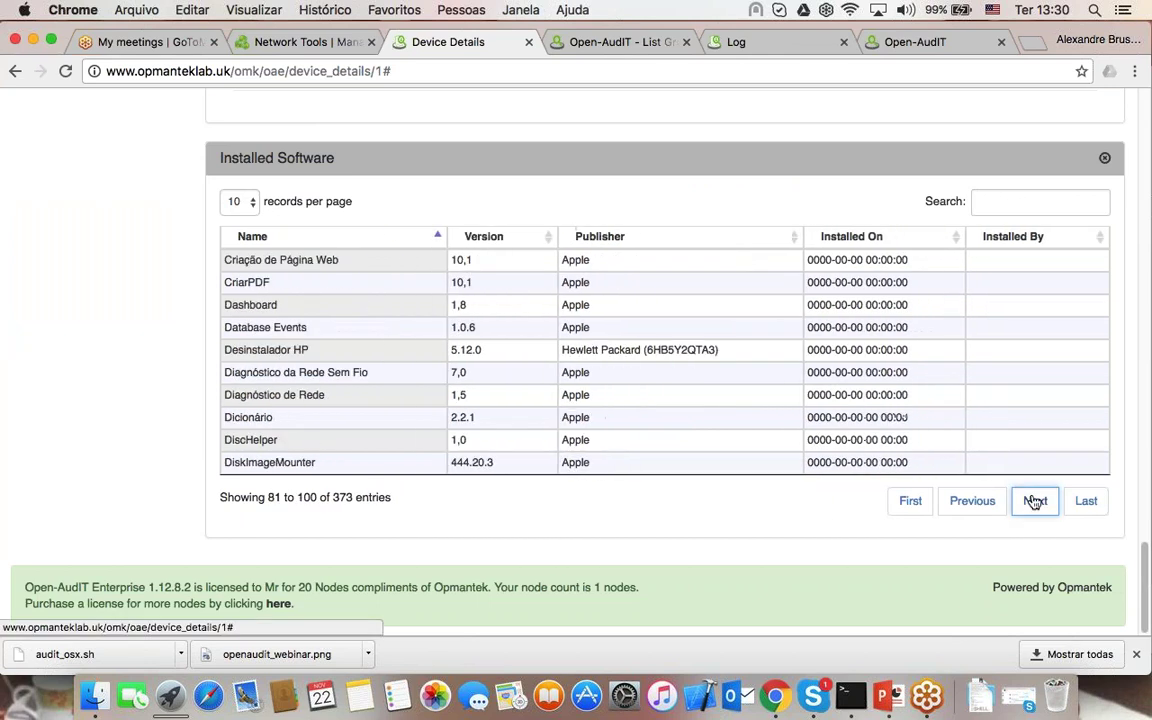
{"action": "left_click", "coordinate": [1035, 501]}
{"action": "left_click", "coordinate": [1035, 501]}
{"action": "left_click", "coordinate": [1035, 501]}
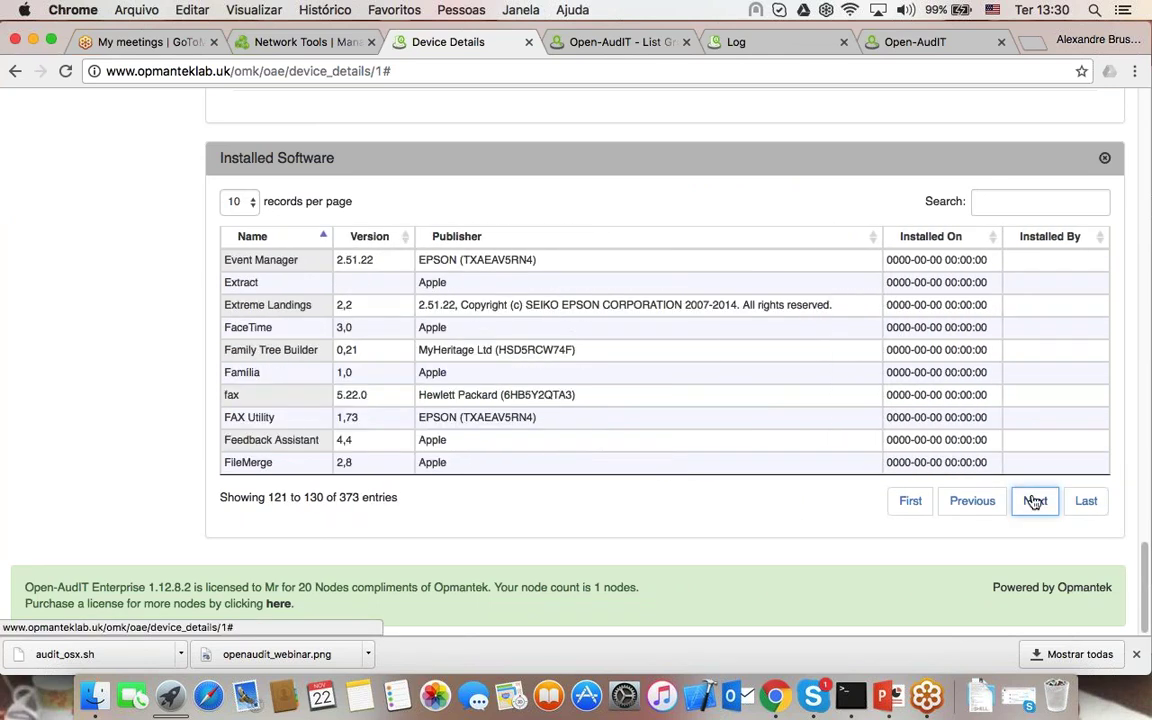
{"action": "left_click", "coordinate": [1035, 501]}
{"action": "left_click", "coordinate": [1035, 501]}
{"action": "left_click", "coordinate": [1035, 501]}
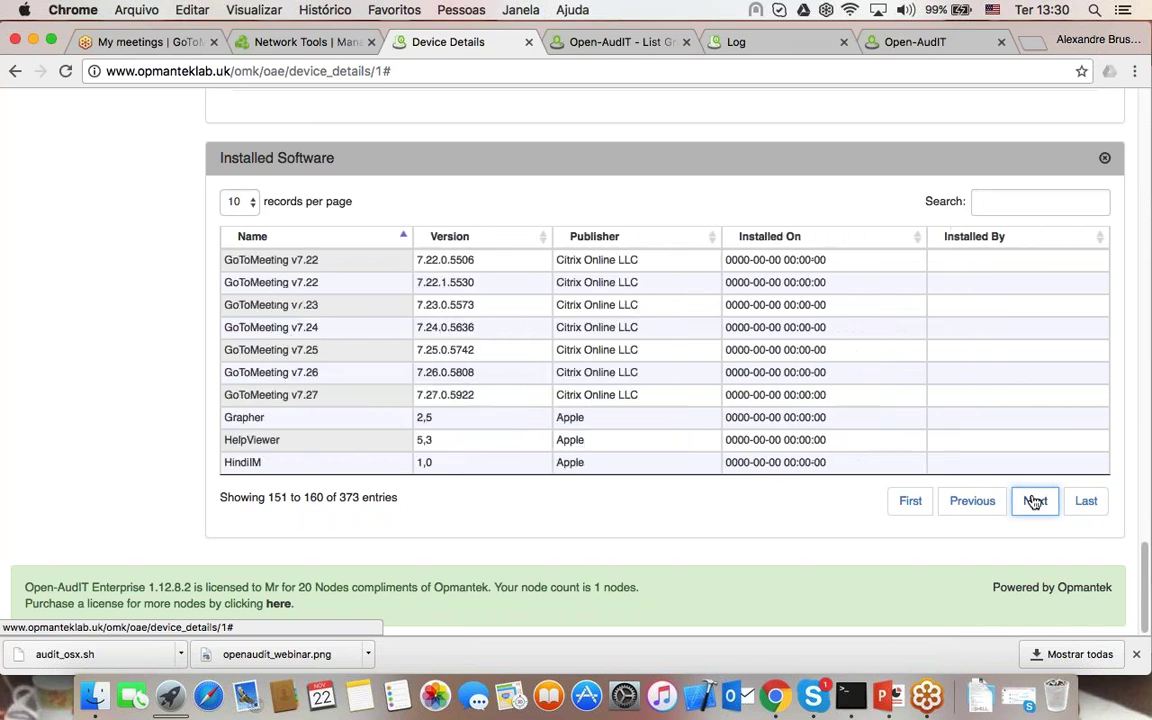
{"action": "left_click", "coordinate": [1035, 501]}
{"action": "left_click", "coordinate": [1030, 505]}
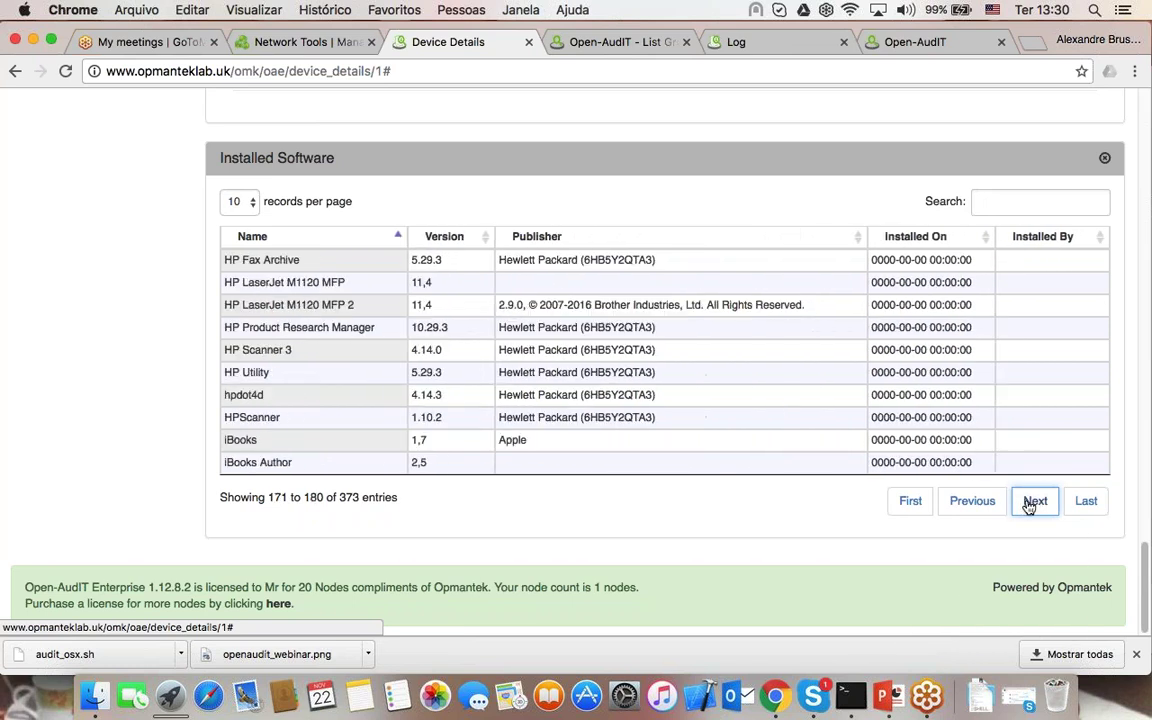
{"action": "left_click", "coordinate": [1030, 505]}
{"action": "left_click", "coordinate": [1030, 505]}
{"action": "left_click", "coordinate": [1030, 505]}
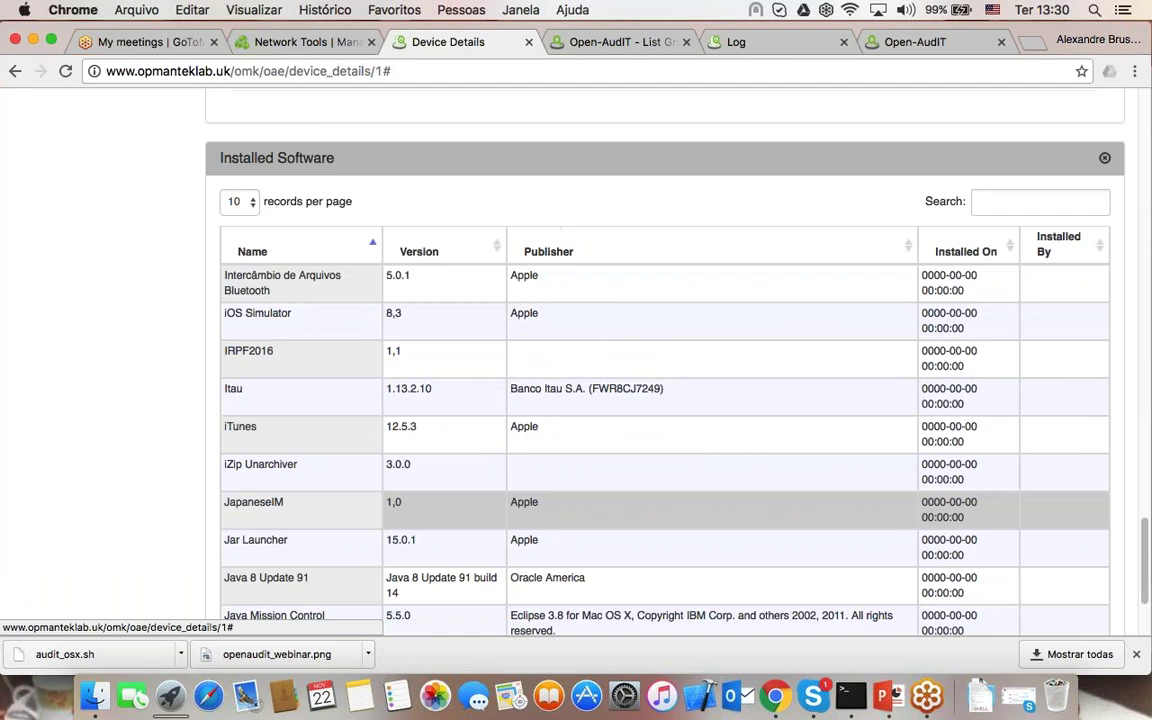
{"action": "scroll", "coordinate": [990, 400], "scroll_direction": "down", "scroll_amount": 3}
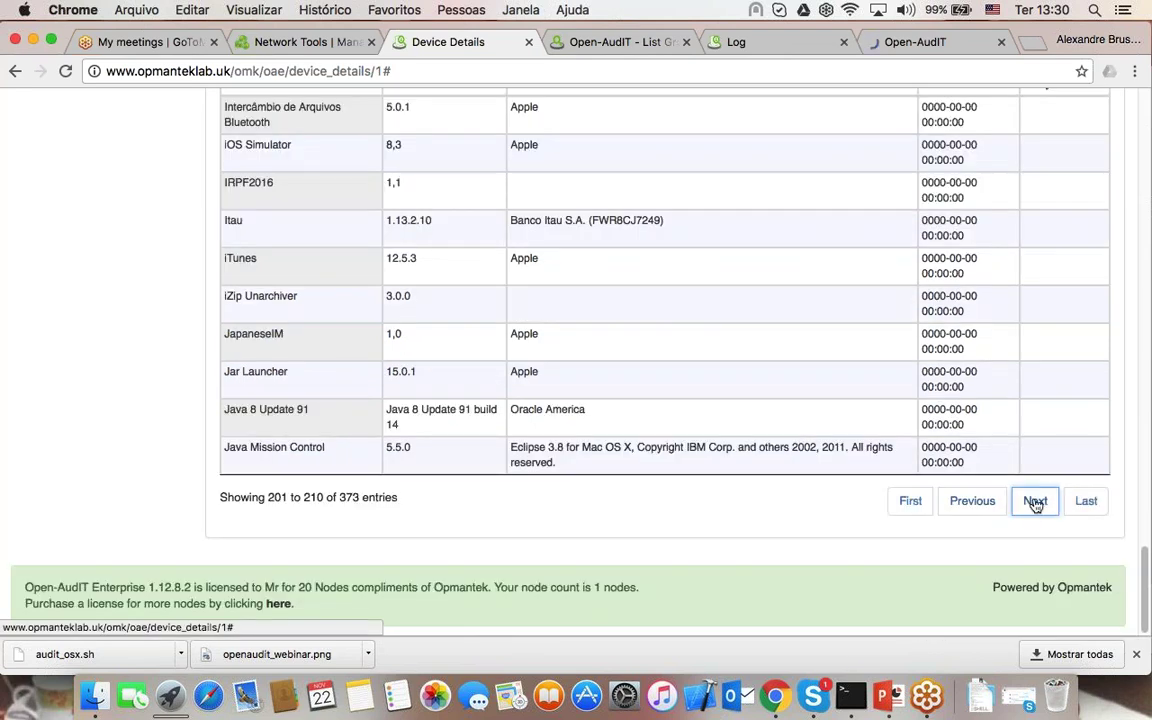
{"action": "left_click", "coordinate": [1035, 502]}
{"action": "left_click", "coordinate": [1035, 502]}
{"action": "left_click", "coordinate": [1035, 502]}
{"action": "left_click", "coordinate": [1035, 502]}
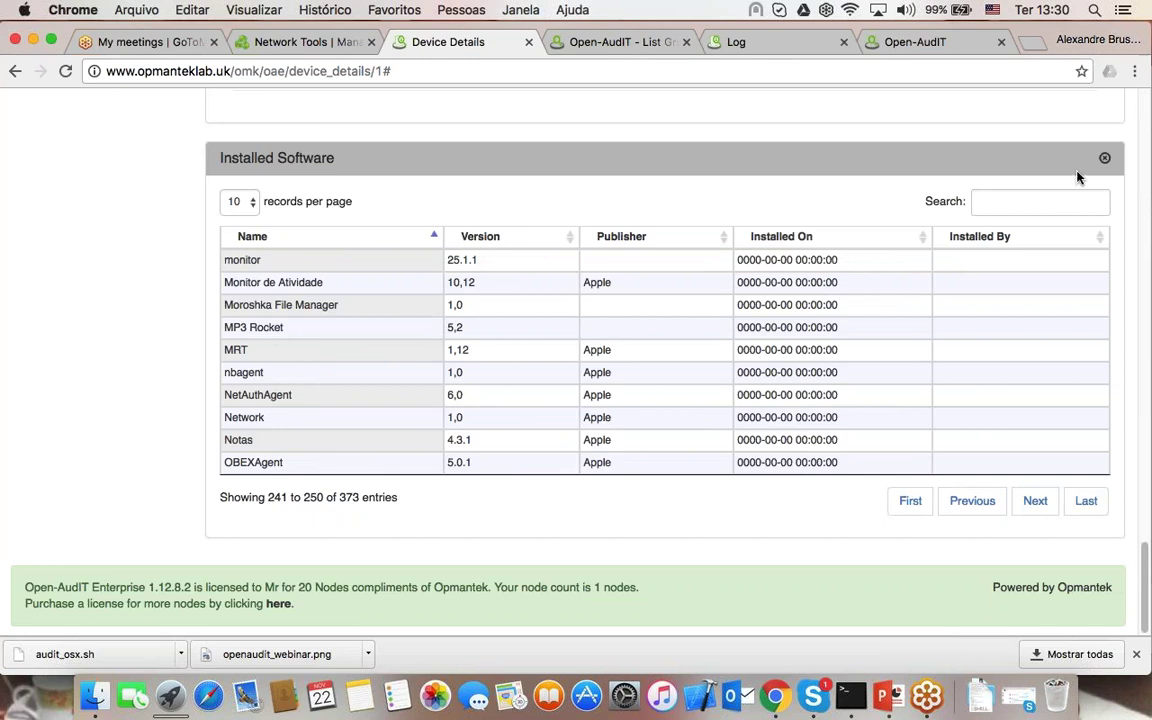
{"action": "scroll", "coordinate": [700, 296], "scroll_direction": "up", "scroll_amount": 7}
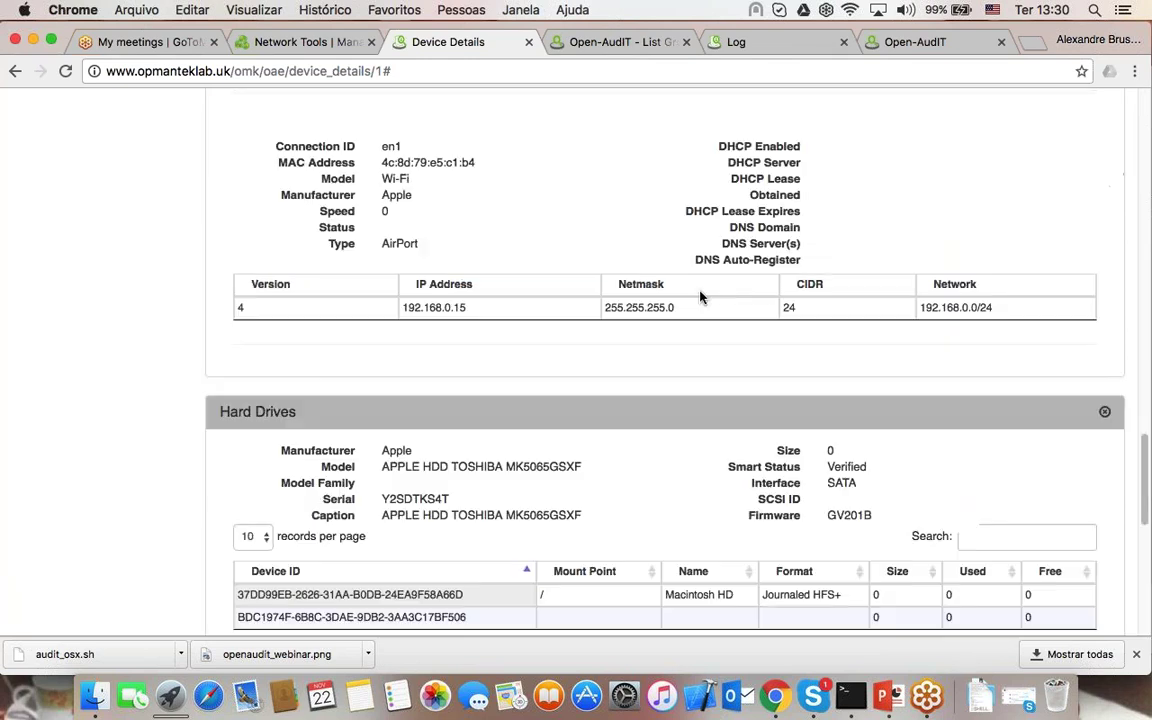
{"action": "scroll", "coordinate": [700, 296], "scroll_direction": "up", "scroll_amount": 10}
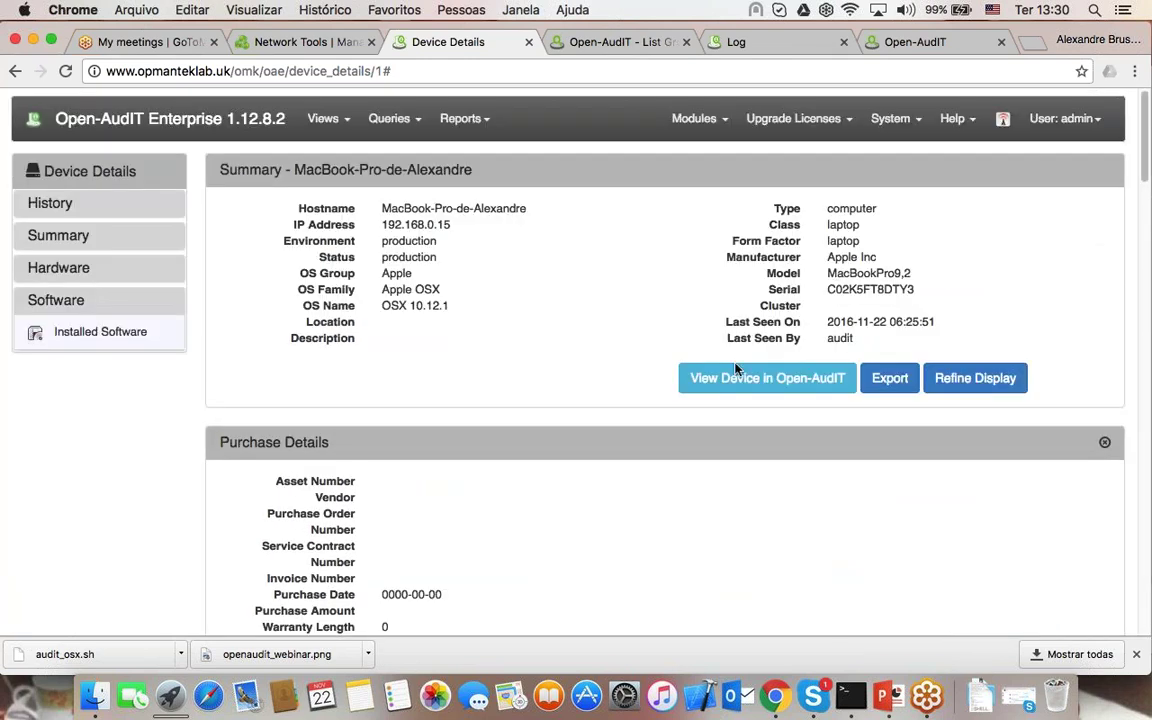
Step: Return to the dashboard and switch to the demo server's tab listing eight SNMP, SSH and Windows credentials
{"action": "left_click", "coordinate": [160, 118]}
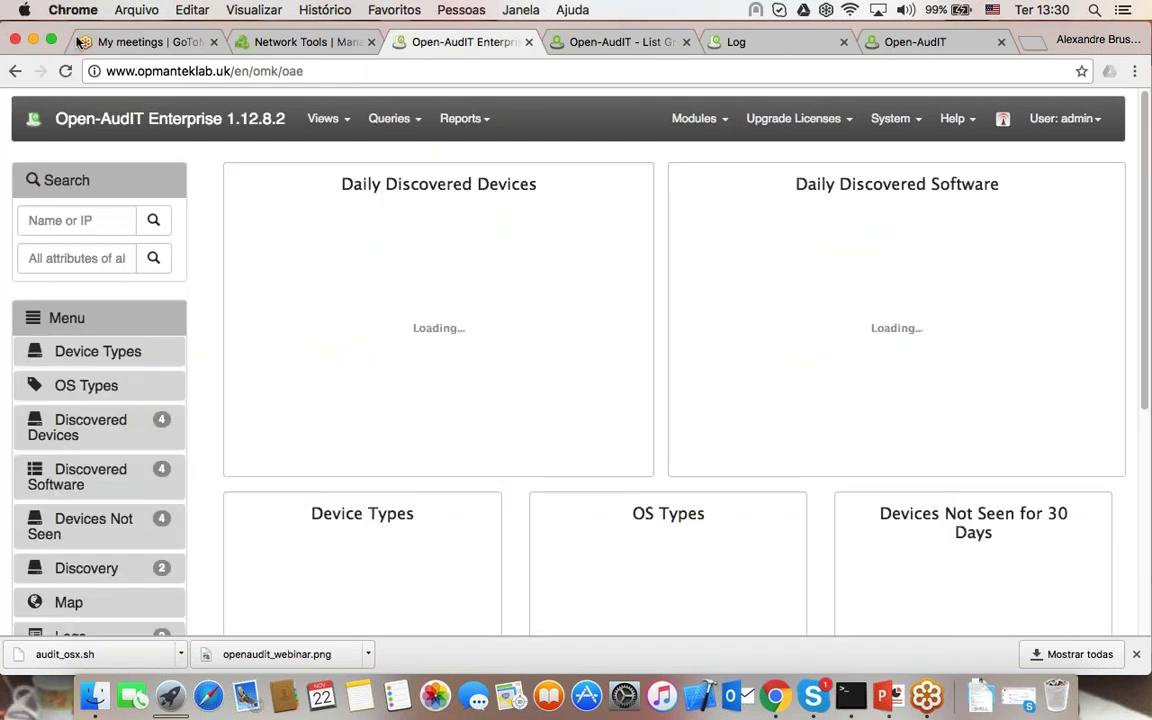
{"action": "left_click", "coordinate": [618, 43]}
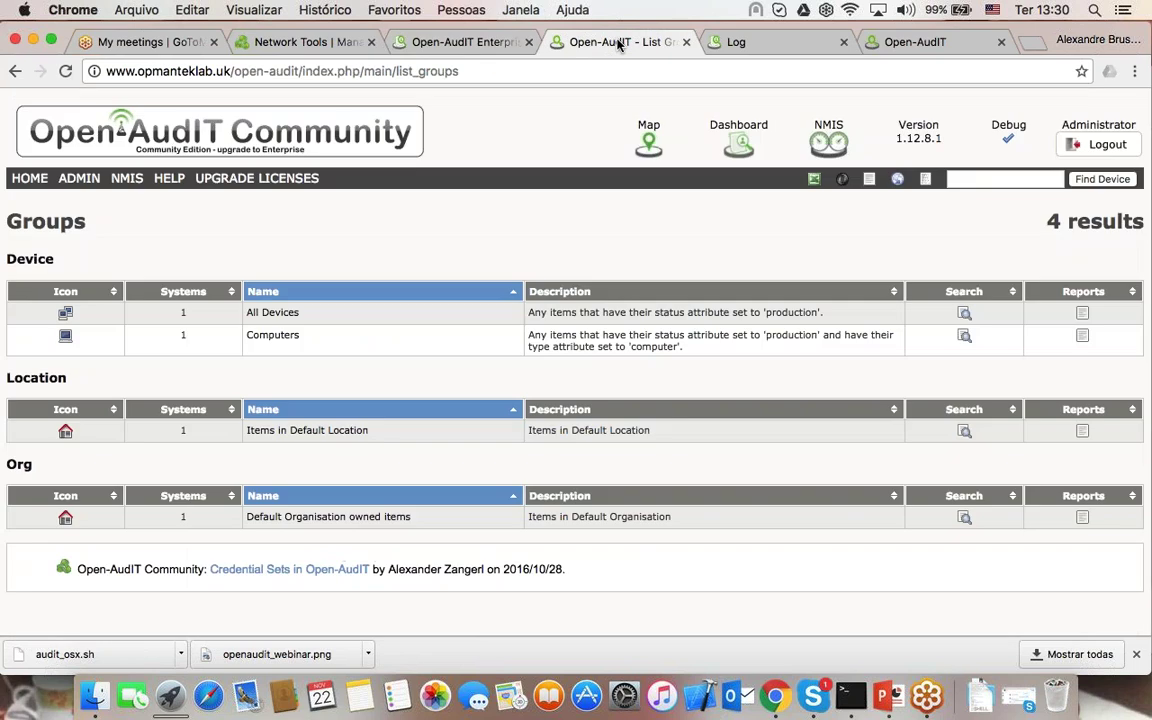
{"action": "left_click", "coordinate": [462, 42]}
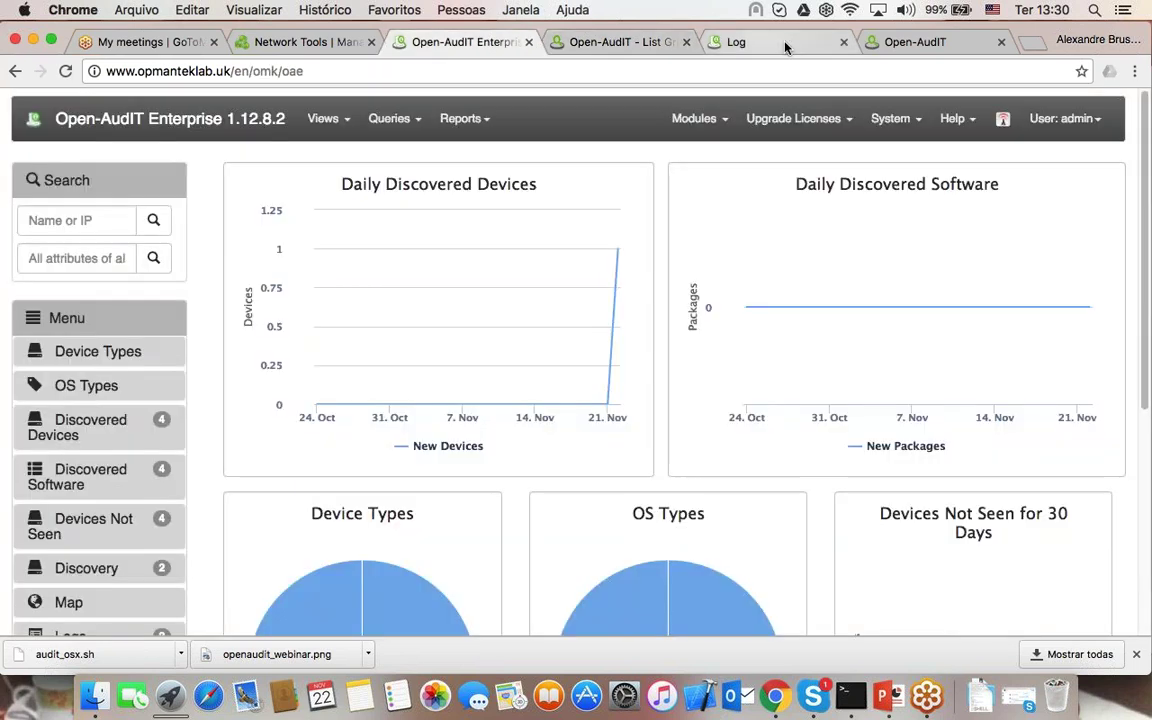
{"action": "left_click", "coordinate": [912, 44]}
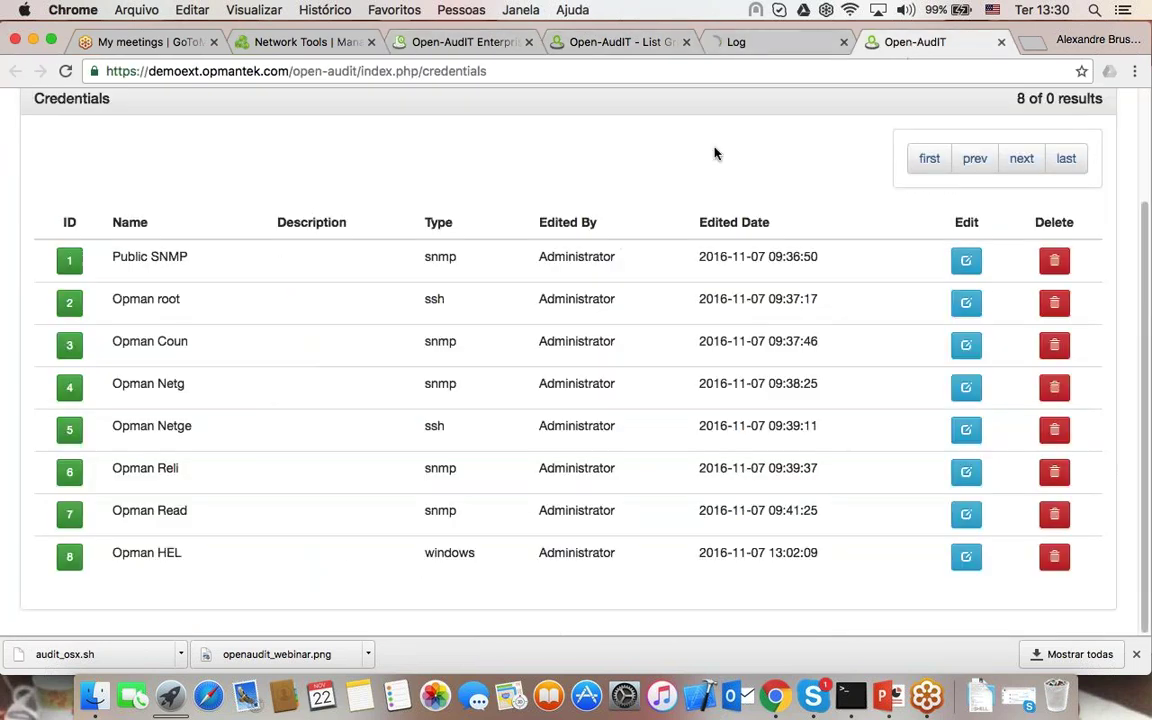
{"action": "scroll", "coordinate": [715, 154], "scroll_direction": "up", "scroll_amount": 3}
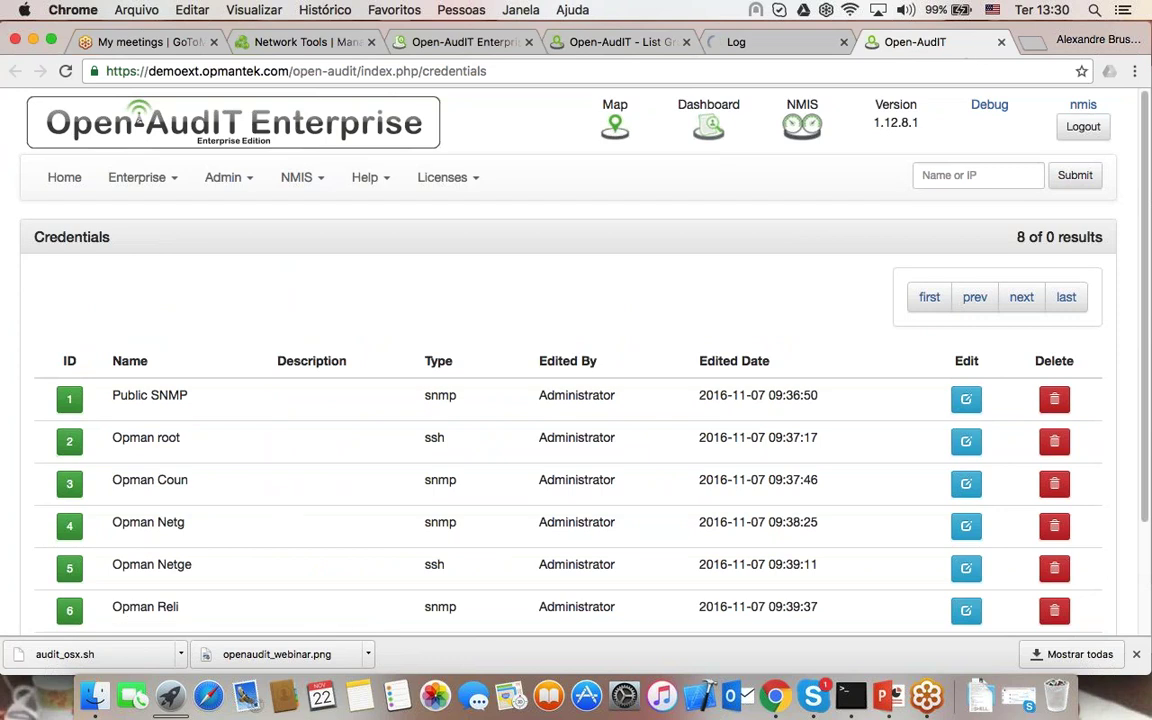
Step: Open the demo dashboard in a new tab and pick the Cisco OS Types slice, listing asgard and midgard
{"action": "left_click", "coordinate": [717, 131]}
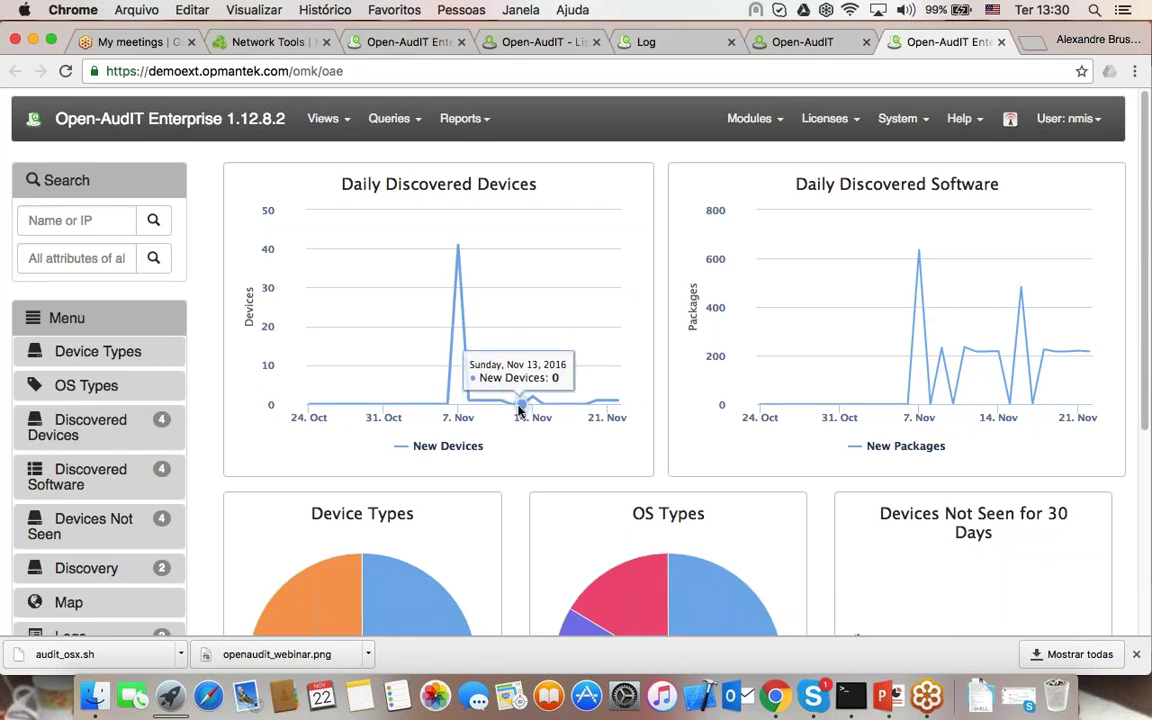
{"action": "scroll", "coordinate": [522, 405], "scroll_direction": "down", "scroll_amount": 3}
{"action": "scroll", "coordinate": [530, 403], "scroll_direction": "down", "scroll_amount": 3}
{"action": "scroll", "coordinate": [532, 404], "scroll_direction": "up", "scroll_amount": 5}
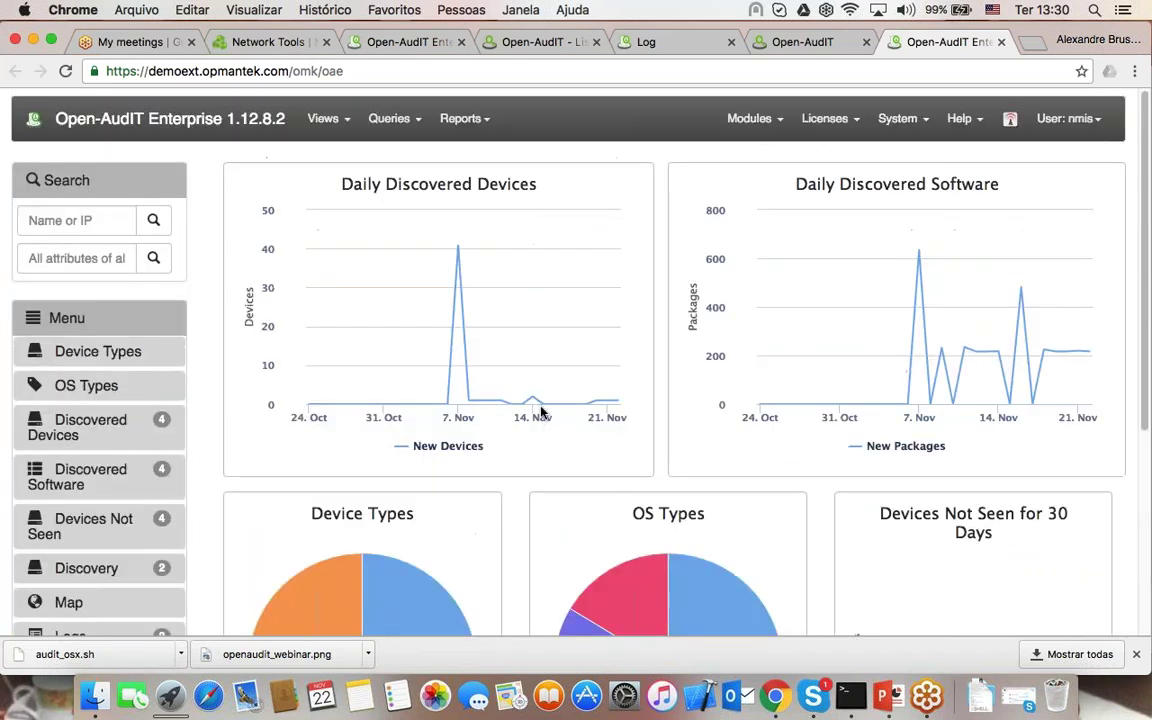
{"action": "scroll", "coordinate": [541, 411], "scroll_direction": "down", "scroll_amount": 3}
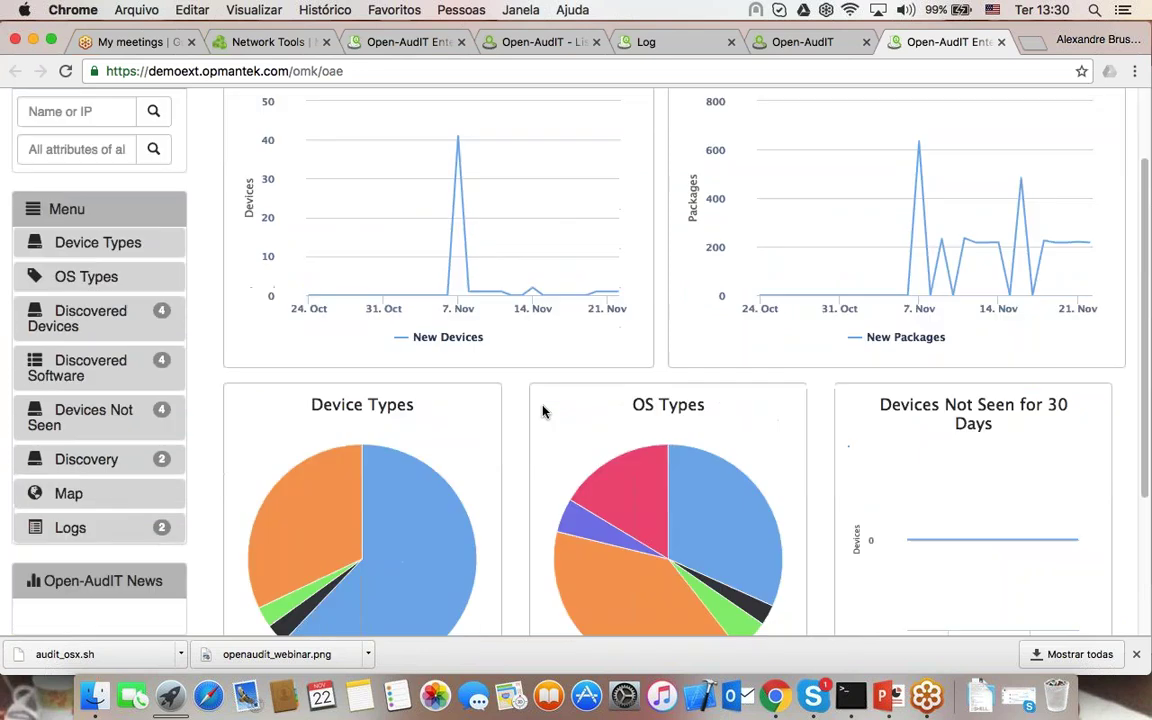
{"action": "scroll", "coordinate": [700, 515], "scroll_direction": "down", "scroll_amount": 2}
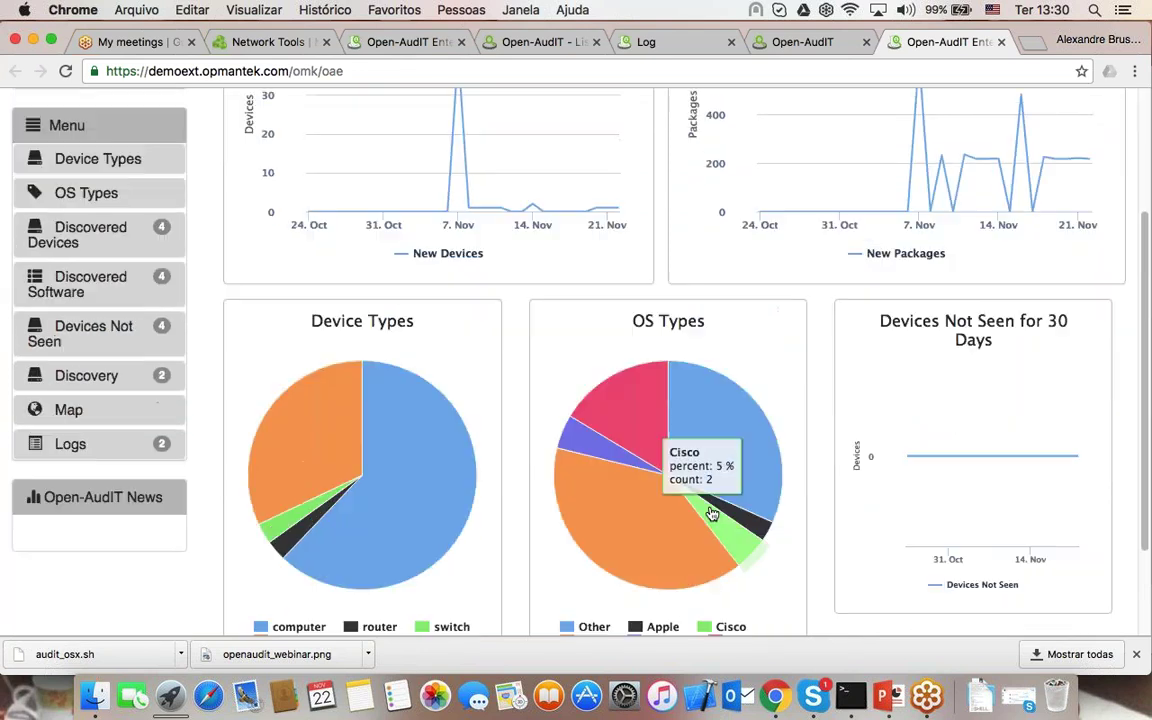
{"action": "left_click", "coordinate": [711, 513]}
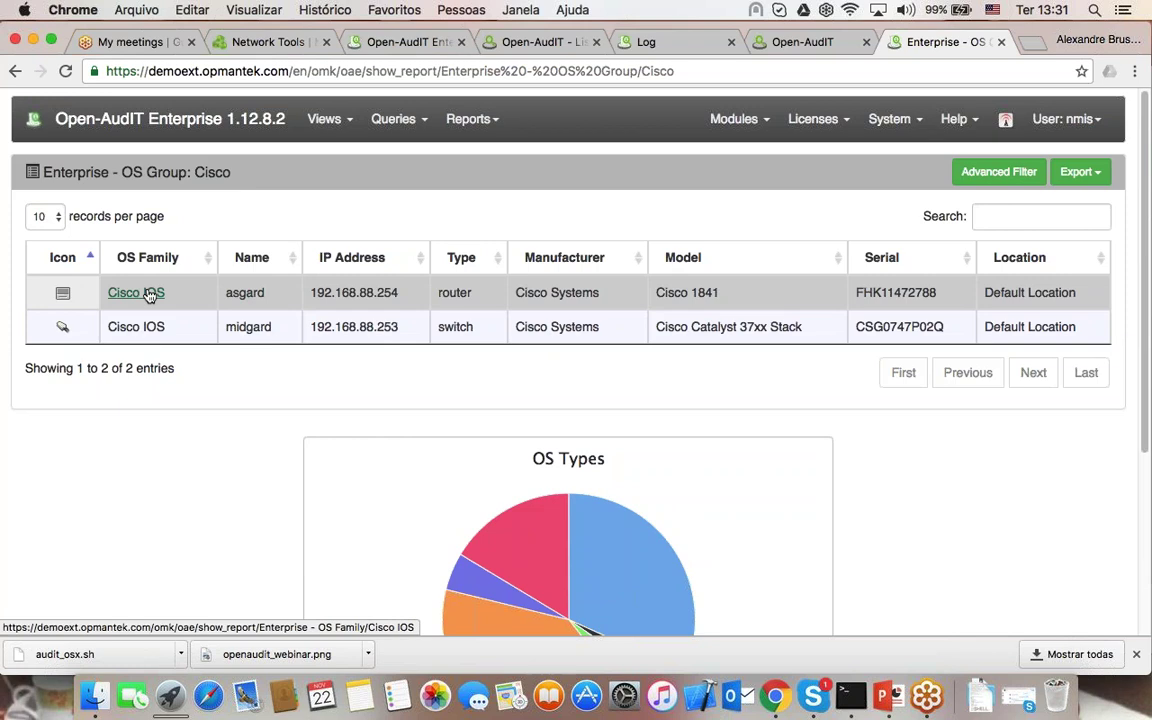
Step: Review the asgard router's description and its nine network interfaces, then return to the dashboard
{"action": "left_click", "coordinate": [257, 298]}
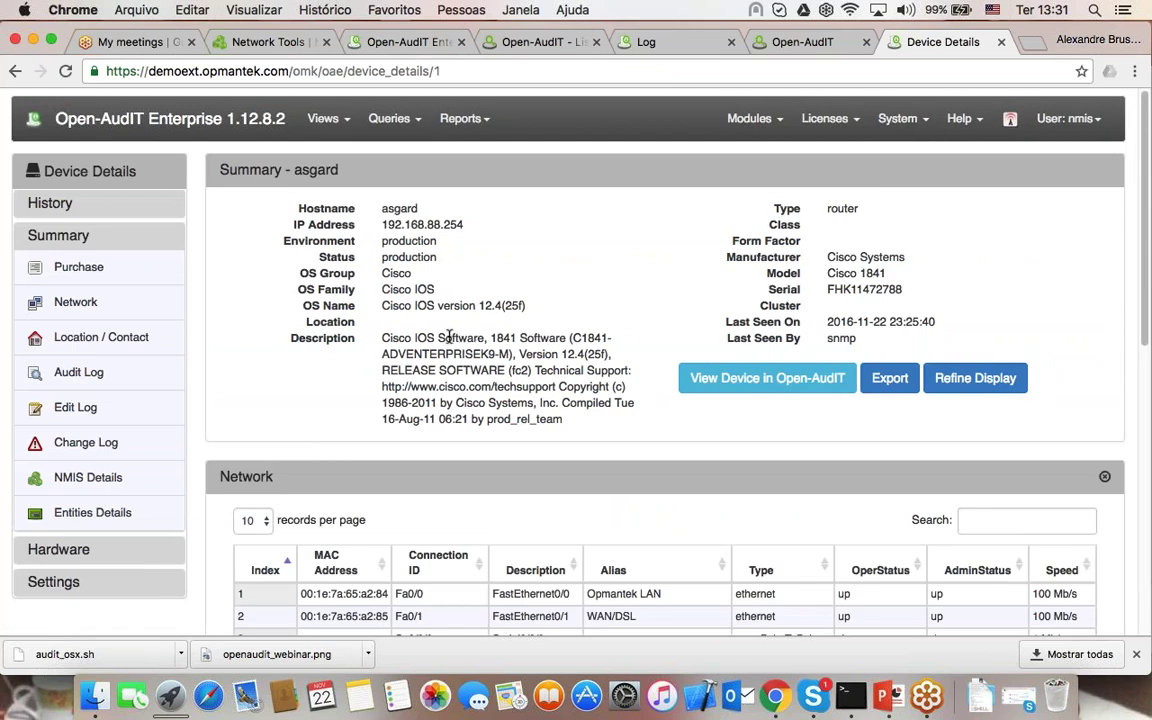
{"action": "left_click_drag", "start_coordinate": [449, 337], "coordinate": [645, 413]}
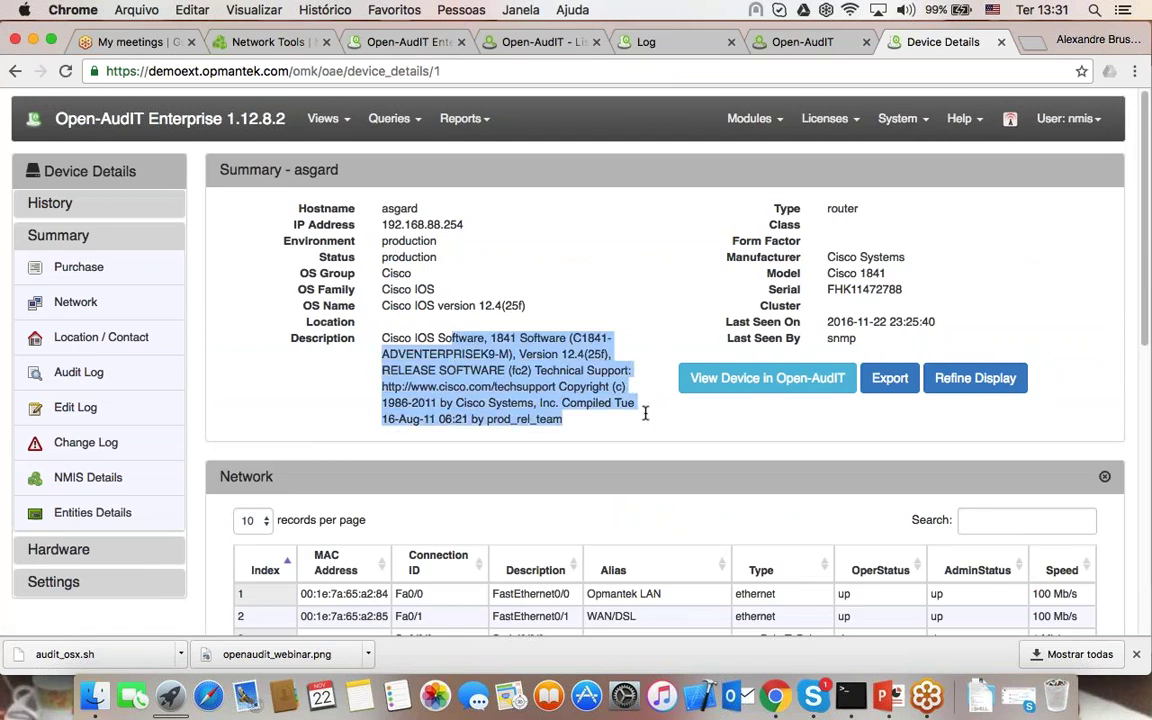
{"action": "scroll", "coordinate": [660, 330], "scroll_direction": "down", "scroll_amount": 5}
{"action": "scroll", "coordinate": [600, 350], "scroll_direction": "down", "scroll_amount": 5}
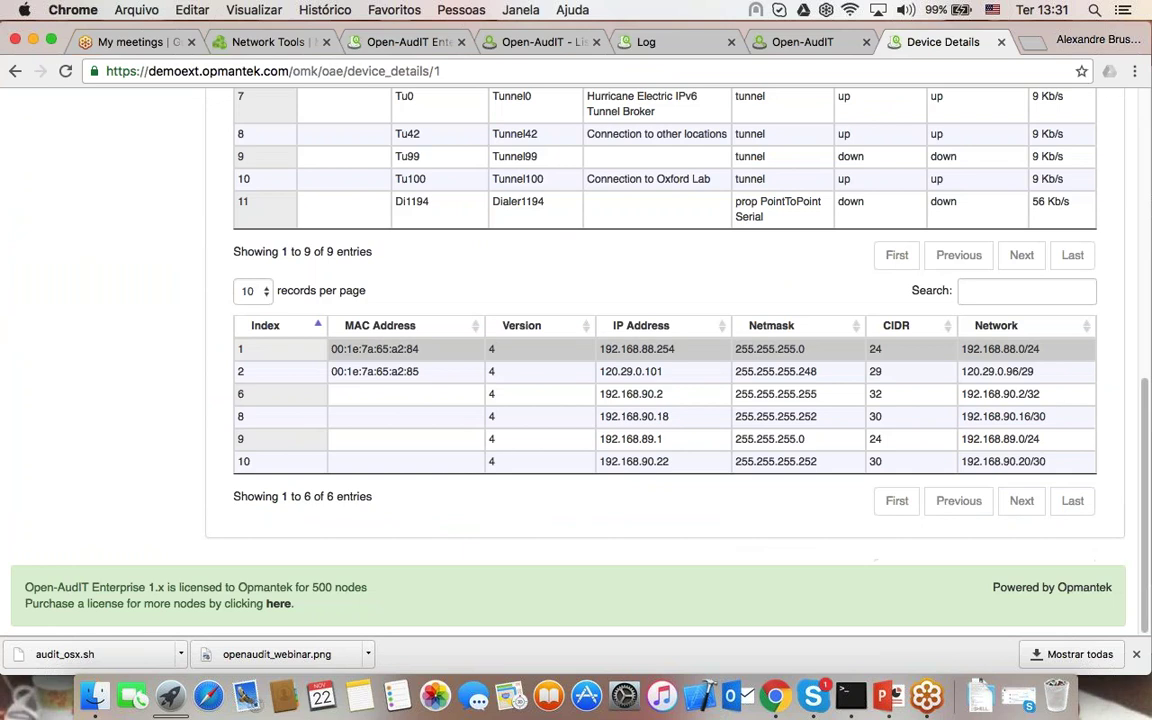
{"action": "scroll", "coordinate": [474, 152], "scroll_direction": "up", "scroll_amount": 2}
{"action": "scroll", "coordinate": [474, 152], "scroll_direction": "up", "scroll_amount": 5}
{"action": "scroll", "coordinate": [476, 290], "scroll_direction": "down", "scroll_amount": 1}
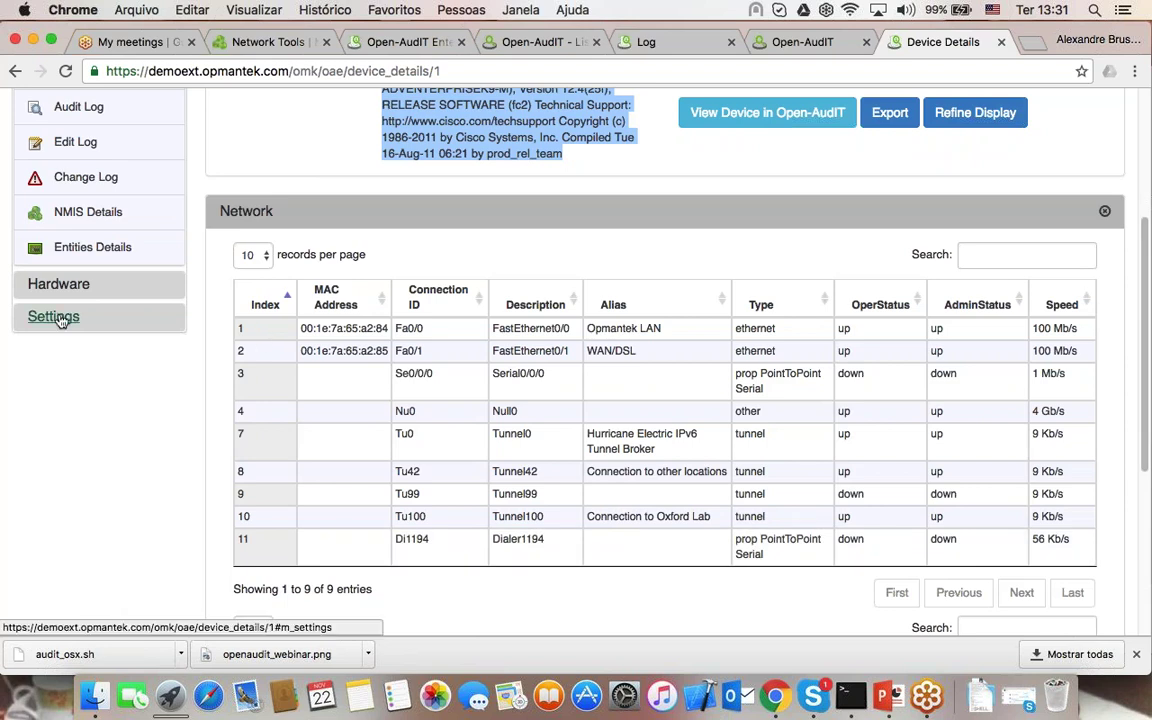
{"action": "scroll", "coordinate": [60, 320], "scroll_direction": "up", "scroll_amount": 3}
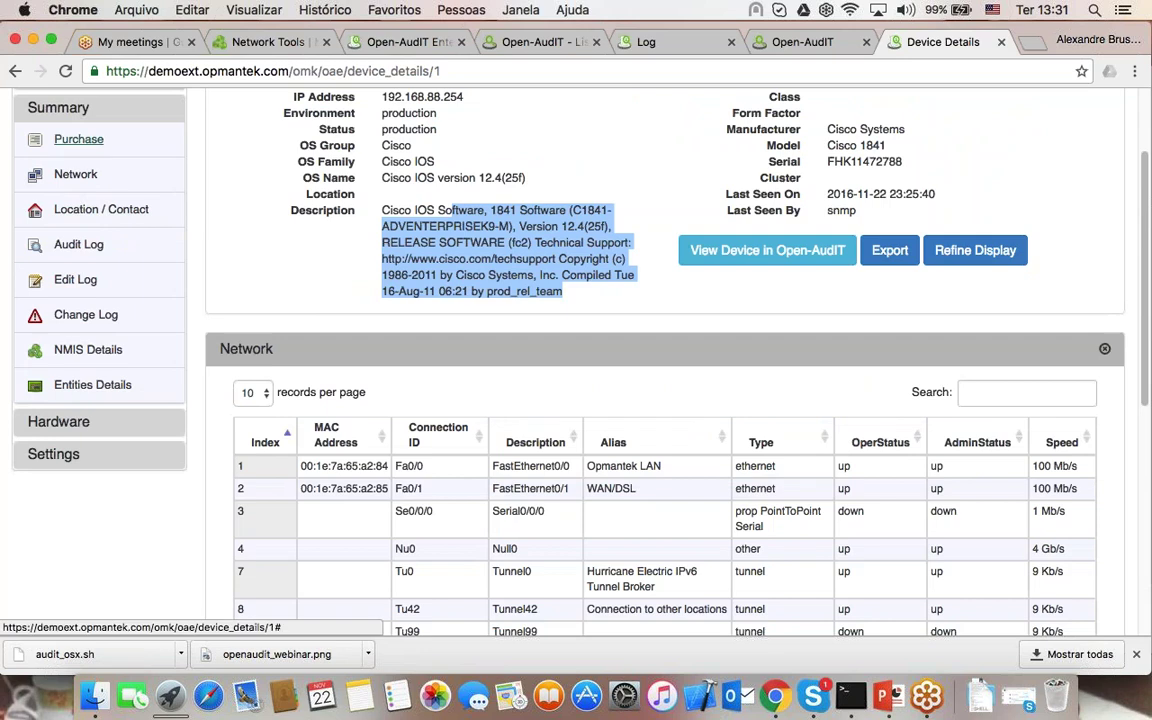
{"action": "scroll", "coordinate": [640, 358], "scroll_direction": "up", "scroll_amount": 3}
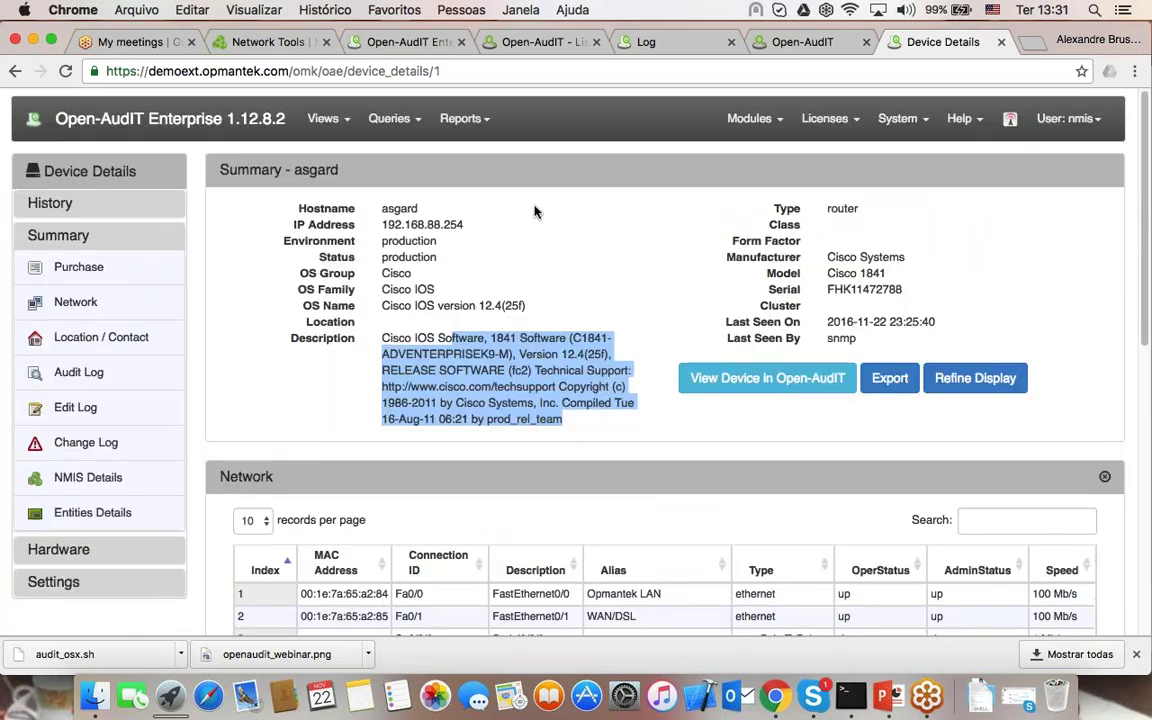
{"action": "left_click", "coordinate": [183, 118]}
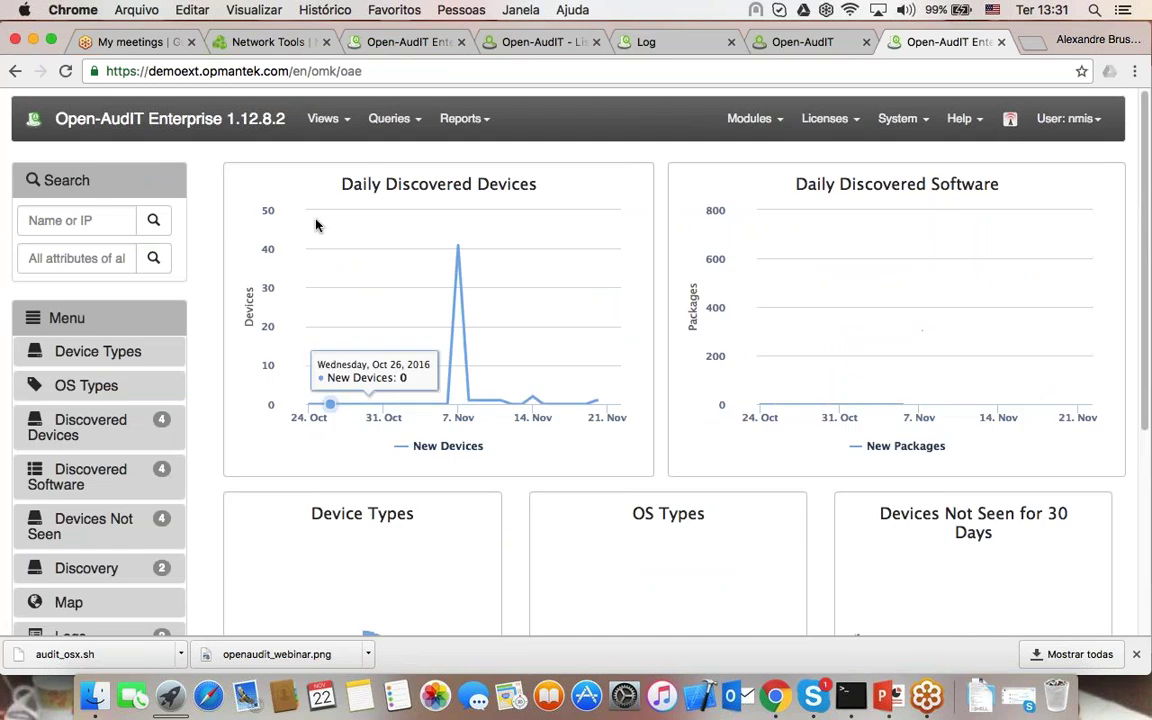
Step: Browse the Device Type: computer report's 32 virtual machines, then go back to the dashboard
{"action": "left_click", "coordinate": [97, 351]}
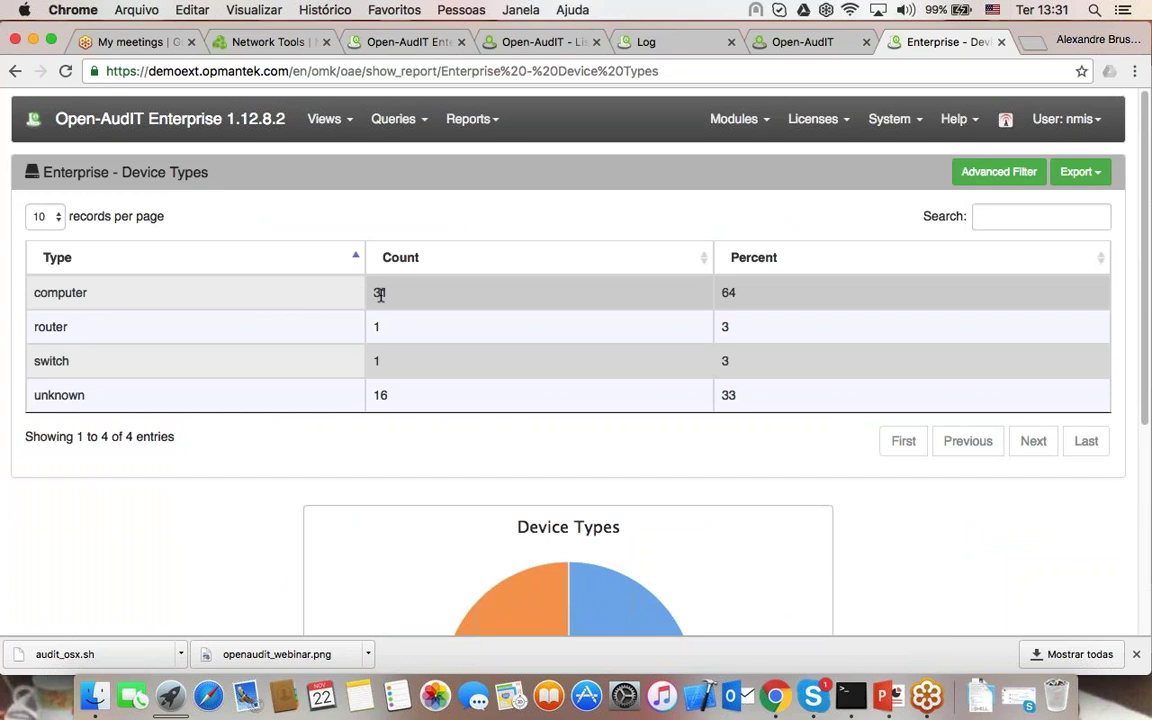
{"action": "left_click", "coordinate": [57, 294]}
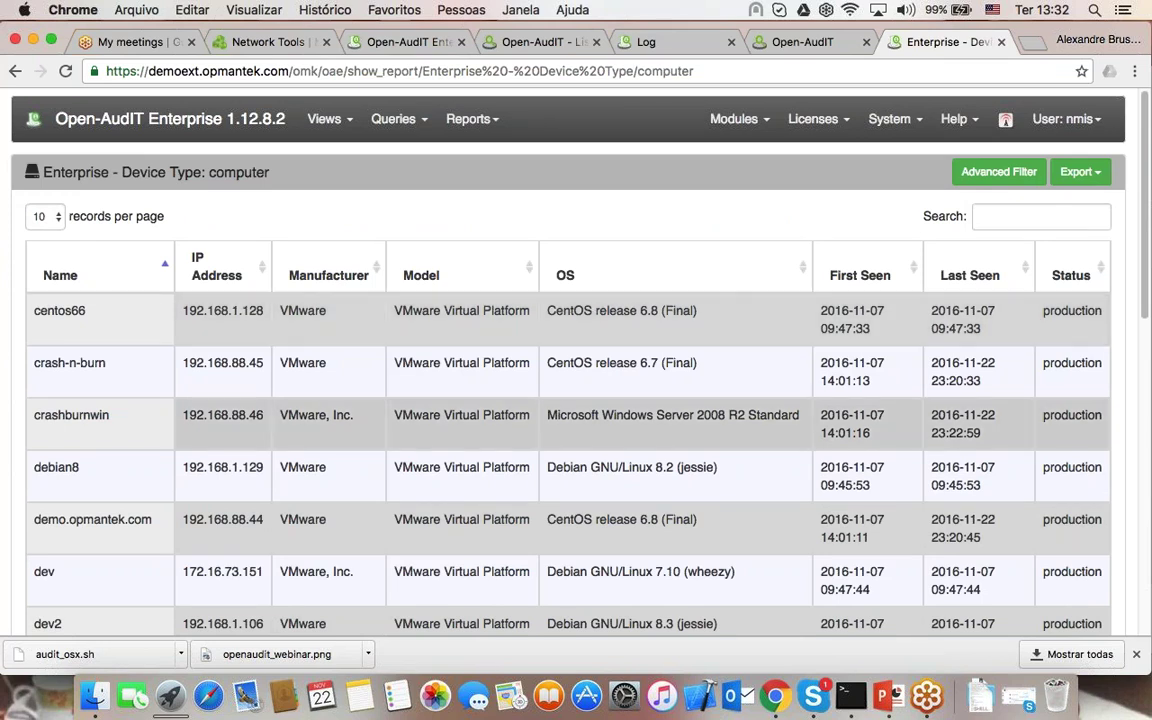
{"action": "scroll", "coordinate": [688, 535], "scroll_direction": "down", "scroll_amount": 5}
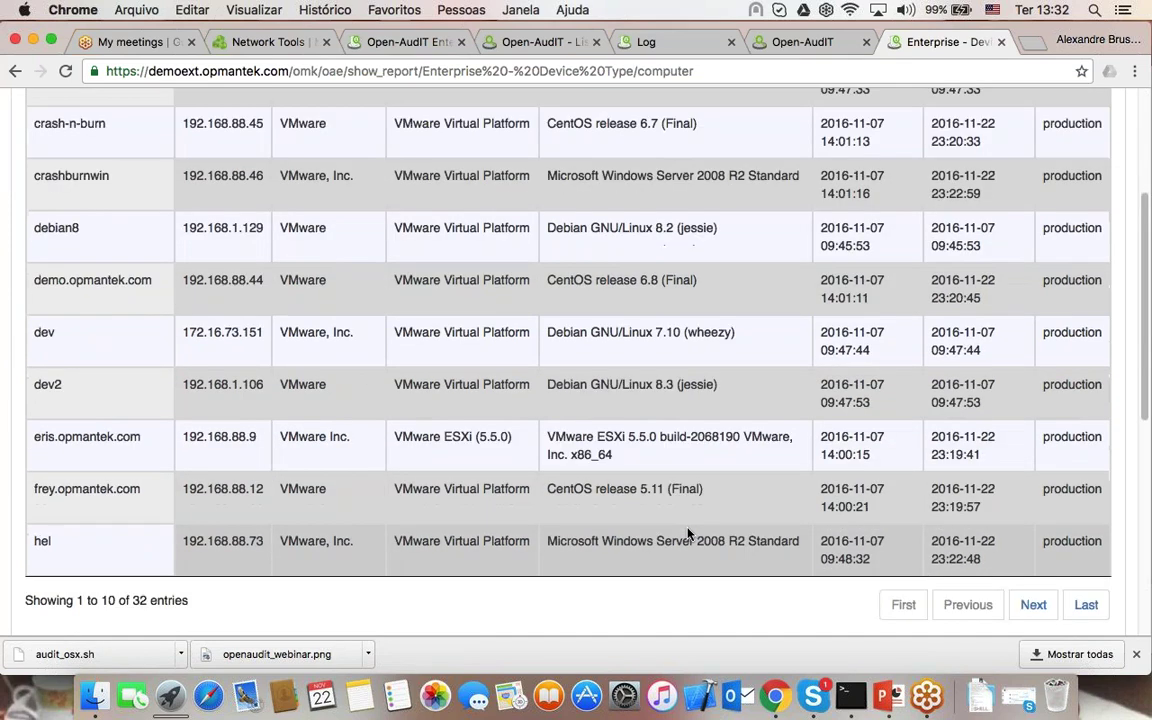
{"action": "left_click_drag", "start_coordinate": [571, 541], "coordinate": [797, 545]}
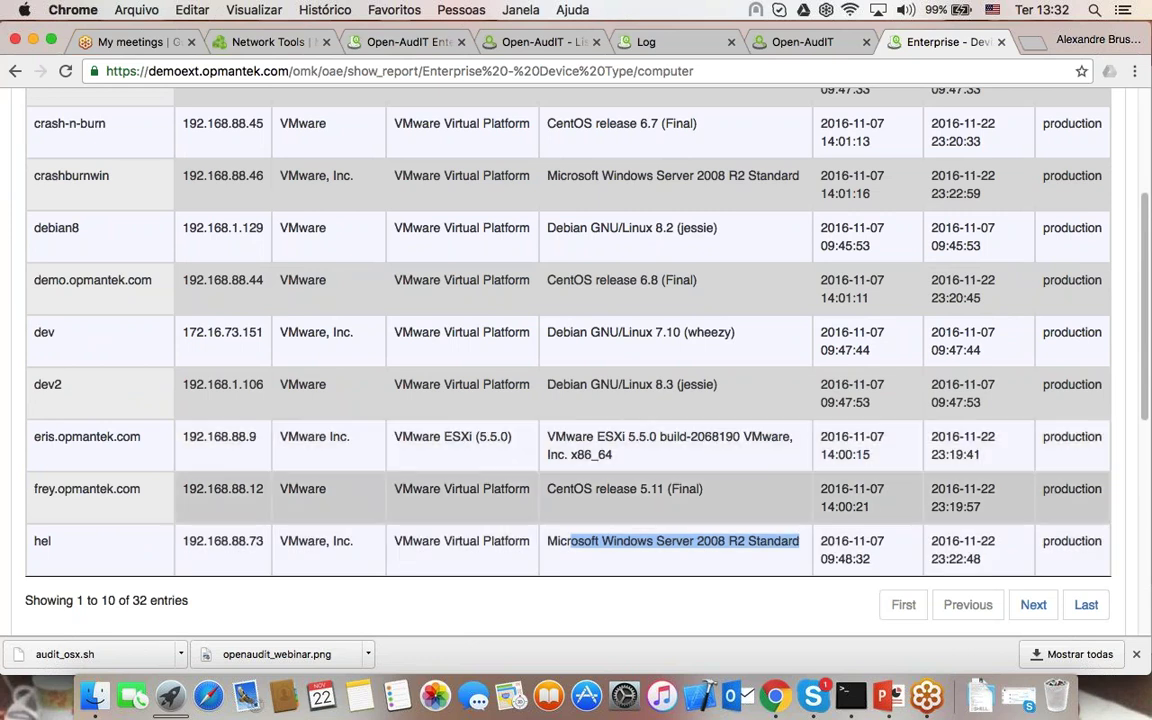
{"action": "scroll", "coordinate": [278, 483], "scroll_direction": "up", "scroll_amount": 5}
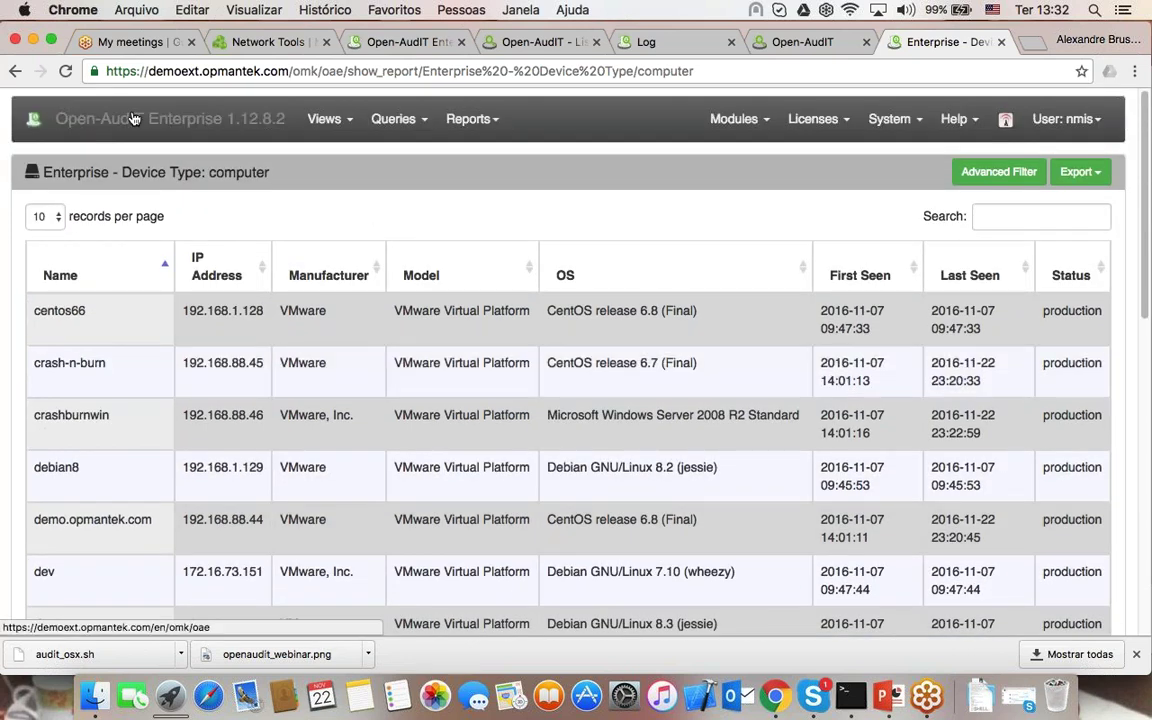
{"action": "left_click", "coordinate": [125, 112]}
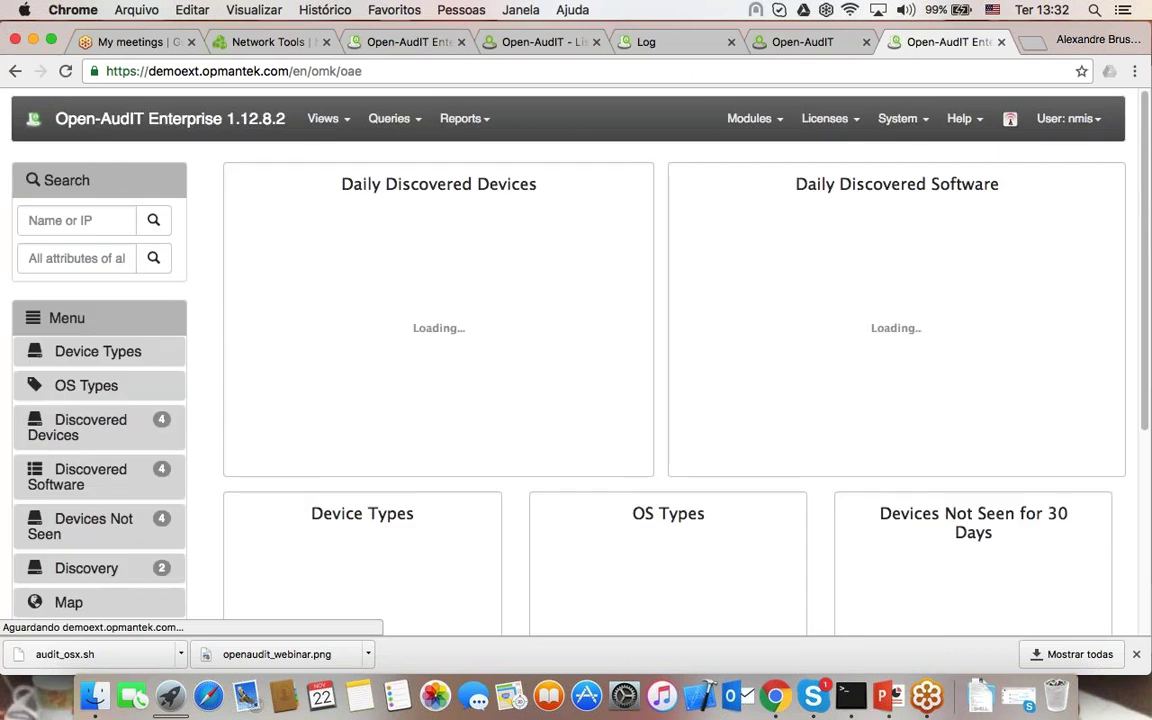
{"action": "left_click", "coordinate": [325, 120]}
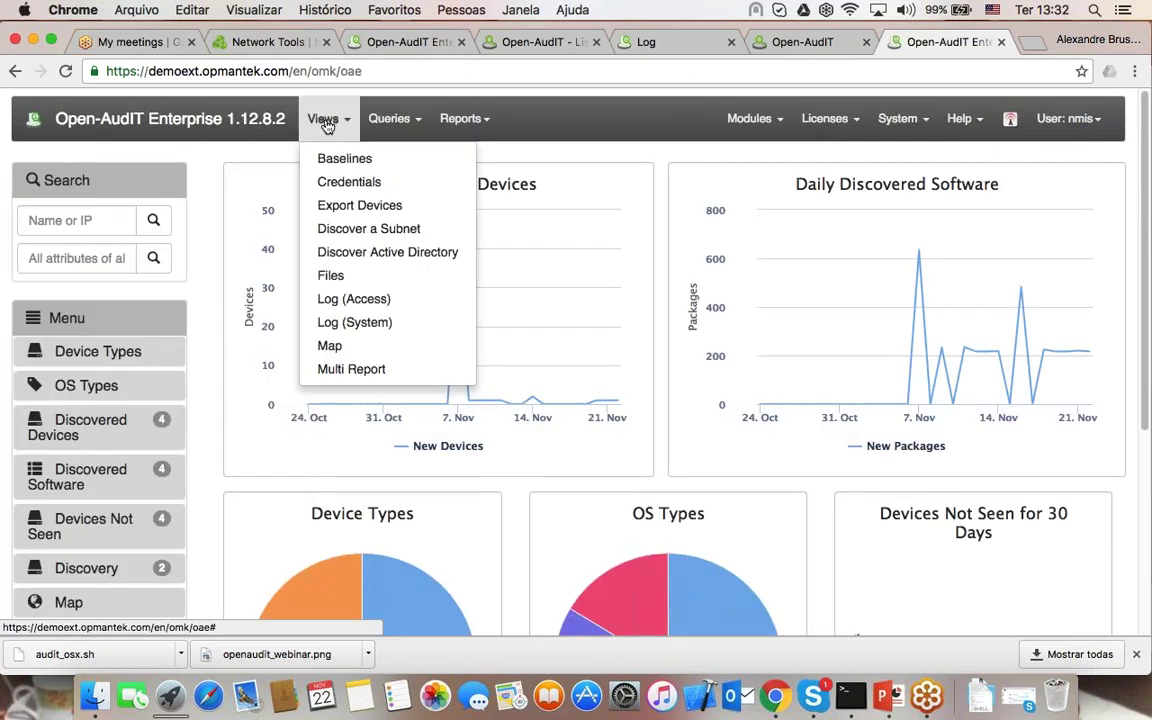
Step: Check device counts at the Australia, Opmantek Europe and Opmantek USA map markers, then follow a computer link
{"action": "left_click", "coordinate": [383, 345]}
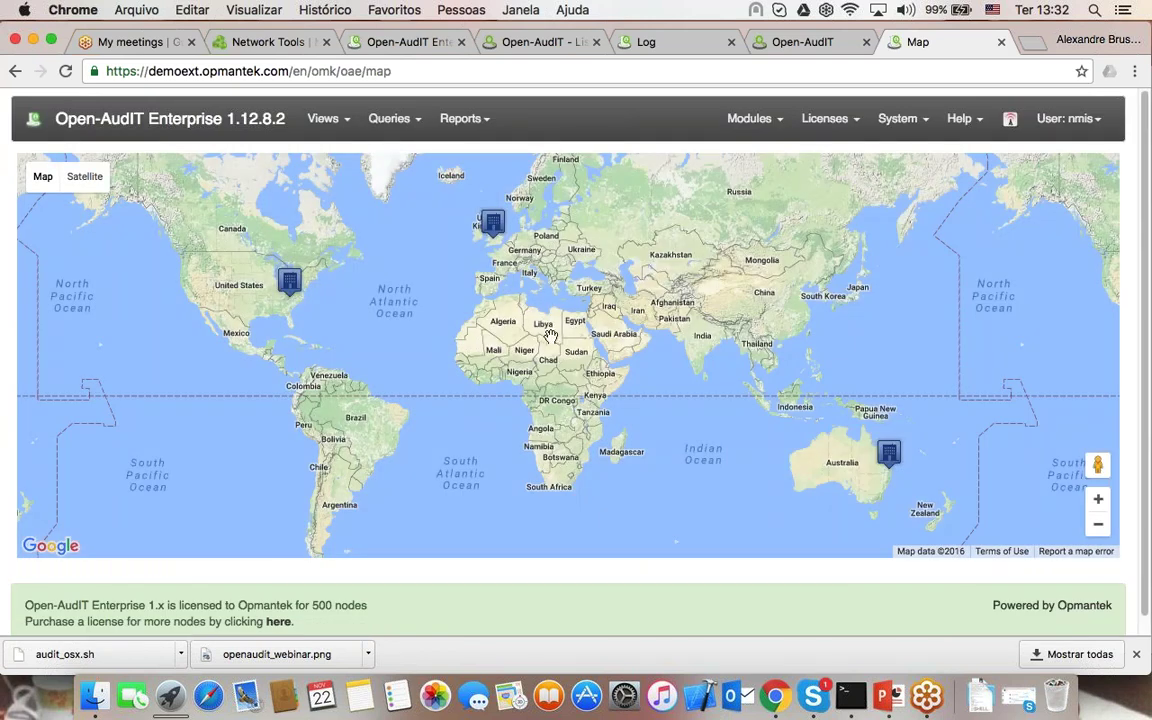
{"action": "left_click", "coordinate": [891, 454]}
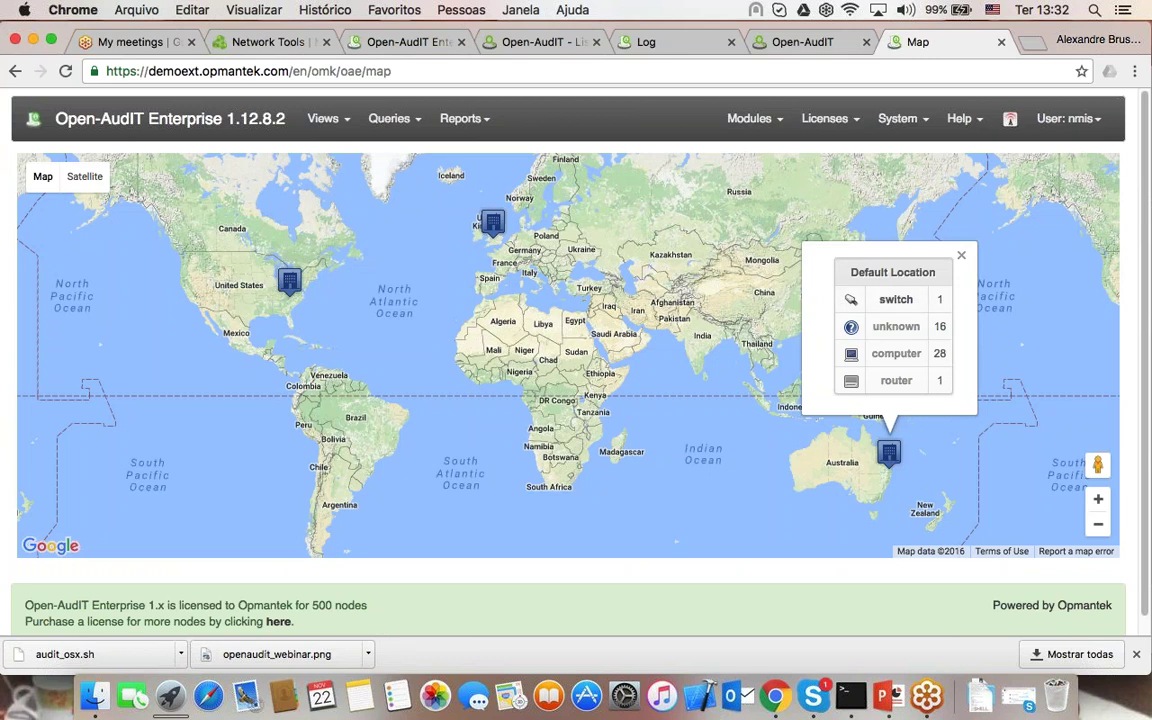
{"action": "left_click", "coordinate": [491, 223]}
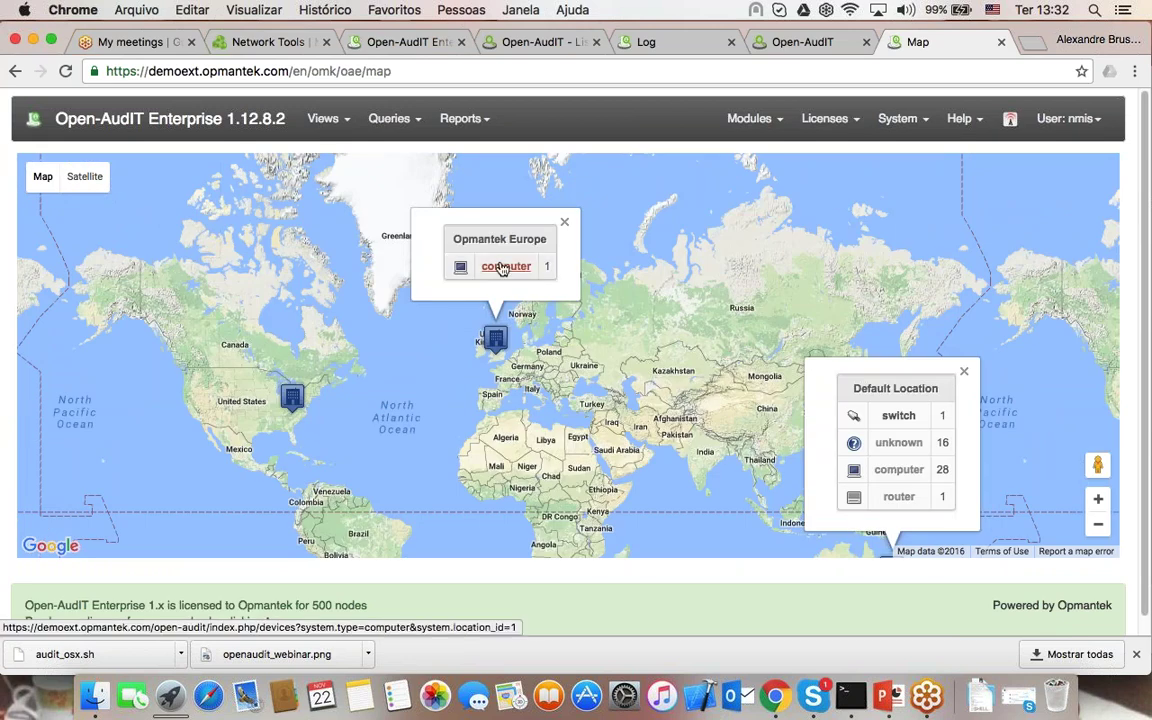
{"action": "left_click", "coordinate": [292, 396]}
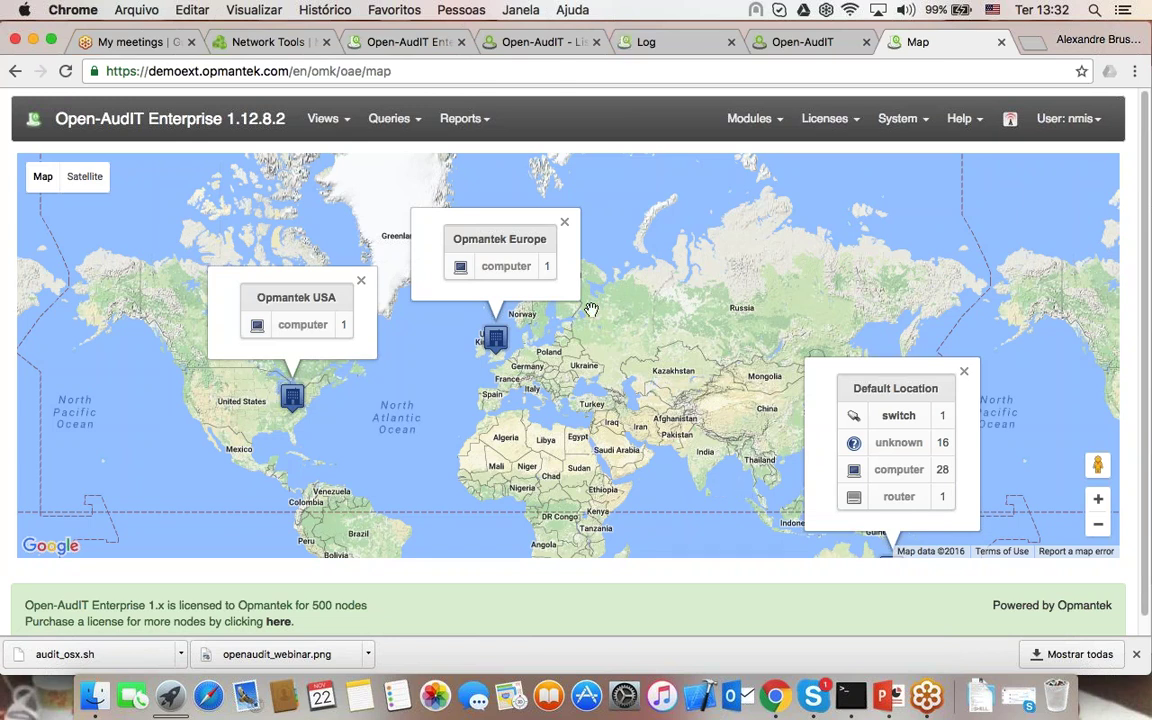
{"action": "left_click", "coordinate": [506, 266]}
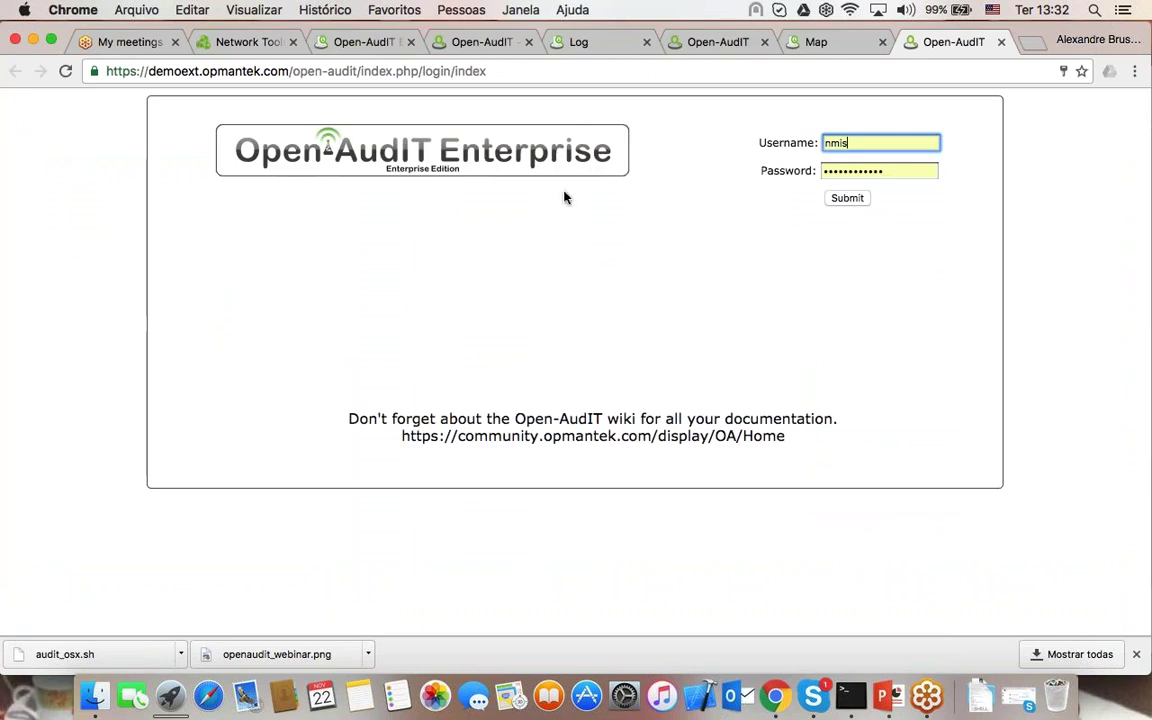
Step: Sign in and list Opmantek Europe's single computer, the MacBook at 192.168.0.15
{"action": "left_click", "coordinate": [859, 200]}
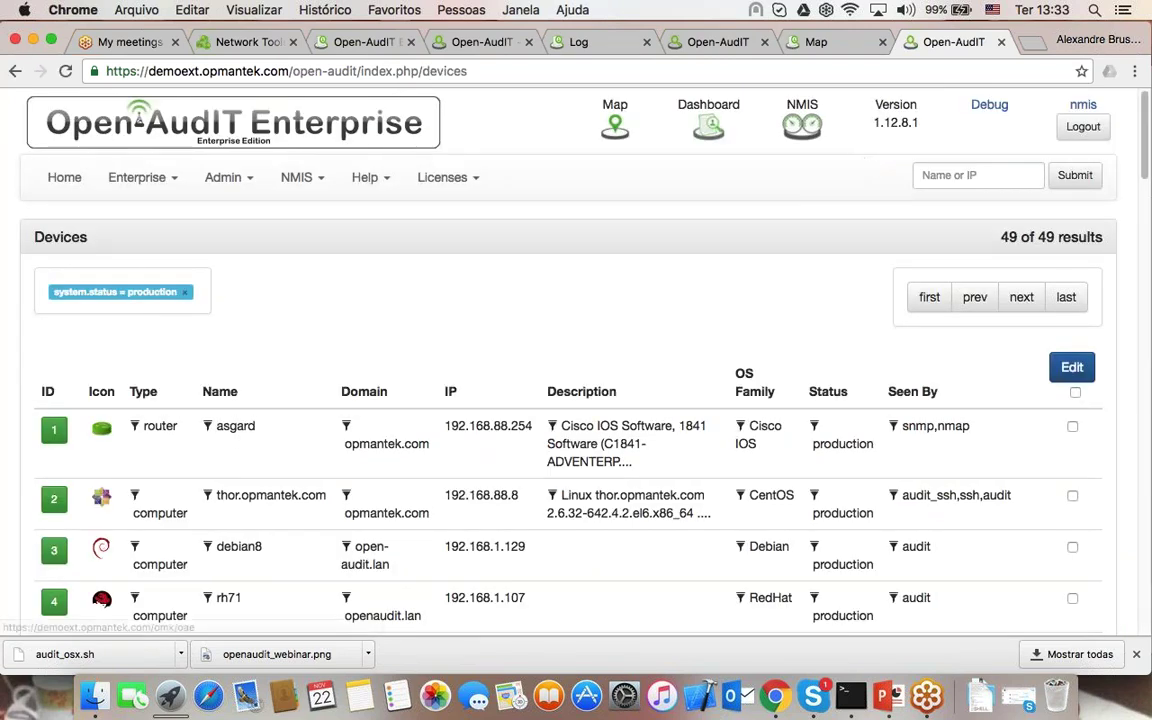
{"action": "left_click", "coordinate": [612, 125]}
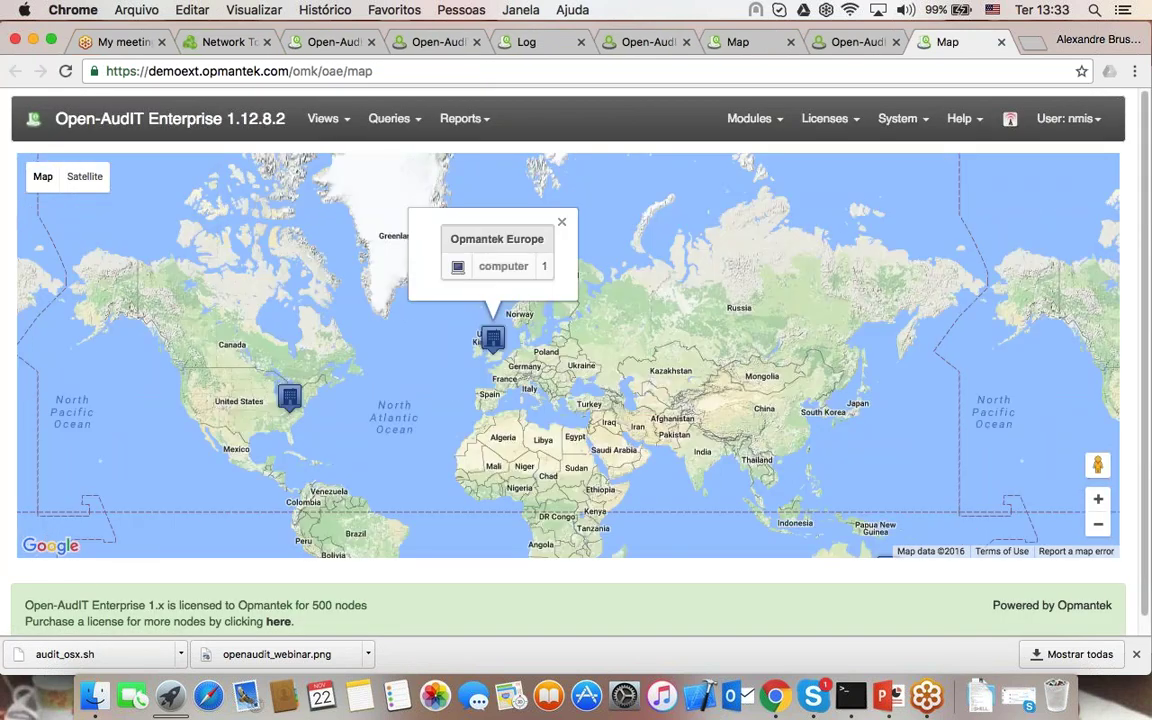
{"action": "left_click", "coordinate": [503, 266]}
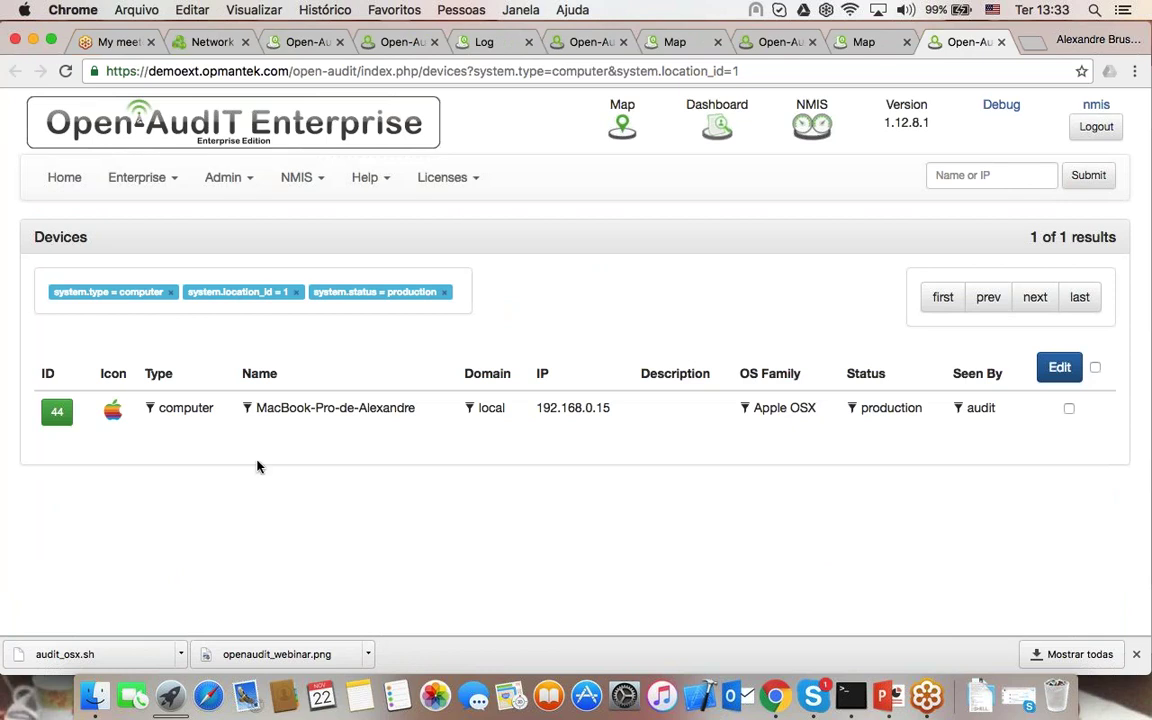
{"action": "left_click_drag", "start_coordinate": [288, 408], "coordinate": [442, 404]}
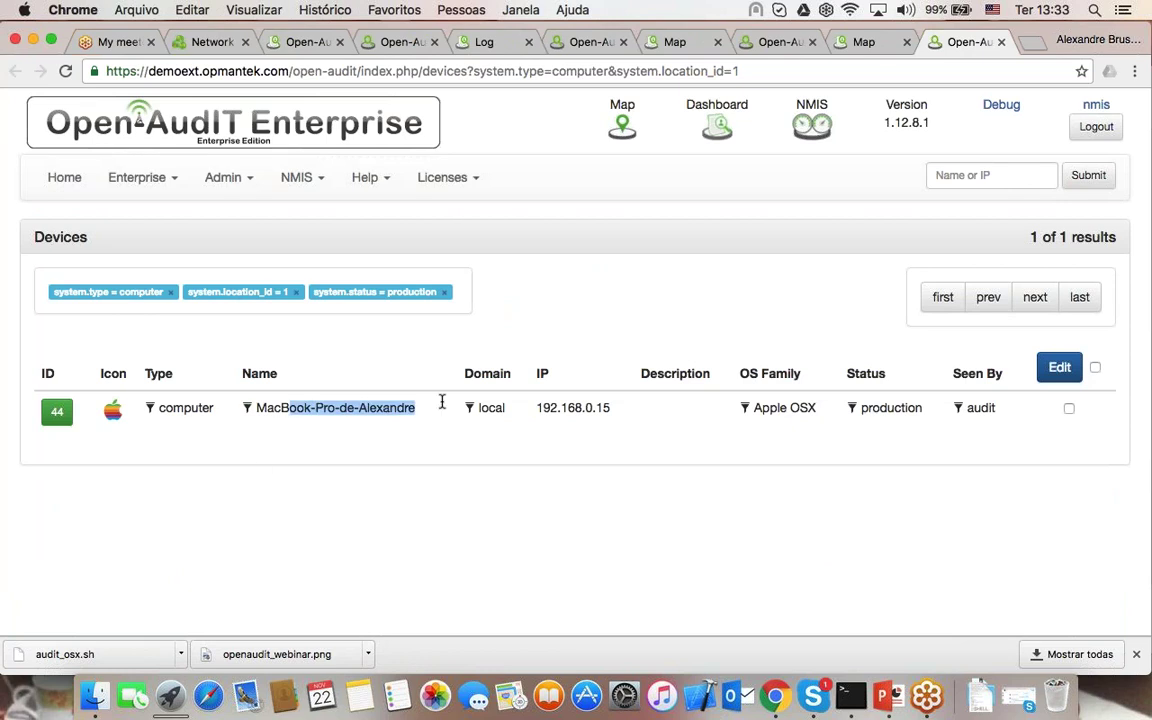
{"action": "double_click", "coordinate": [573, 408]}
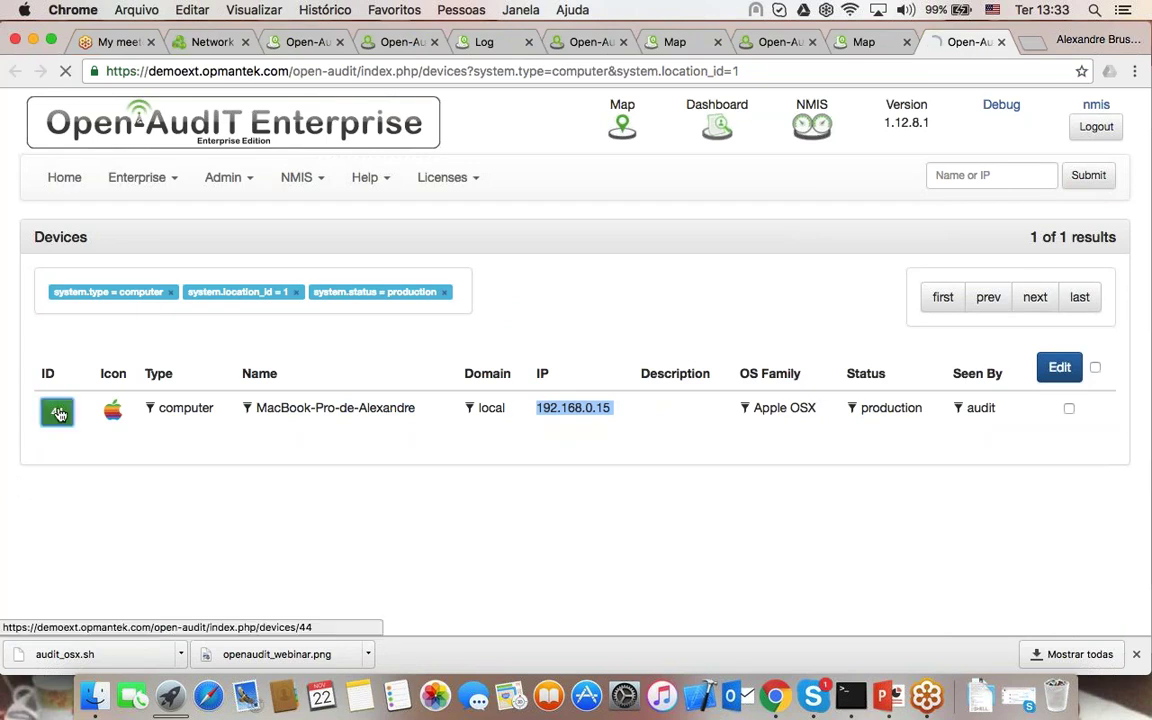
Step: Open device ID 44's details and review the MacBookPro9,2 running OSX 10.12.1
{"action": "left_click", "coordinate": [58, 413]}
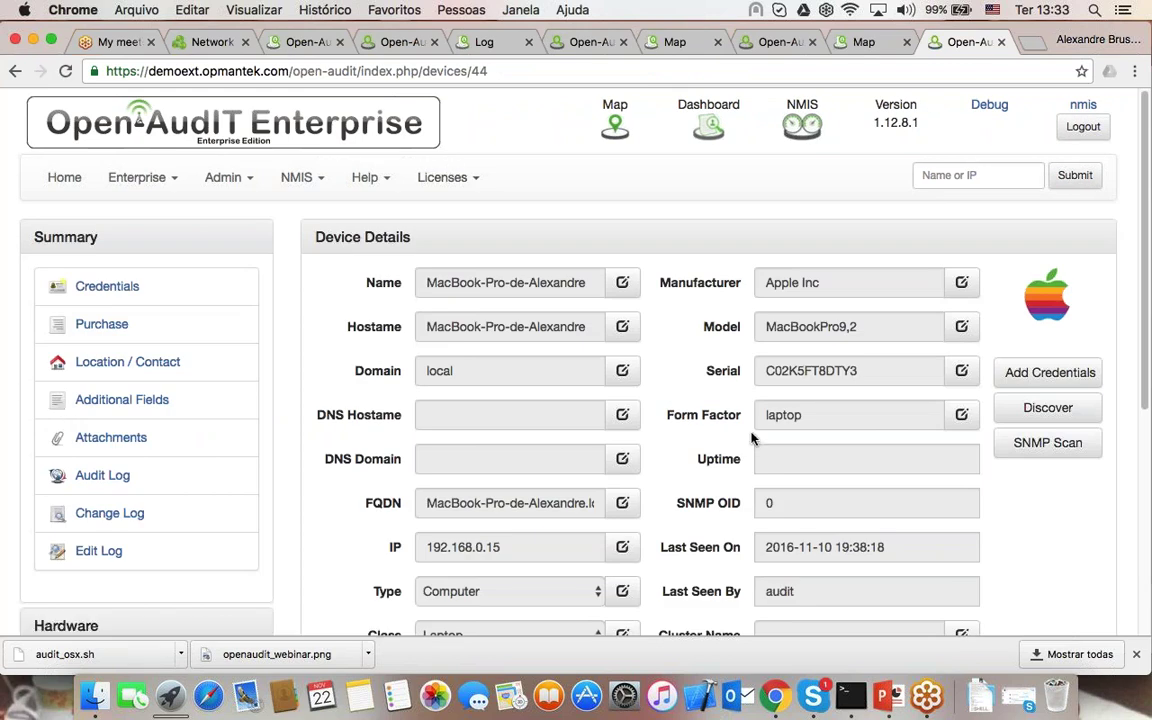
{"action": "scroll", "coordinate": [753, 438], "scroll_direction": "down", "scroll_amount": 5}
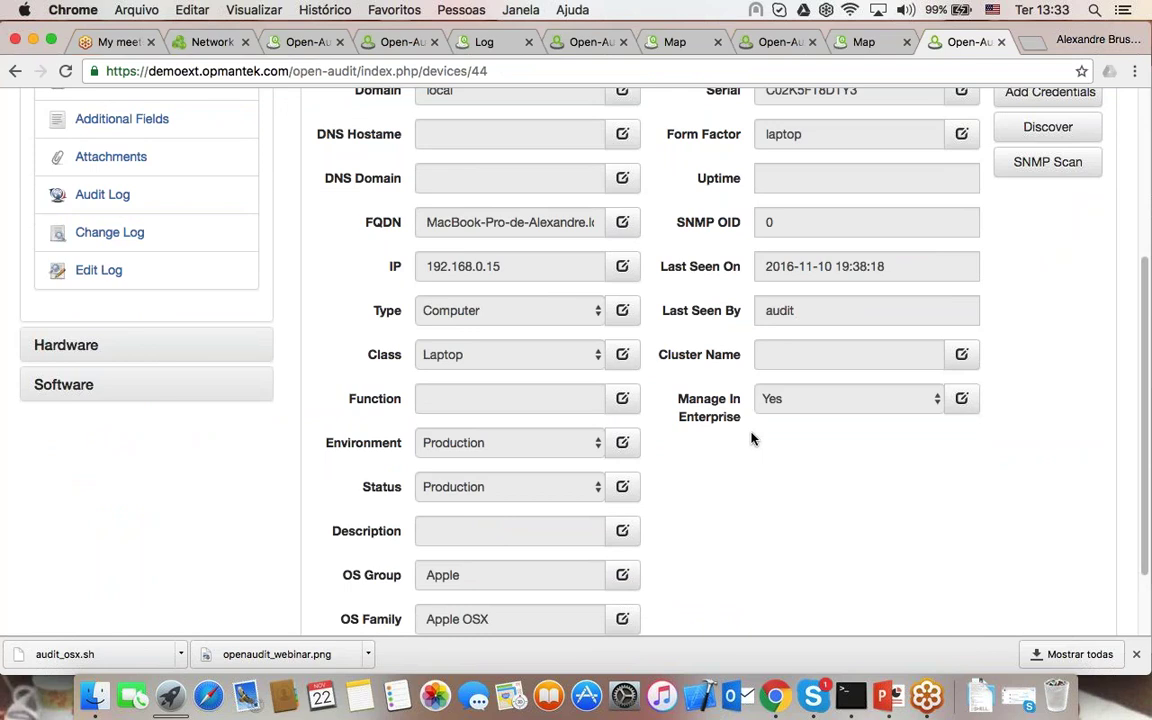
{"action": "scroll", "coordinate": [753, 438], "scroll_direction": "down", "scroll_amount": 2}
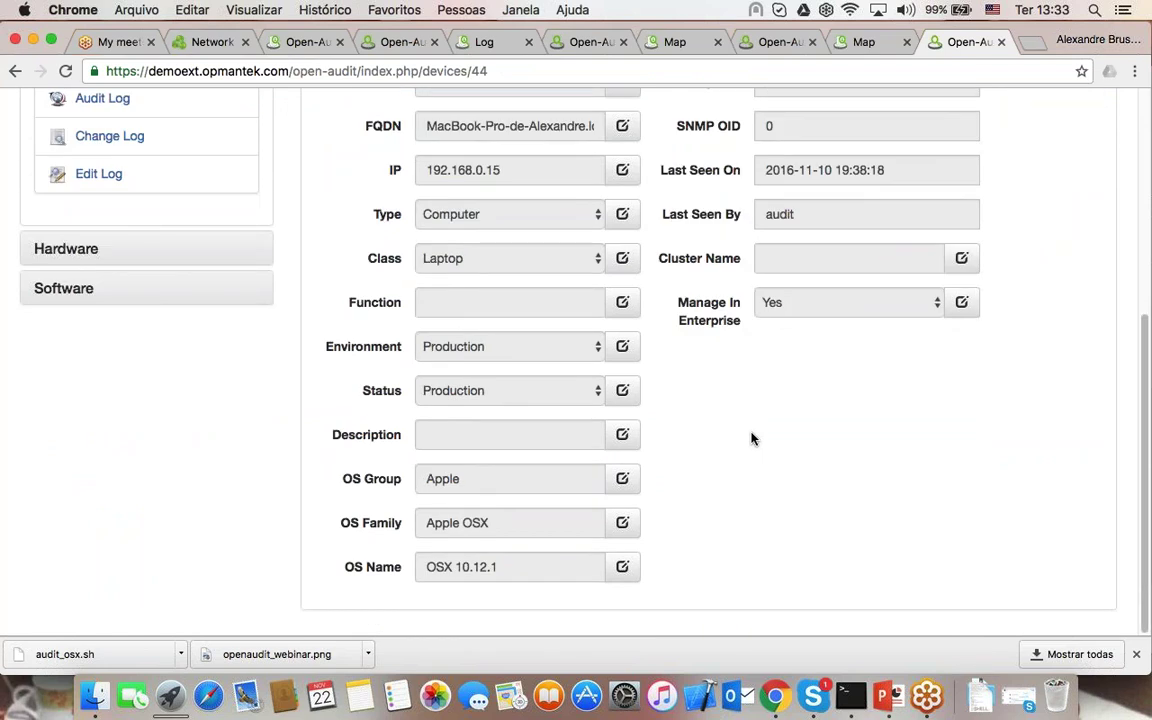
{"action": "scroll", "coordinate": [753, 438], "scroll_direction": "up", "scroll_amount": 6}
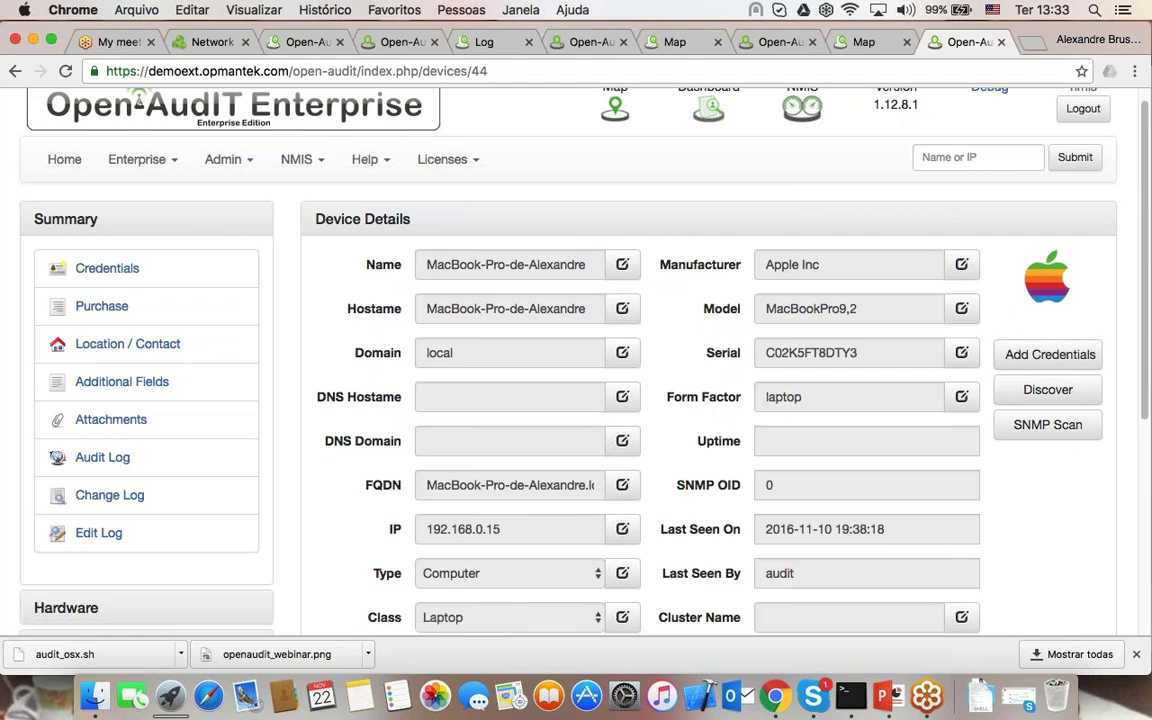
{"action": "scroll", "coordinate": [265, 480], "scroll_direction": "down", "scroll_amount": 3}
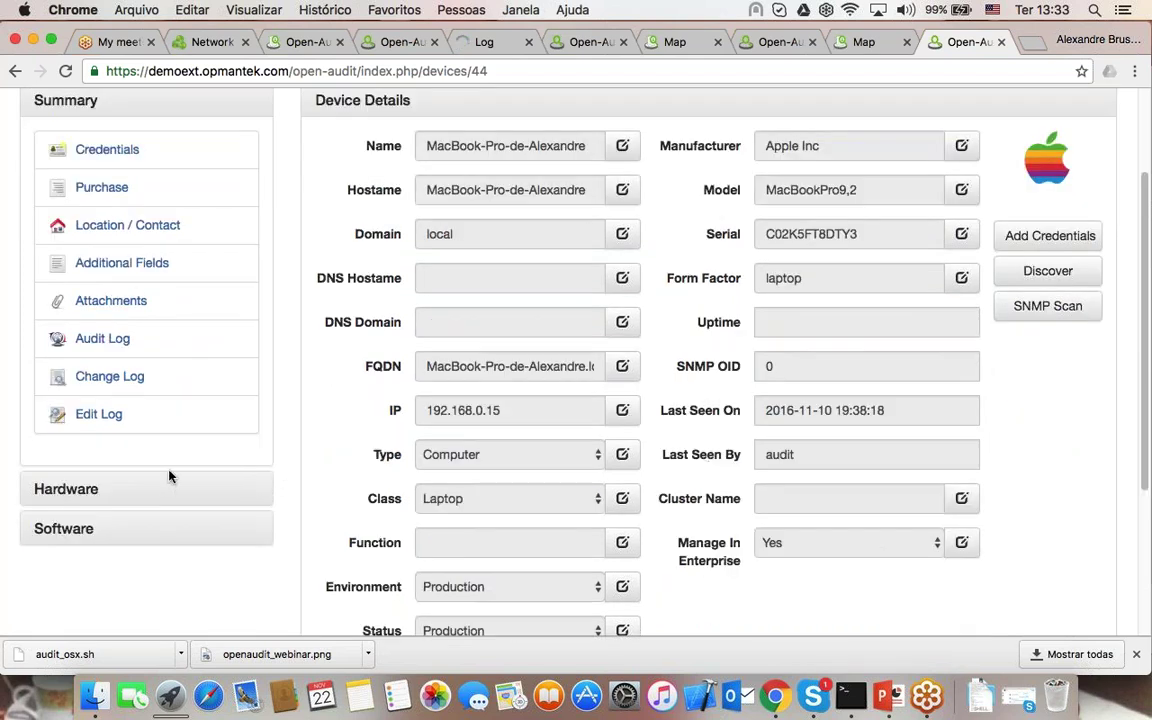
{"action": "scroll", "coordinate": [169, 476], "scroll_direction": "down", "scroll_amount": 6}
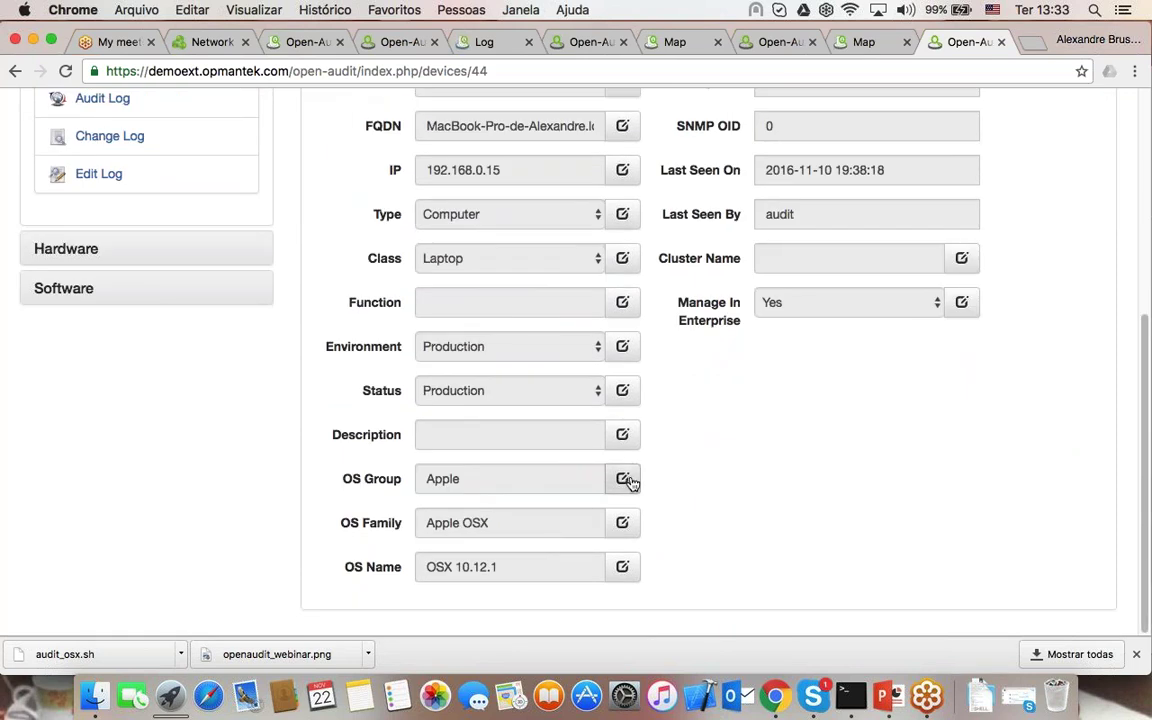
{"action": "left_click", "coordinate": [622, 346]}
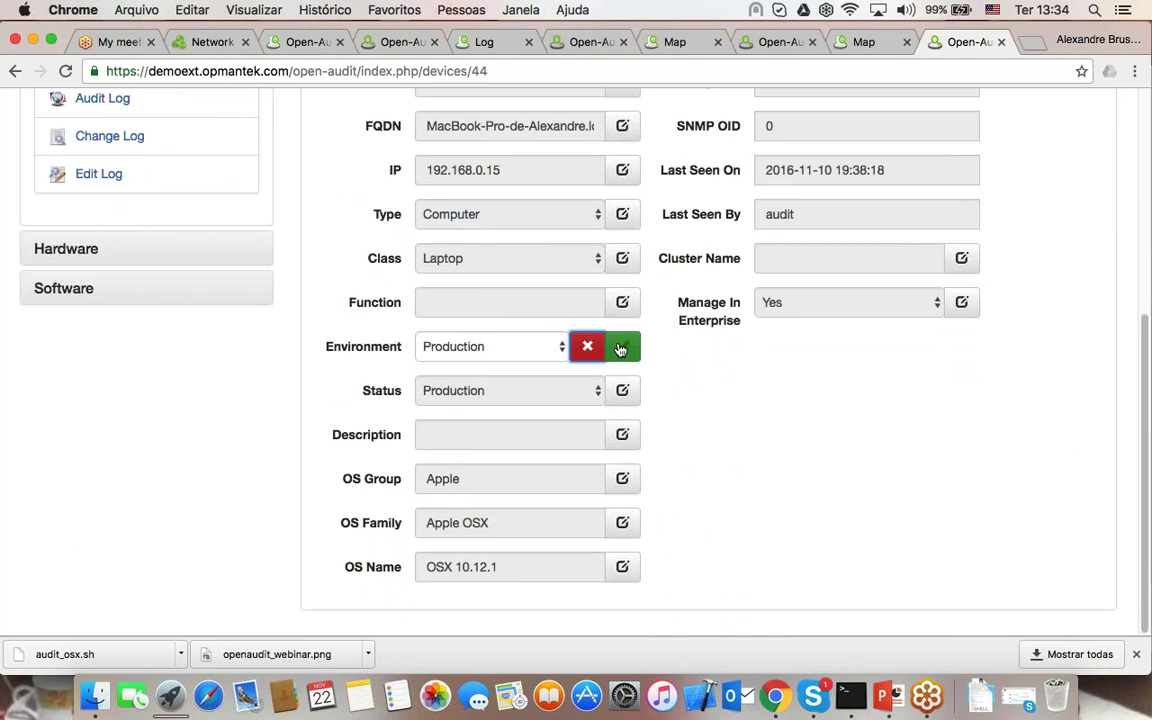
{"action": "left_click", "coordinate": [558, 346]}
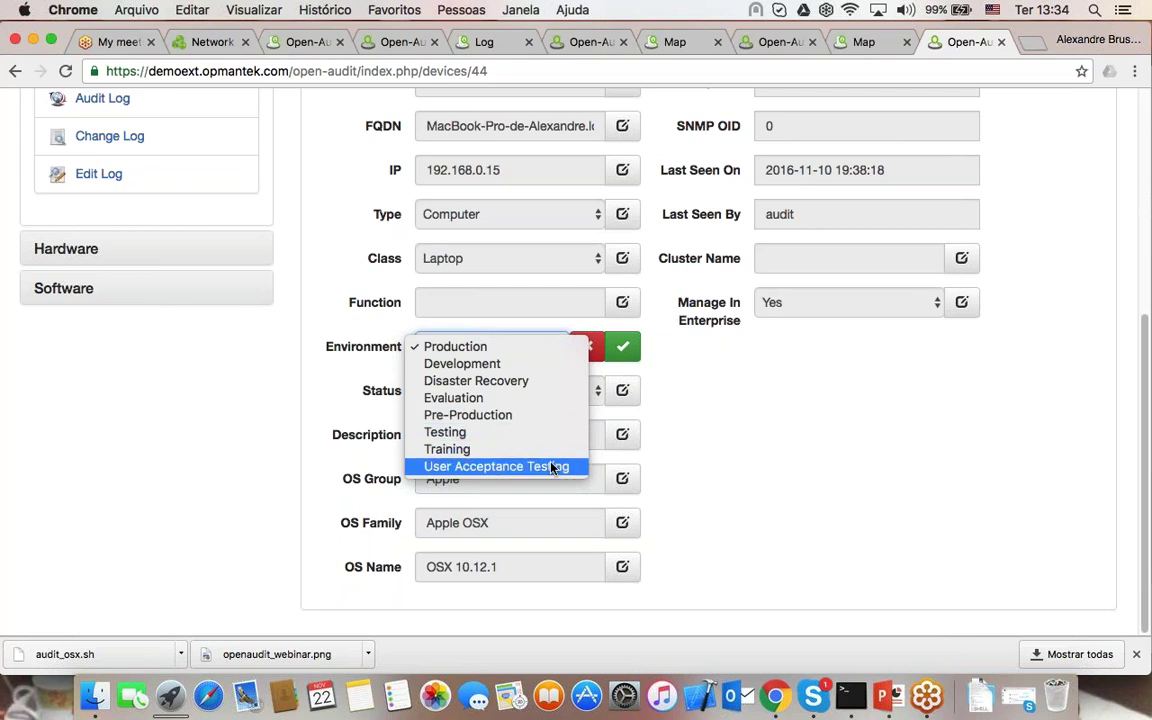
{"action": "left_click", "coordinate": [522, 348]}
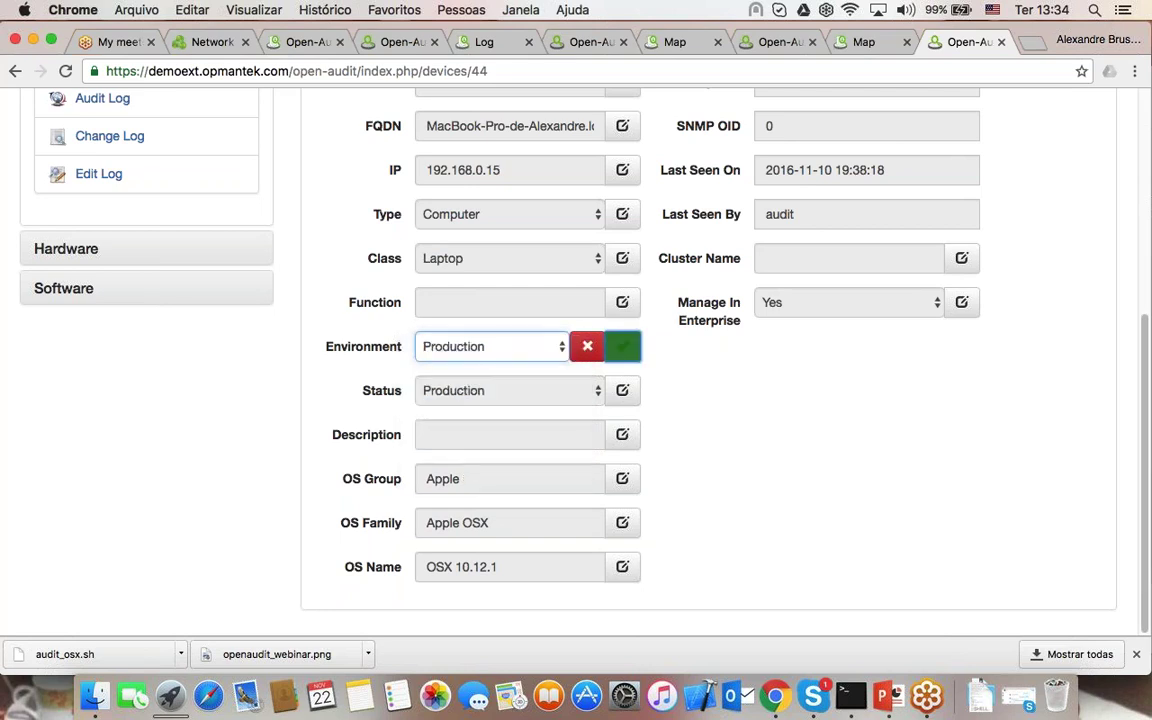
{"action": "left_click", "coordinate": [622, 346]}
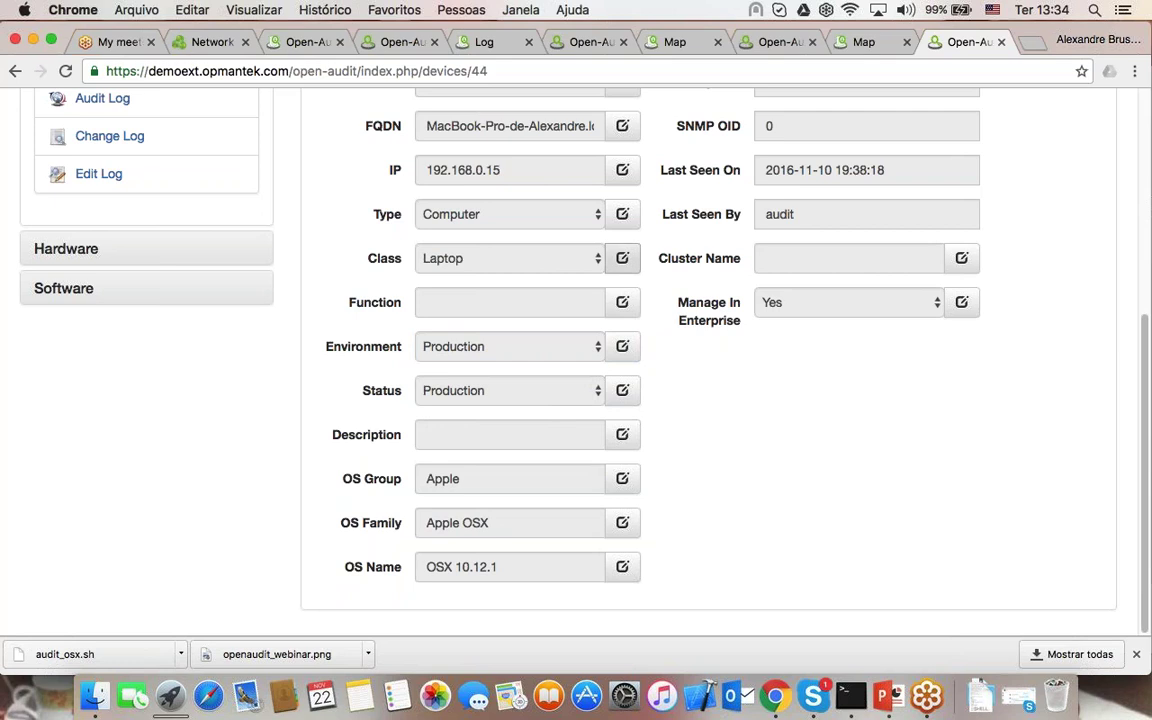
{"action": "left_click", "coordinate": [619, 262]}
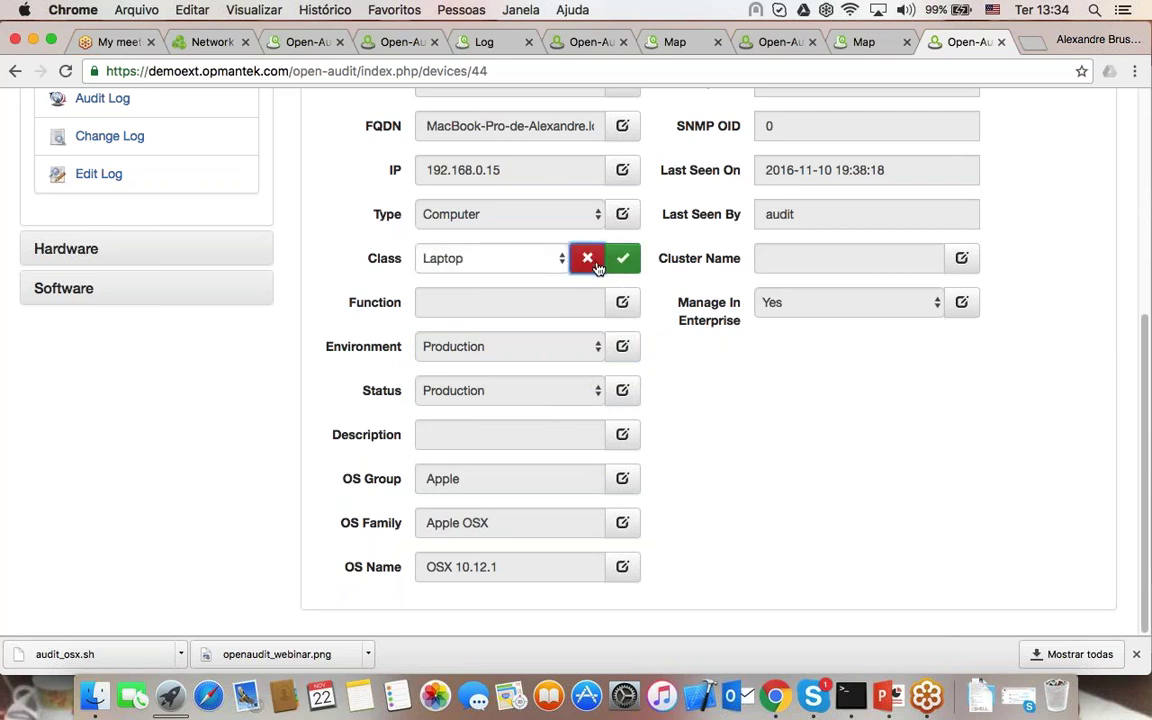
{"action": "left_click", "coordinate": [525, 256]}
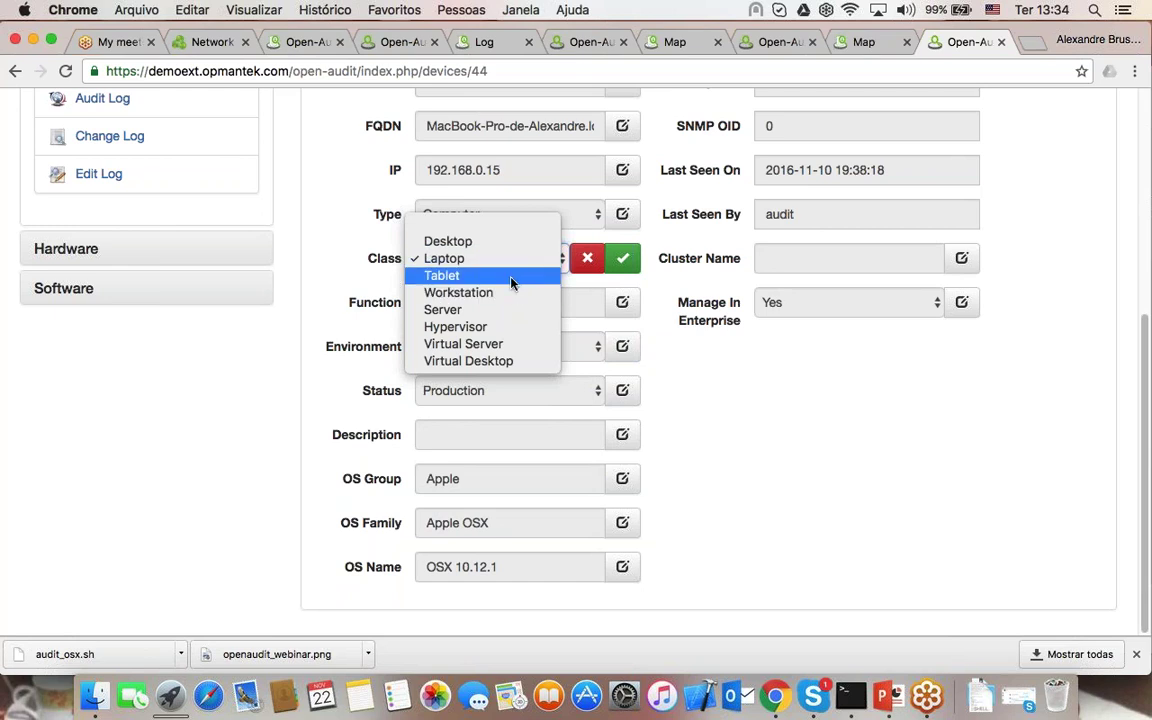
{"action": "left_click", "coordinate": [508, 275]}
{"action": "left_click", "coordinate": [558, 258]}
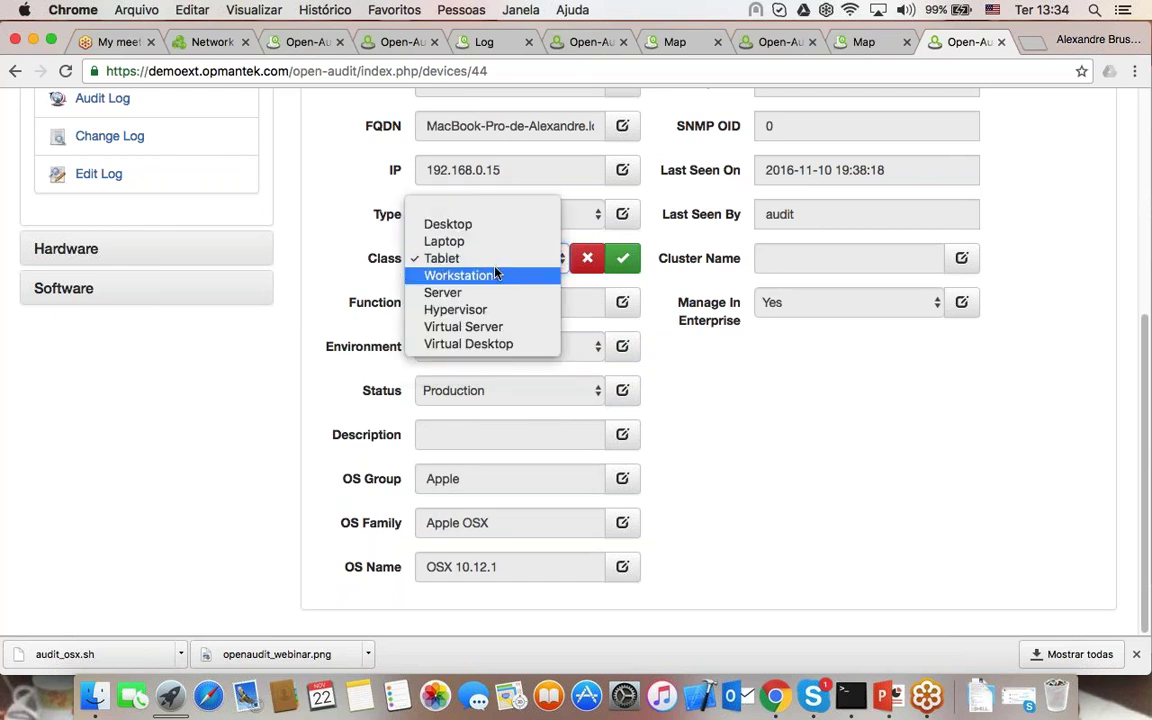
{"action": "left_click", "coordinate": [486, 243]}
{"action": "left_click", "coordinate": [621, 261]}
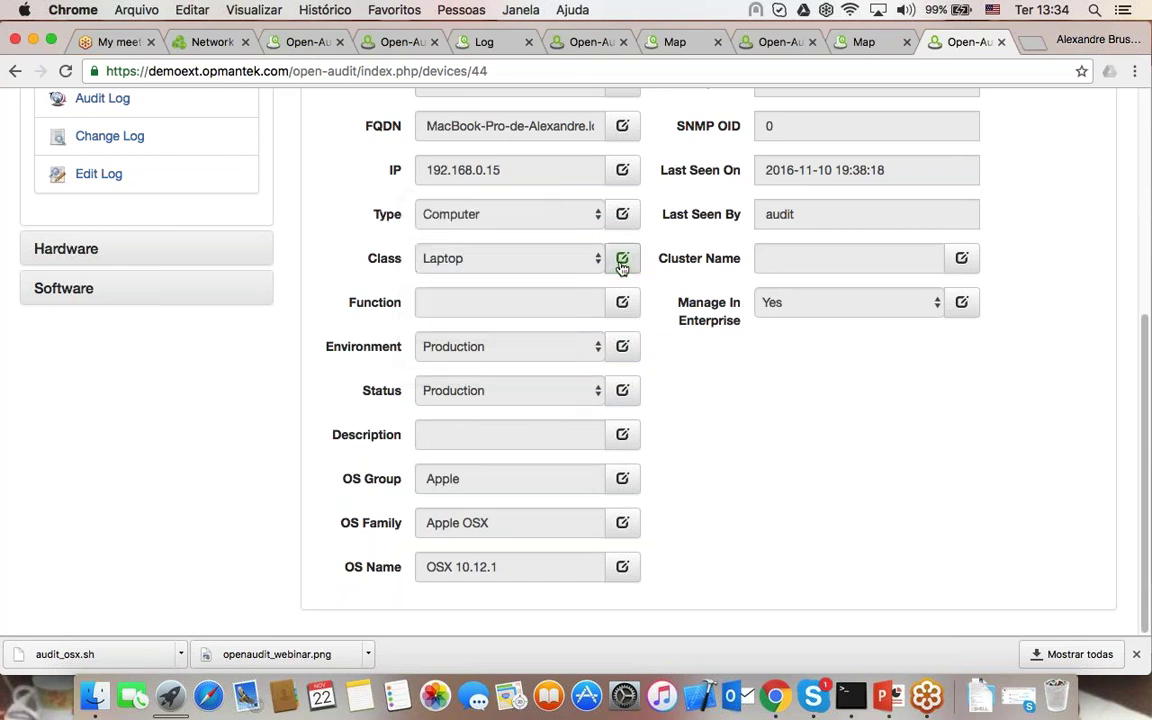
{"action": "scroll", "coordinate": [813, 449], "scroll_direction": "up", "scroll_amount": 5}
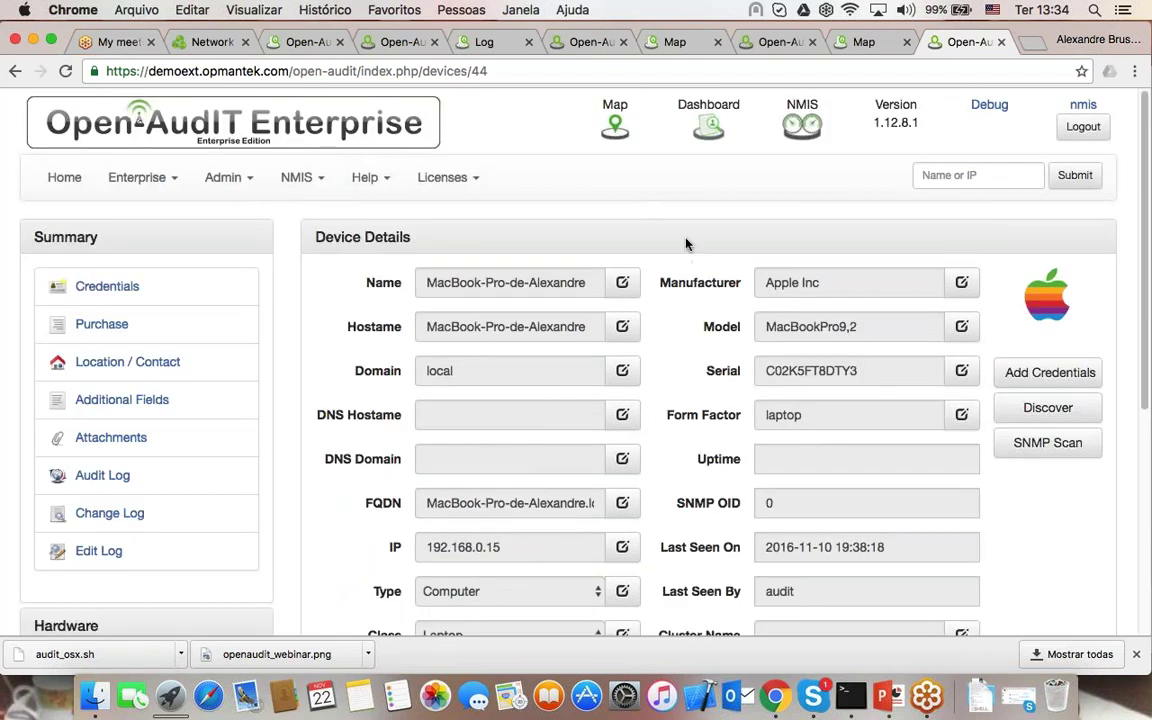
Step: Open the Enterprise dashboard in a new tab, revisit the location map, then return to the dashboard
{"action": "left_click", "coordinate": [709, 125]}
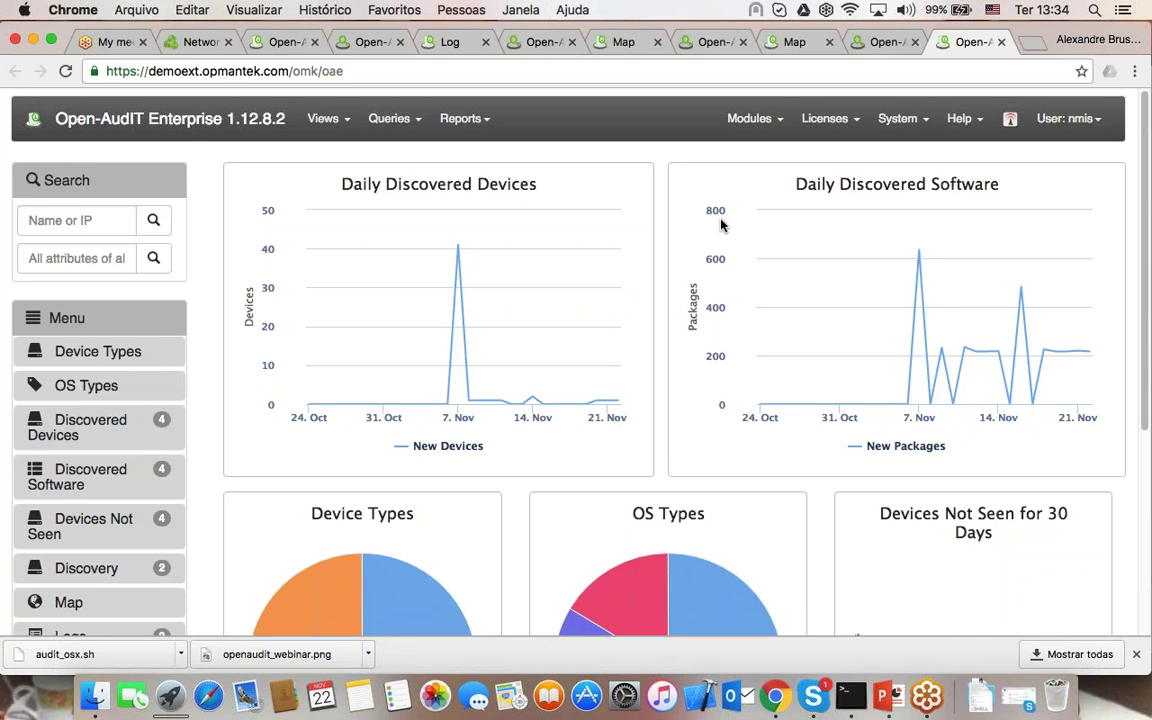
{"action": "left_click", "coordinate": [628, 42]}
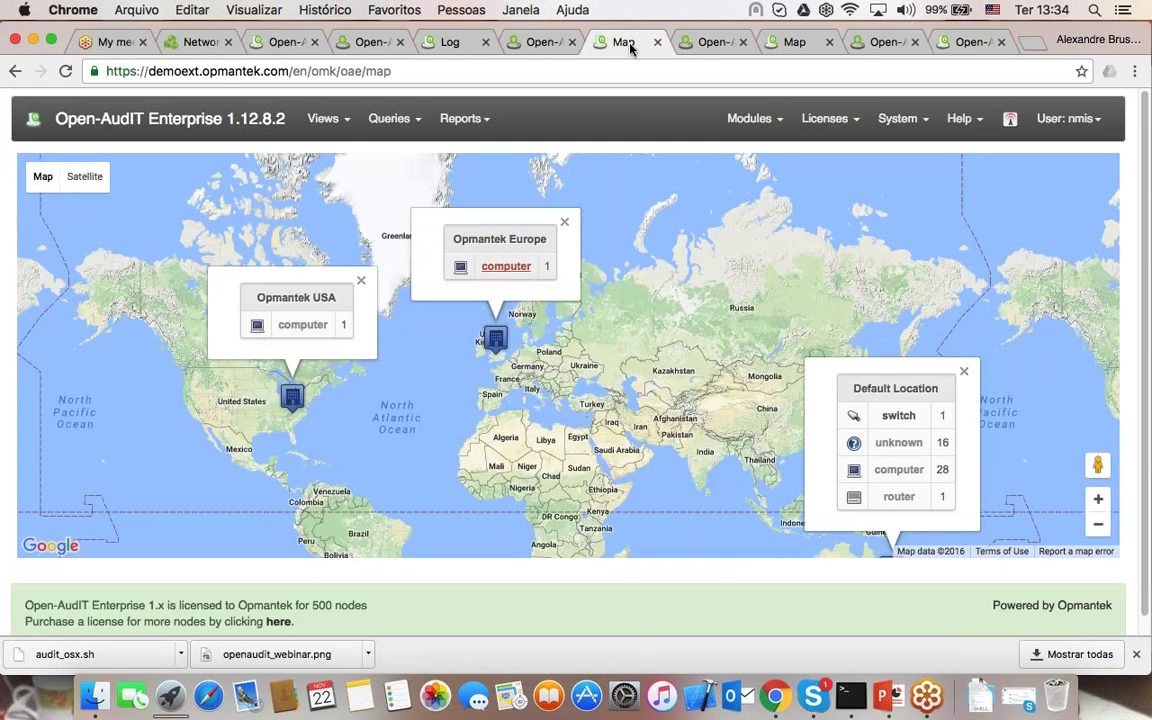
{"action": "double_click", "coordinate": [300, 71]}
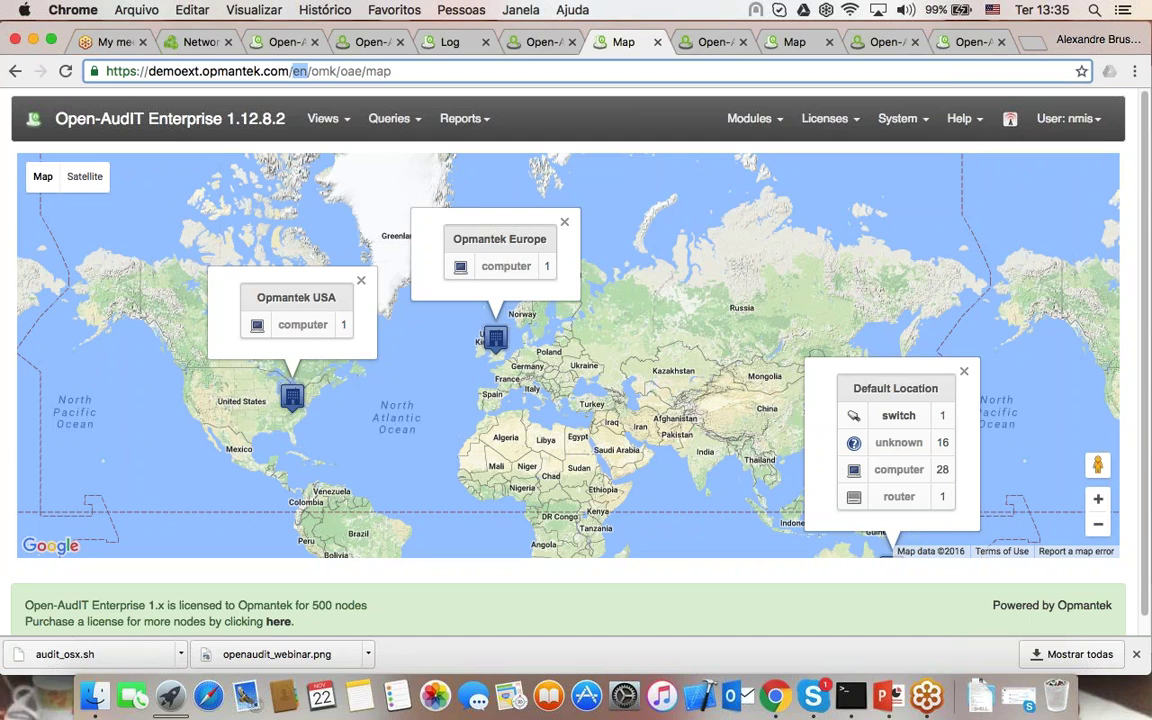
{"action": "left_click", "coordinate": [972, 44]}
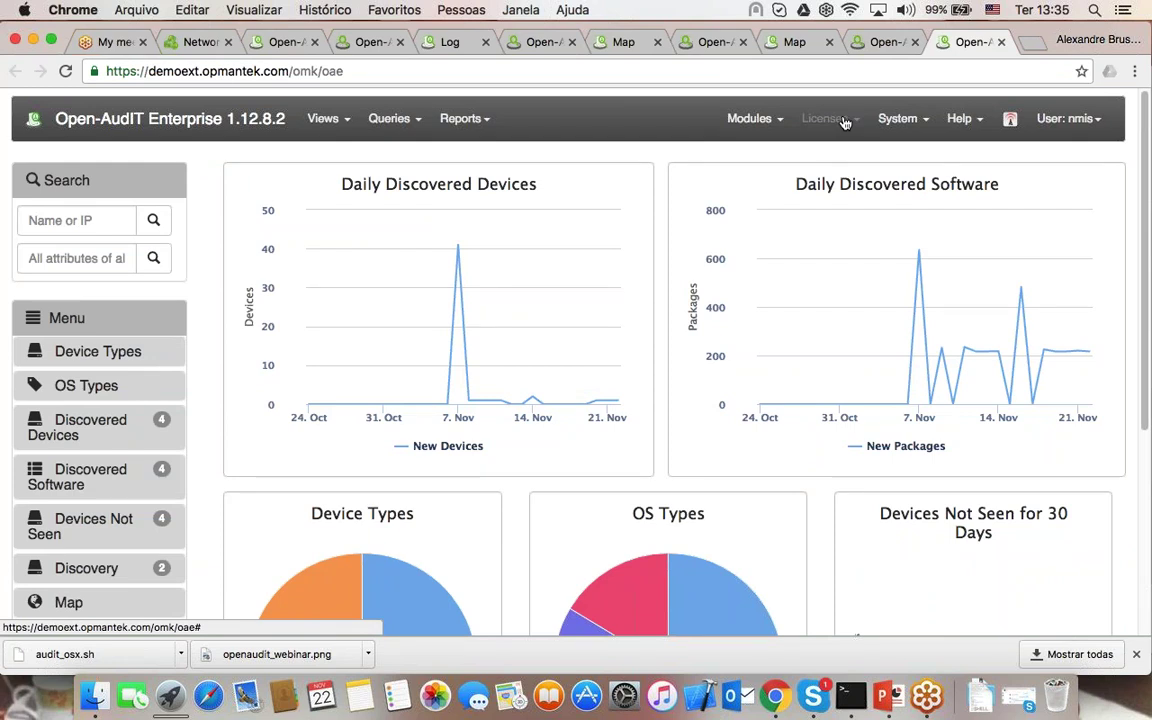
Step: Start a new Create Task form under System > Task Schedule and list its task types
{"action": "left_click", "coordinate": [898, 119]}
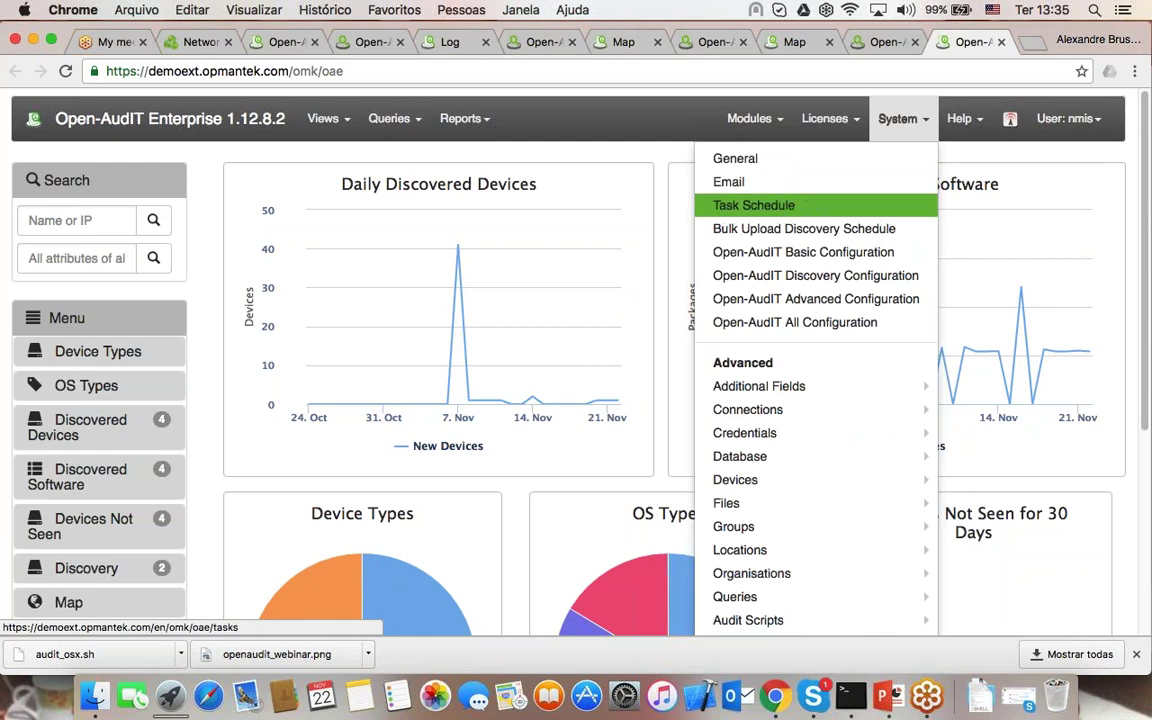
{"action": "left_click", "coordinate": [809, 206]}
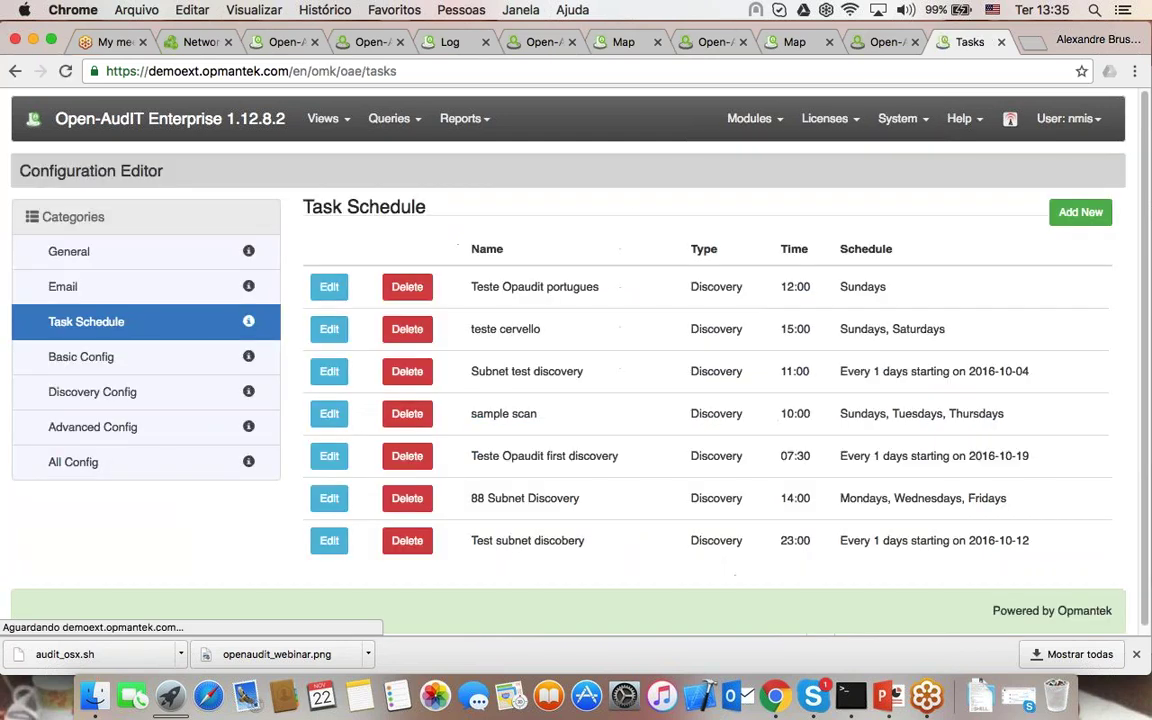
{"action": "left_click", "coordinate": [1080, 218]}
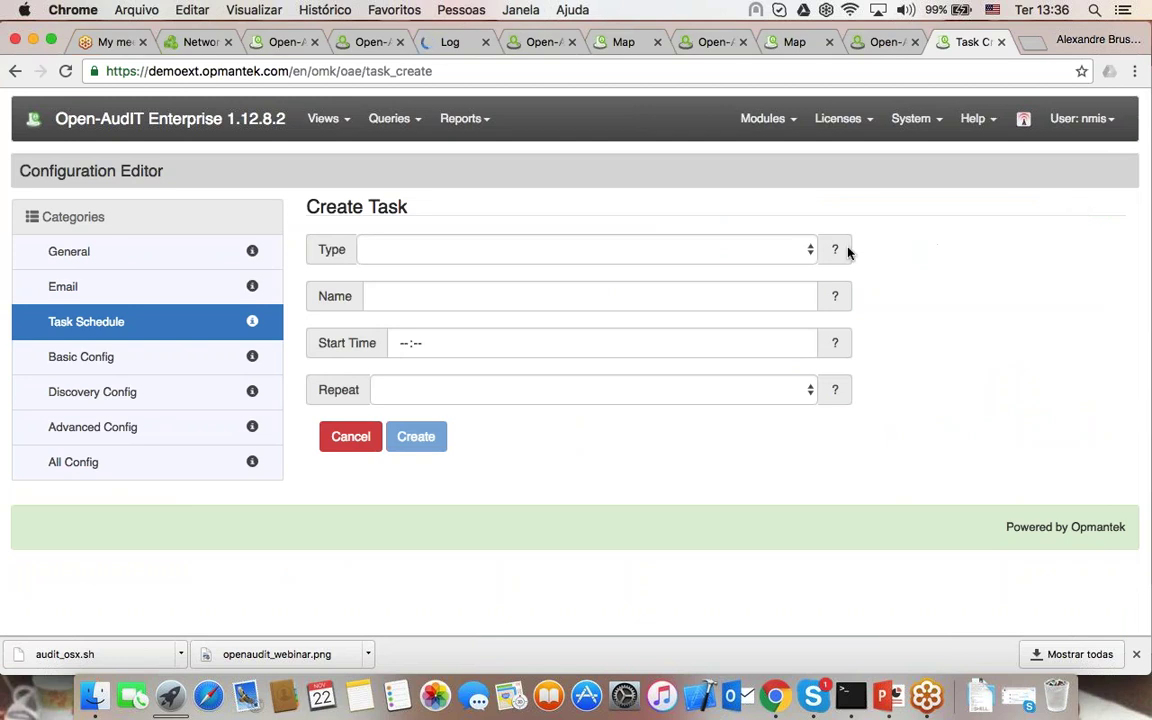
{"action": "left_click", "coordinate": [805, 253]}
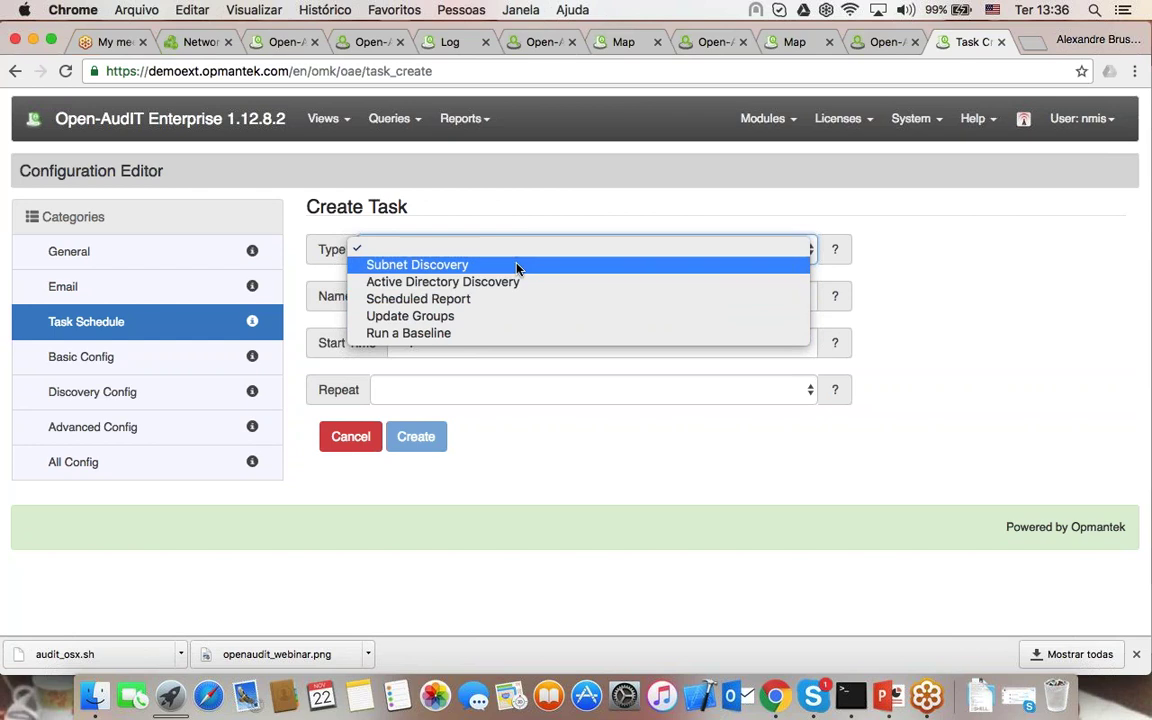
Step: Make the task a Subnet Discovery named 'Teste opaudit portugues 22'
{"action": "left_click", "coordinate": [517, 265]}
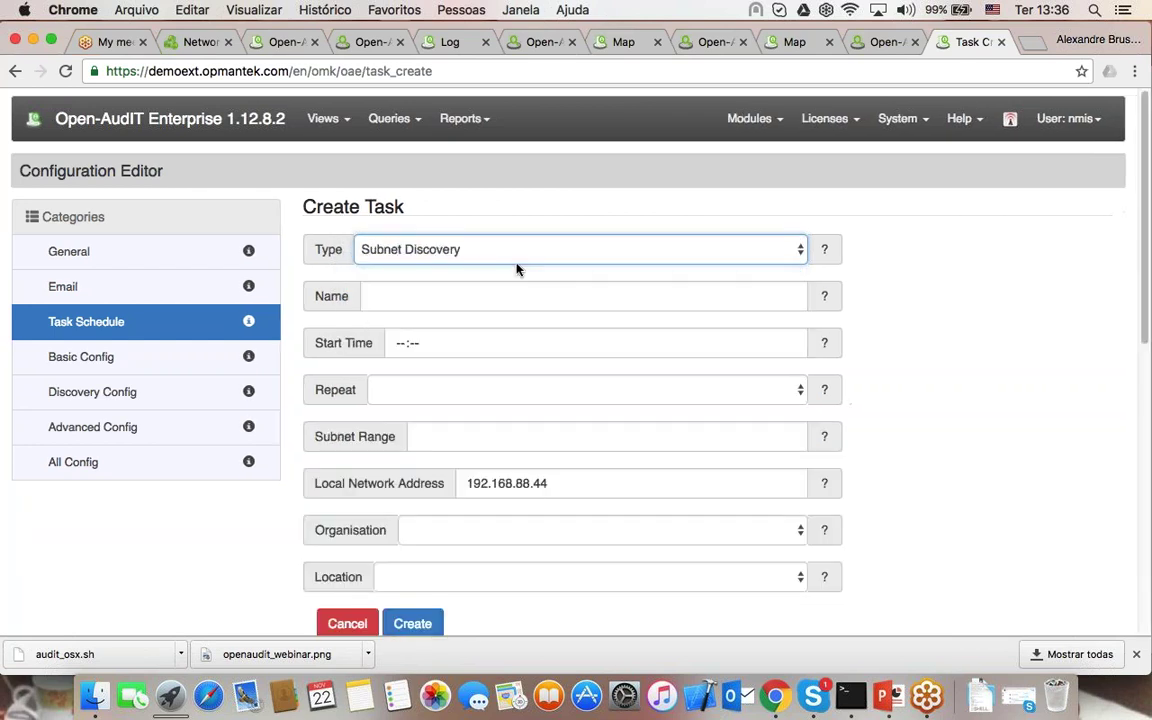
{"action": "left_click", "coordinate": [517, 297]}
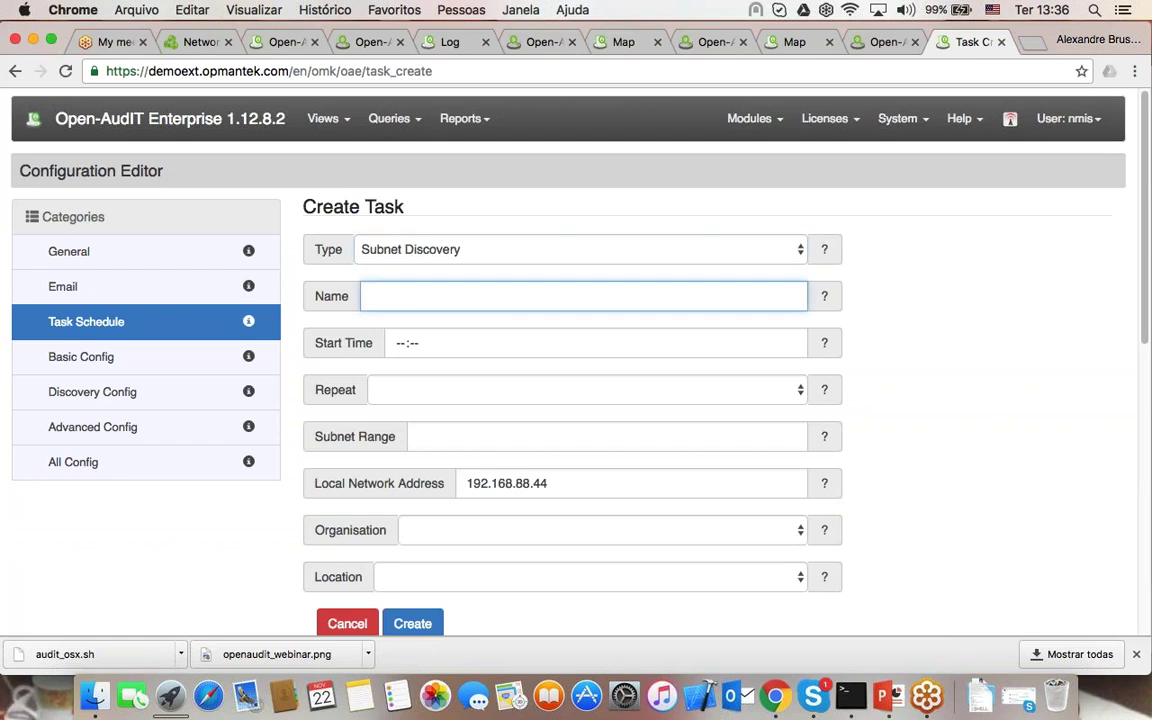
{"action": "type", "text": "Tetes"}
{"action": "key", "text": "BackSpace"}
{"action": "key", "text": "BackSpace"}
{"action": "key", "text": "BackSpace"}
{"action": "type", "text": "ste"}
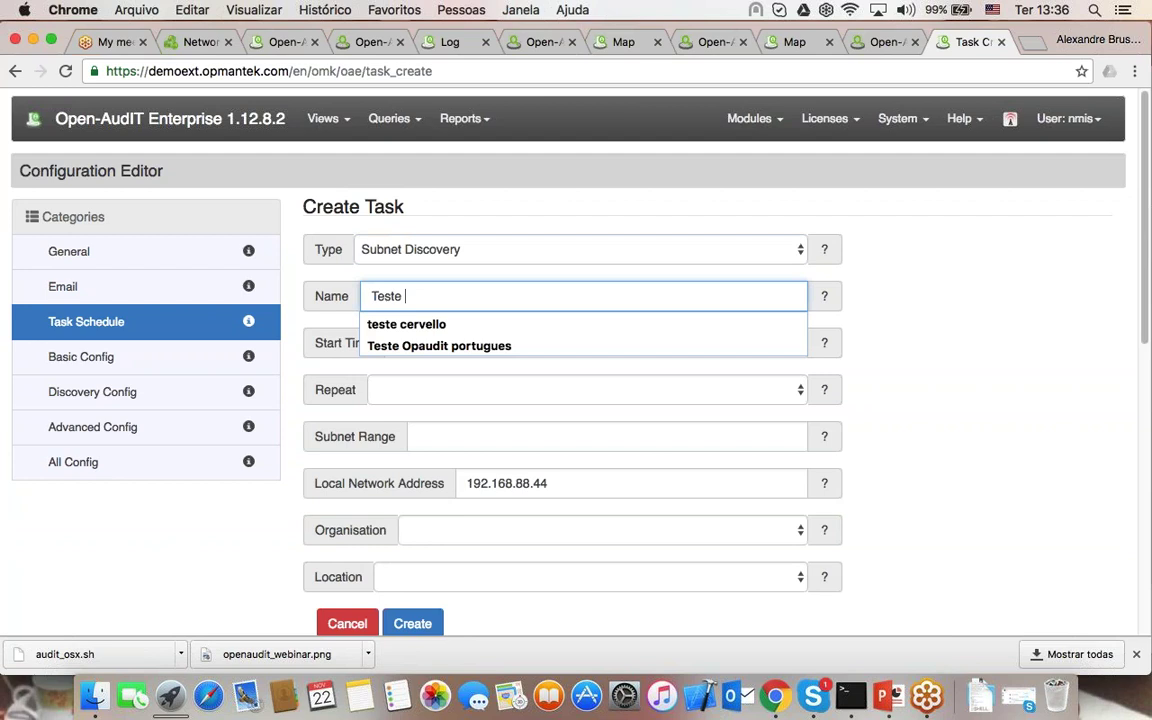
{"action": "key", "text": "Down"}
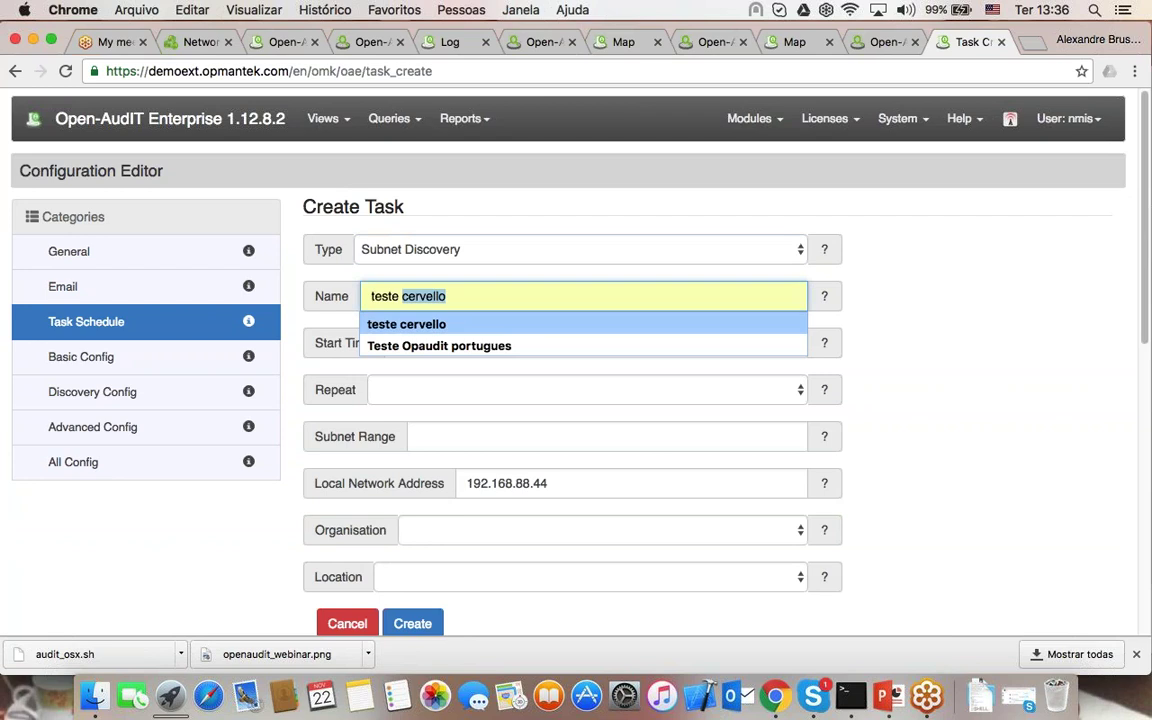
{"action": "key", "text": "Down"}
{"action": "key", "text": "Escape"}
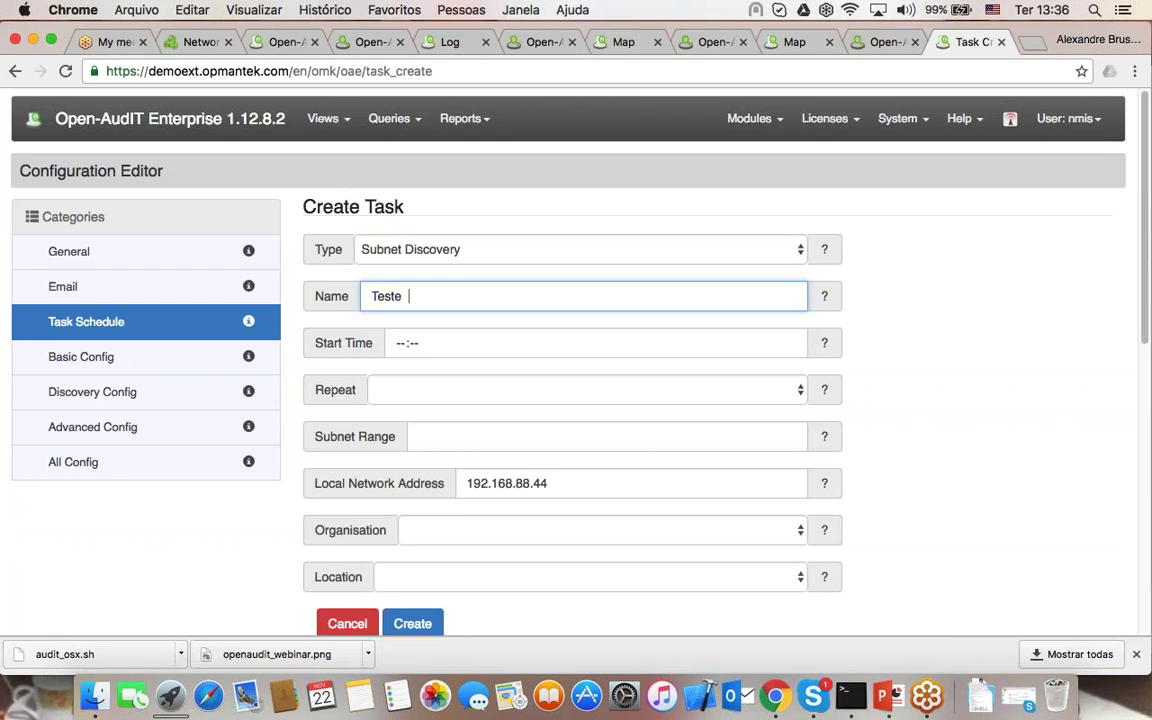
{"action": "type", "text": "opaudit portugues 2"}
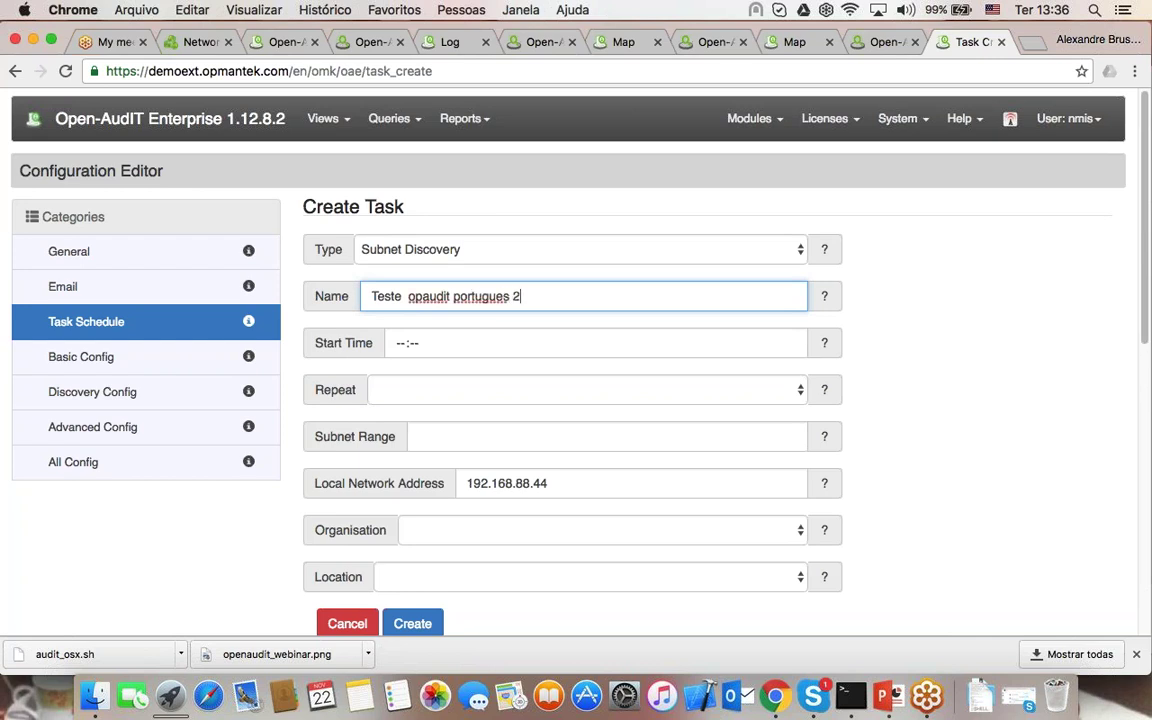
{"action": "type", "text": "2"}
Step: Set the task's start time to 06:00
{"action": "key", "text": "Tab"}
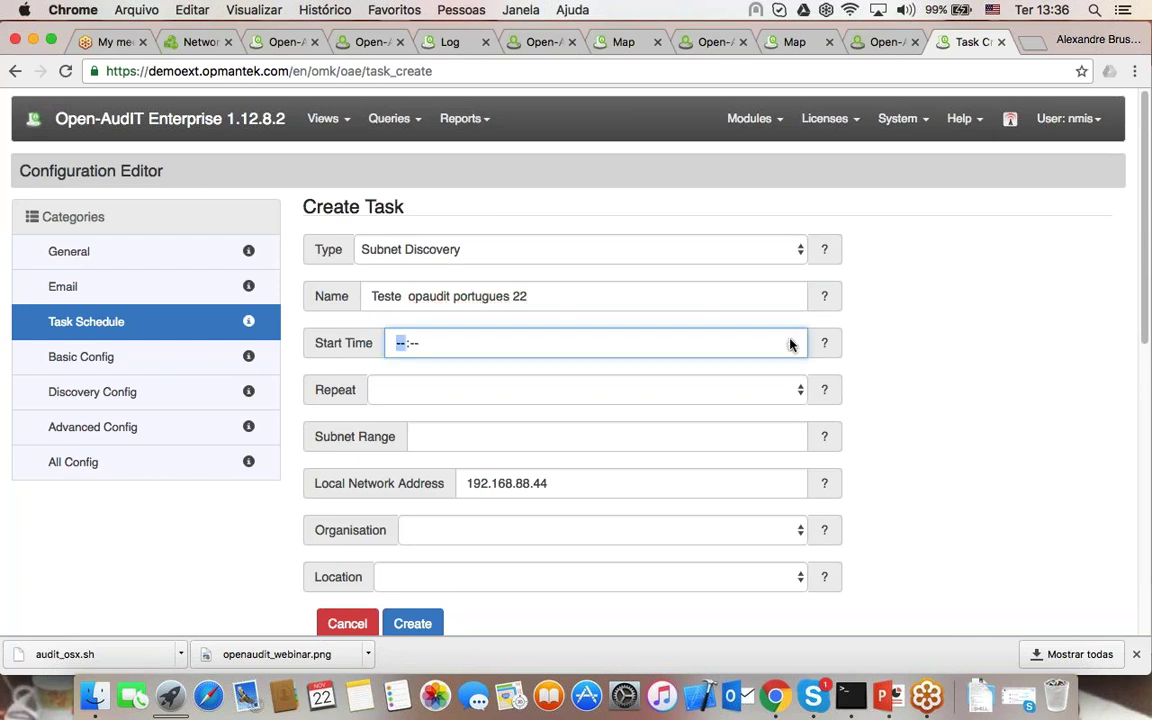
{"action": "type", "text": "0"}
{"action": "left_click", "coordinate": [791, 341]}
{"action": "left_click", "coordinate": [788, 341]}
{"action": "left_click", "coordinate": [788, 341]}
{"action": "left_click", "coordinate": [788, 341]}
{"action": "left_click", "coordinate": [789, 341]}
{"action": "left_click", "coordinate": [789, 341]}
{"action": "left_click", "coordinate": [421, 343]}
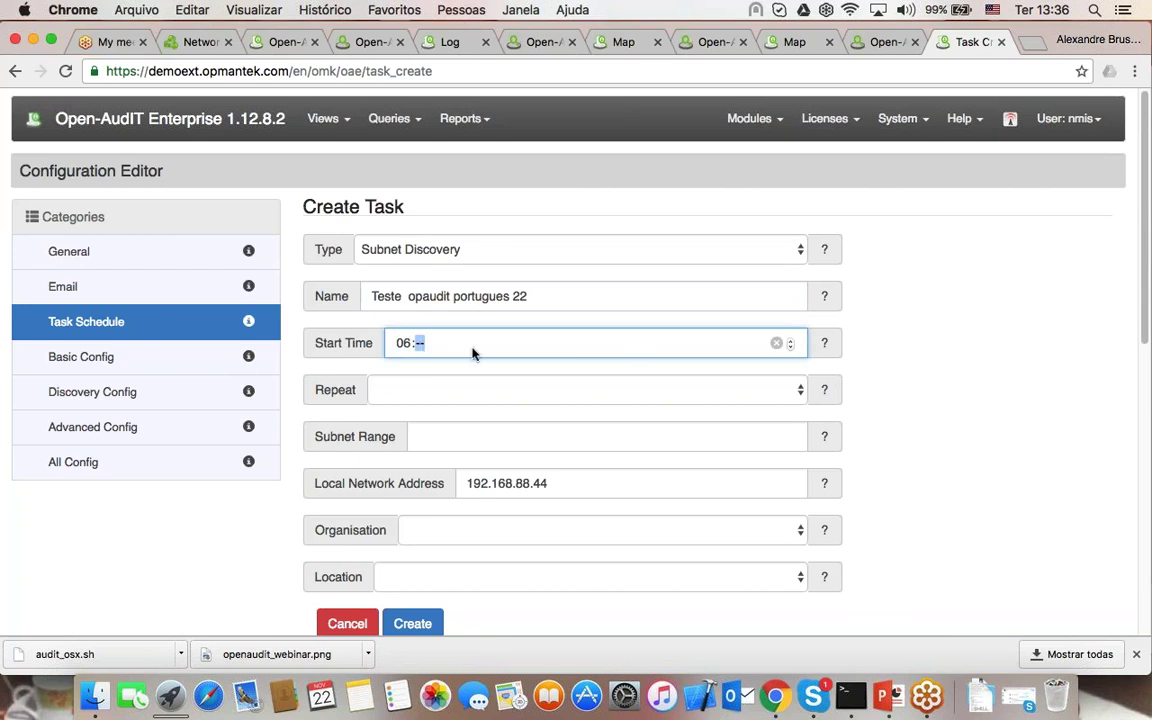
{"action": "type", "text": "00"}
Step: Make the task repeat on a custom schedule every 1 day
{"action": "left_click", "coordinate": [488, 389]}
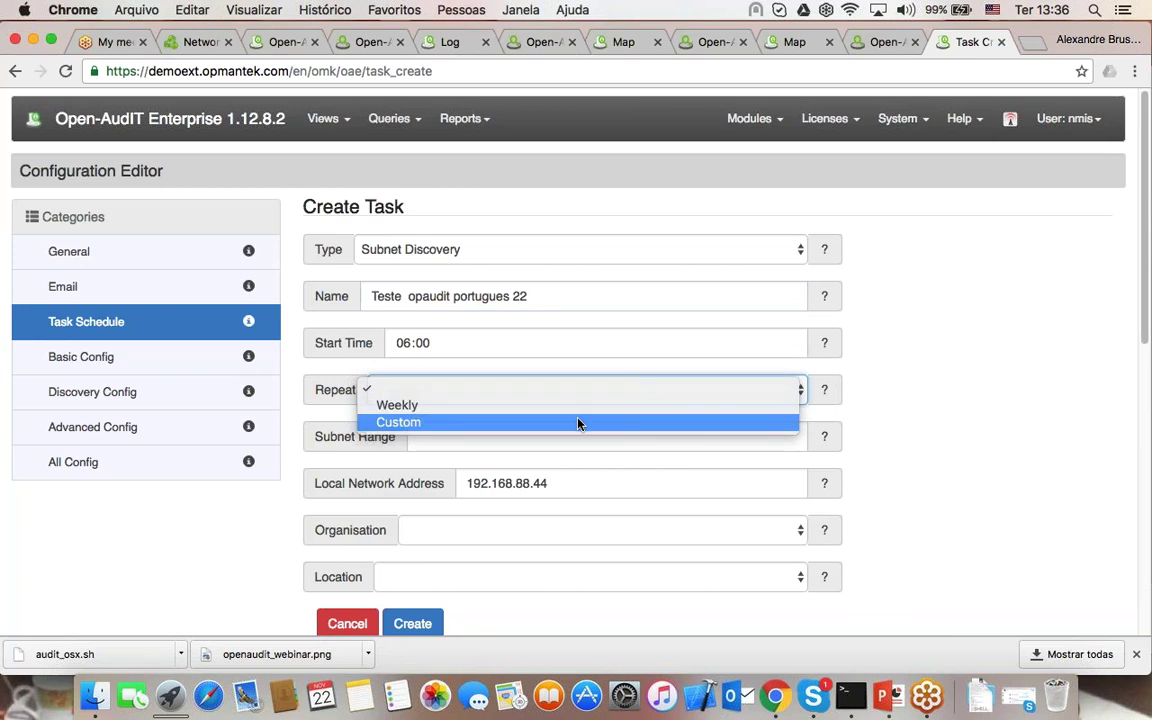
{"action": "left_click", "coordinate": [581, 423]}
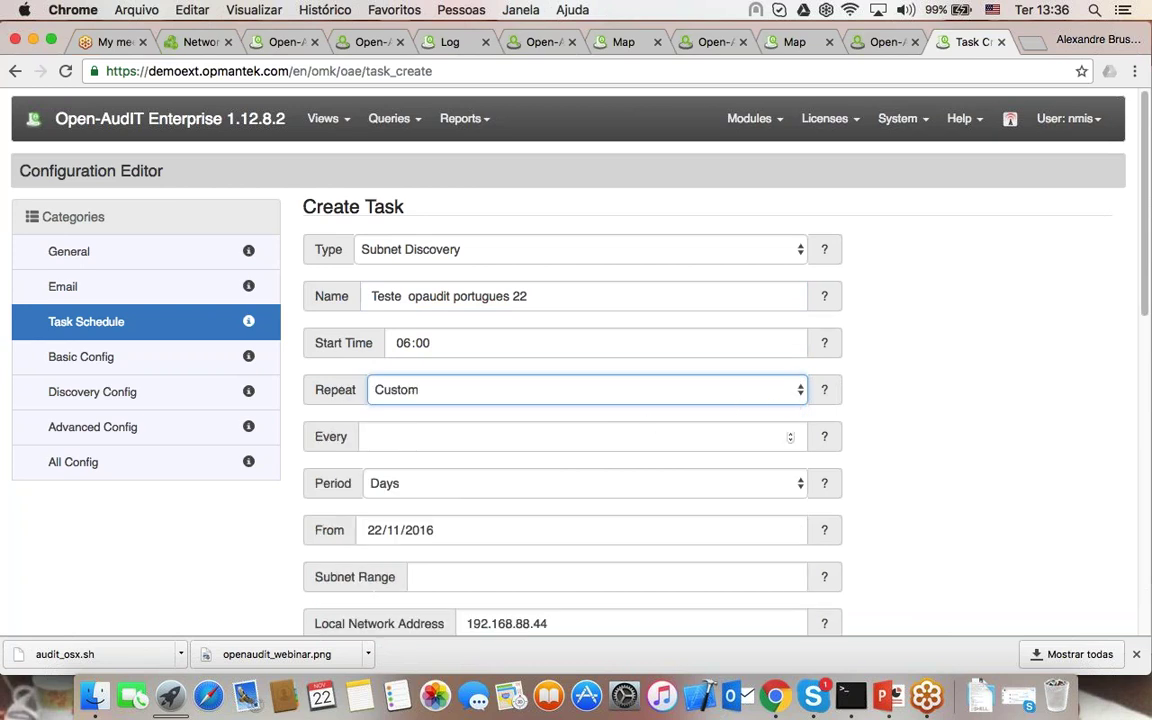
{"action": "left_click", "coordinate": [790, 436]}
{"action": "left_click", "coordinate": [799, 483]}
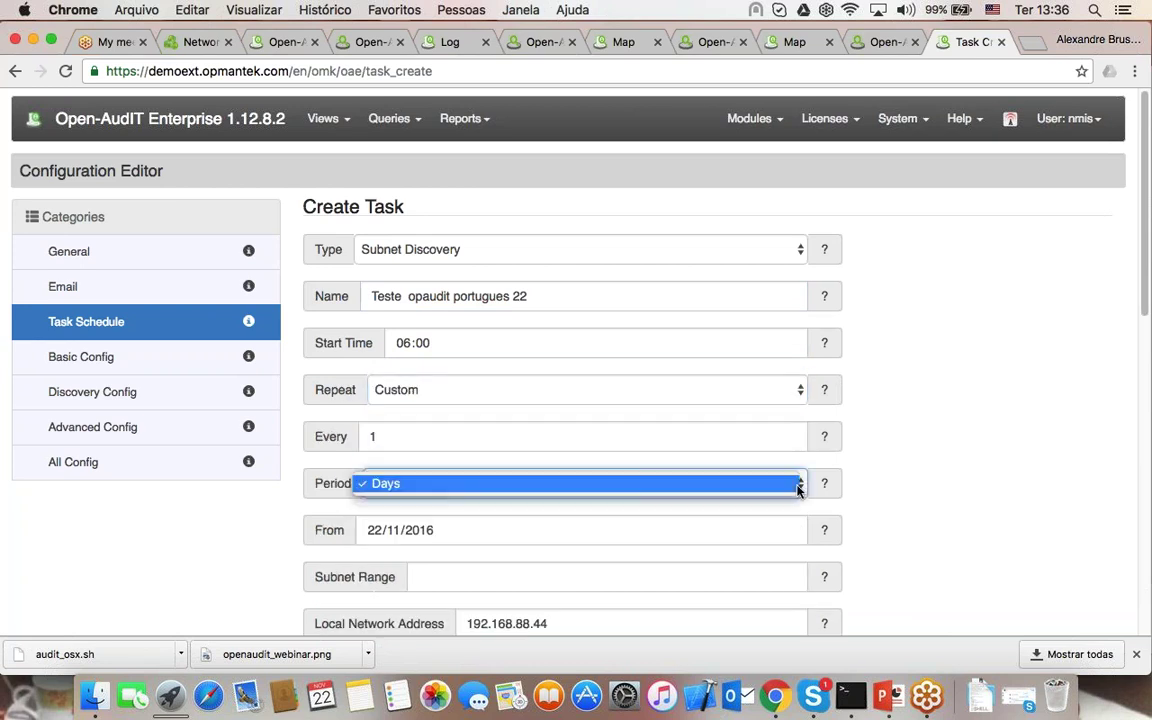
{"action": "left_click", "coordinate": [799, 483]}
Step: Set the subnet range to 192.168.88.0/24
{"action": "scroll", "coordinate": [483, 450], "scroll_direction": "down", "scroll_amount": 2}
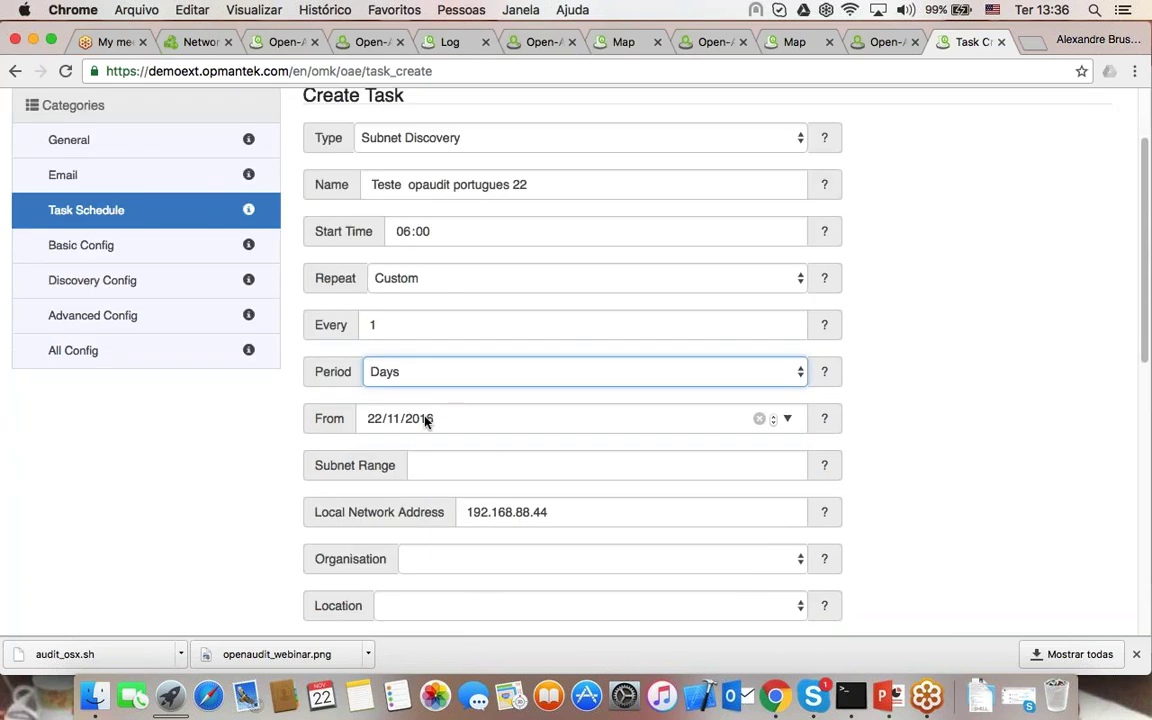
{"action": "left_click", "coordinate": [606, 465]}
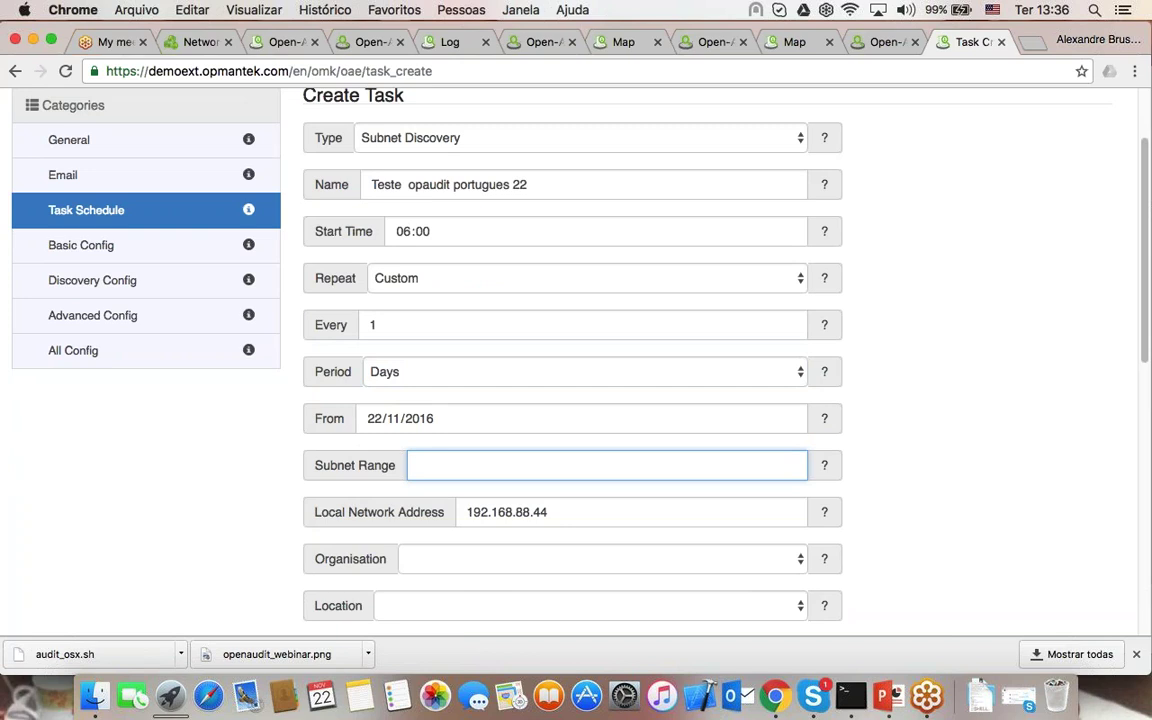
{"action": "type", "text": "1"}
{"action": "key", "text": "Down"}
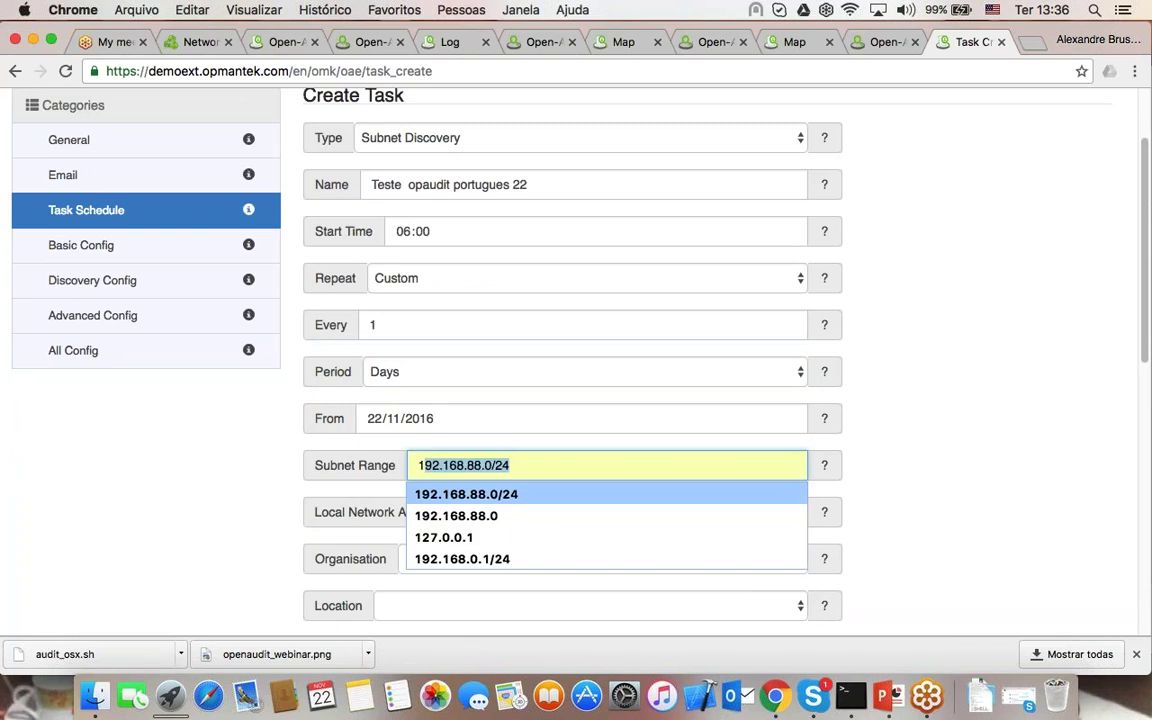
{"action": "left_click", "coordinate": [581, 501]}
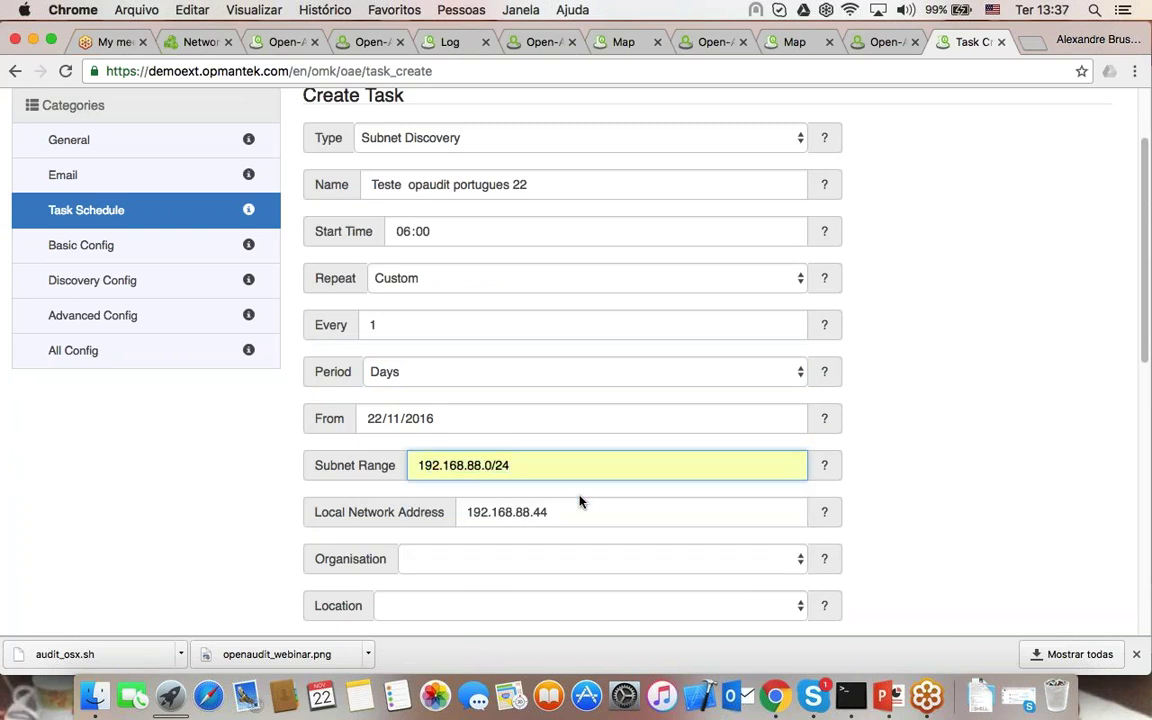
Step: Assign Default Organisation and Default Location, then create the discovery task
{"action": "scroll", "coordinate": [666, 476], "scroll_direction": "down", "scroll_amount": 3}
{"action": "left_click", "coordinate": [517, 446]}
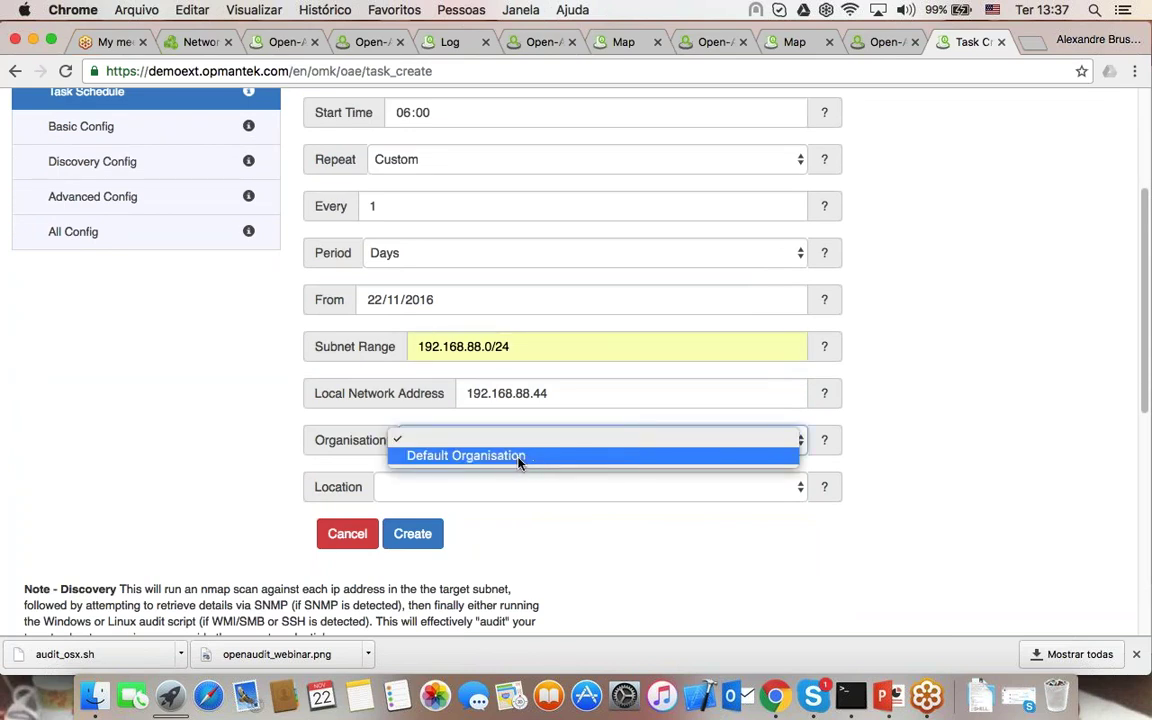
{"action": "left_click", "coordinate": [518, 463]}
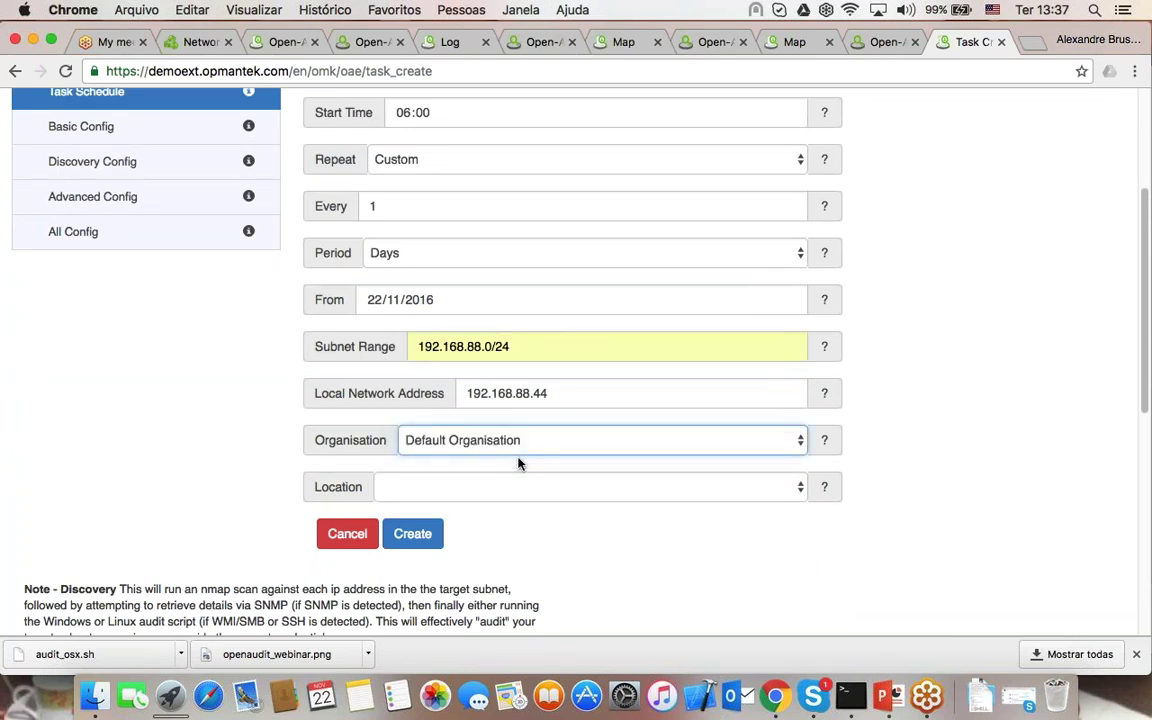
{"action": "left_click", "coordinate": [555, 495]}
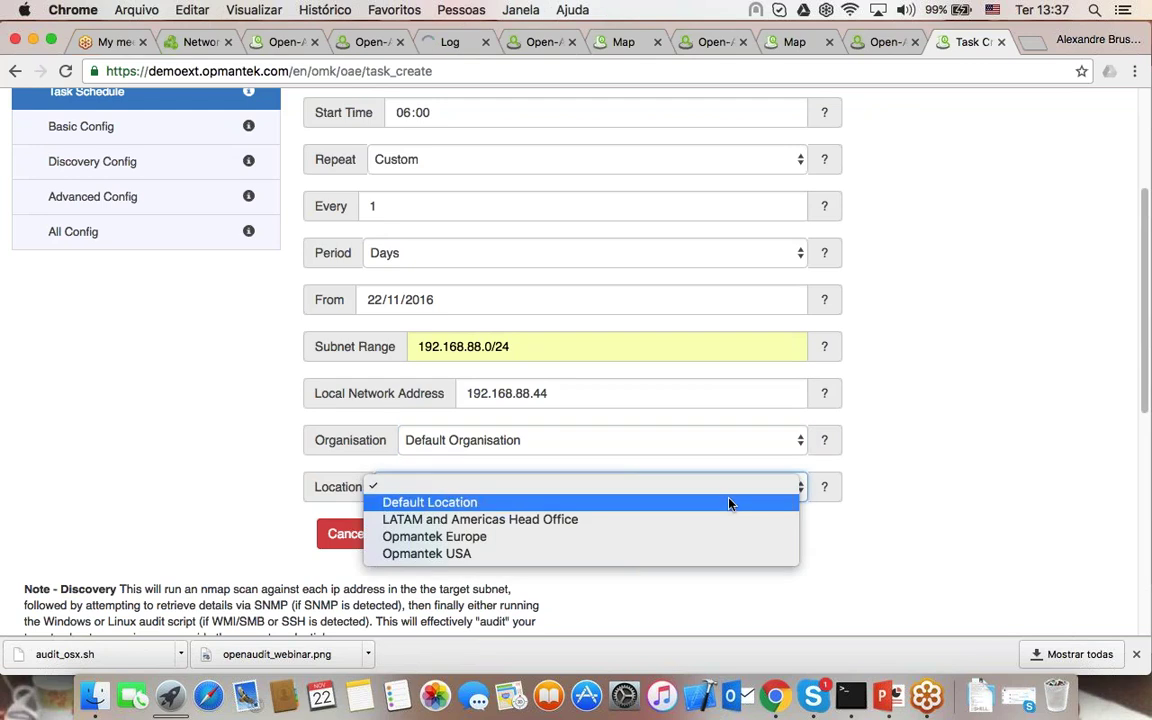
{"action": "left_click", "coordinate": [729, 503]}
{"action": "left_click", "coordinate": [411, 535]}
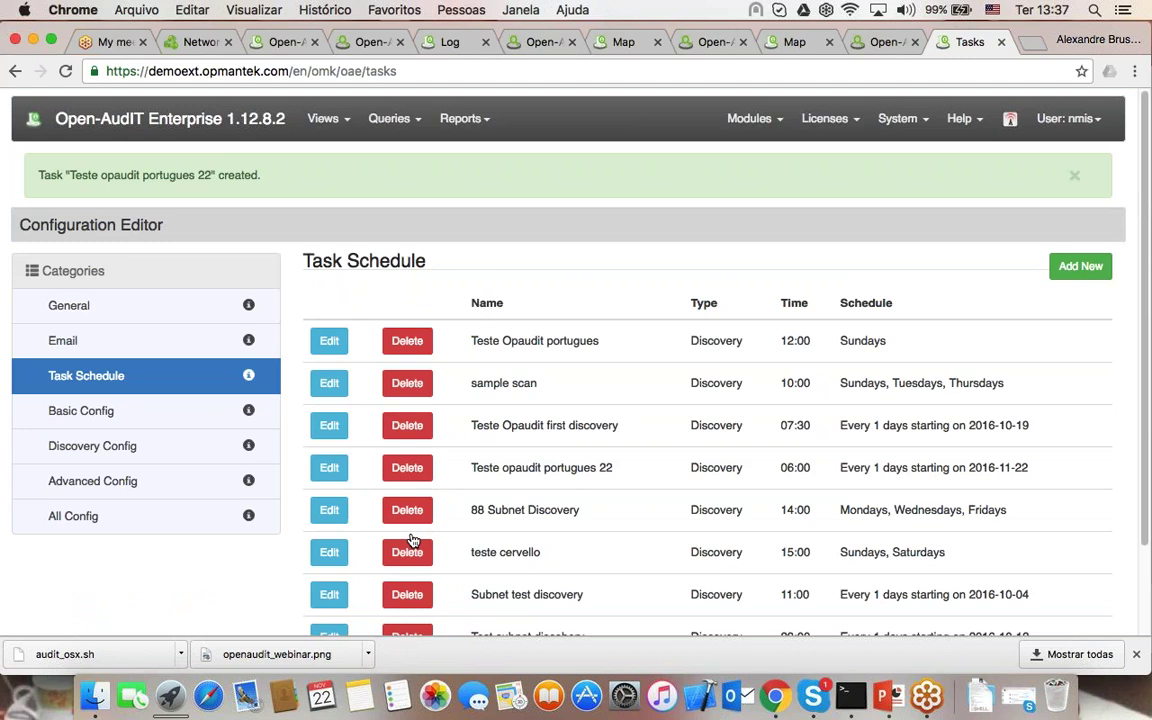
Step: Return to the dashboard and run the Installed - Software query from Queries
{"action": "left_click", "coordinate": [176, 122]}
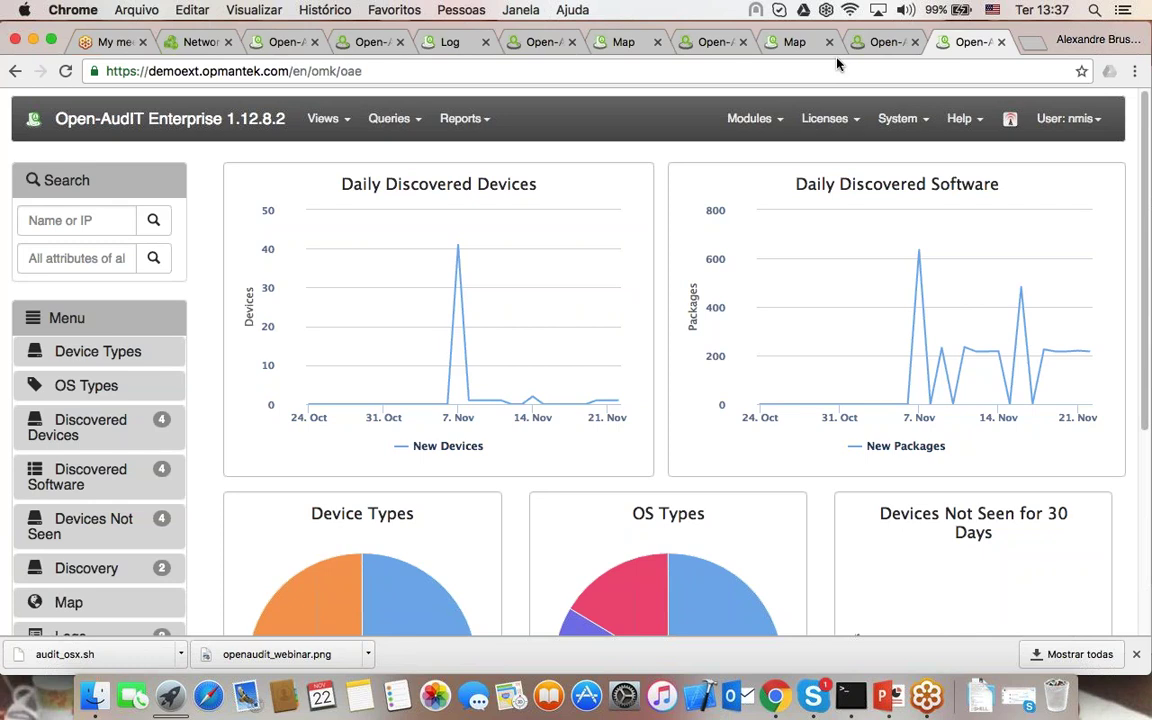
{"action": "left_click", "coordinate": [463, 118]}
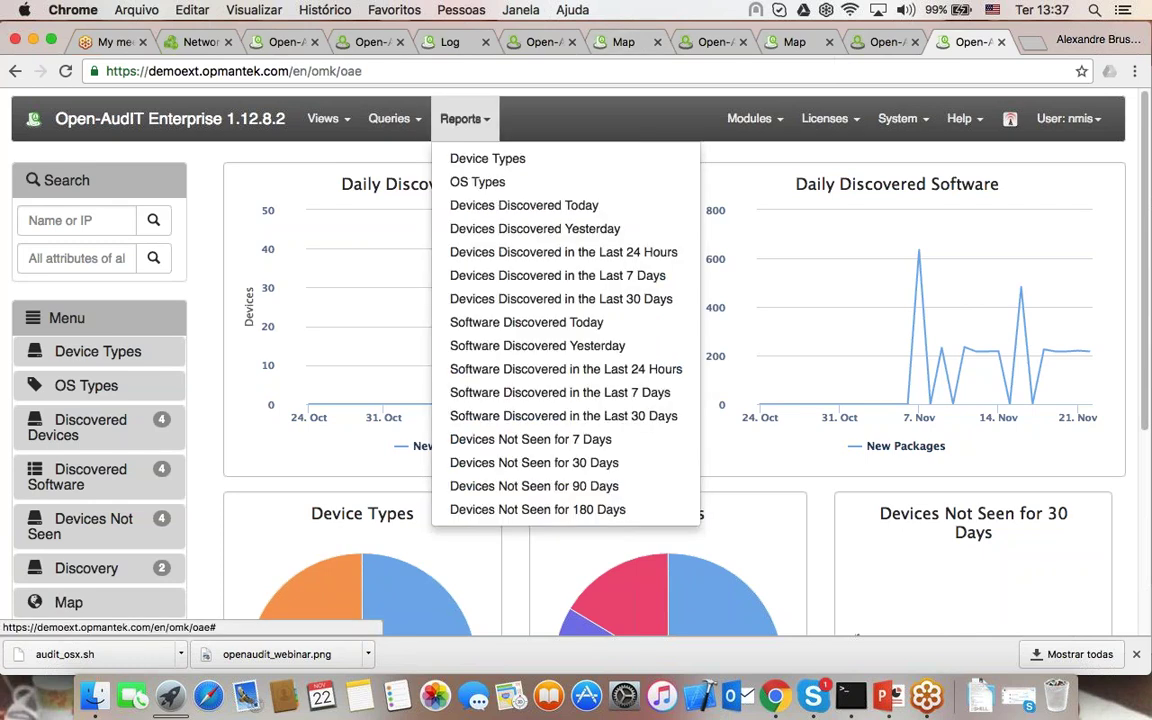
{"action": "left_click", "coordinate": [412, 122]}
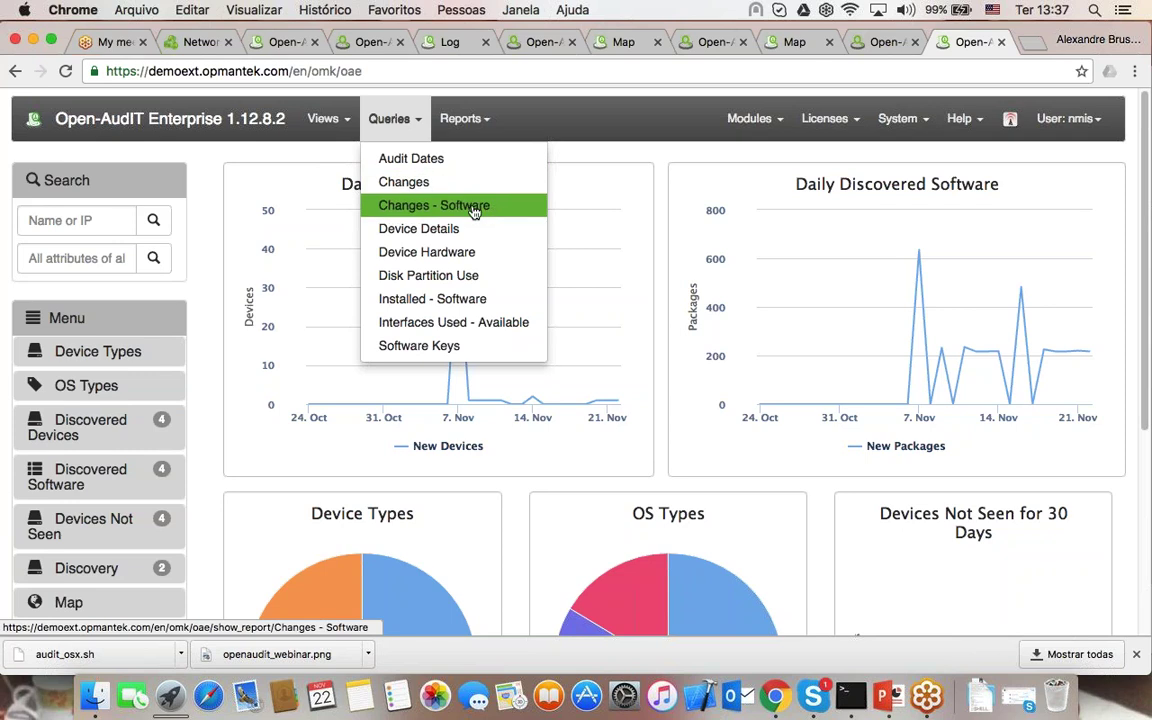
{"action": "left_click", "coordinate": [478, 302]}
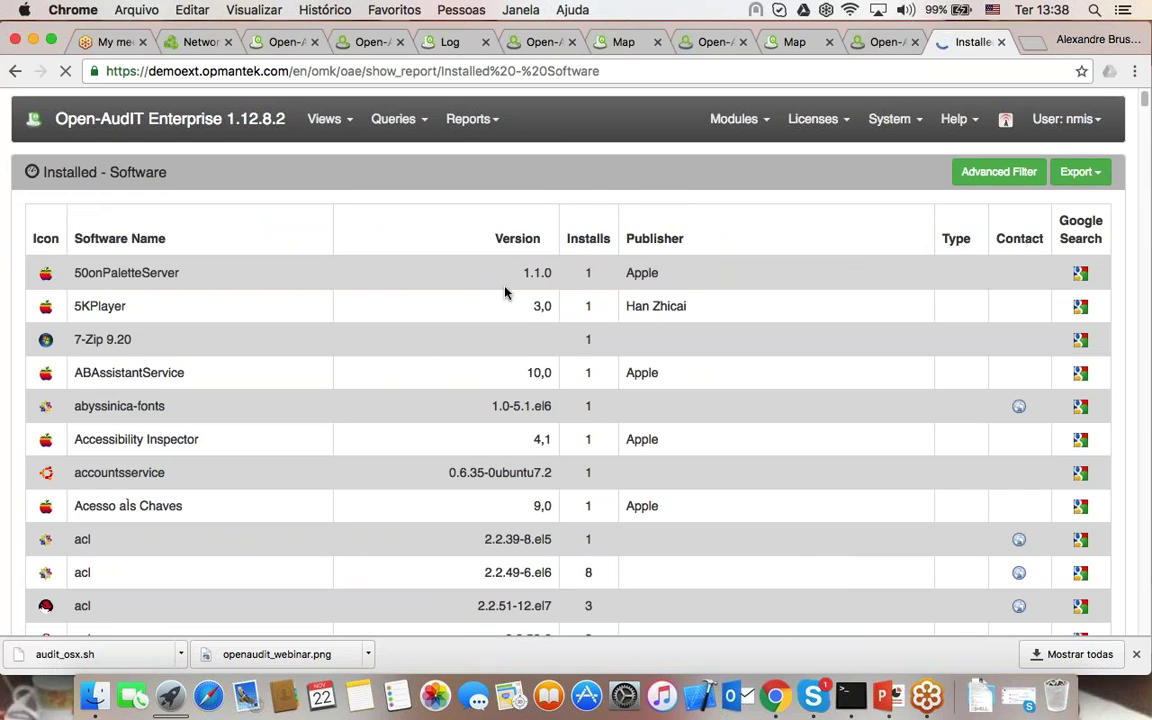
Step: Set the advanced filter to Publisher, Text: Like, value 'MIcrosoft', and apply it
{"action": "scroll", "coordinate": [514, 287], "scroll_direction": "down", "scroll_amount": 5}
{"action": "scroll", "coordinate": [516, 282], "scroll_direction": "down", "scroll_amount": 7}
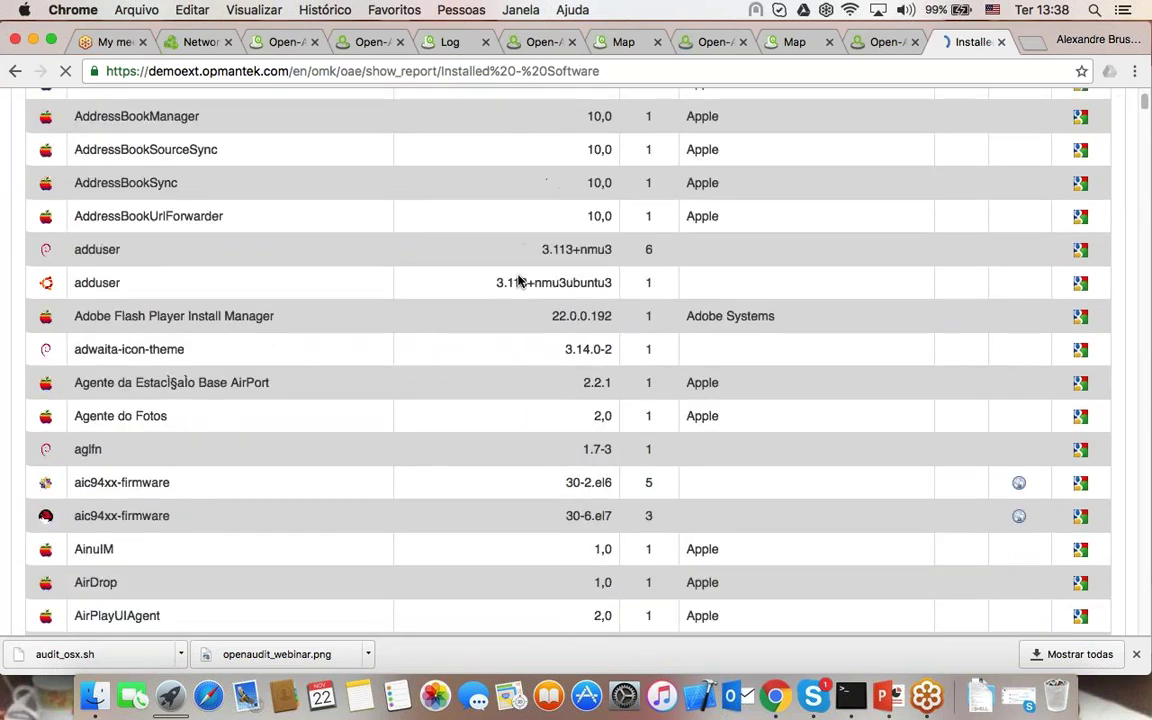
{"action": "scroll", "coordinate": [545, 279], "scroll_direction": "up", "scroll_amount": 15}
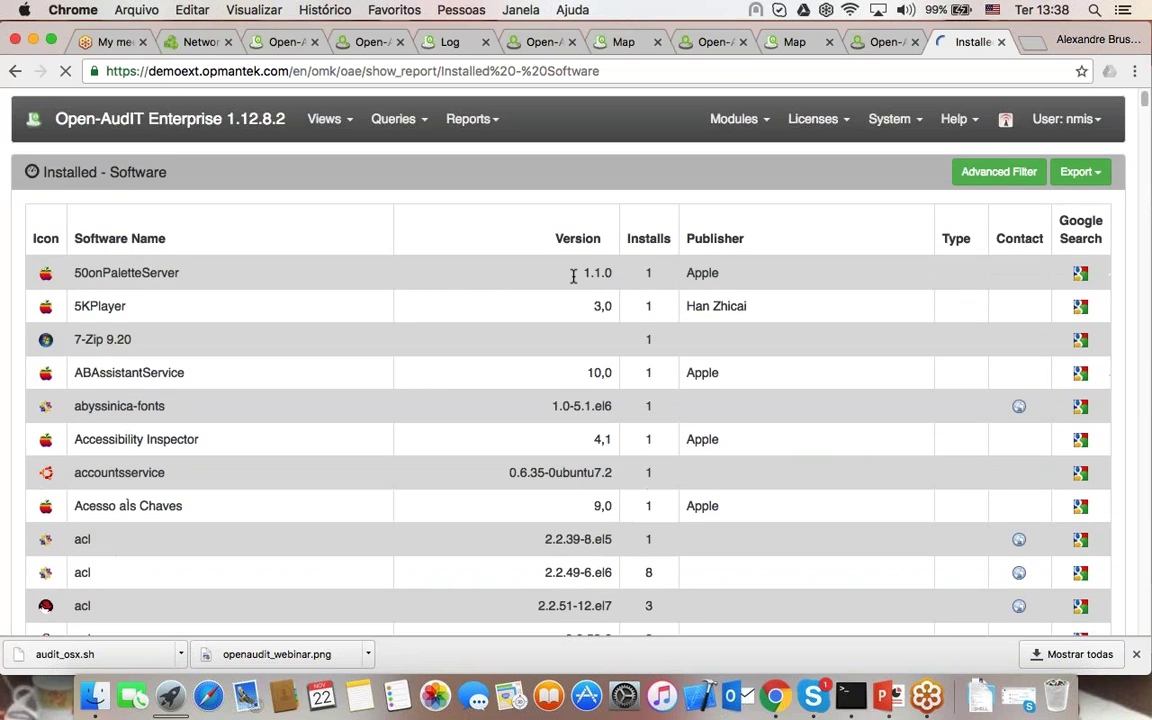
{"action": "left_click", "coordinate": [996, 175]}
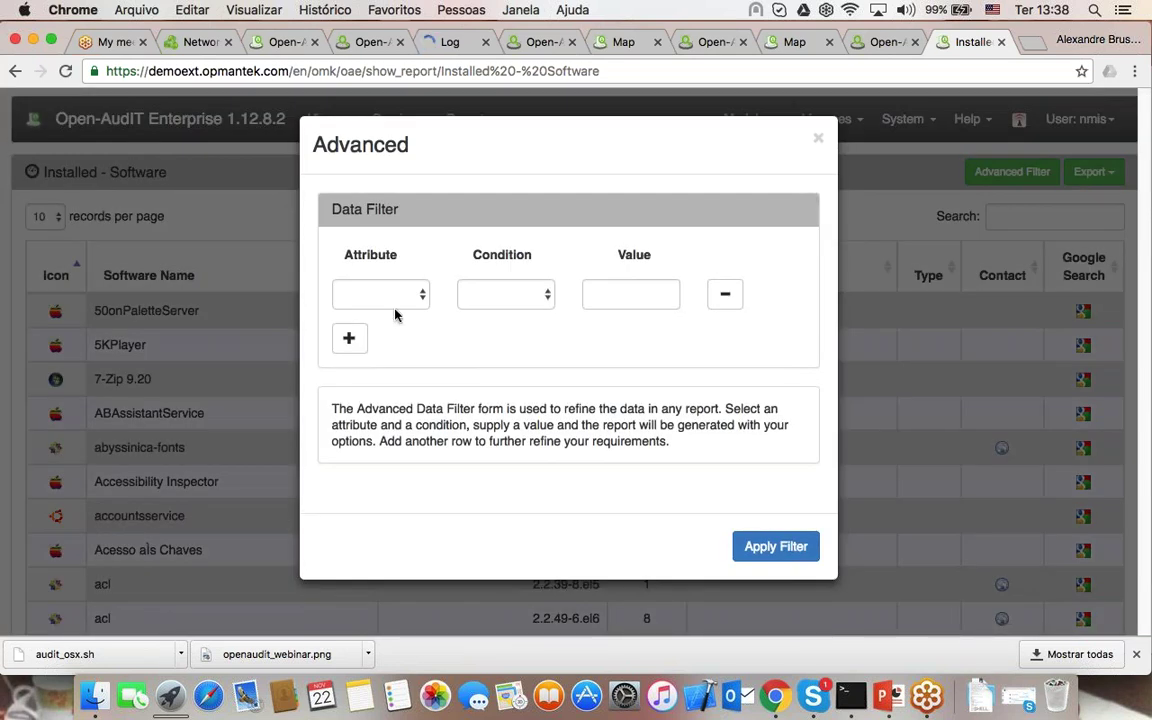
{"action": "left_click", "coordinate": [395, 300]}
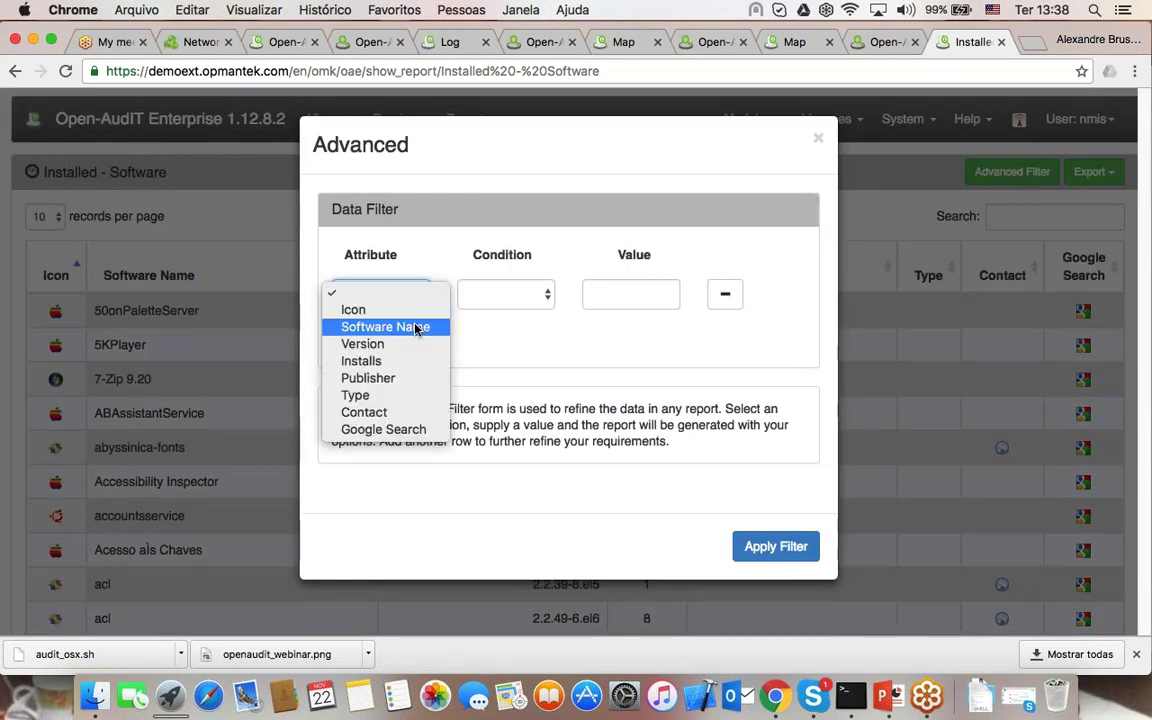
{"action": "left_click", "coordinate": [435, 379]}
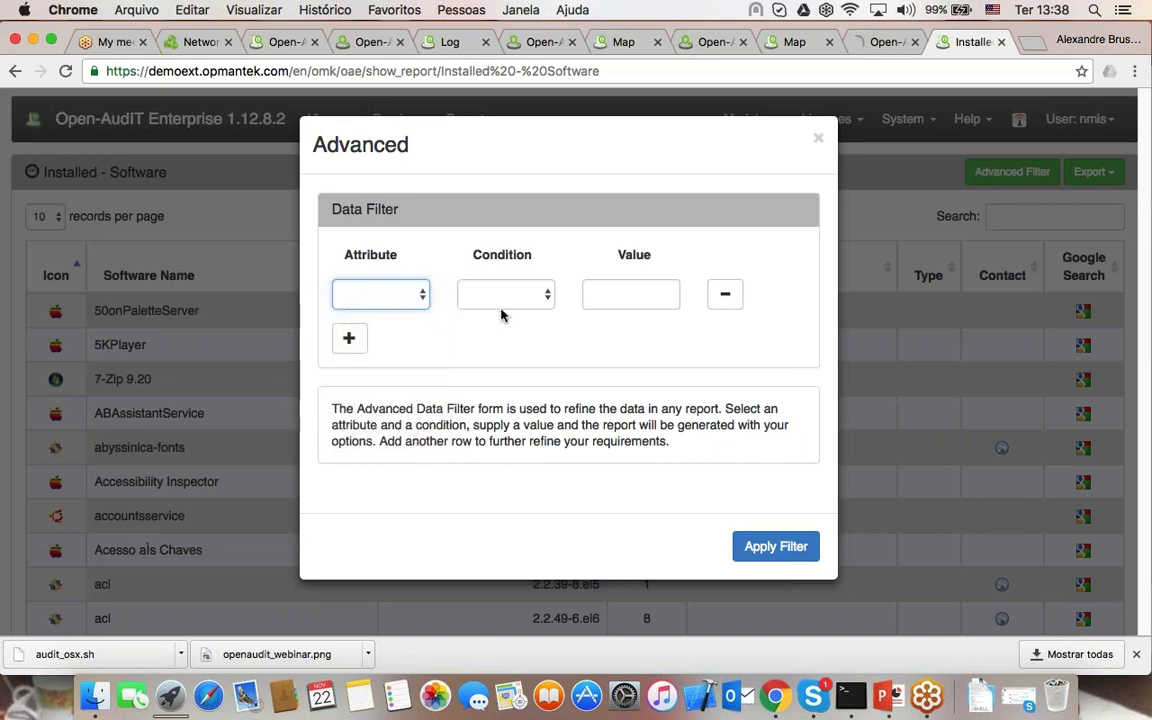
{"action": "left_click", "coordinate": [525, 298]}
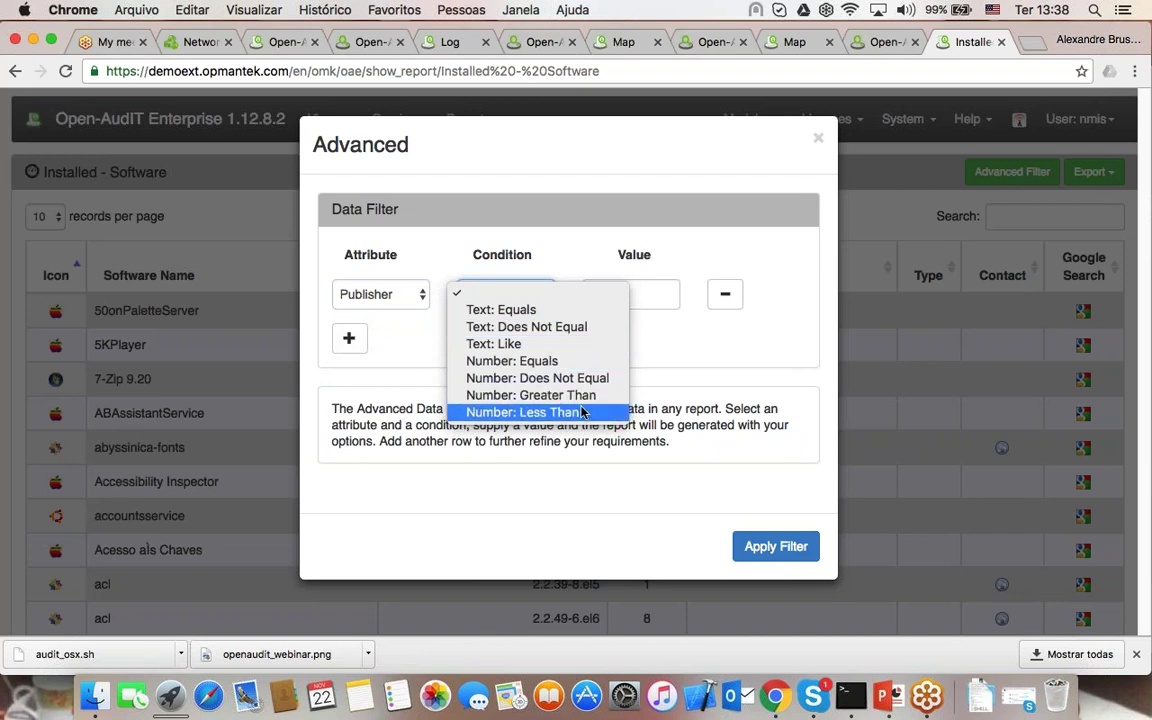
{"action": "left_click", "coordinate": [573, 344]}
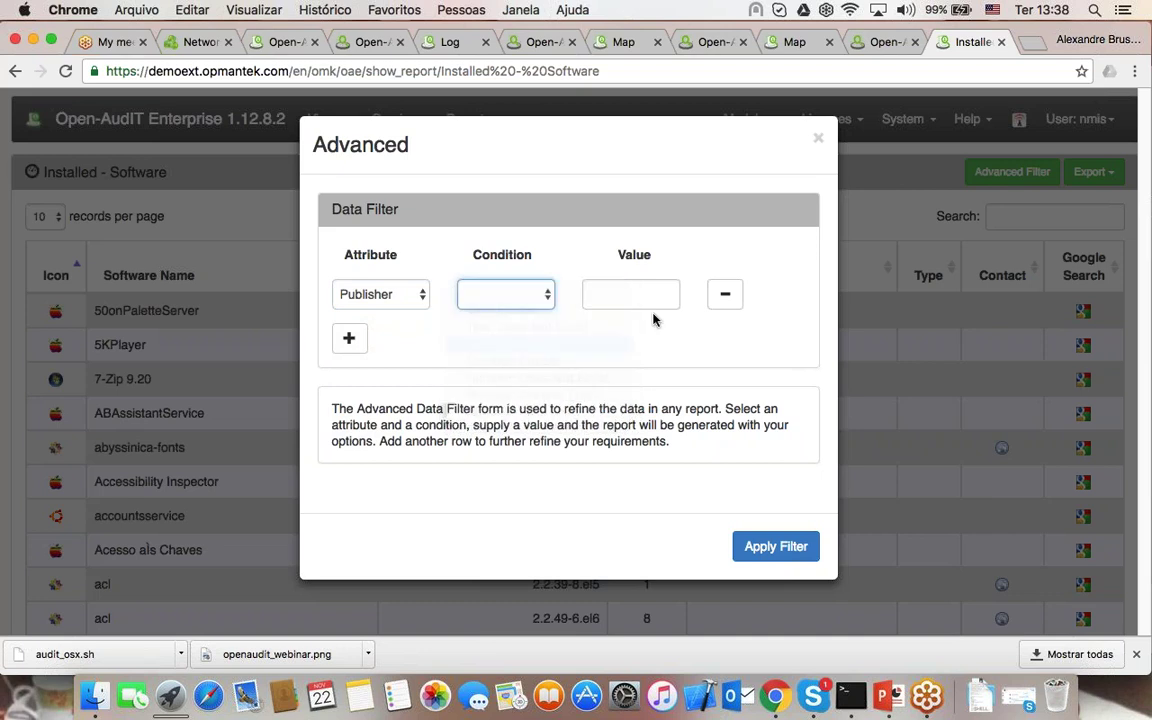
{"action": "left_click", "coordinate": [633, 296]}
{"action": "type", "text": "MIcrosoft"}
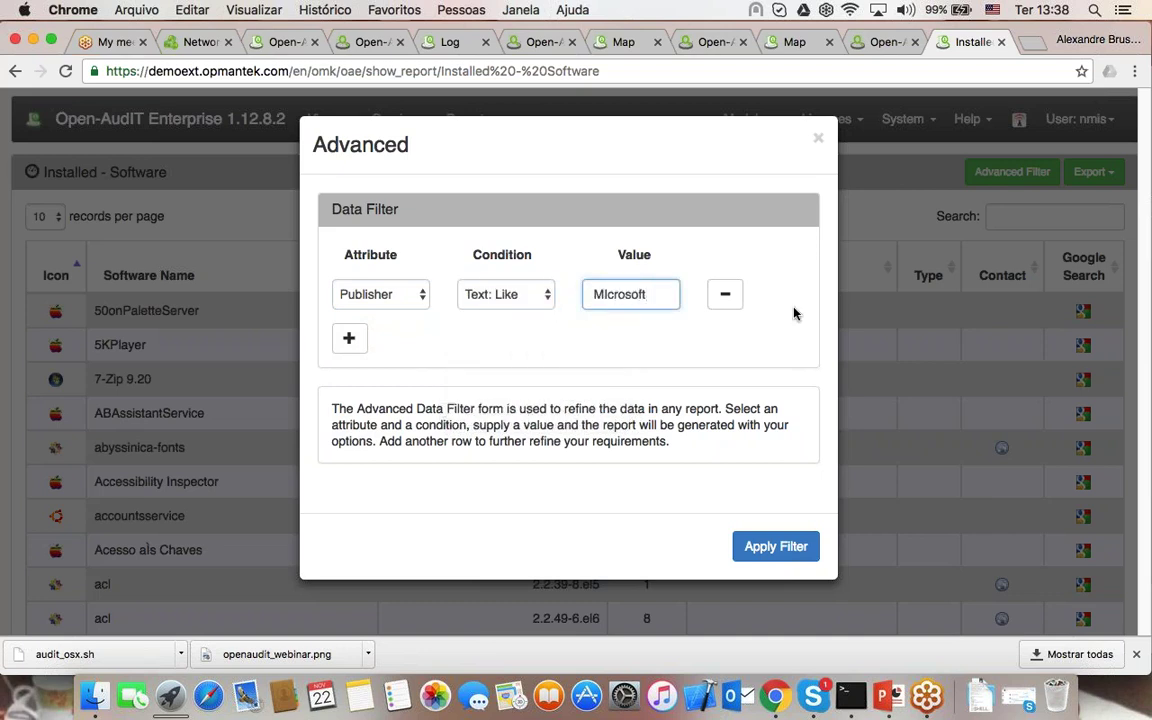
{"action": "left_click", "coordinate": [815, 547]}
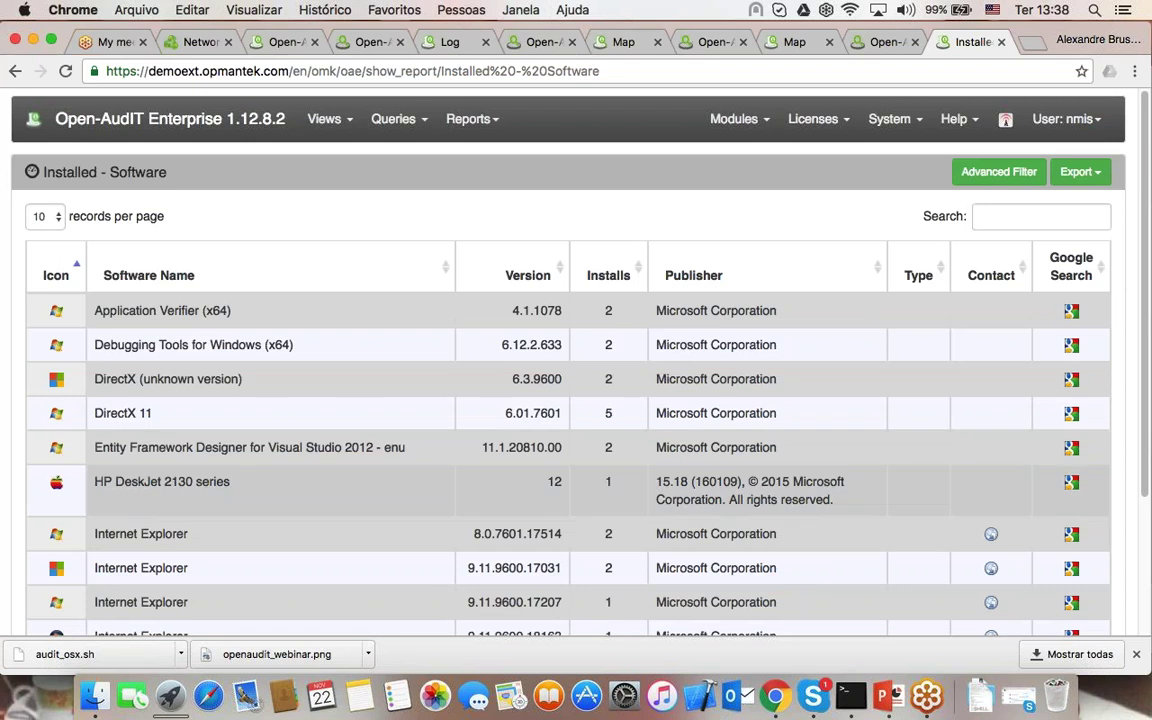
Step: Page through the Microsoft publisher results of the installed-software report
{"action": "scroll", "coordinate": [833, 513], "scroll_direction": "down", "scroll_amount": 4}
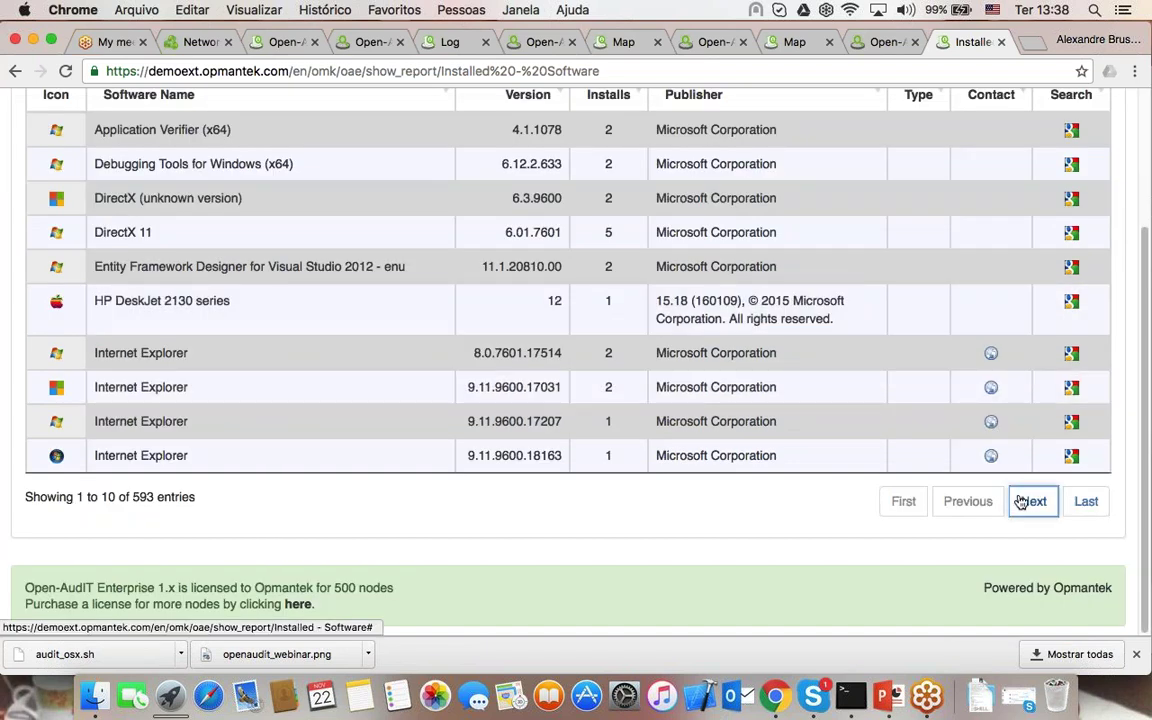
{"action": "left_click", "coordinate": [1021, 502]}
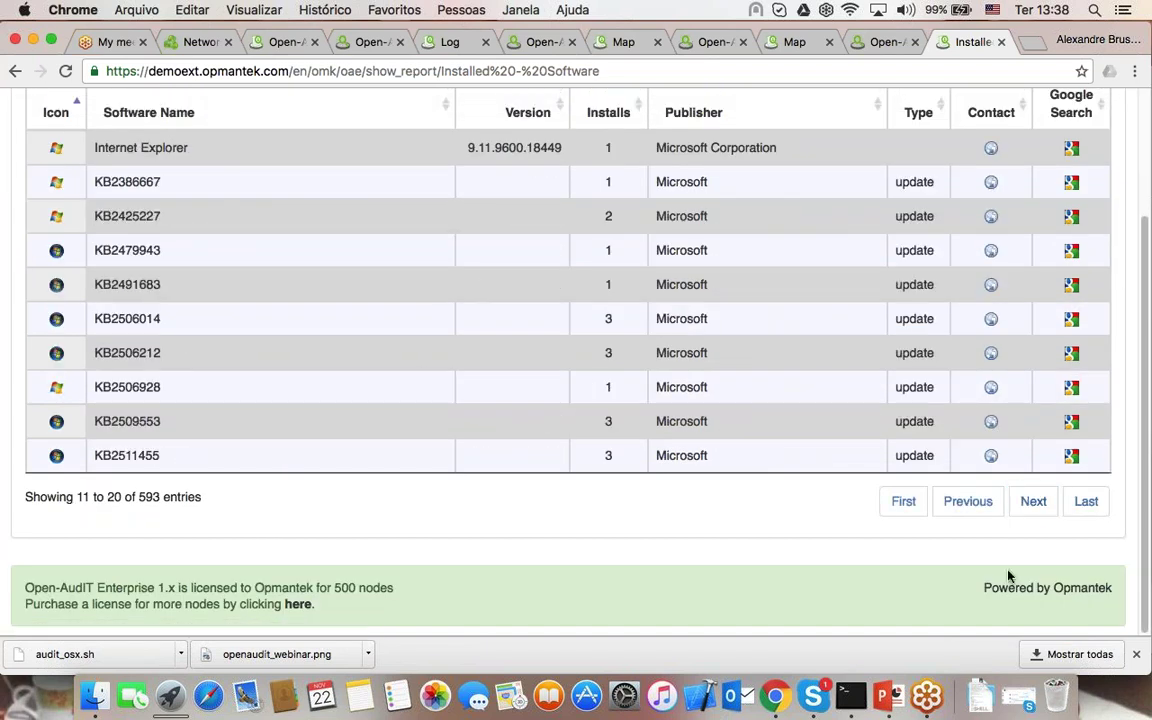
{"action": "left_click", "coordinate": [1039, 512]}
{"action": "double_click", "coordinate": [1039, 512]}
{"action": "triple_click", "coordinate": [1039, 512]}
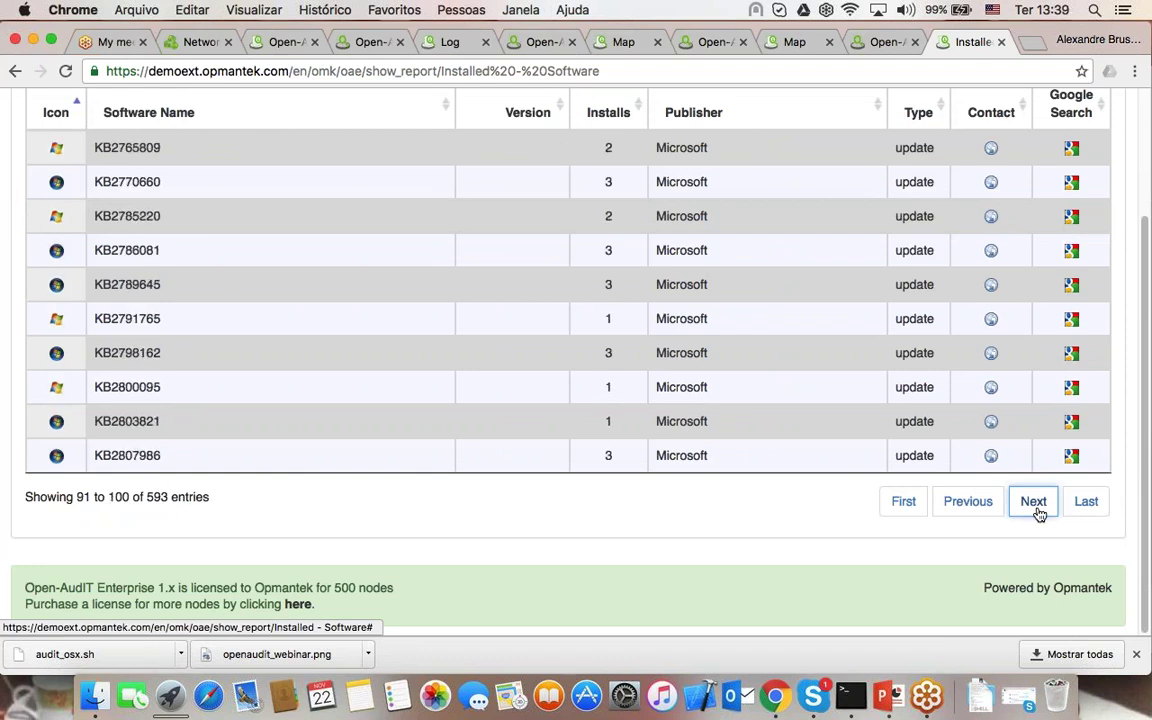
{"action": "triple_click", "coordinate": [1039, 512]}
{"action": "triple_click", "coordinate": [1039, 512]}
{"action": "triple_click", "coordinate": [1039, 512]}
{"action": "double_click", "coordinate": [1039, 512]}
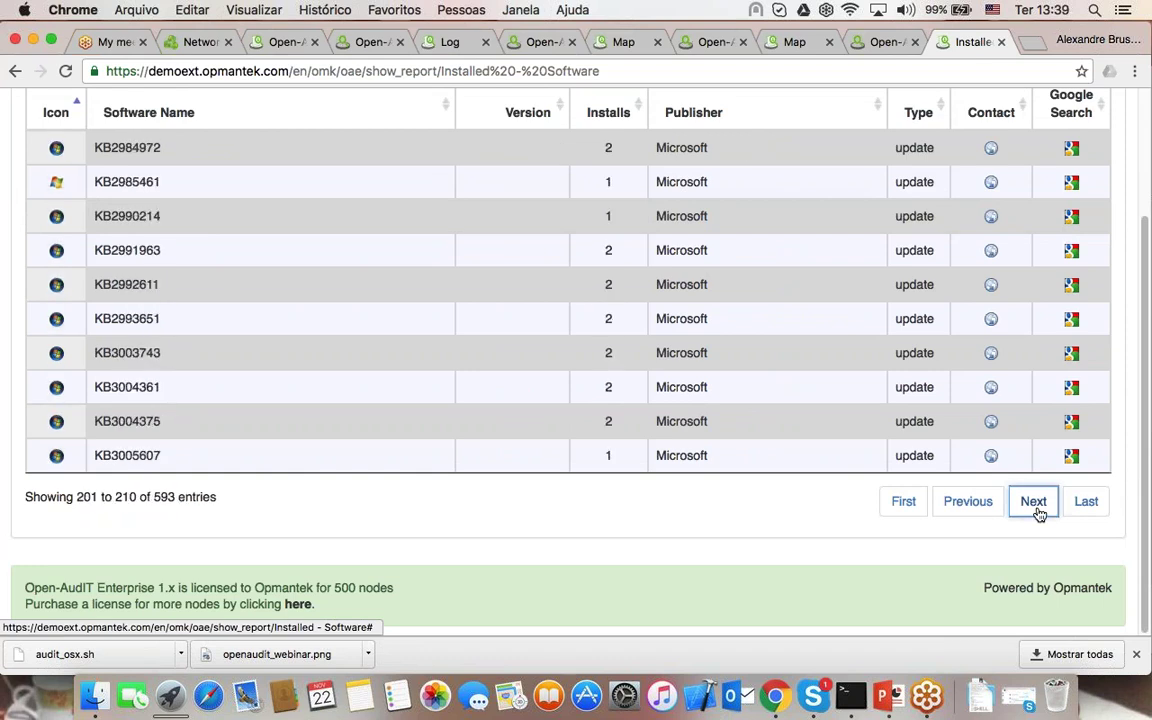
{"action": "double_click", "coordinate": [1039, 512]}
{"action": "double_click", "coordinate": [1039, 512]}
{"action": "triple_click", "coordinate": [1039, 512]}
{"action": "scroll", "coordinate": [1039, 512], "scroll_direction": "up", "scroll_amount": 3}
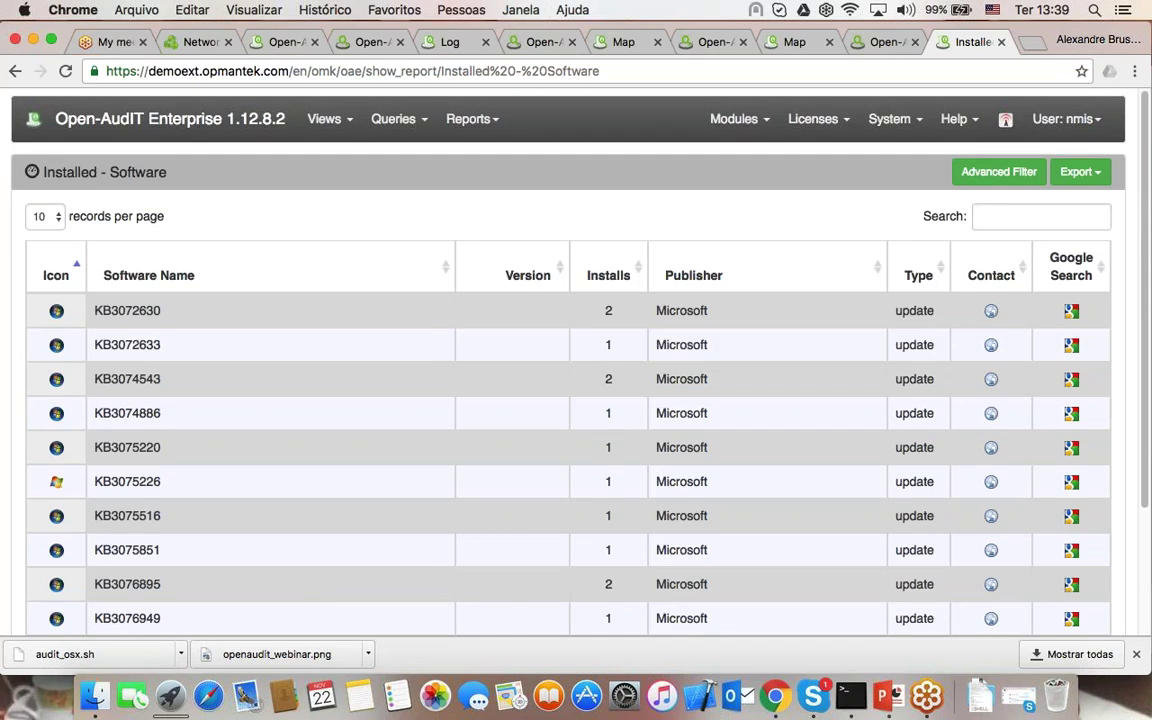
Step: Change the Advanced Filter to Software Name like 'Office' and apply it
{"action": "left_click", "coordinate": [1012, 171]}
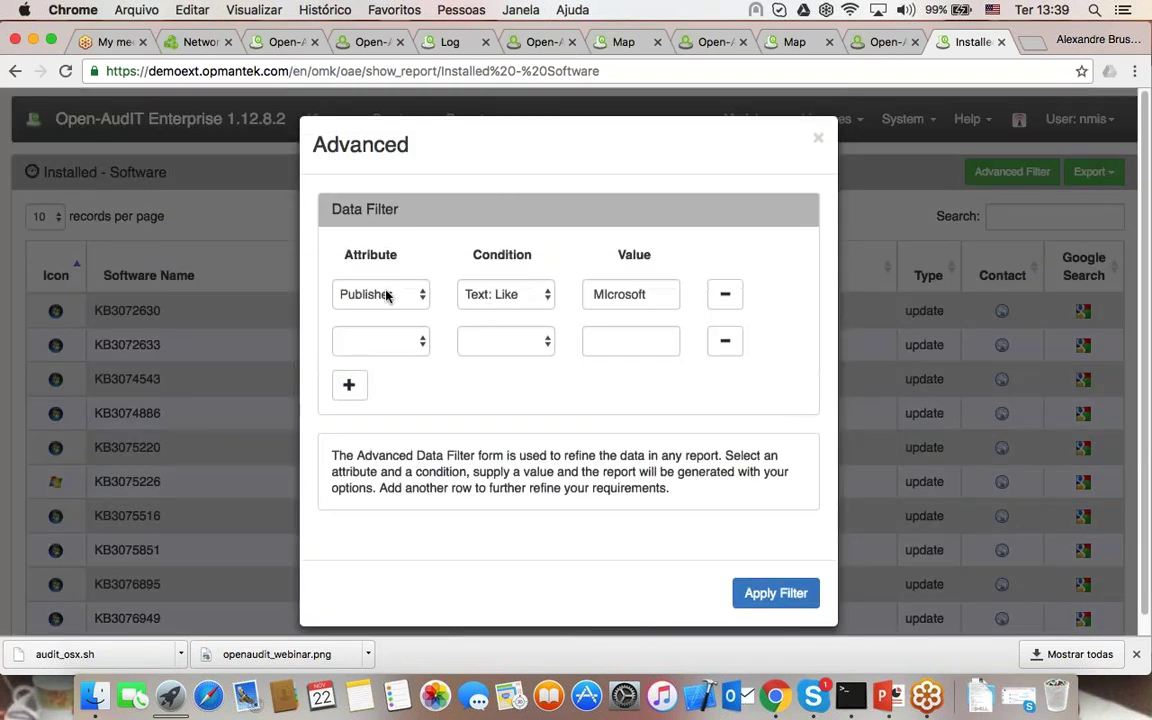
{"action": "left_click", "coordinate": [381, 295]}
{"action": "left_click", "coordinate": [409, 249]}
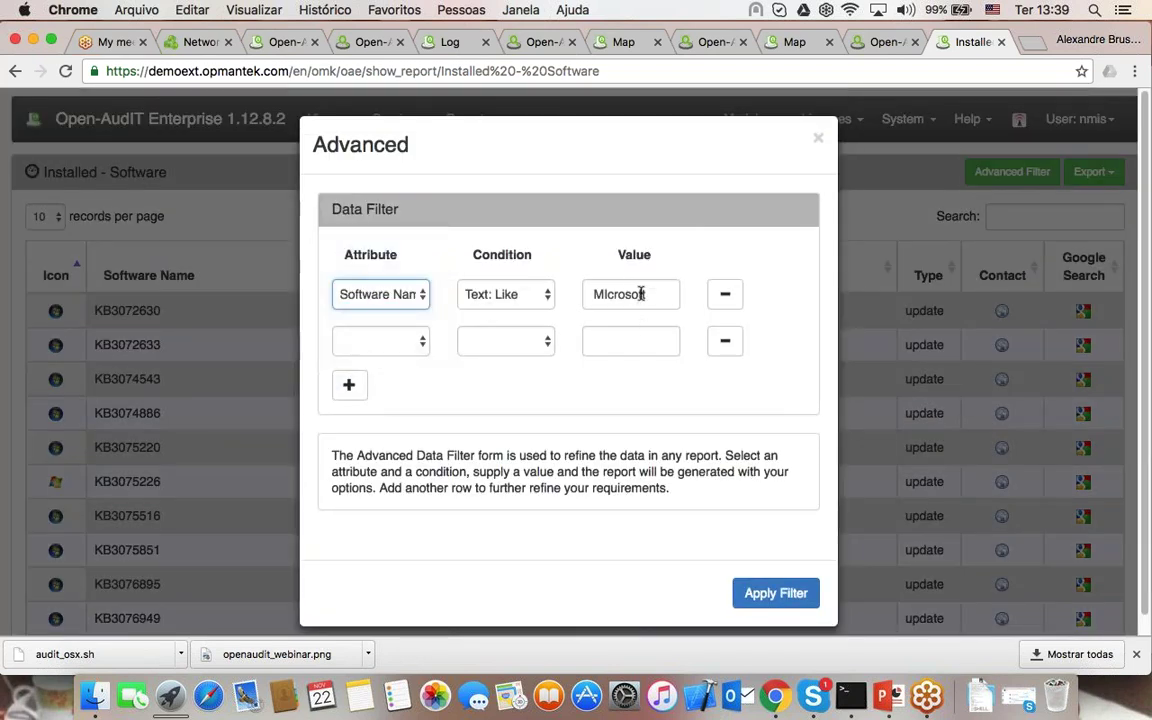
{"action": "double_click", "coordinate": [640, 294]}
{"action": "type", "text": "Off"}
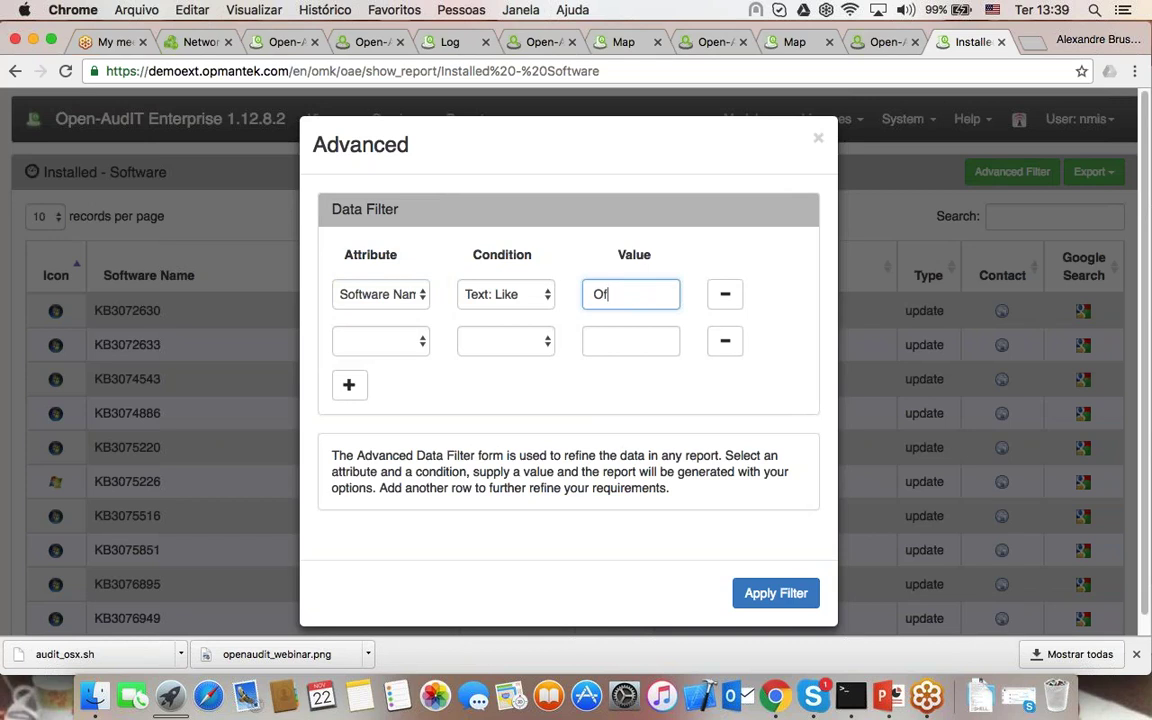
{"action": "type", "text": "ice"}
{"action": "left_click", "coordinate": [762, 592]}
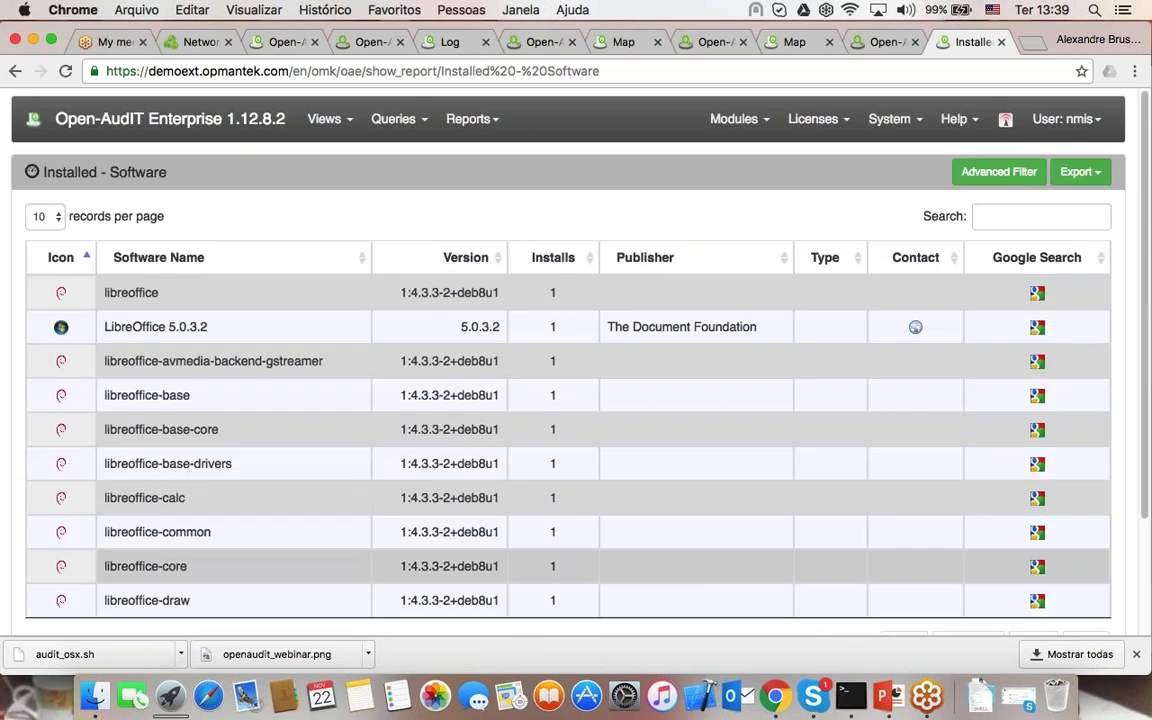
Step: Review the Office matches, then refine the Software Name filter to 'Powerpoint'
{"action": "scroll", "coordinate": [453, 402], "scroll_direction": "down", "scroll_amount": 3}
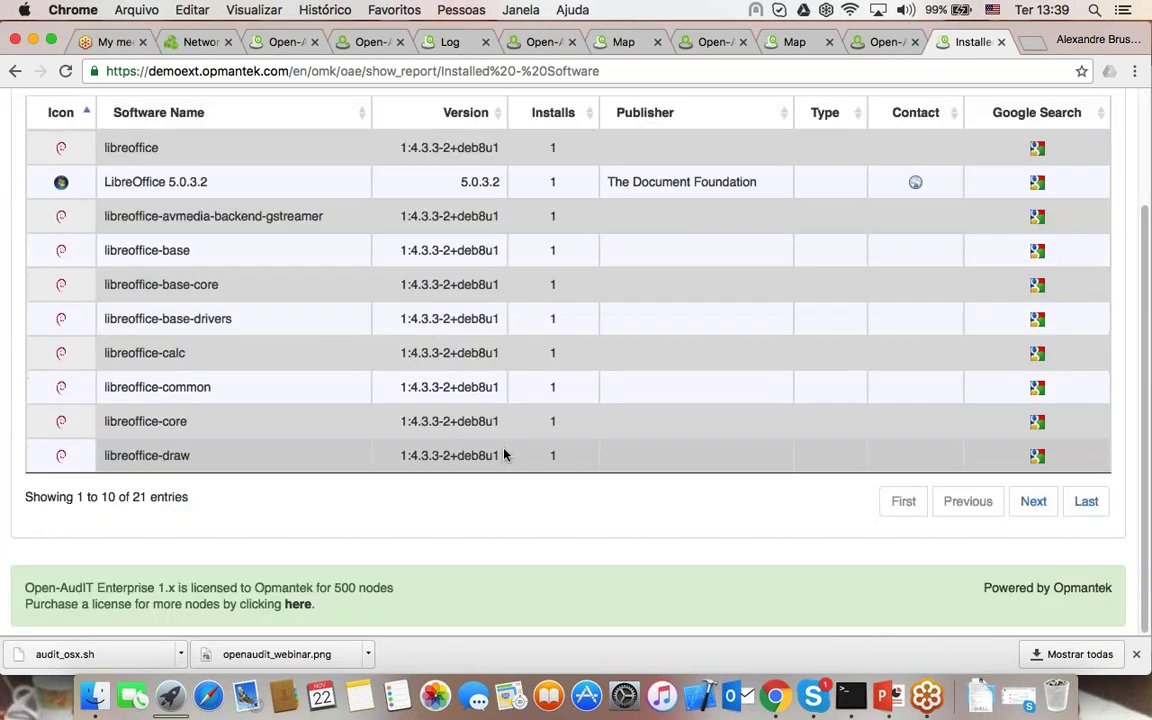
{"action": "left_click", "coordinate": [1033, 501]}
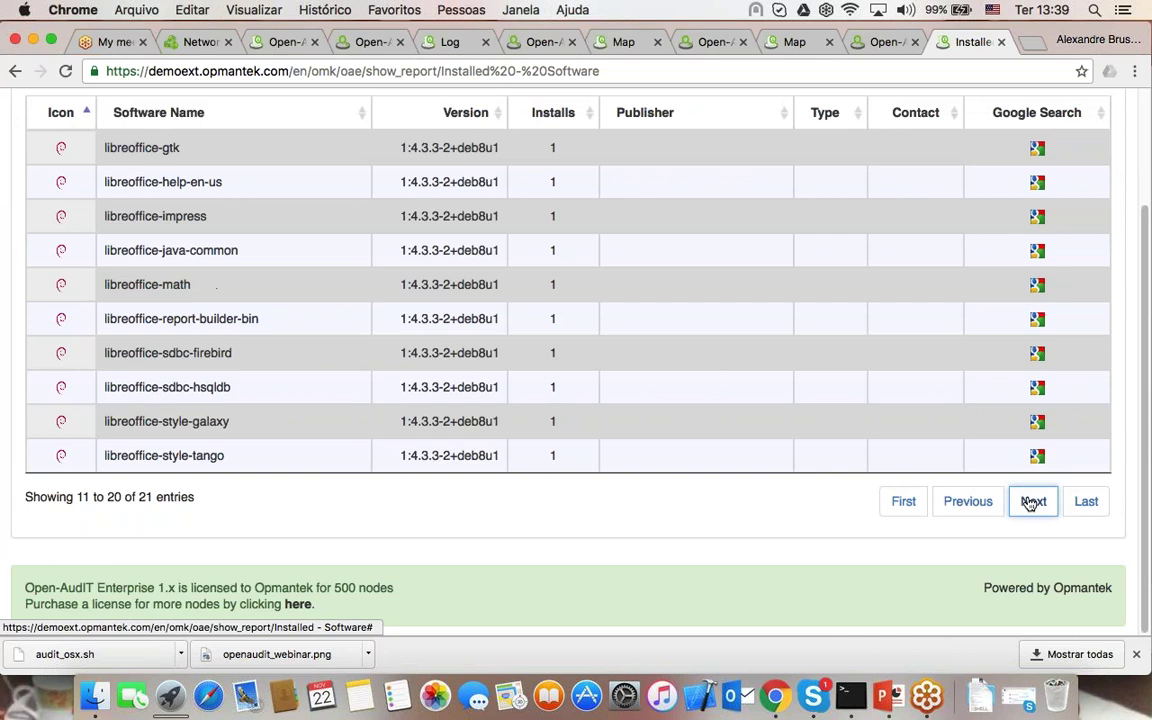
{"action": "left_click", "coordinate": [1033, 501]}
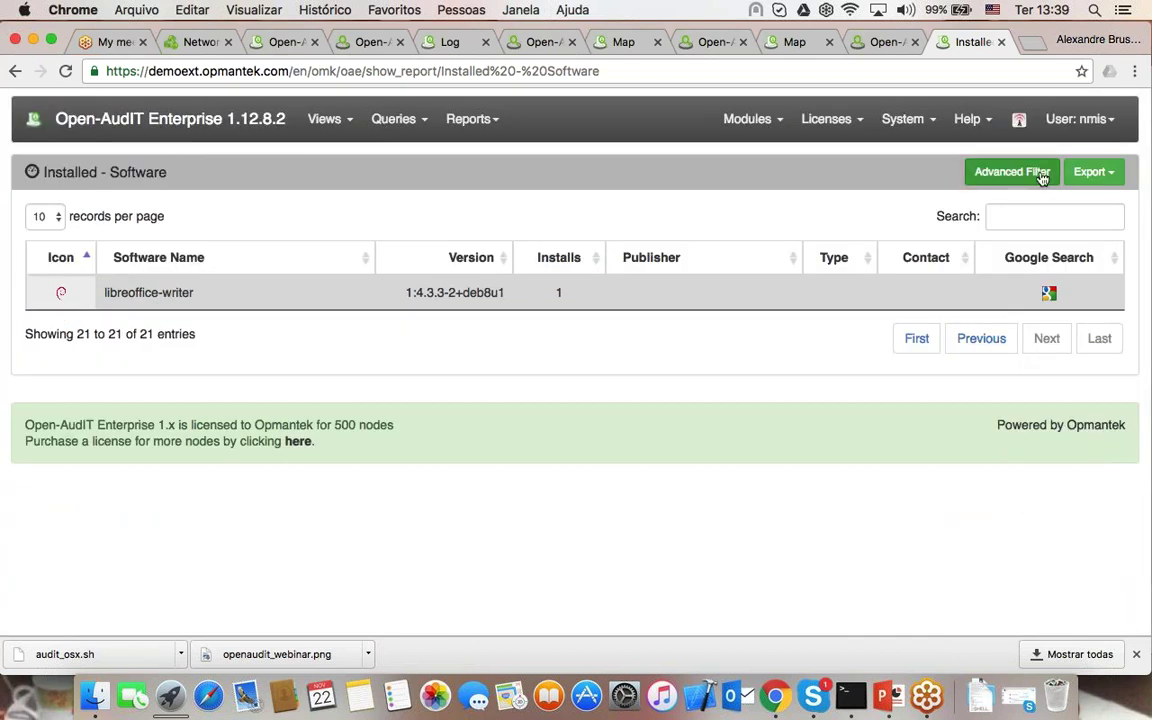
{"action": "left_click", "coordinate": [1011, 172]}
{"action": "left_click_drag", "start_coordinate": [647, 290], "coordinate": [484, 283]}
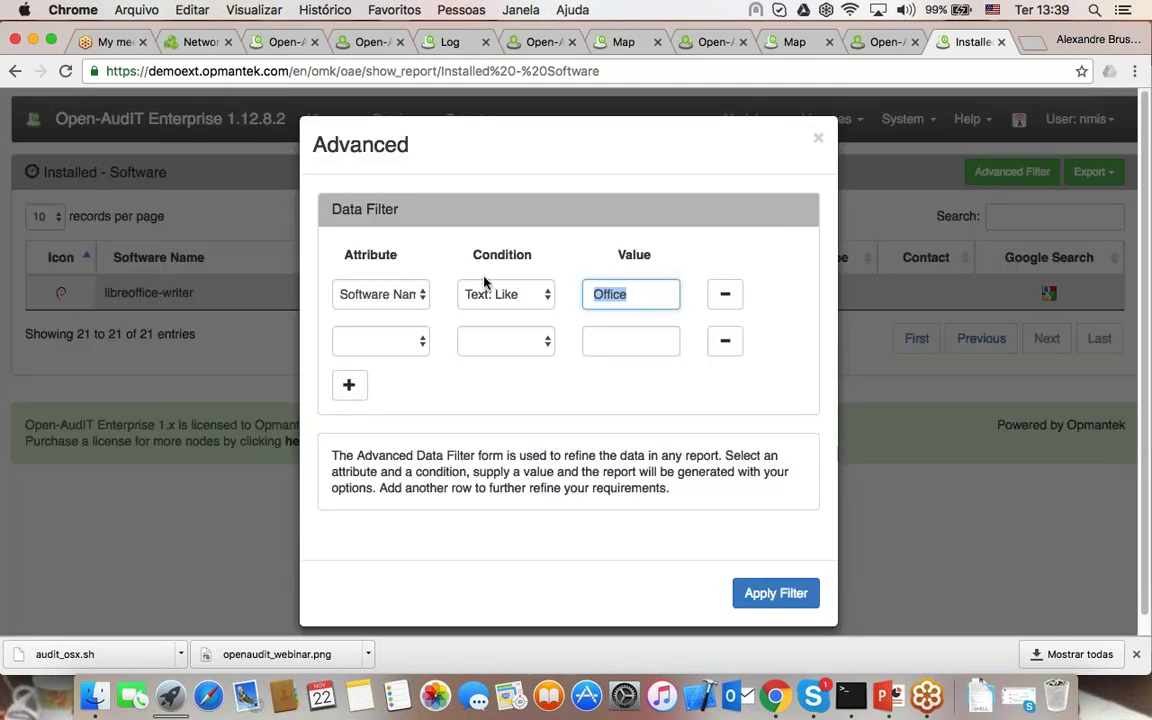
{"action": "type", "text": "Powerpoint"}
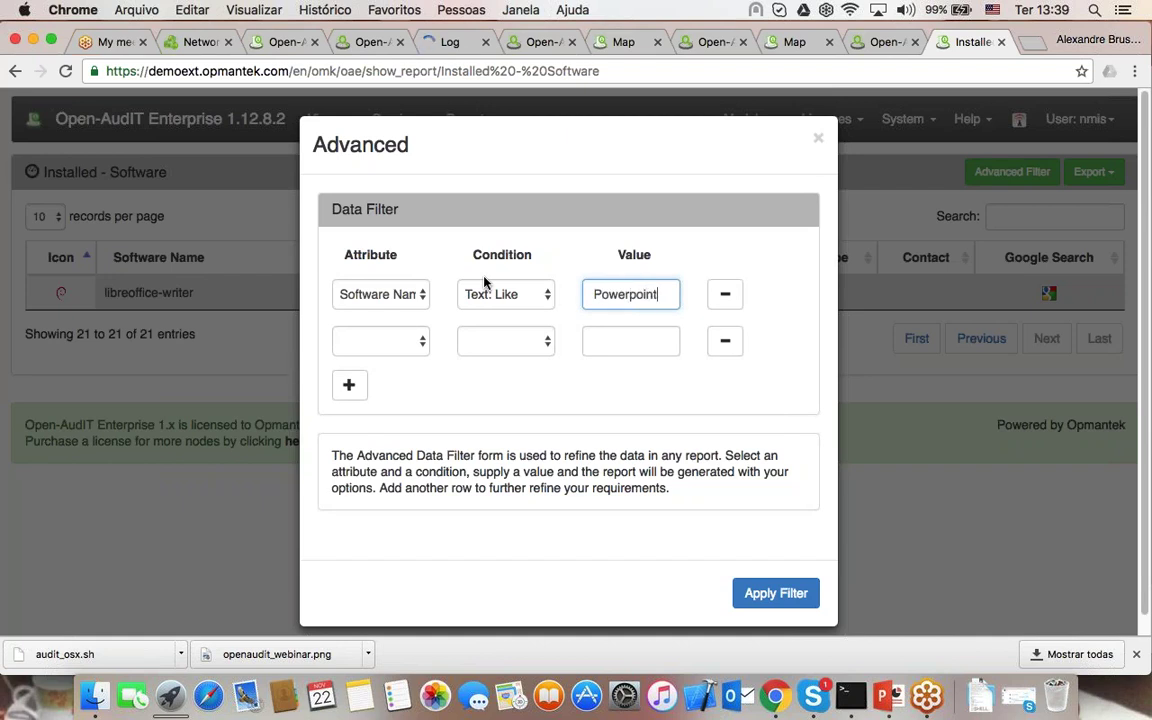
{"action": "left_click", "coordinate": [776, 592]}
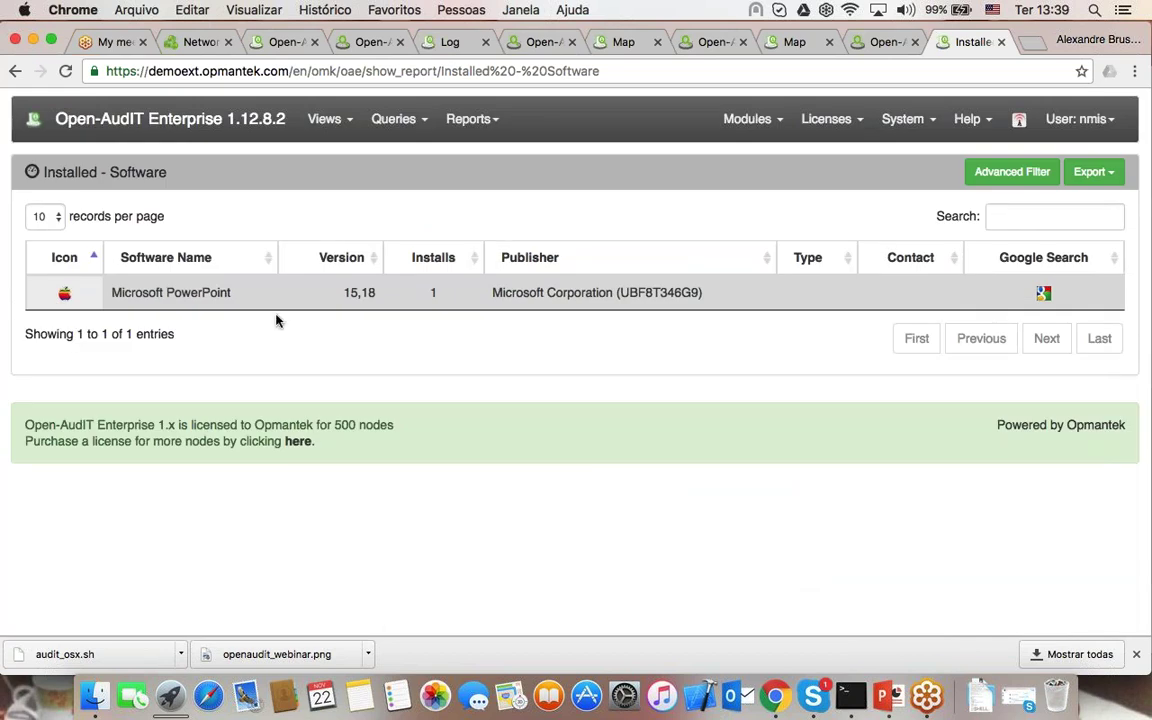
Step: Open Microsoft PowerPoint's details showing the MacBook with version 15,18, then view the Views menu
{"action": "left_click", "coordinate": [150, 293]}
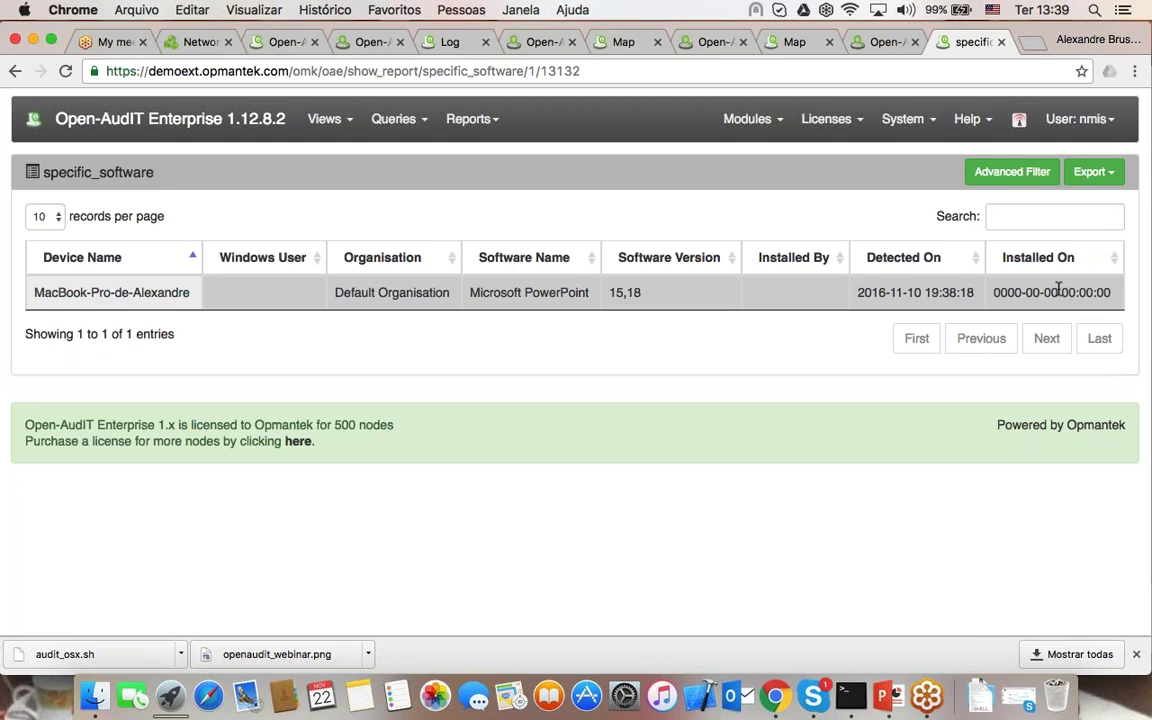
{"action": "left_click", "coordinate": [336, 128]}
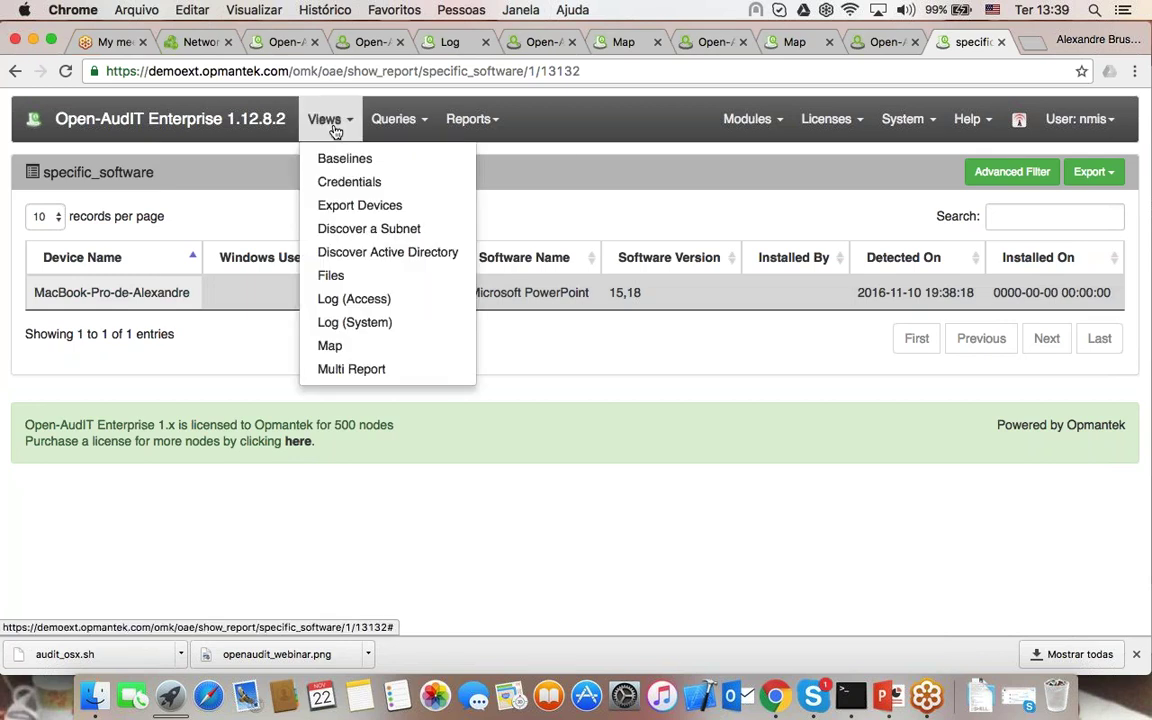
Step: Run the Software Keys query and highlight the Windows 7 Ultimate and third-row key strings
{"action": "left_click", "coordinate": [376, 128]}
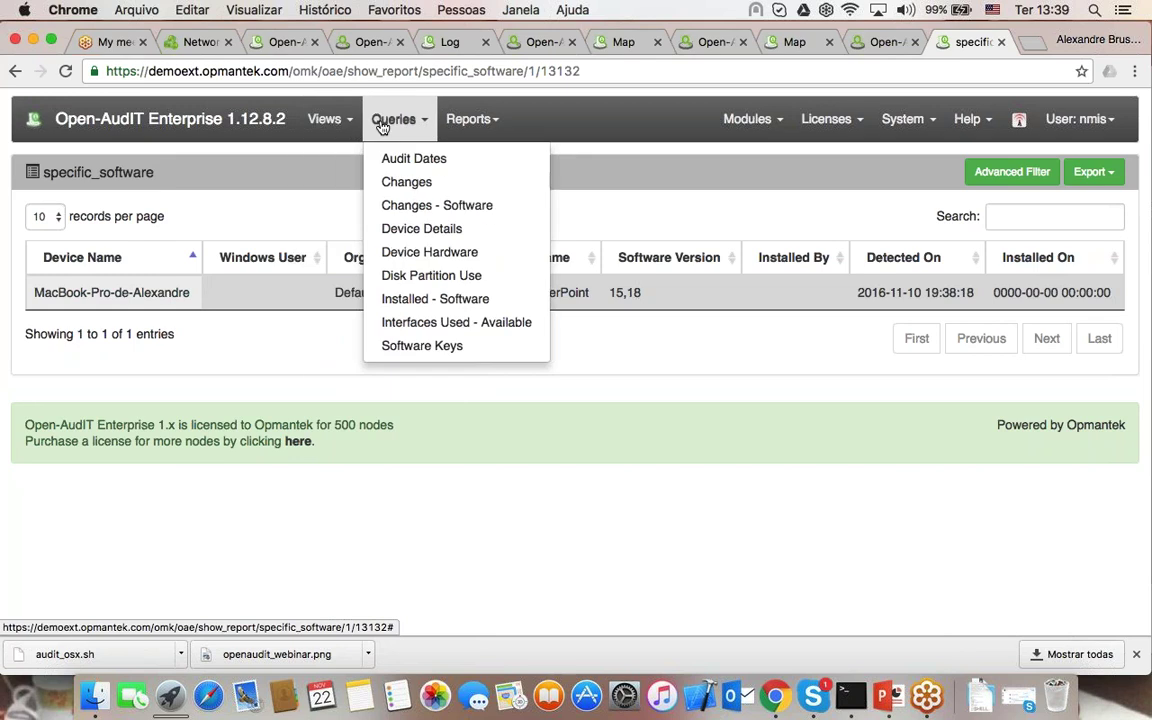
{"action": "left_click", "coordinate": [505, 352]}
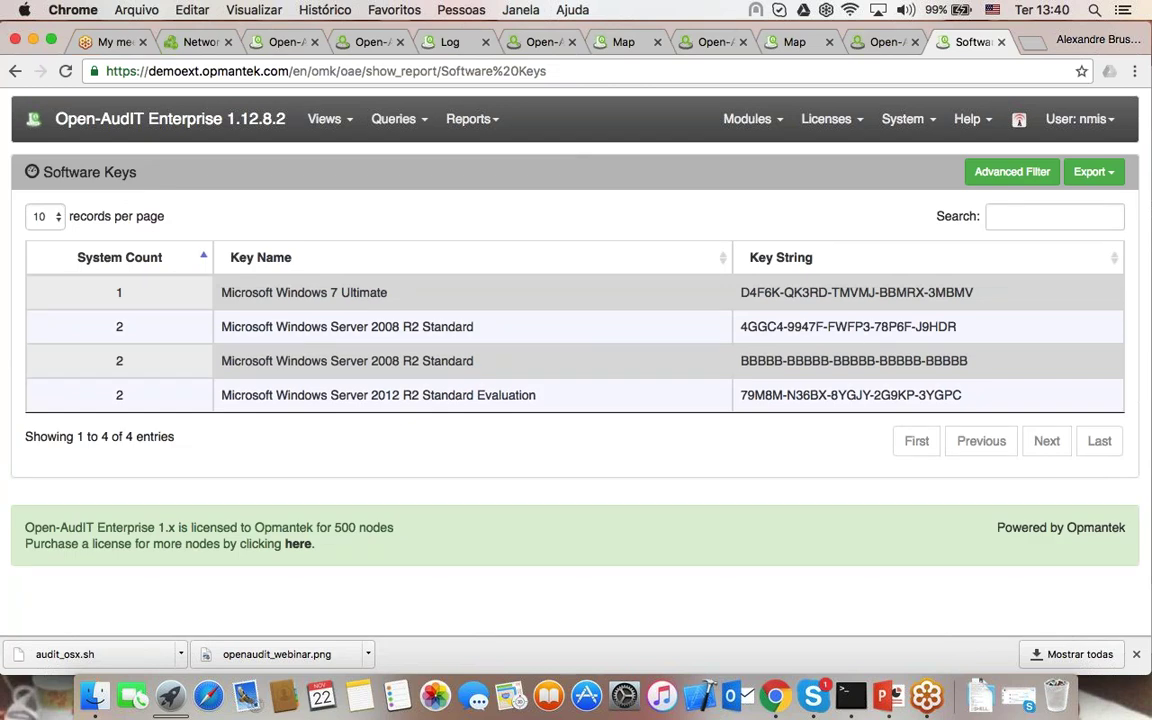
{"action": "left_click_drag", "start_coordinate": [987, 292], "coordinate": [730, 305]}
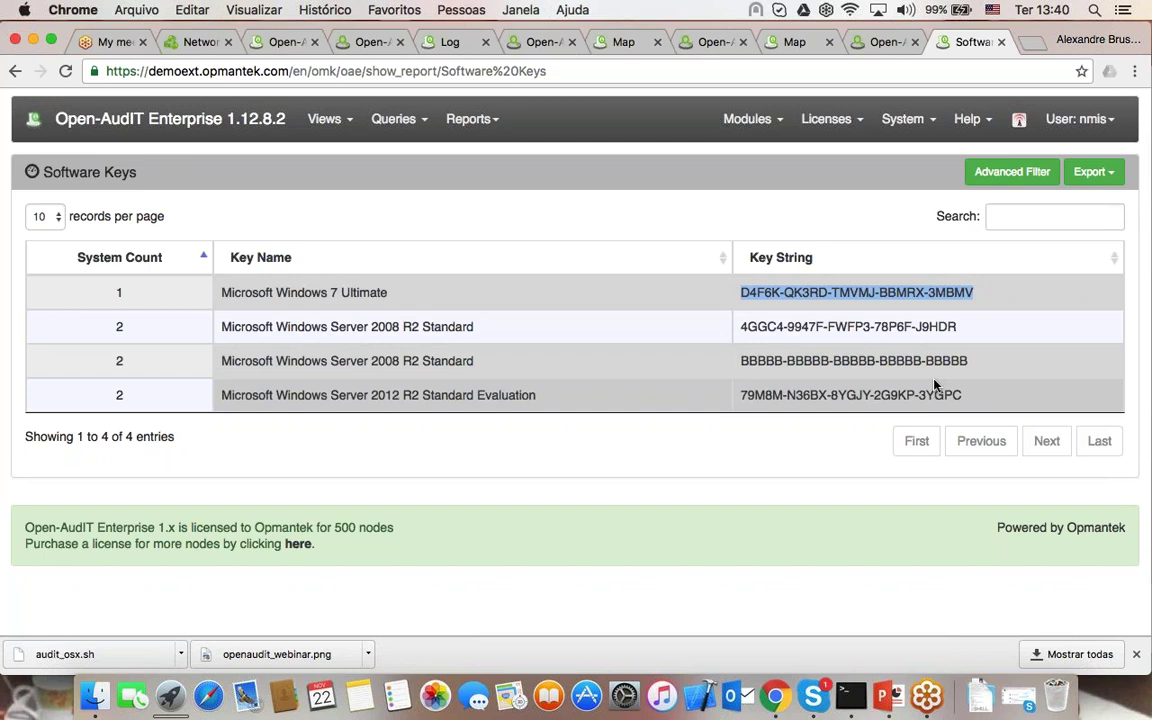
{"action": "left_click_drag", "start_coordinate": [995, 362], "coordinate": [749, 361]}
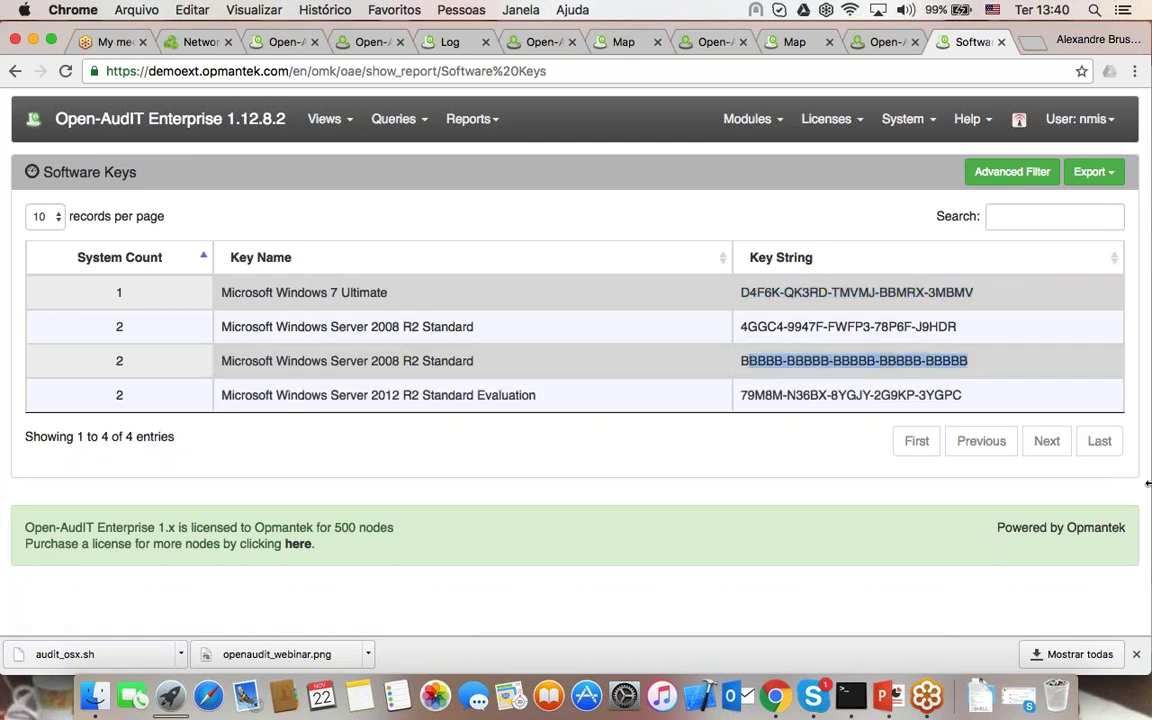
{"action": "left_click", "coordinate": [979, 363]}
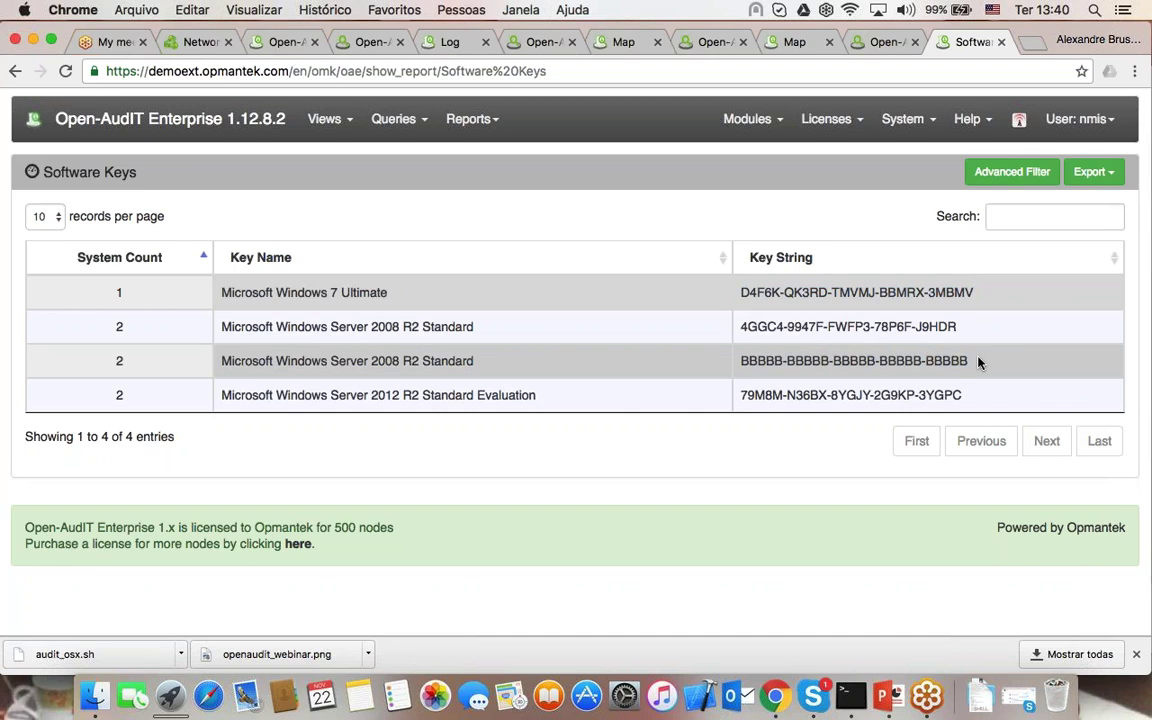
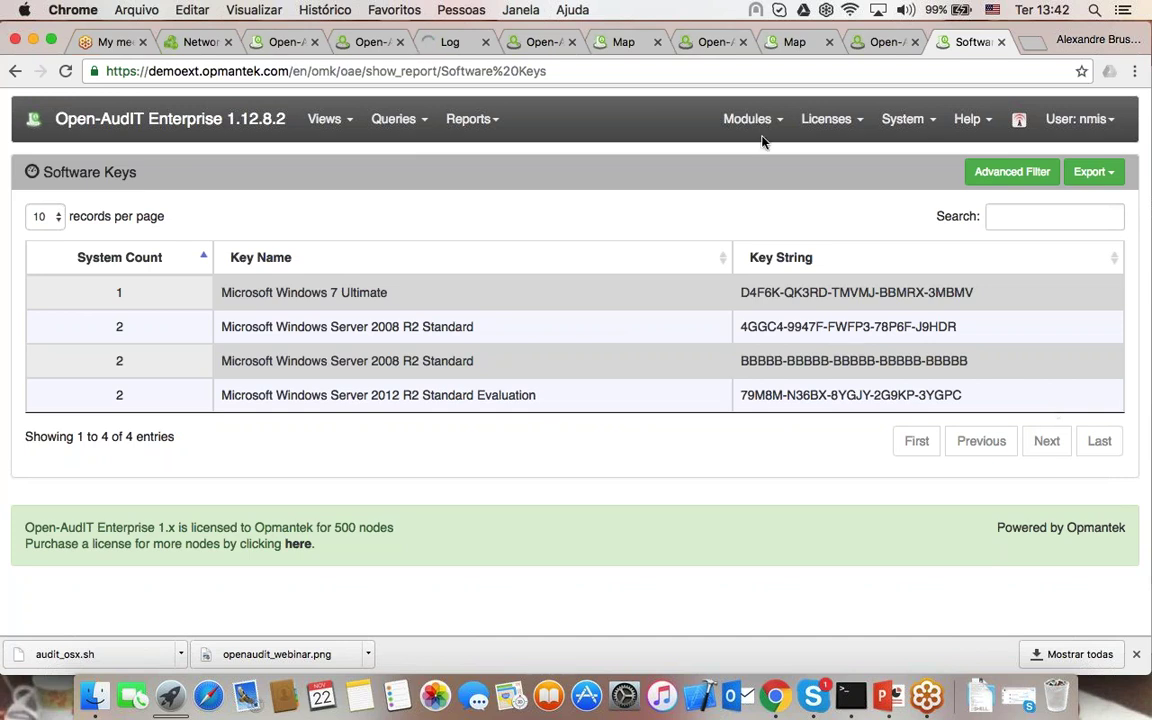
Step: Browse the Enterprise devices, credentials, world map, Software Keys and single-device pages
{"action": "left_click", "coordinate": [710, 43]}
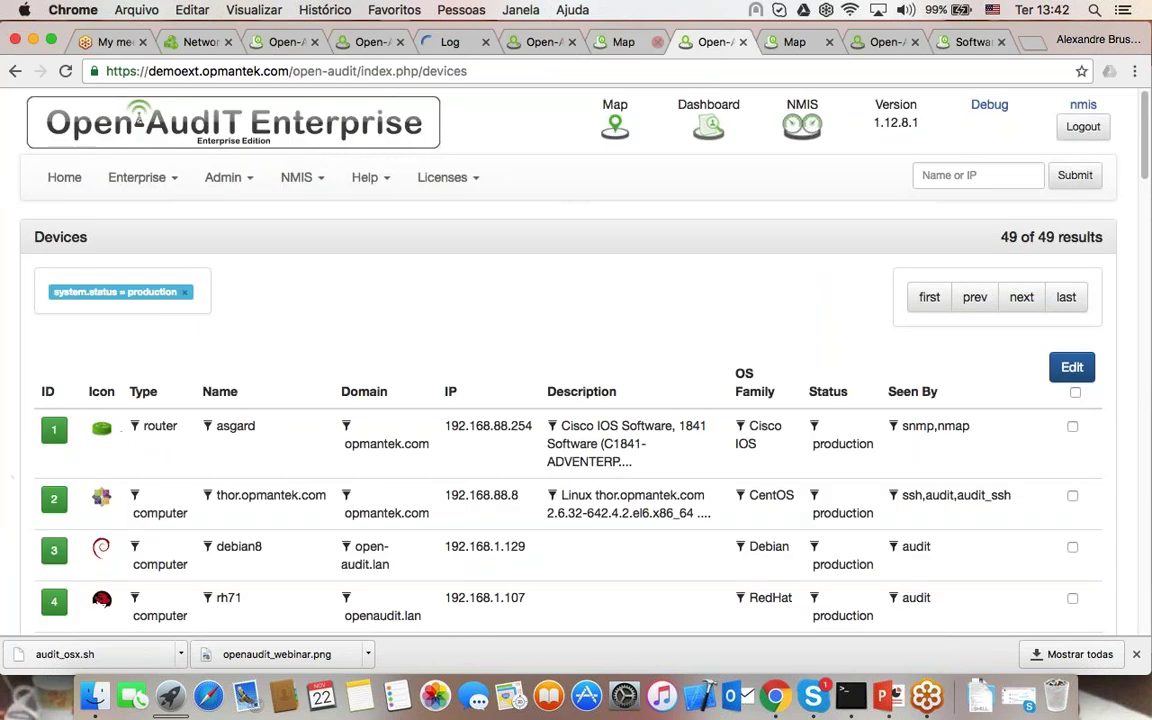
{"action": "left_click", "coordinate": [522, 44]}
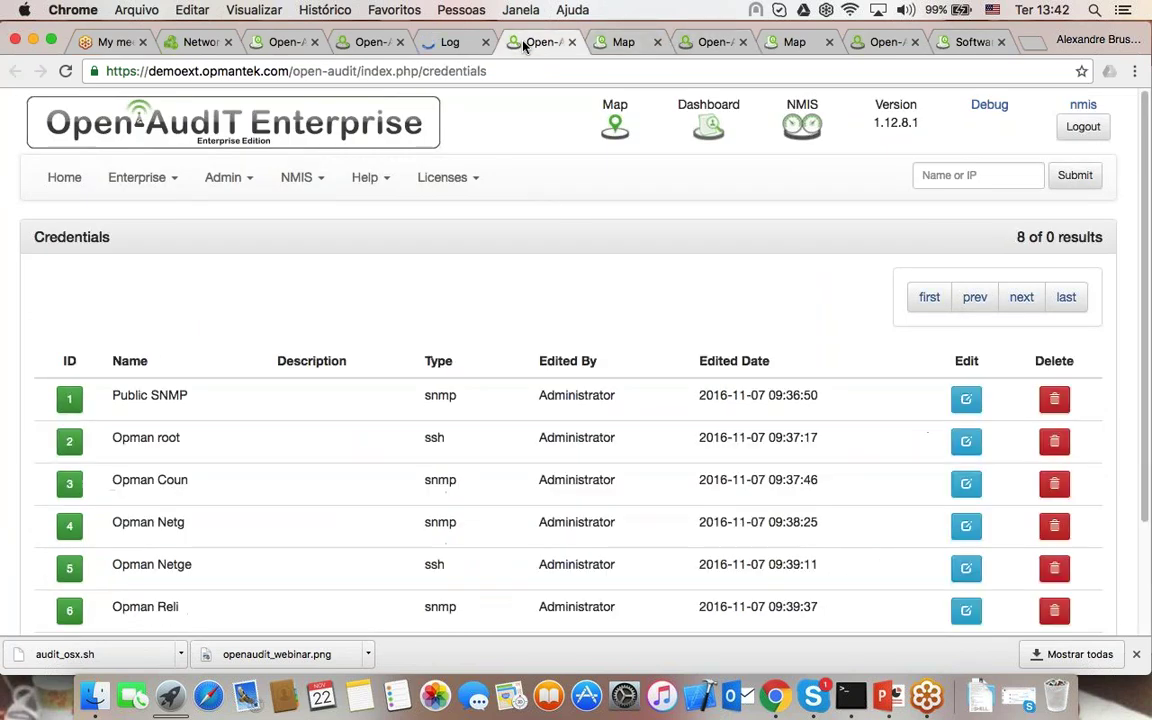
{"action": "left_click", "coordinate": [620, 42]}
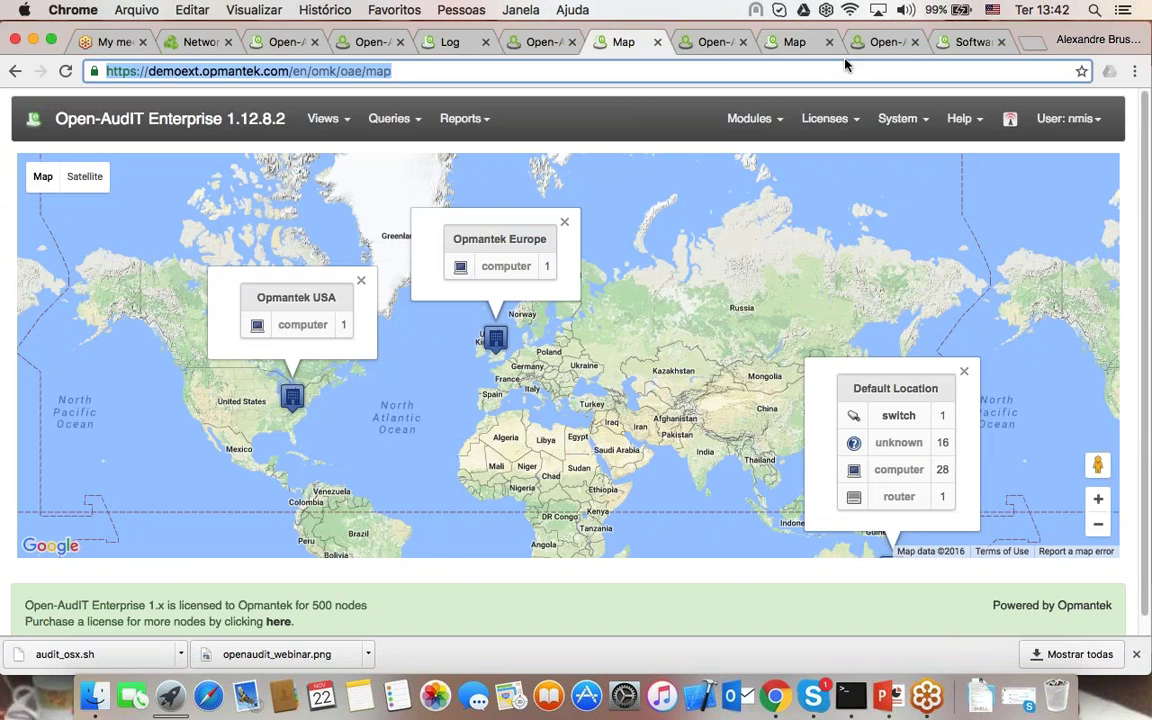
{"action": "left_click", "coordinate": [968, 42]}
{"action": "left_click", "coordinate": [878, 42]}
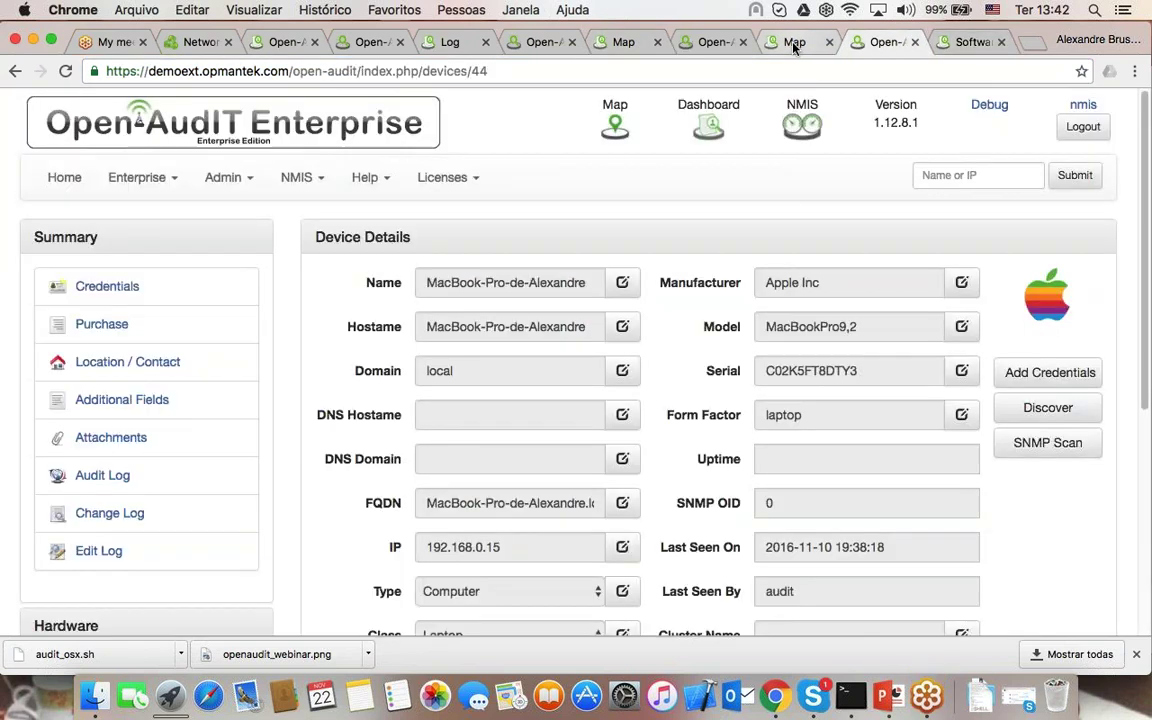
Step: Revisit the map, devices and credentials and the Log Viewer, ending on Community's Groups list
{"action": "left_click", "coordinate": [794, 42]}
{"action": "left_click", "coordinate": [722, 45]}
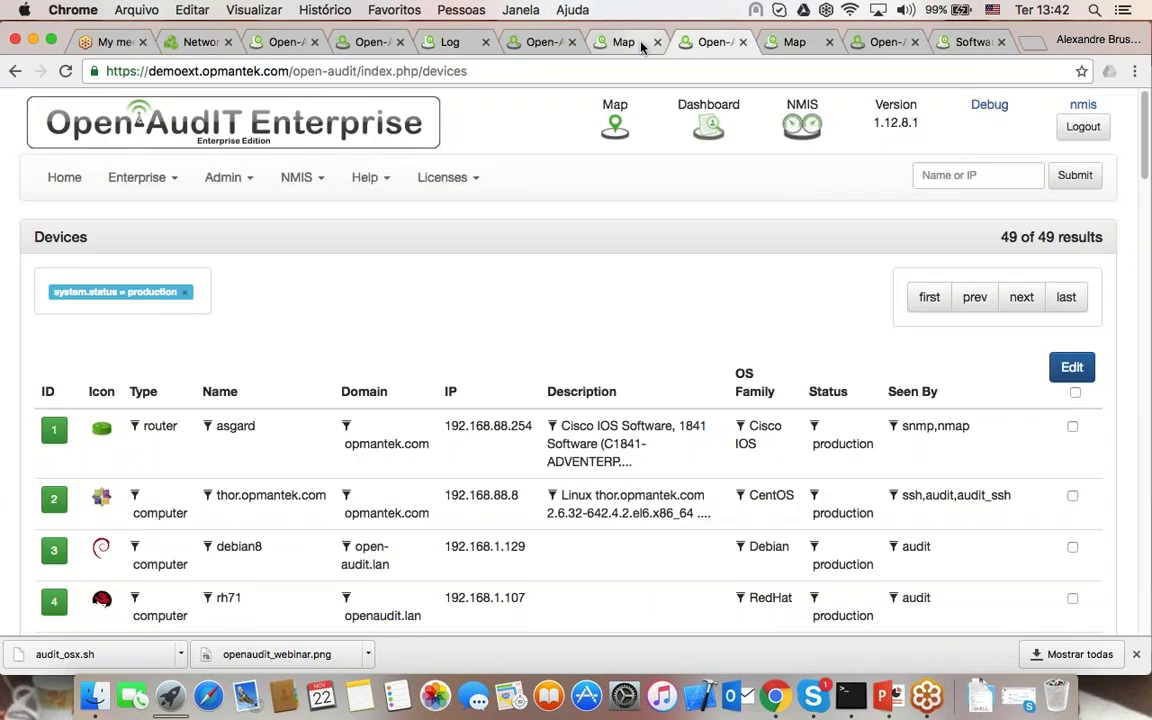
{"action": "left_click", "coordinate": [618, 42]}
{"action": "left_click", "coordinate": [559, 45]}
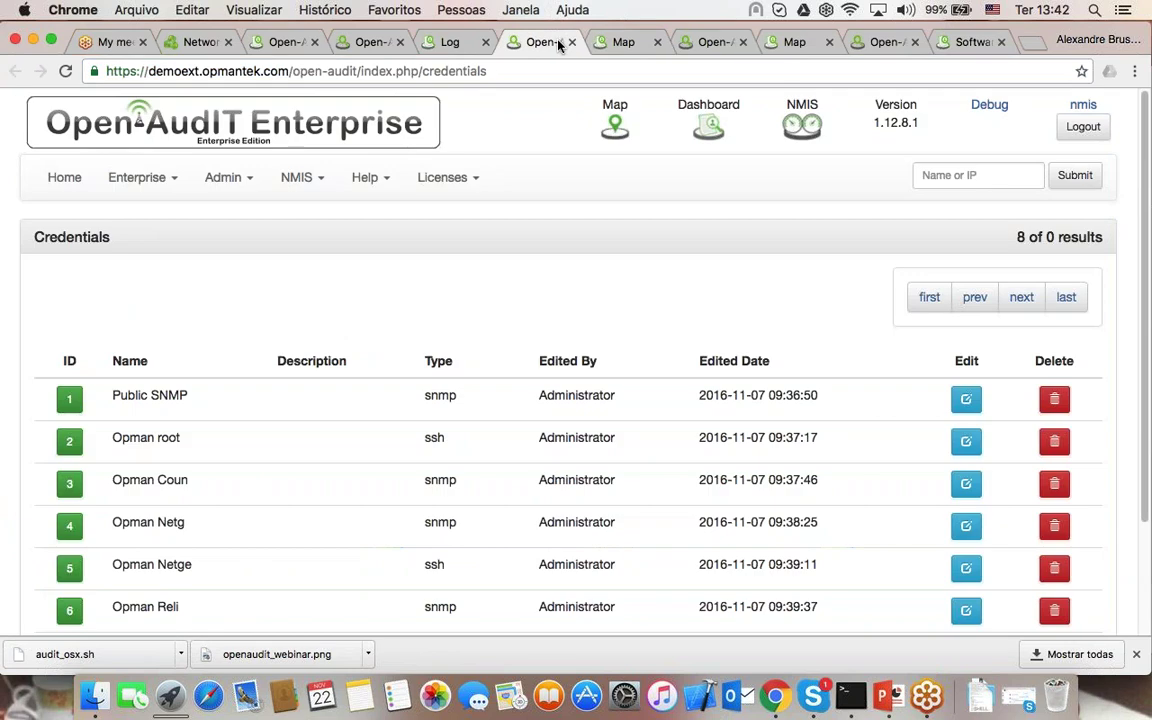
{"action": "left_click", "coordinate": [455, 43]}
{"action": "left_click", "coordinate": [373, 42]}
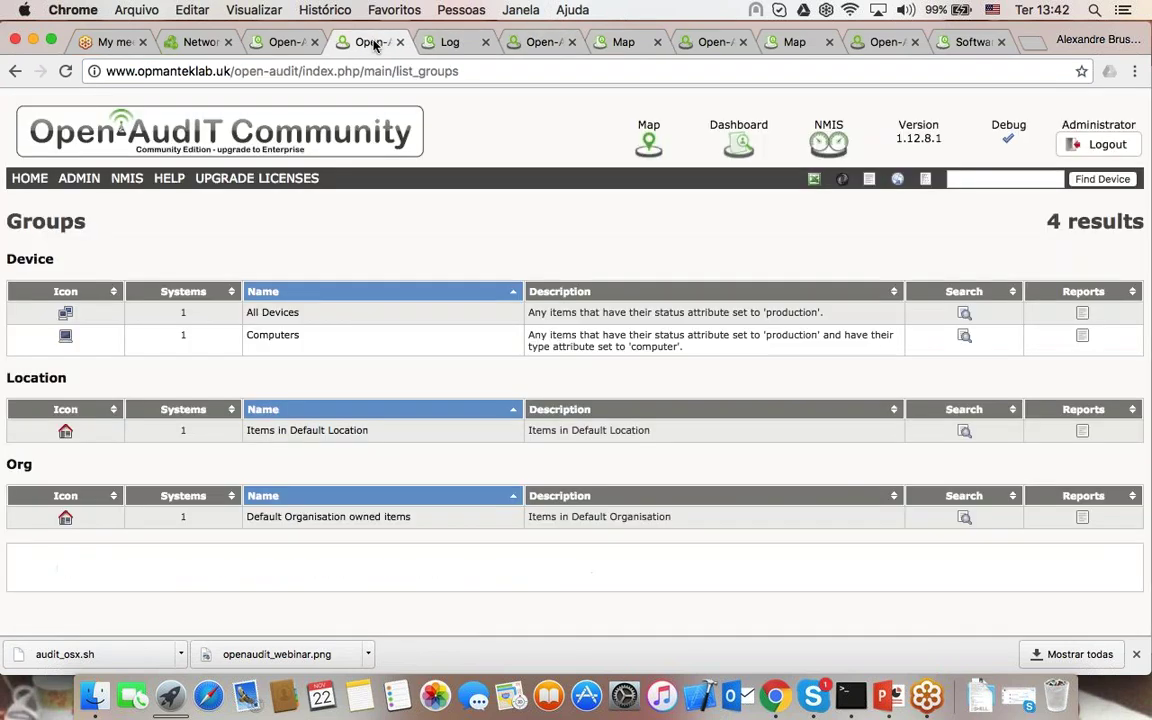
{"action": "mouse_move", "coordinate": [235, 205]}
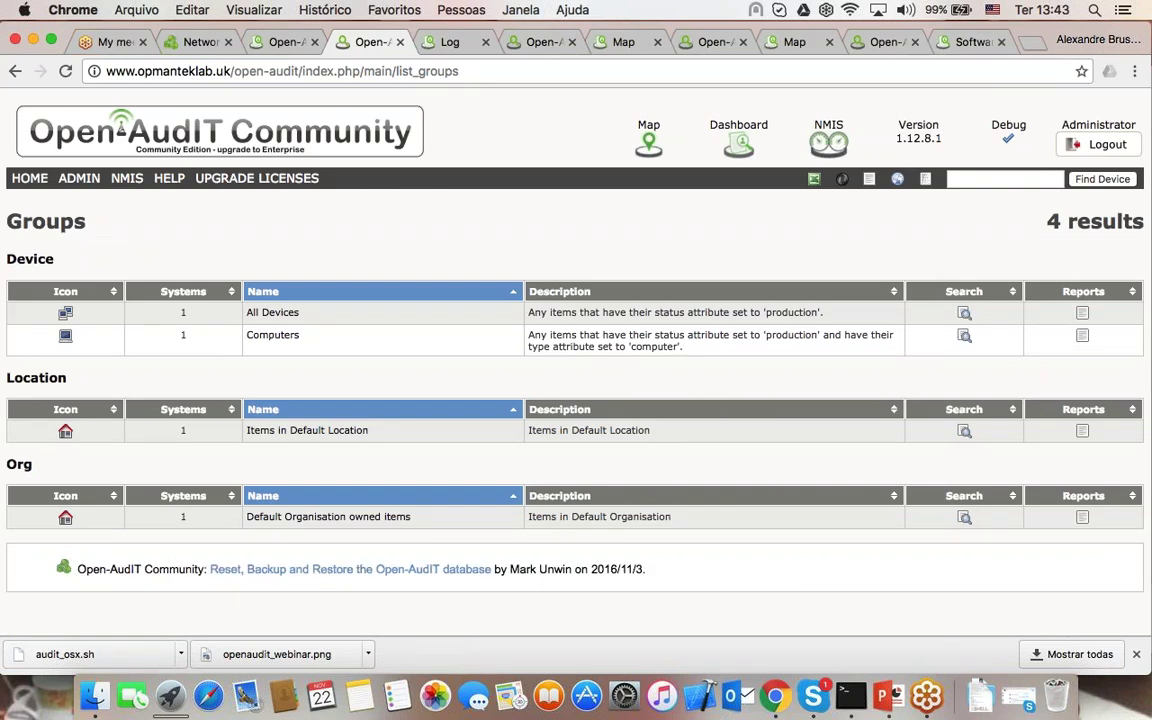
{"action": "left_click", "coordinate": [85, 186]}
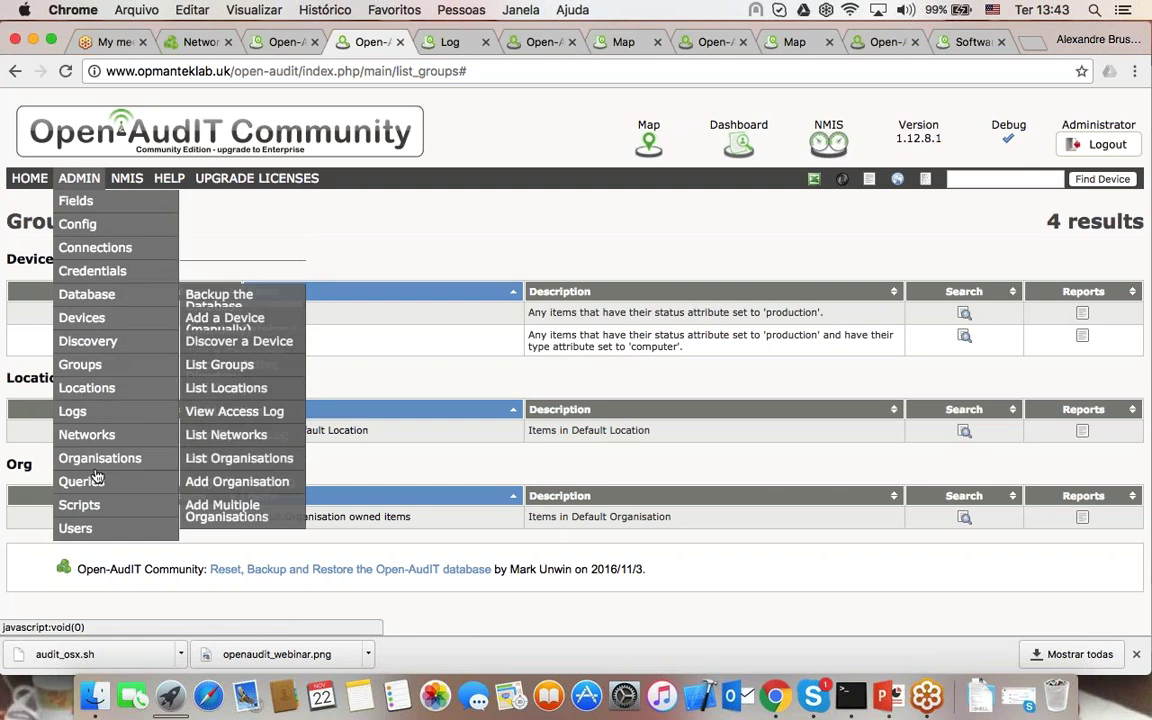
{"action": "mouse_move", "coordinate": [101, 508]}
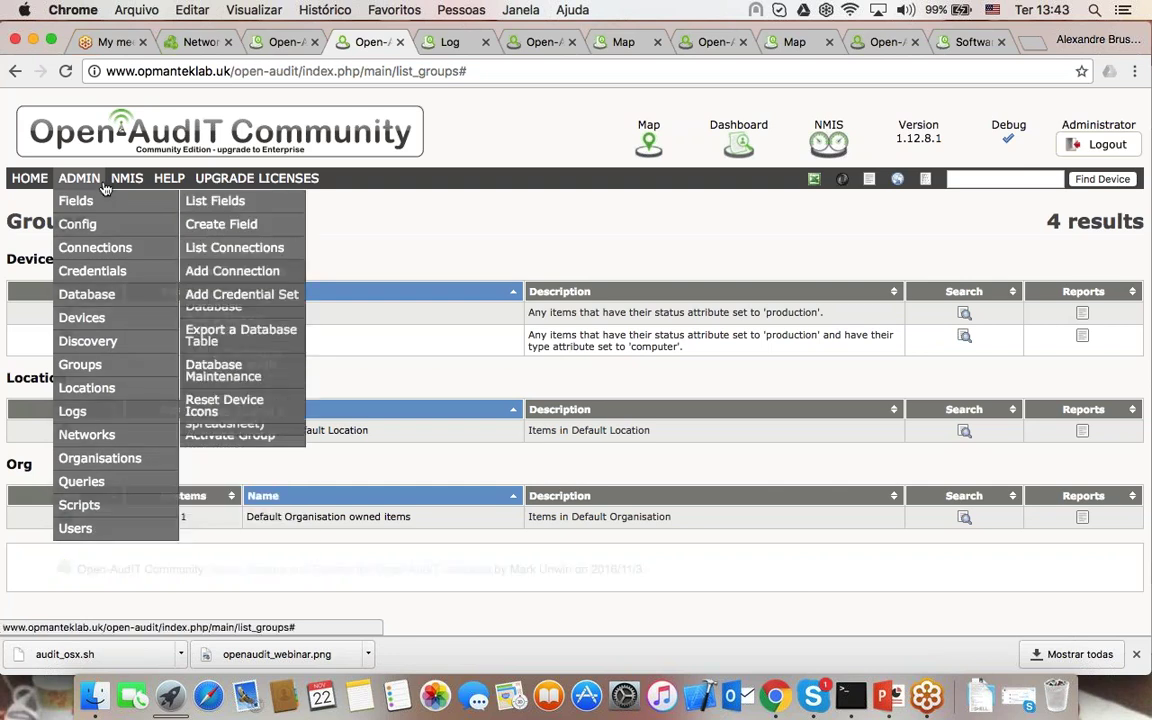
{"action": "mouse_move", "coordinate": [123, 182]}
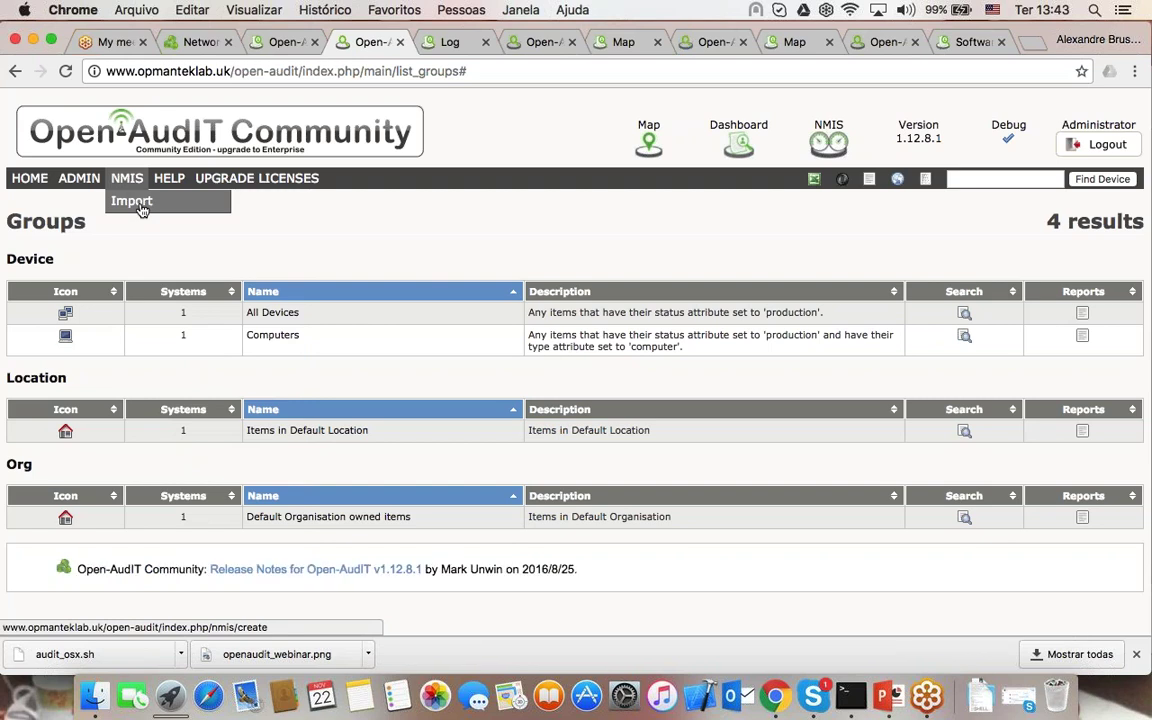
{"action": "mouse_move", "coordinate": [72, 186]}
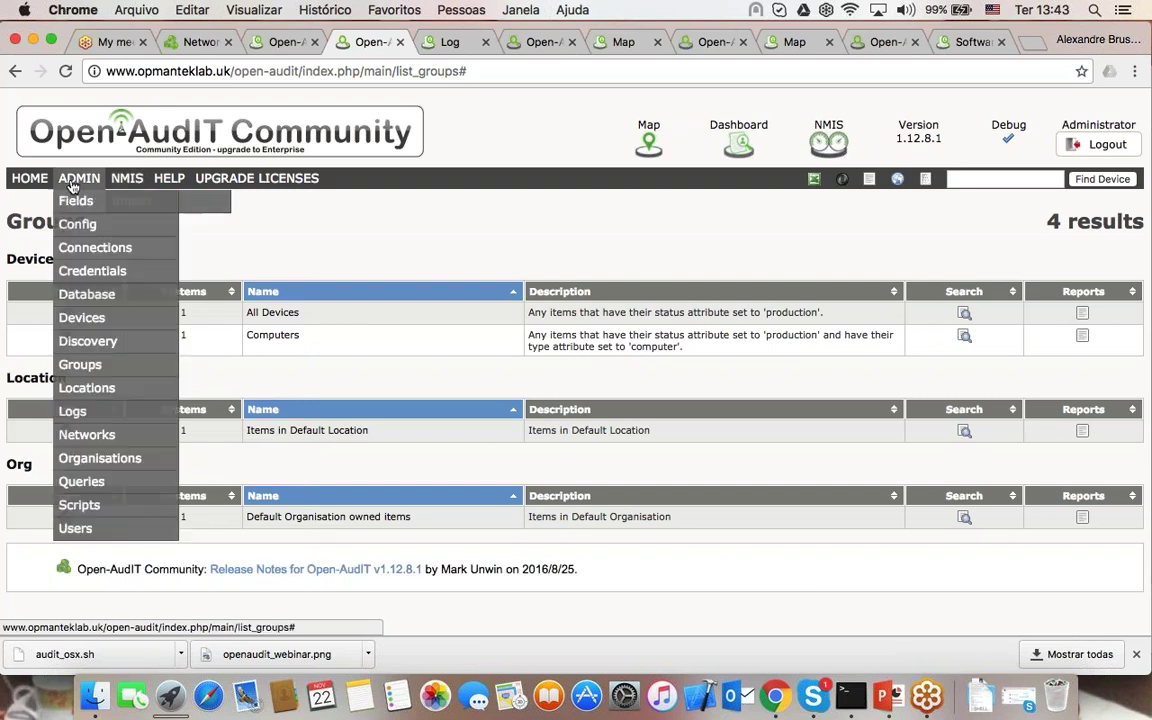
{"action": "left_click", "coordinate": [29, 178]}
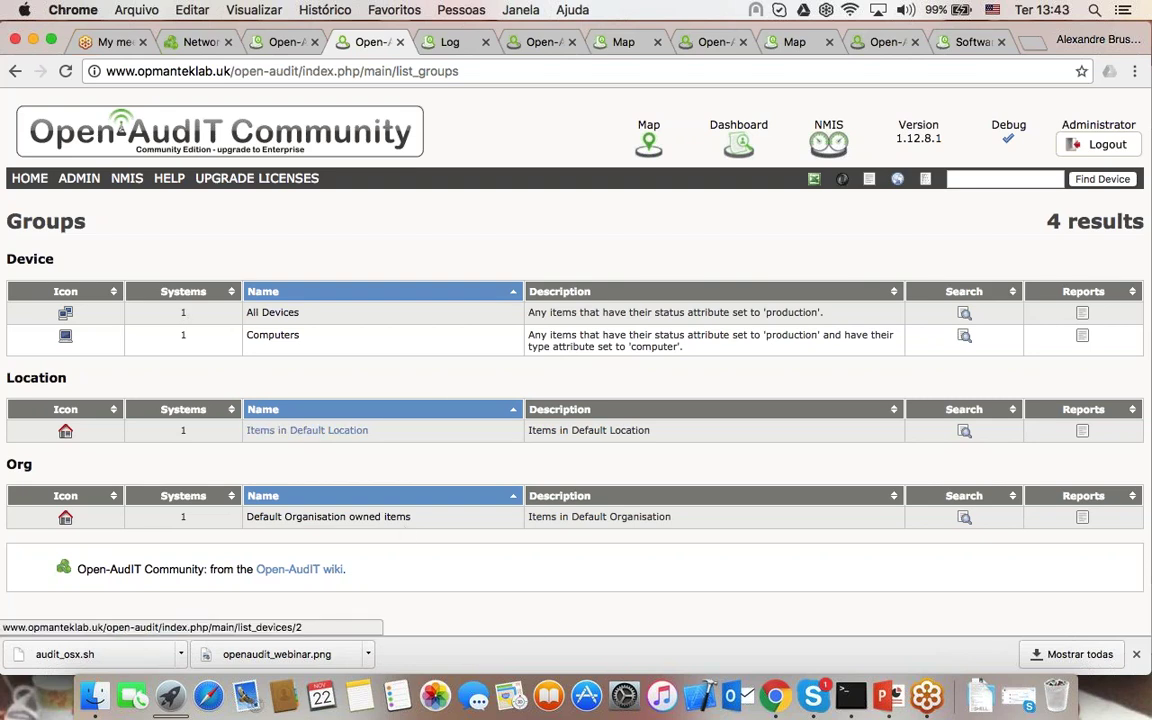
Step: List Items in Default Location and open the Apple MacBook Pro laptop's Device Details page
{"action": "left_click", "coordinate": [307, 430]}
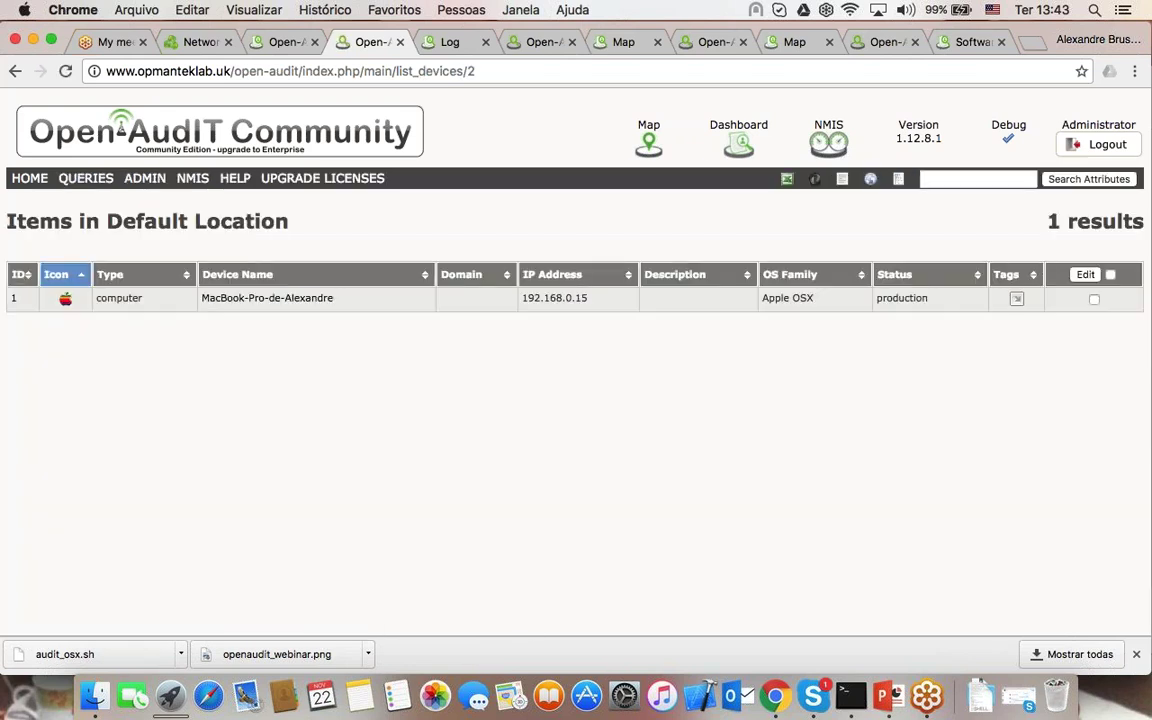
{"action": "left_click", "coordinate": [65, 298]}
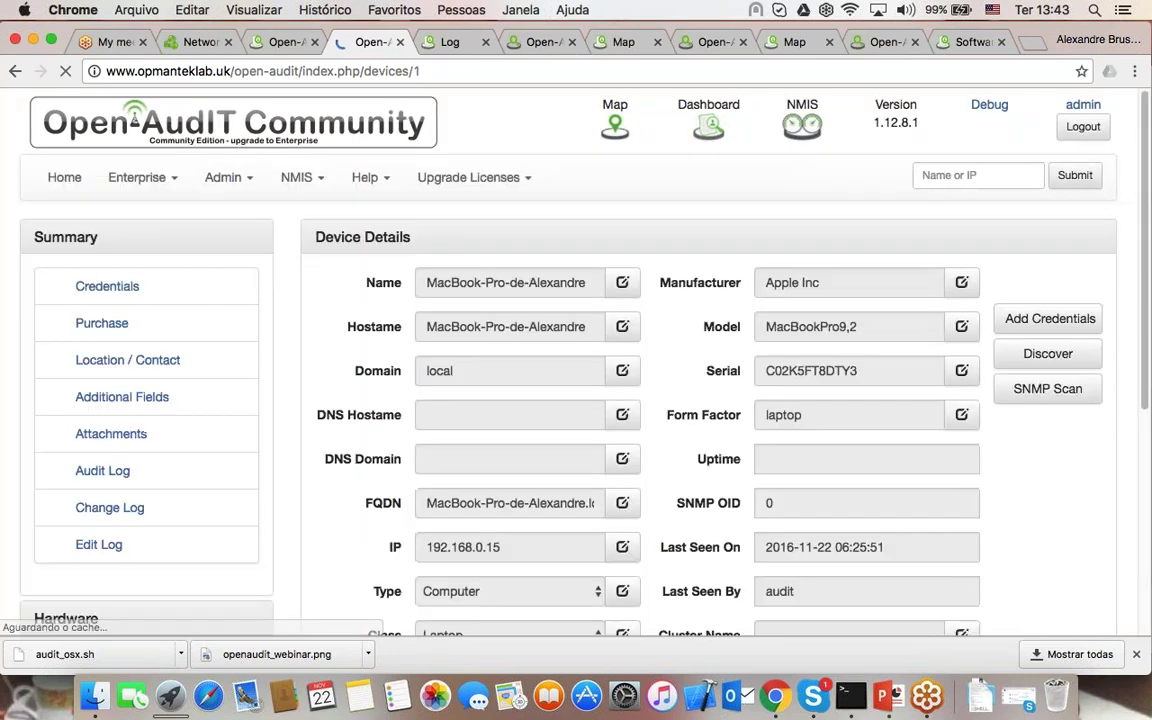
{"action": "scroll", "coordinate": [320, 532], "scroll_direction": "down", "scroll_amount": 5}
{"action": "scroll", "coordinate": [320, 532], "scroll_direction": "down", "scroll_amount": 3}
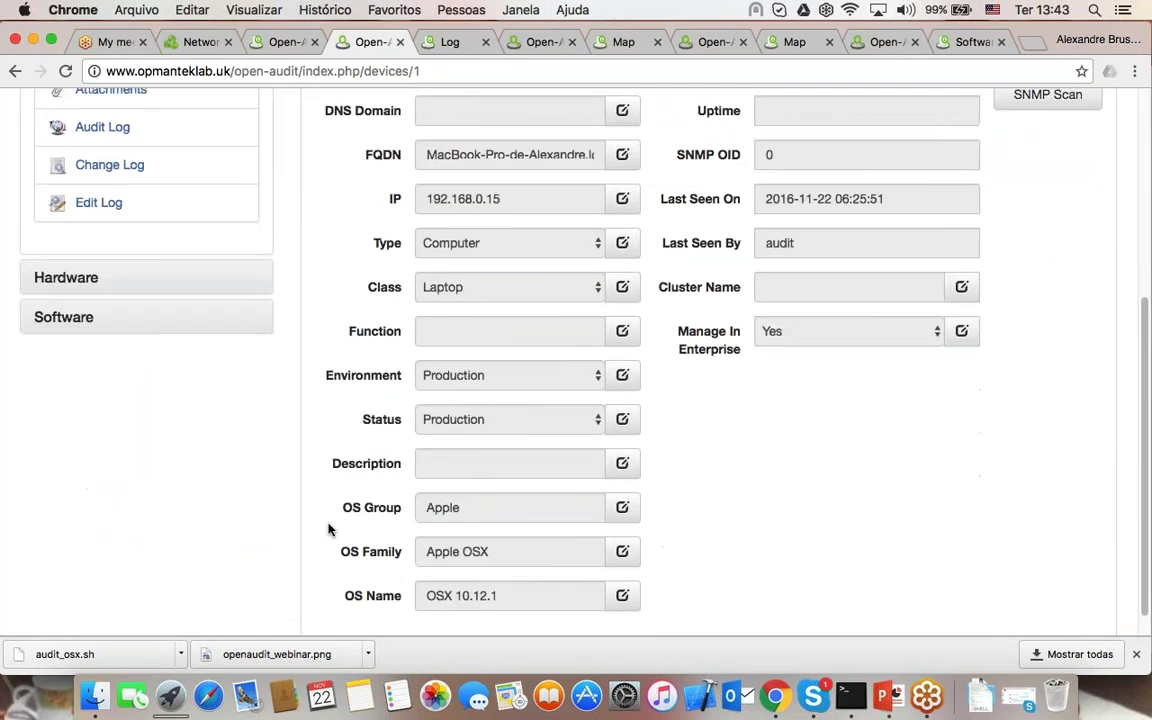
{"action": "scroll", "coordinate": [334, 522], "scroll_direction": "up", "scroll_amount": 7}
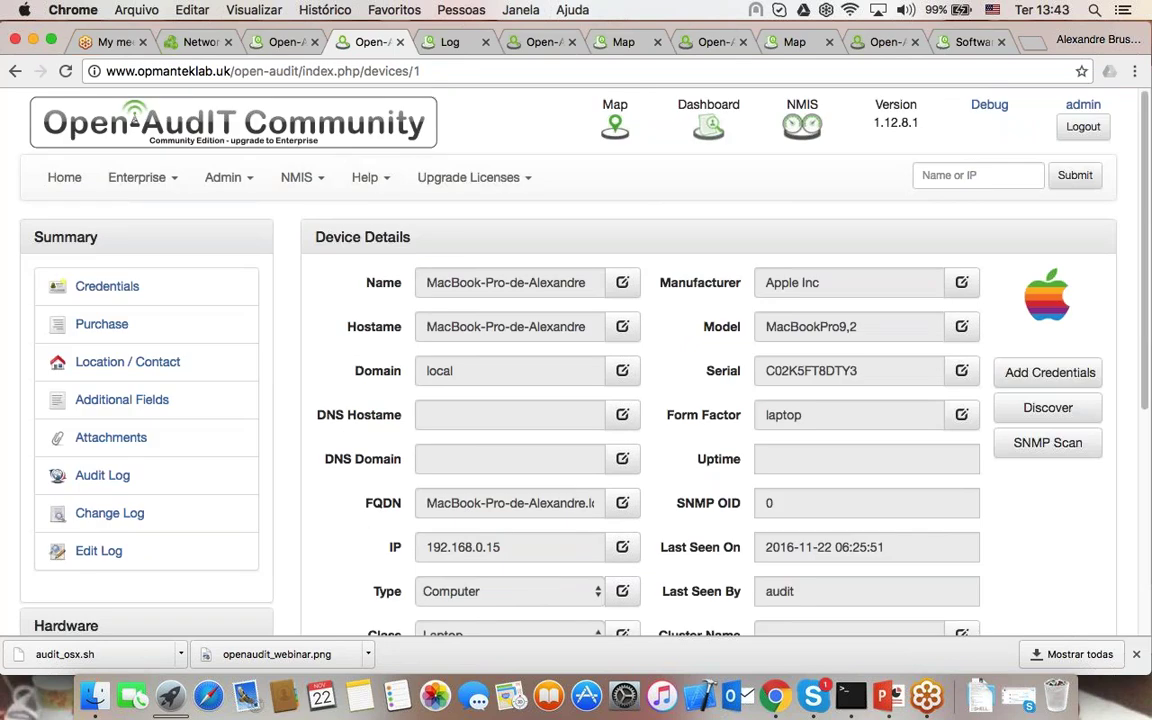